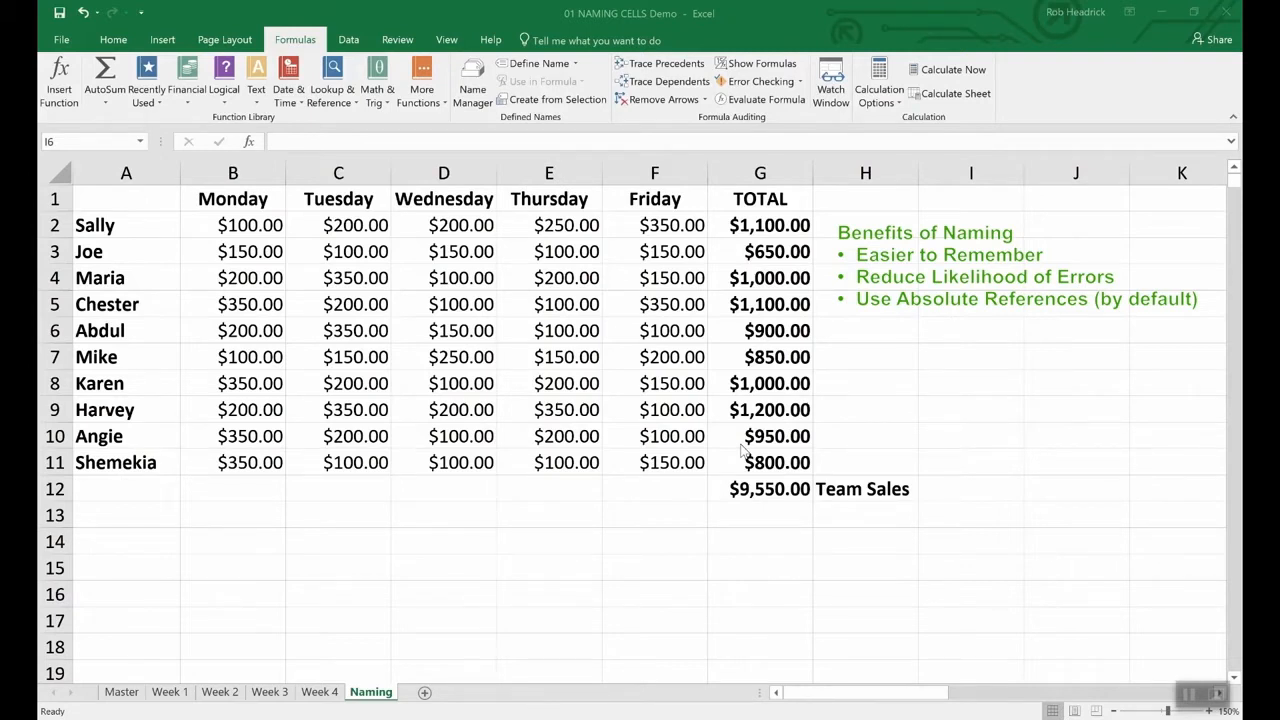
- Define the name Team_Sales for the $9,550.00 total in G12 and confirm it in the Name Box
click(770, 491)
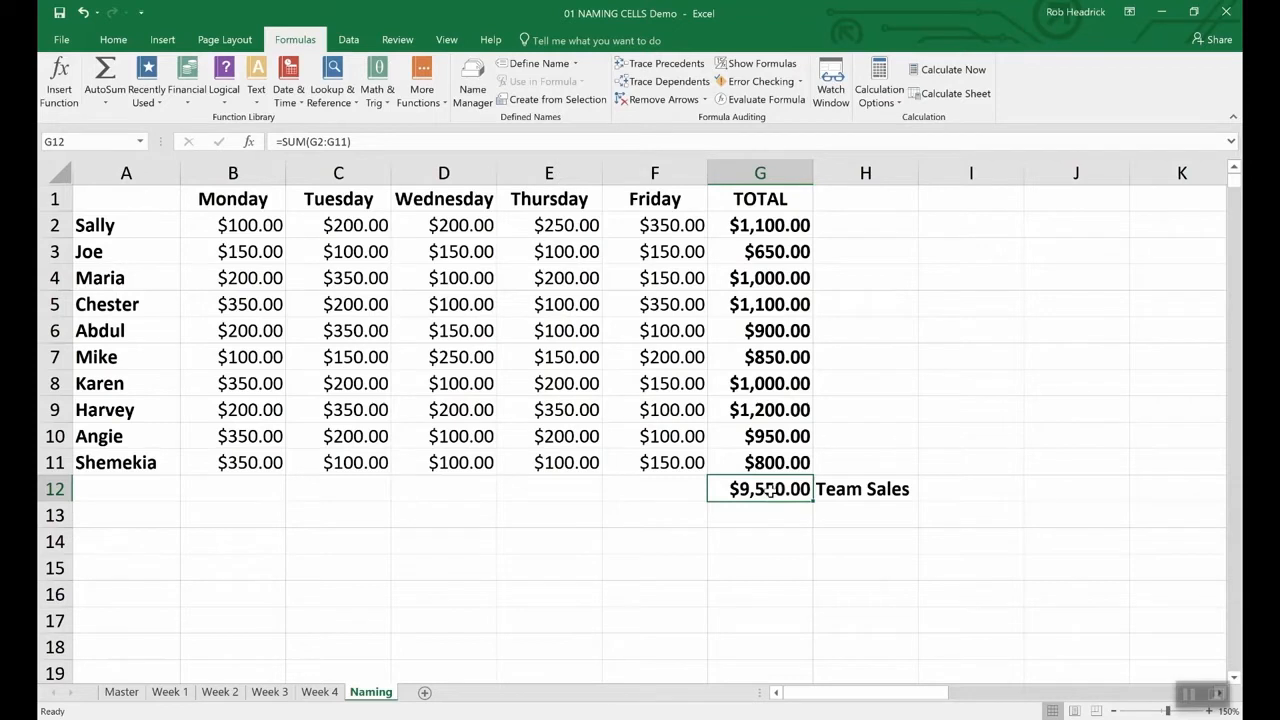
right_click(768, 489)
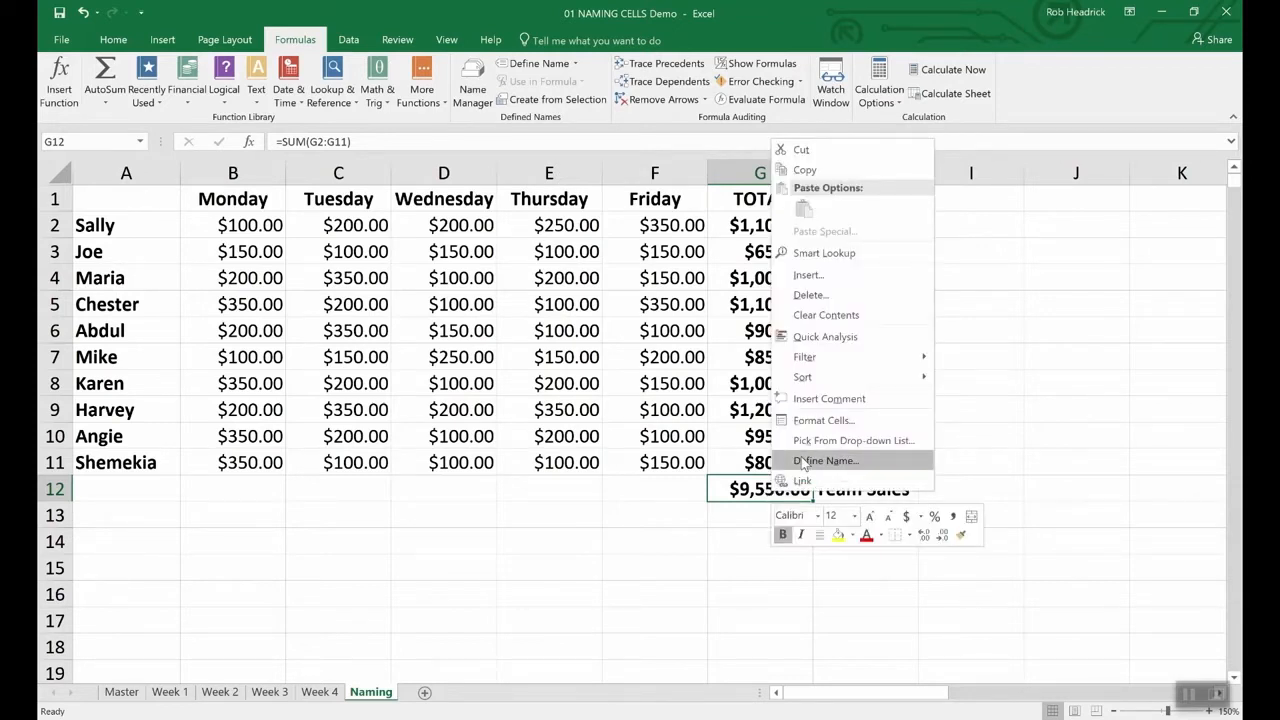
click(803, 461)
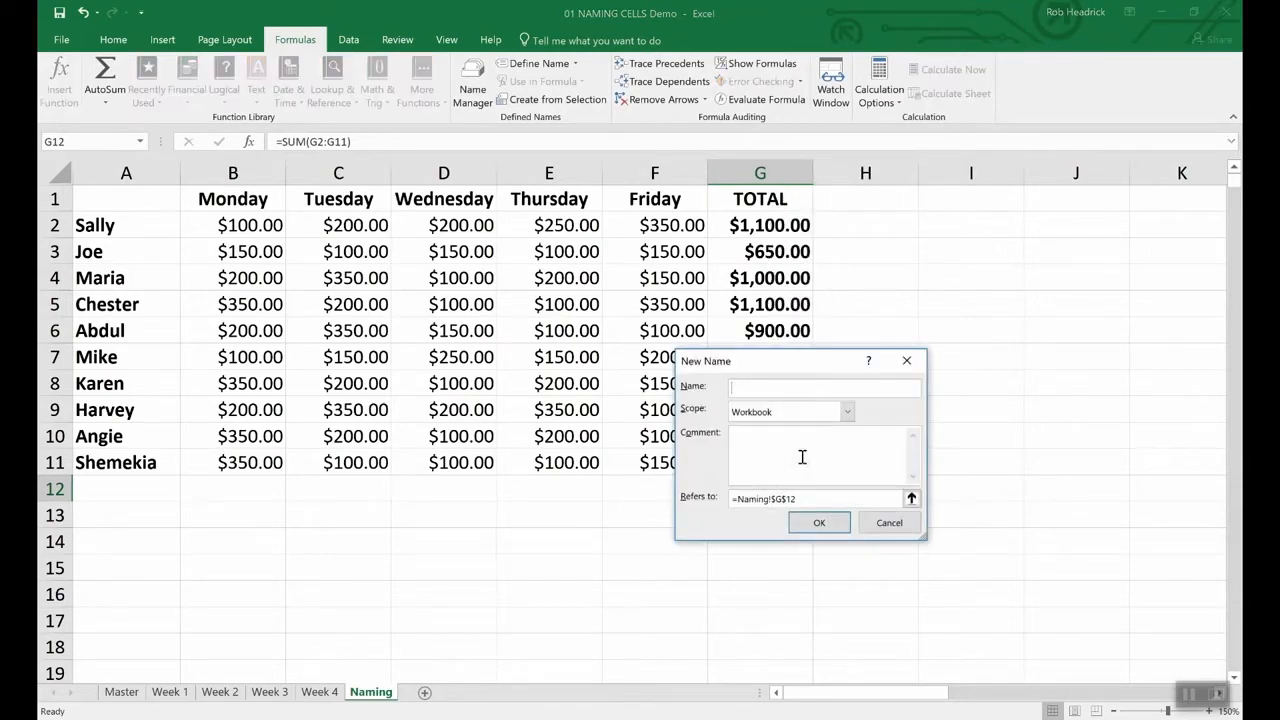
text(Team_Sales)
click(843, 529)
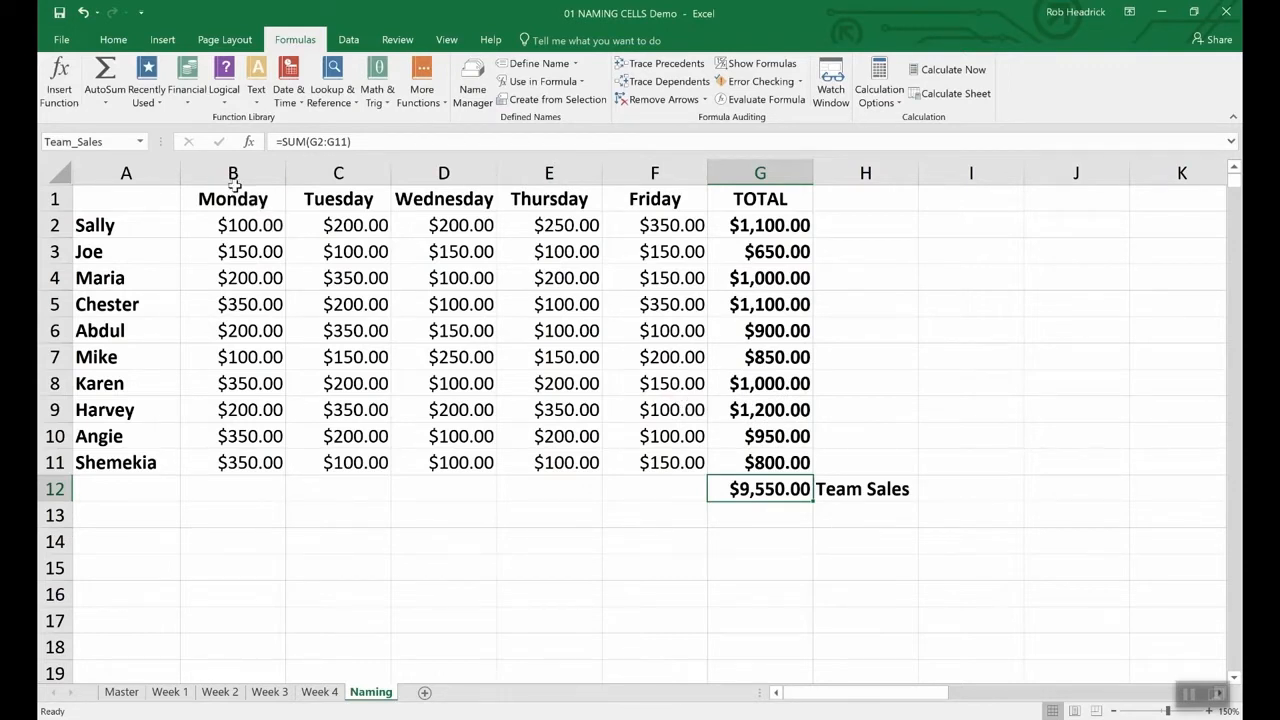
click(111, 142)
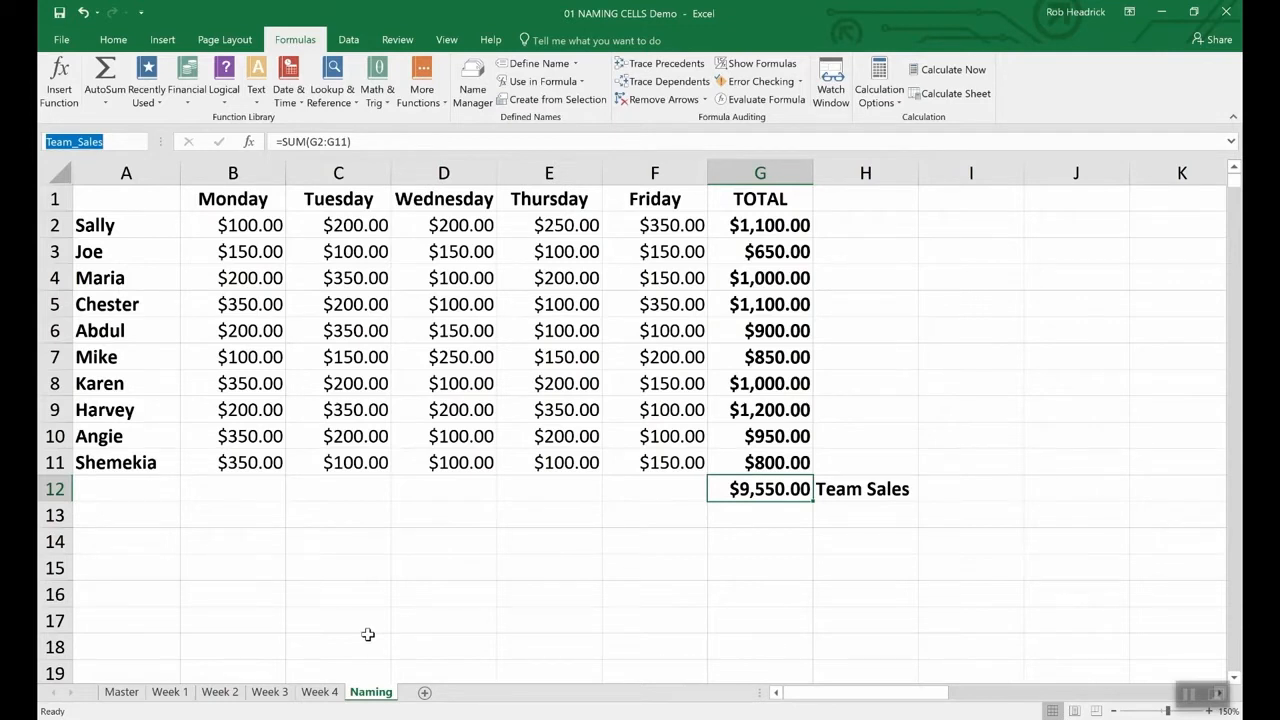
- Select G2:G11 and name the range Rep_Sales through the Name Box
click(776, 225)
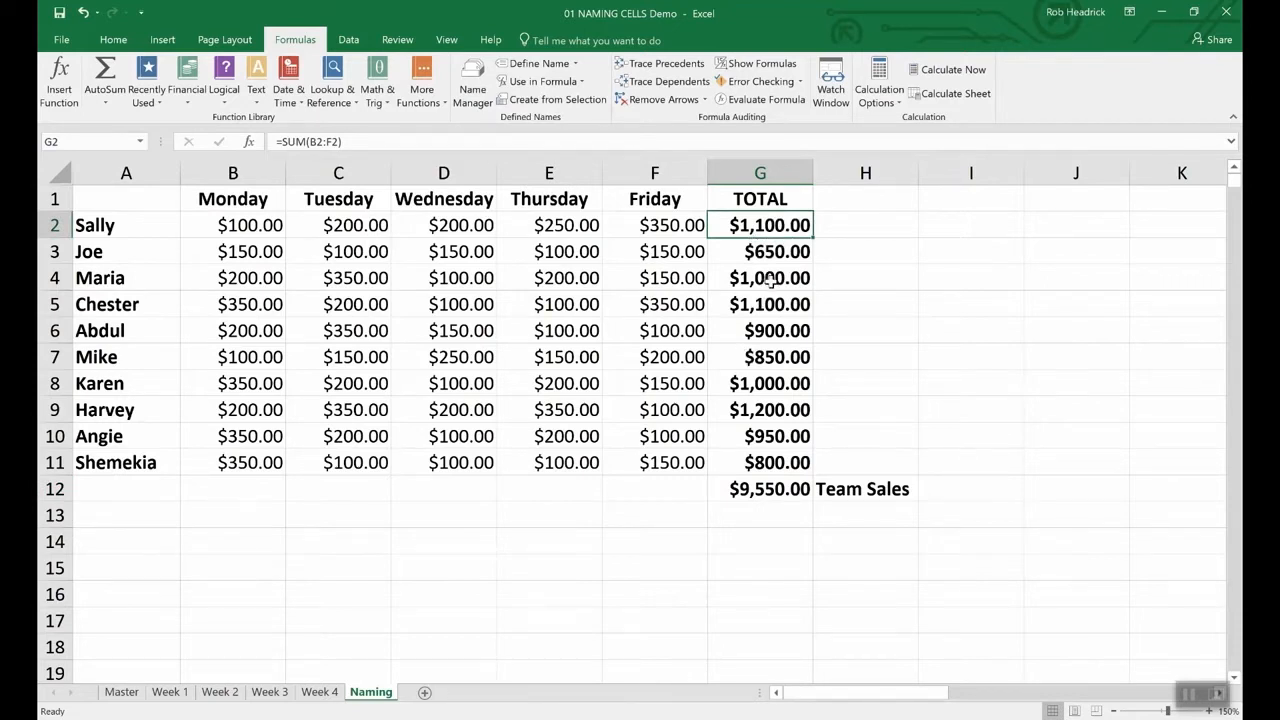
click(853, 279)
drag(750, 226, 737, 460)
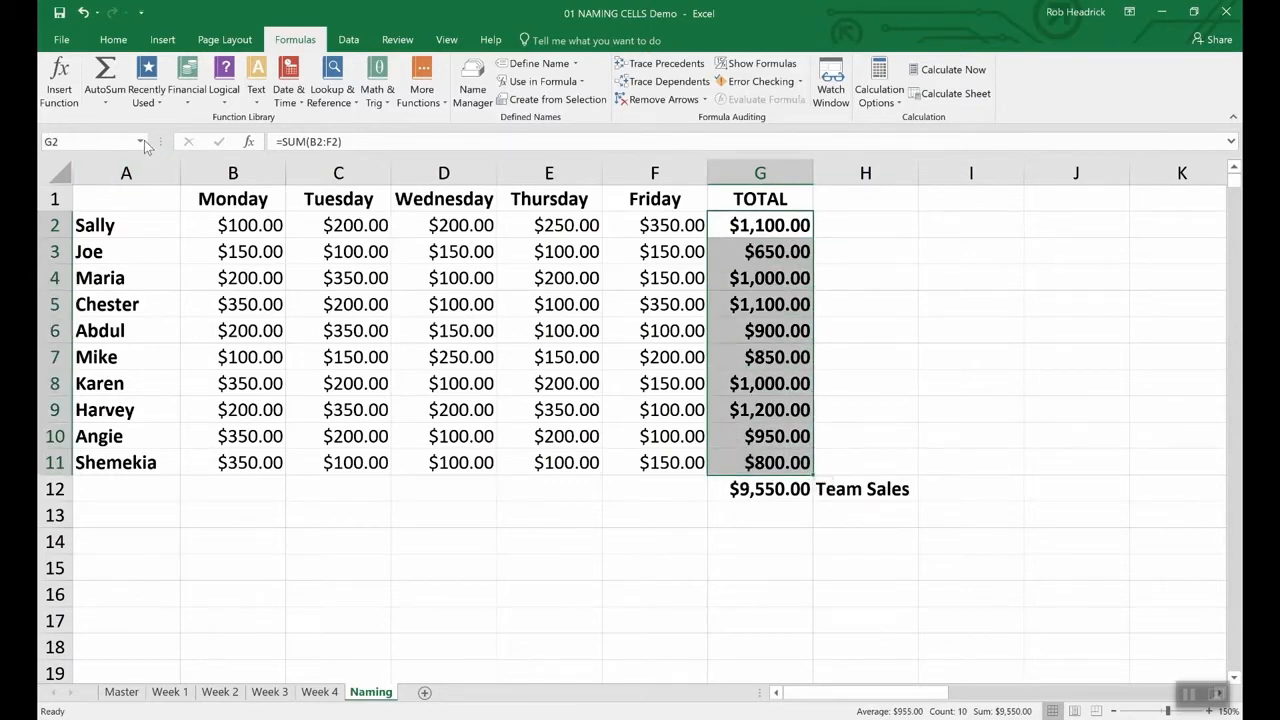
click(99, 140)
text(Rep_Sales)
key(Return)
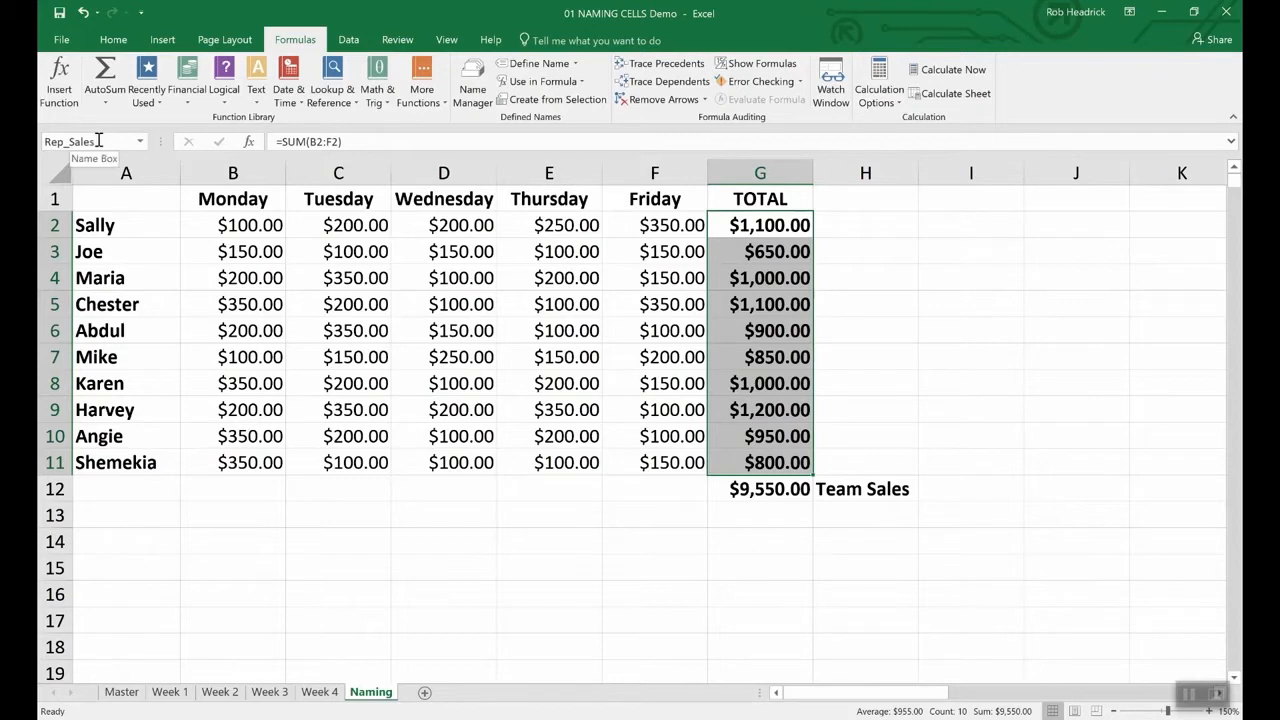
click(757, 517)
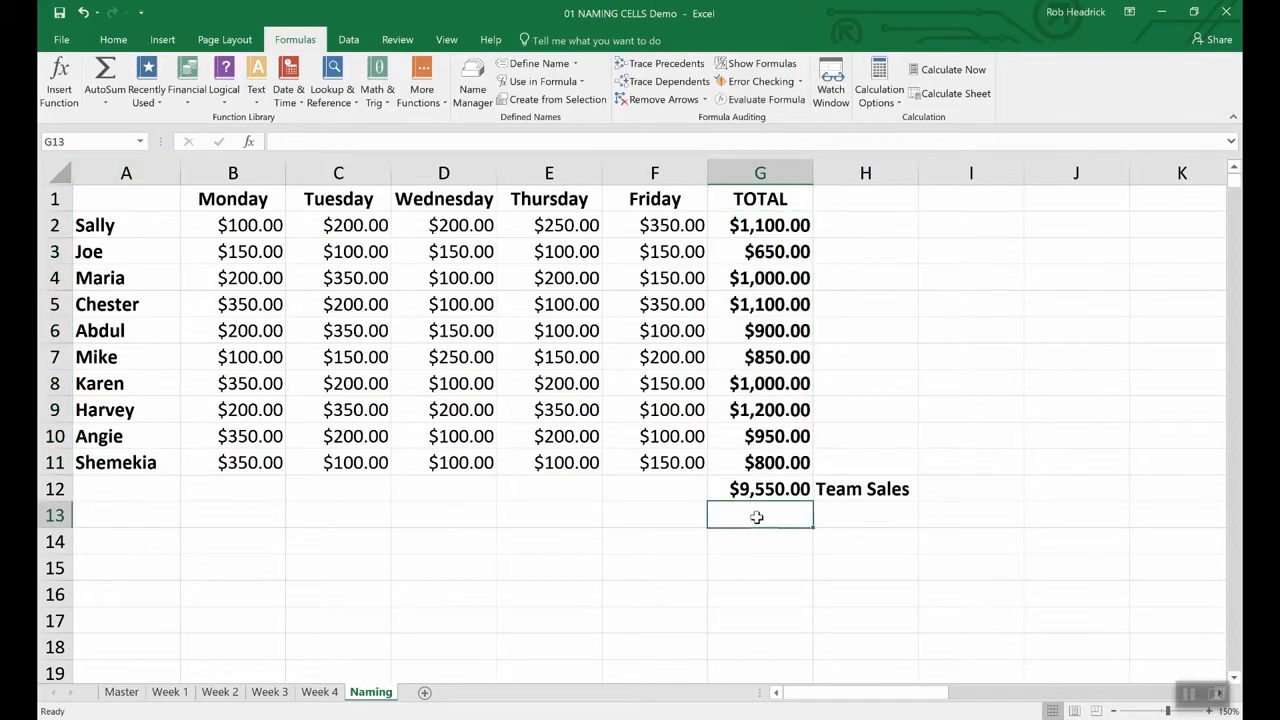
- Enter =SUM(Rep_Sales) in G13, picking Rep_Sales from AutoComplete, to show $9,550.00
text(=()
key(Left)
text(Sum)
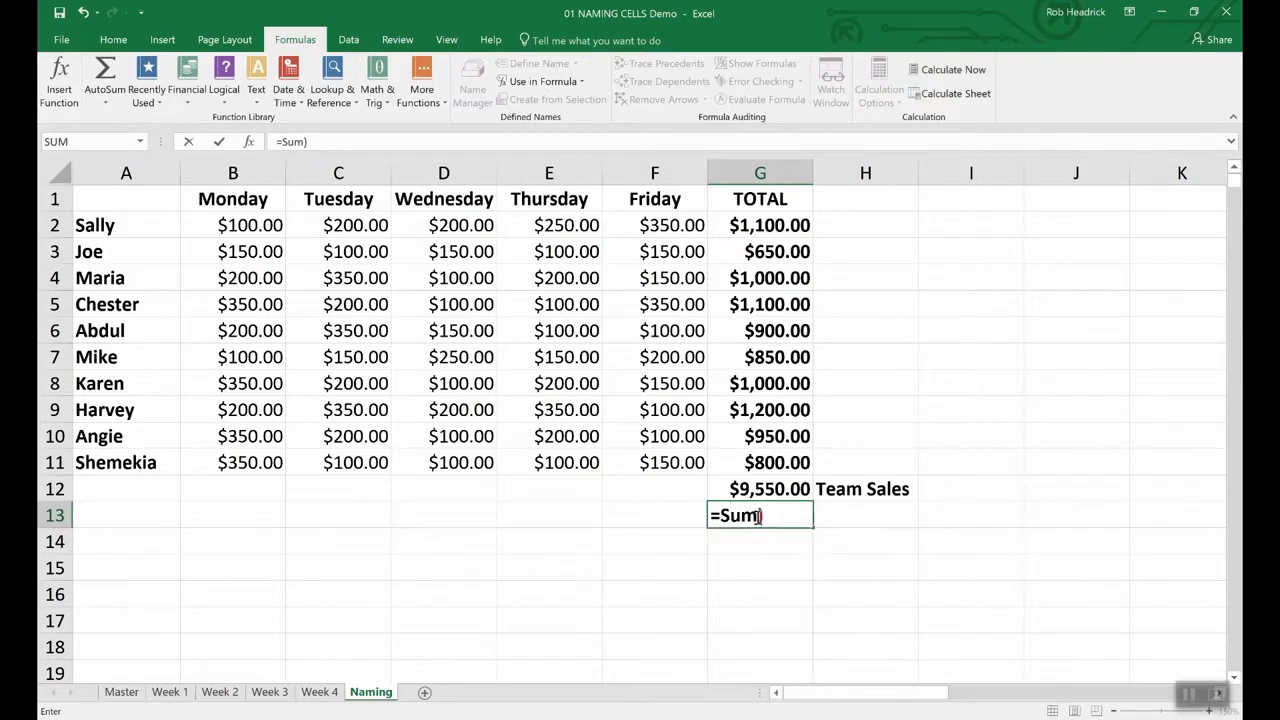
key(Delete)
text((R)
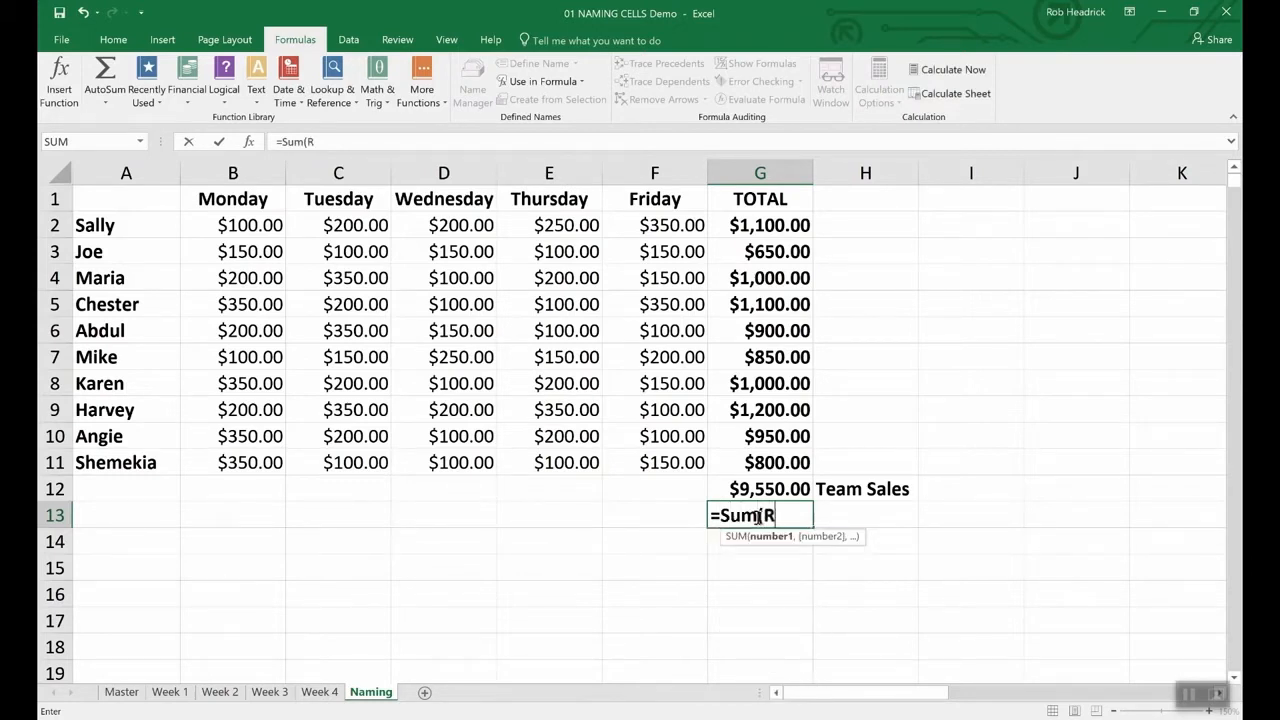
text(ep)
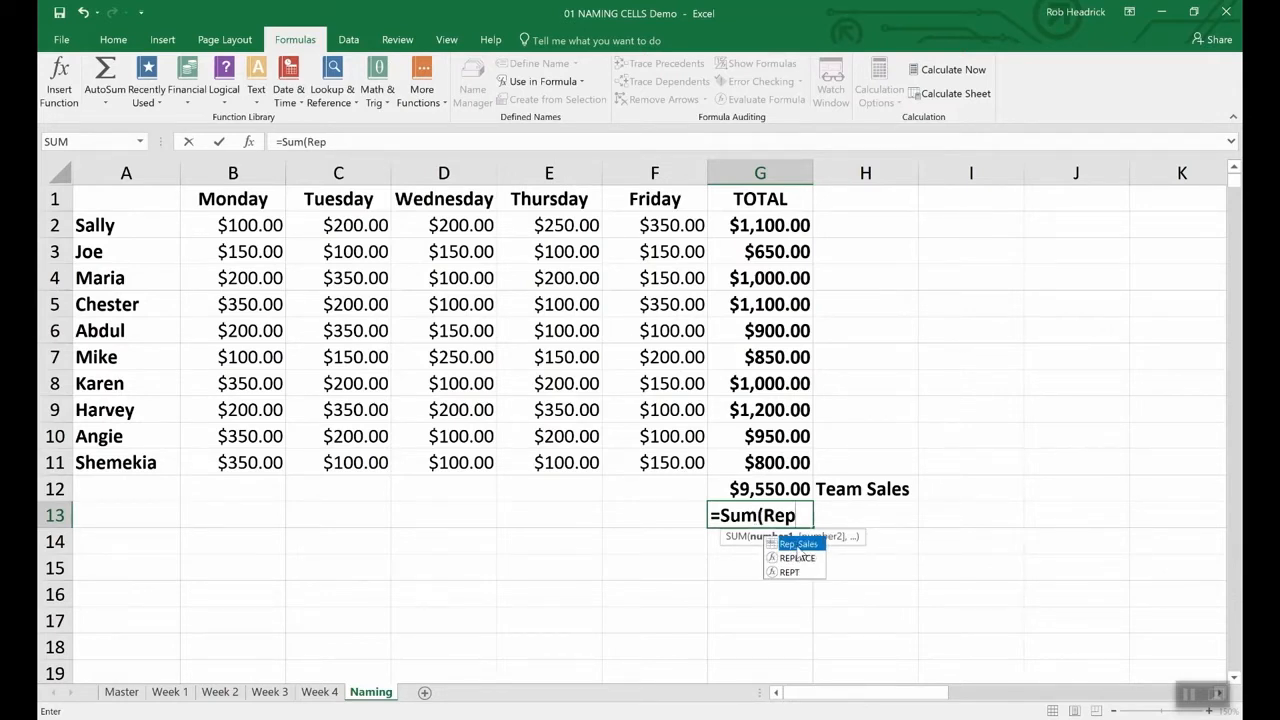
double_click(798, 545)
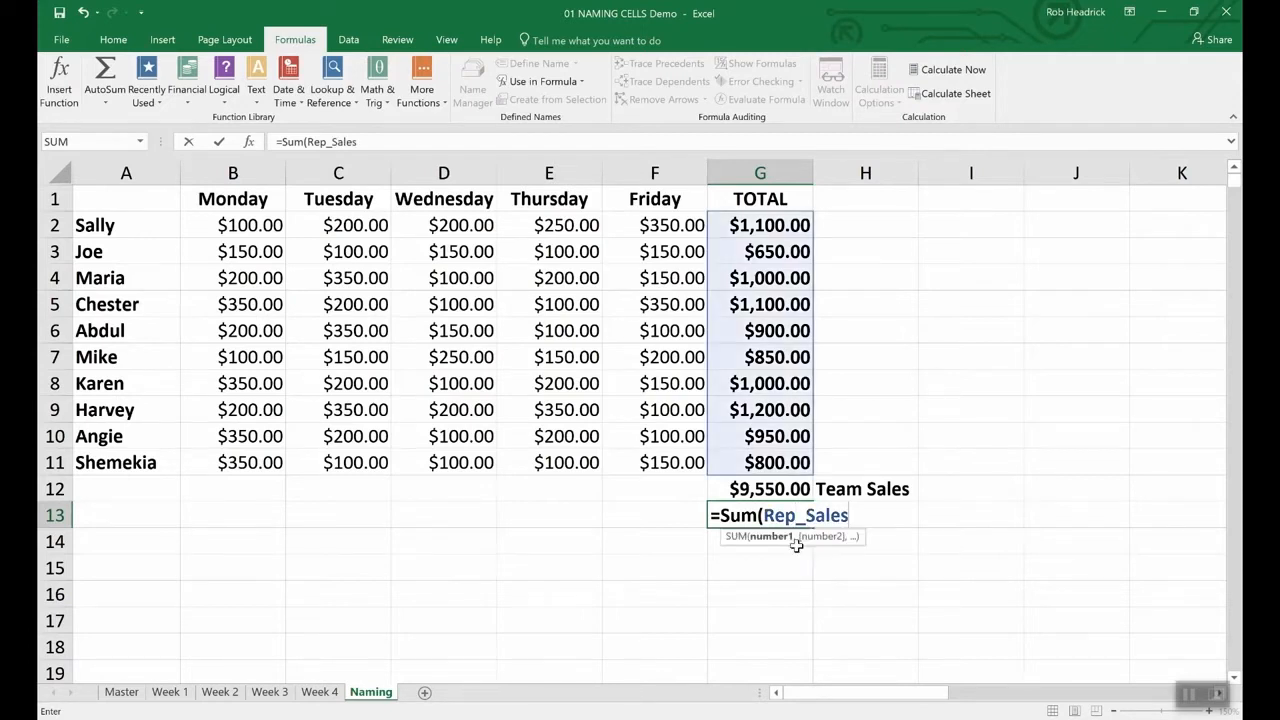
key(Return)
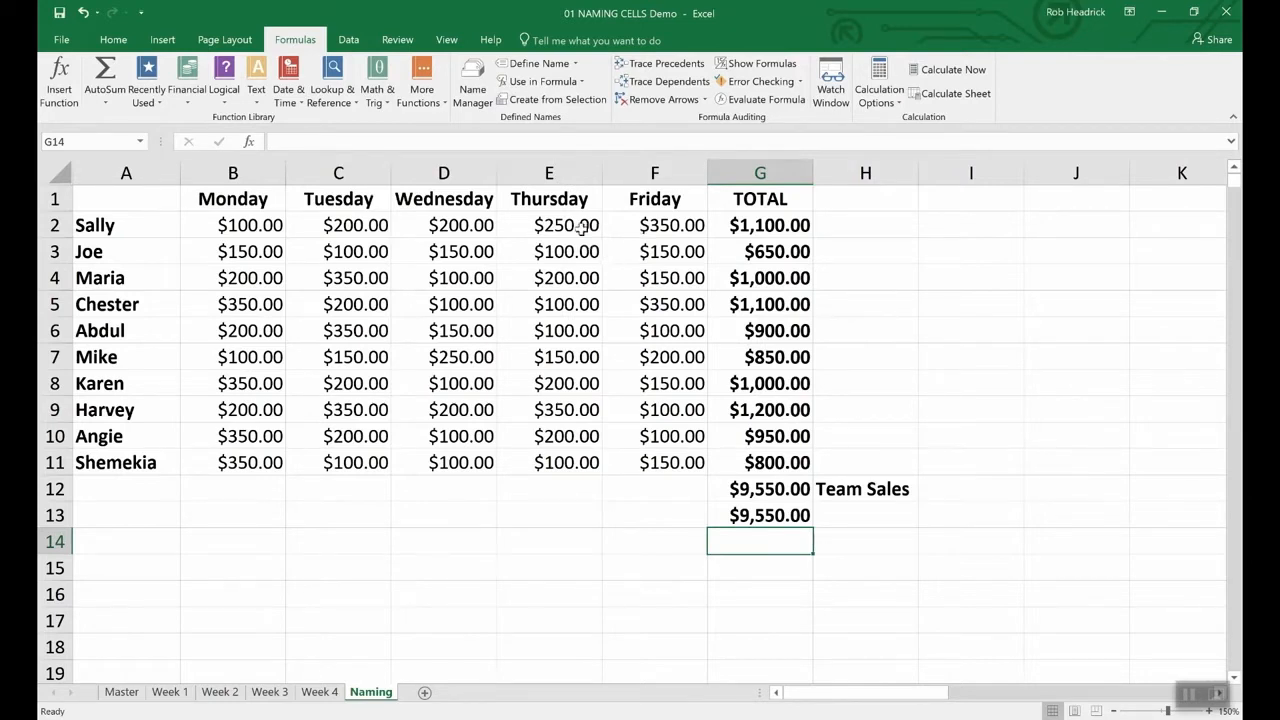
- Open the Name Manager to review the defined names
click(476, 80)
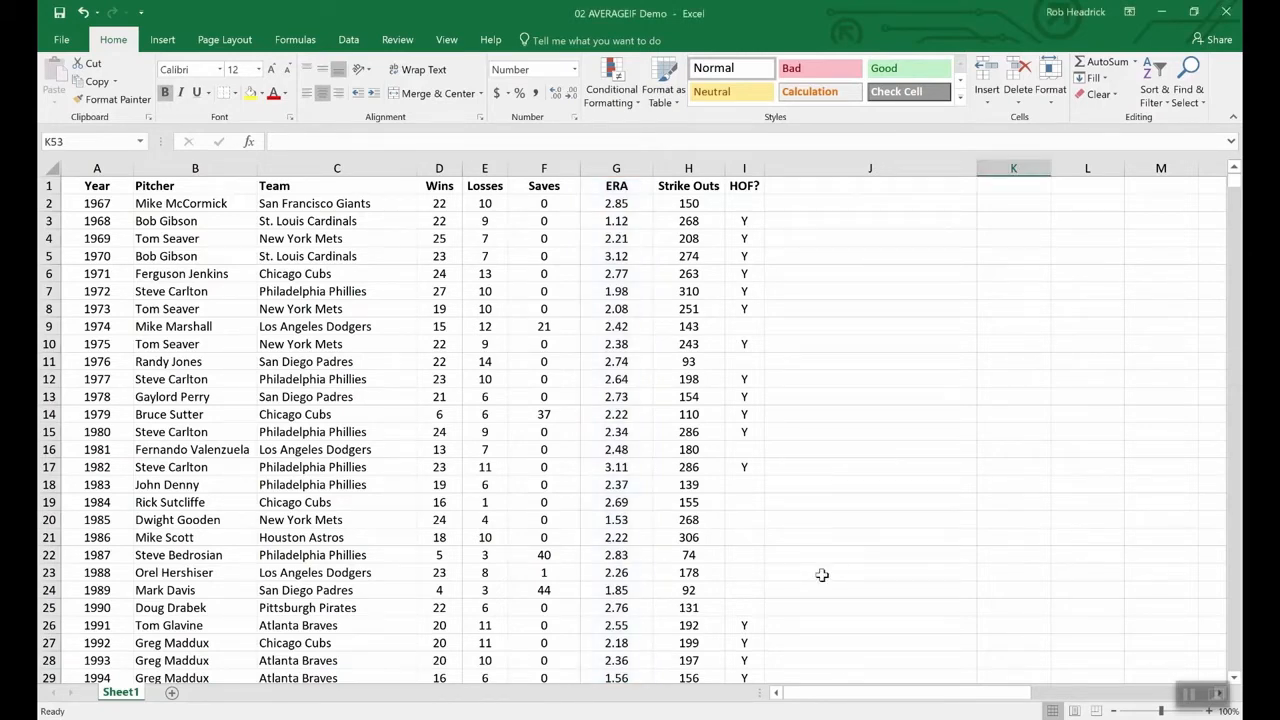
scroll(818, 574, down, 20)
scroll(824, 576, up, 12)
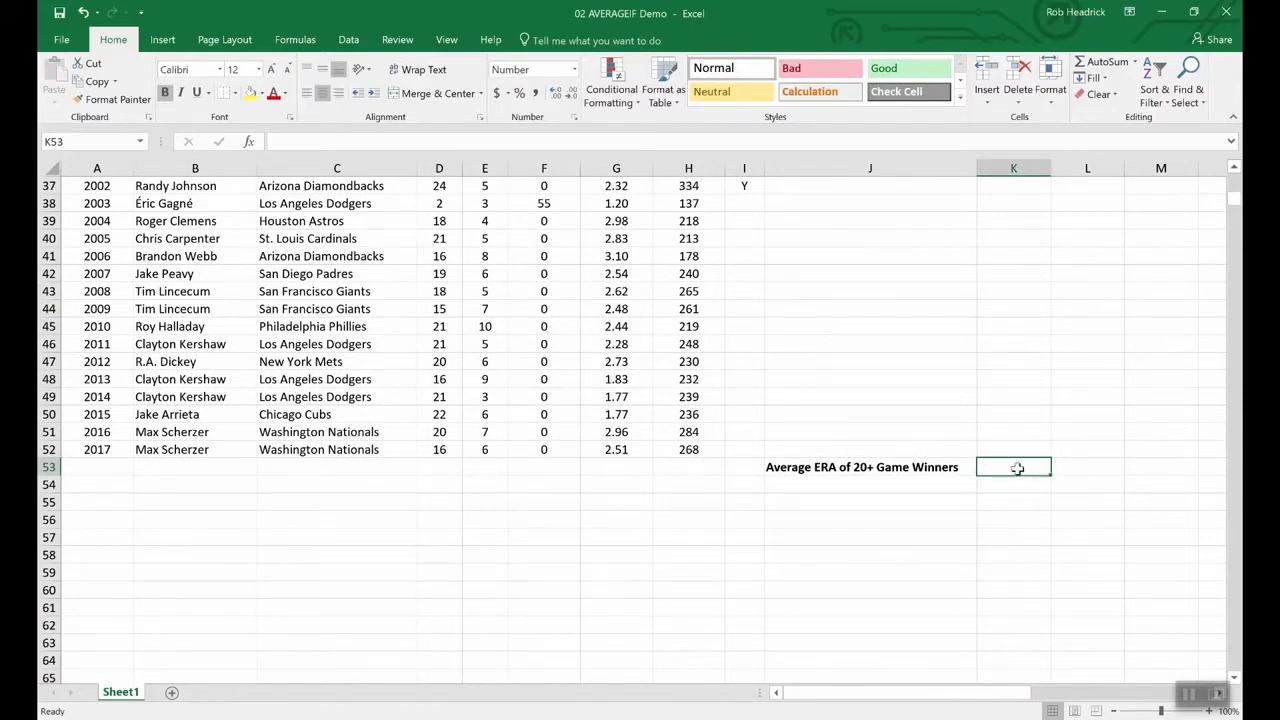
text(=ave)
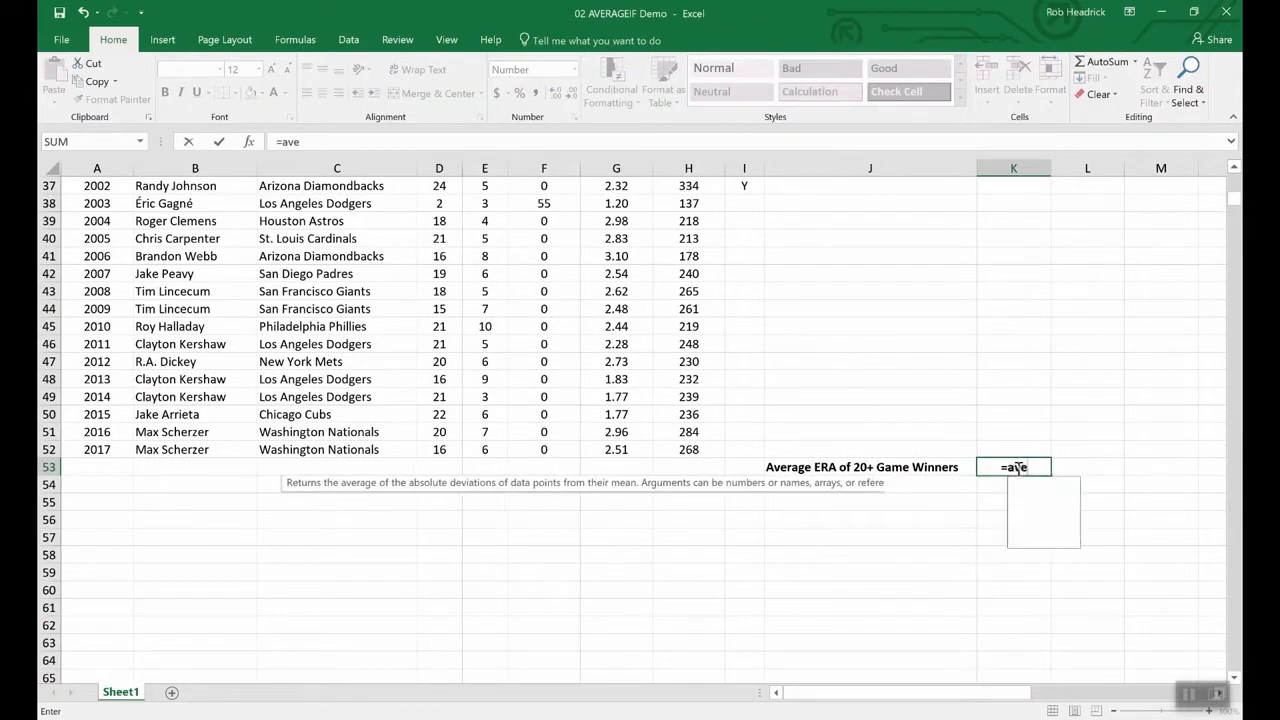
text(rageif)
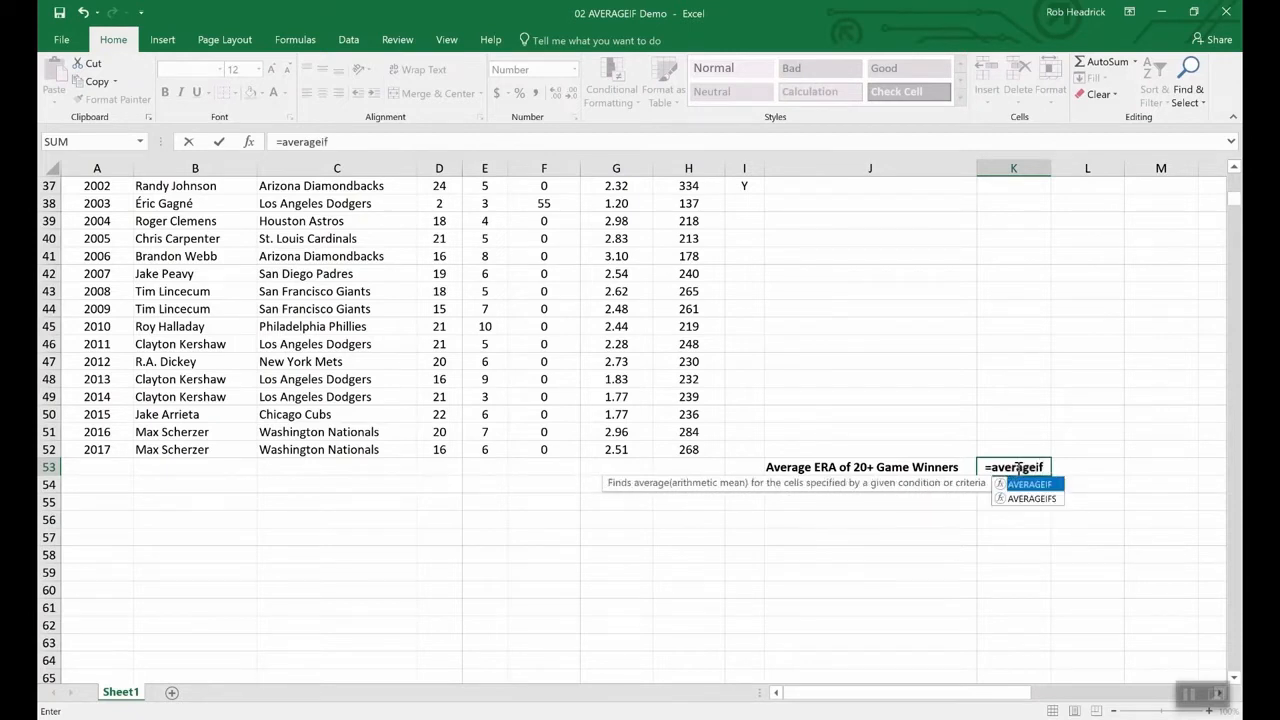
text(()
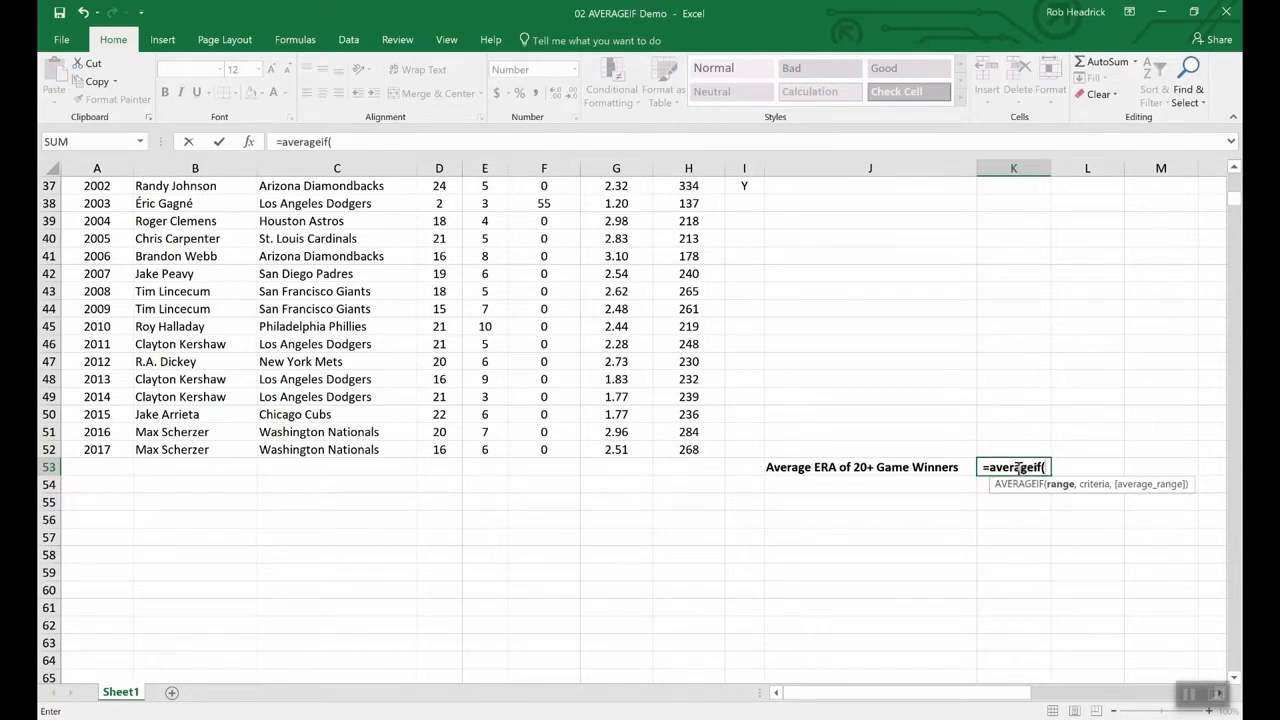
text(wins,)
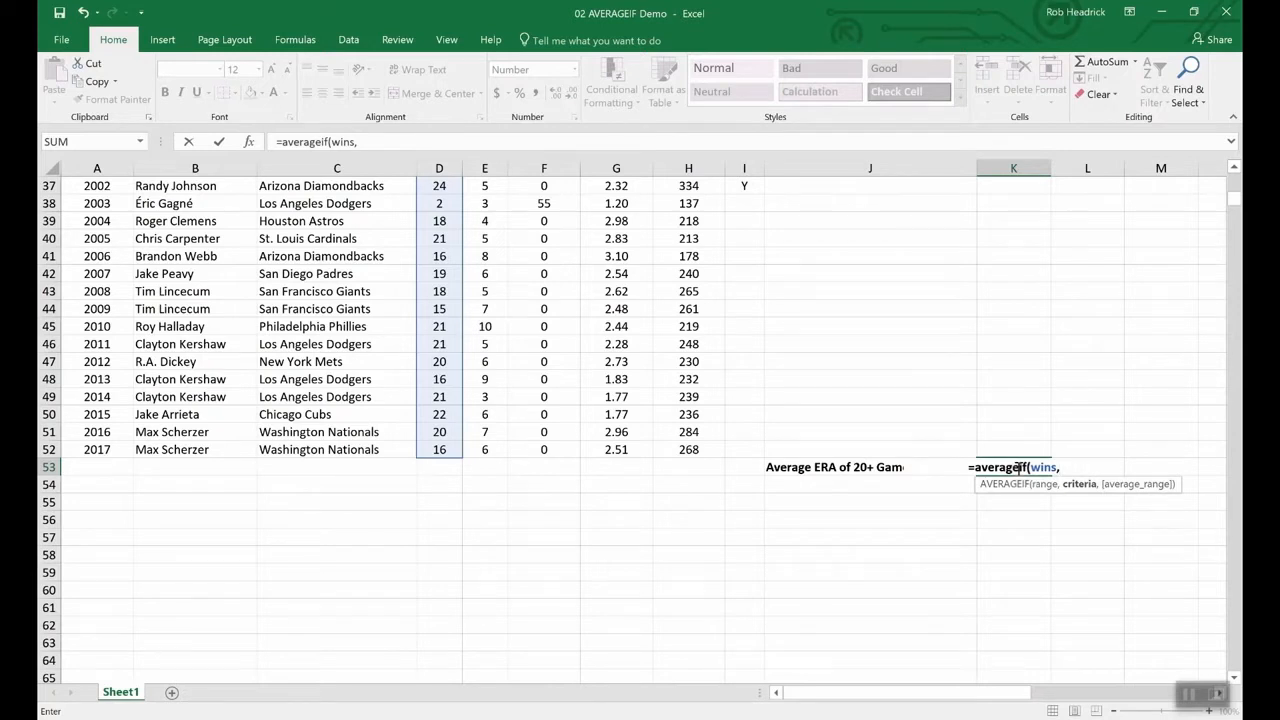
text(">)
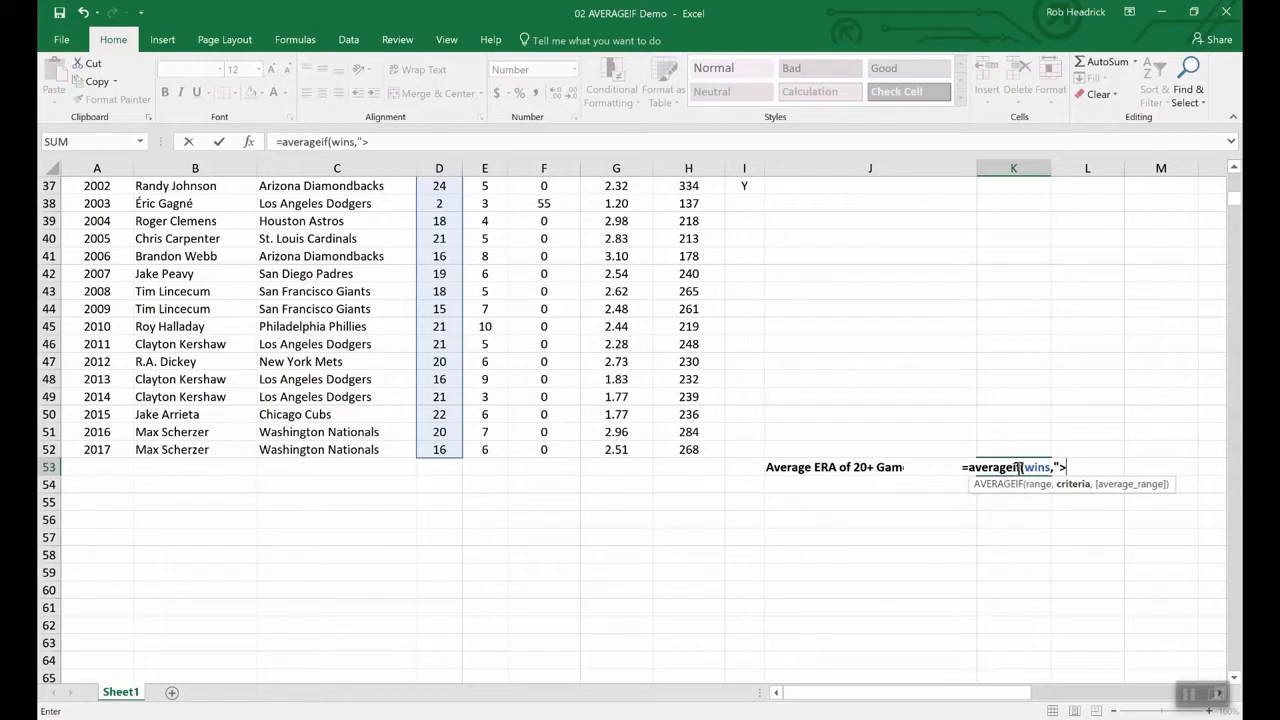
text(19",)
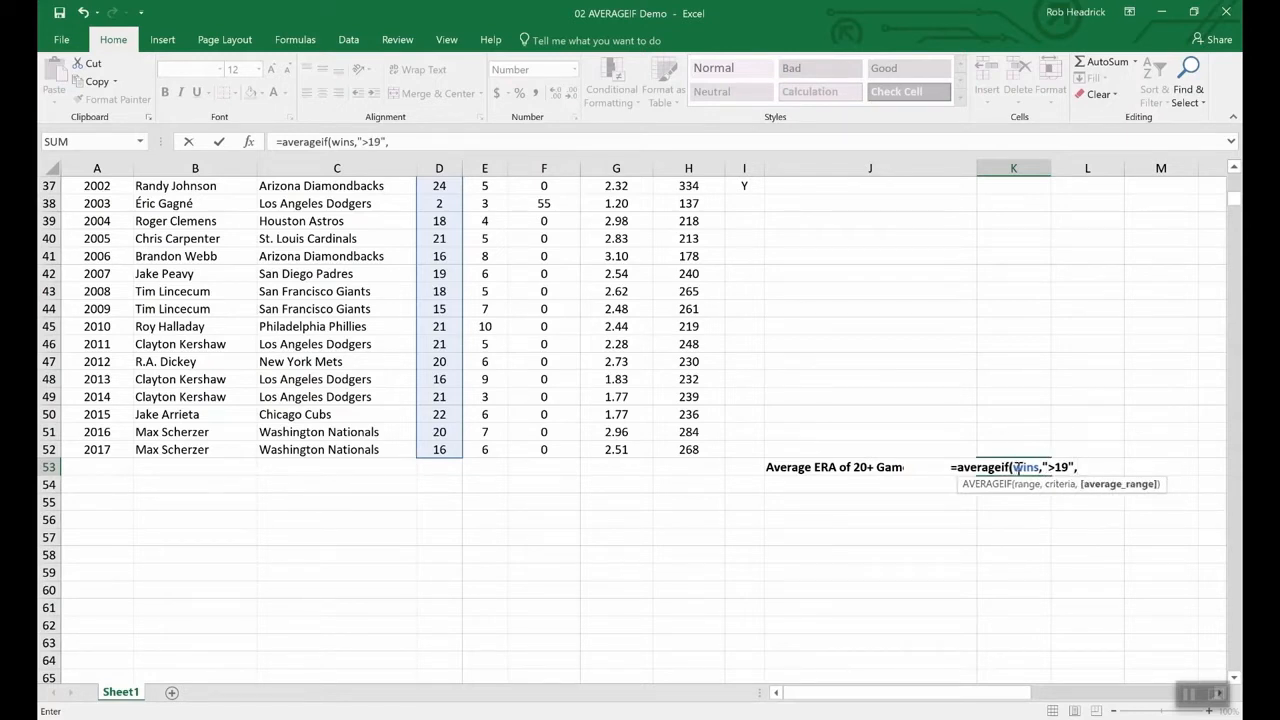
text(era)
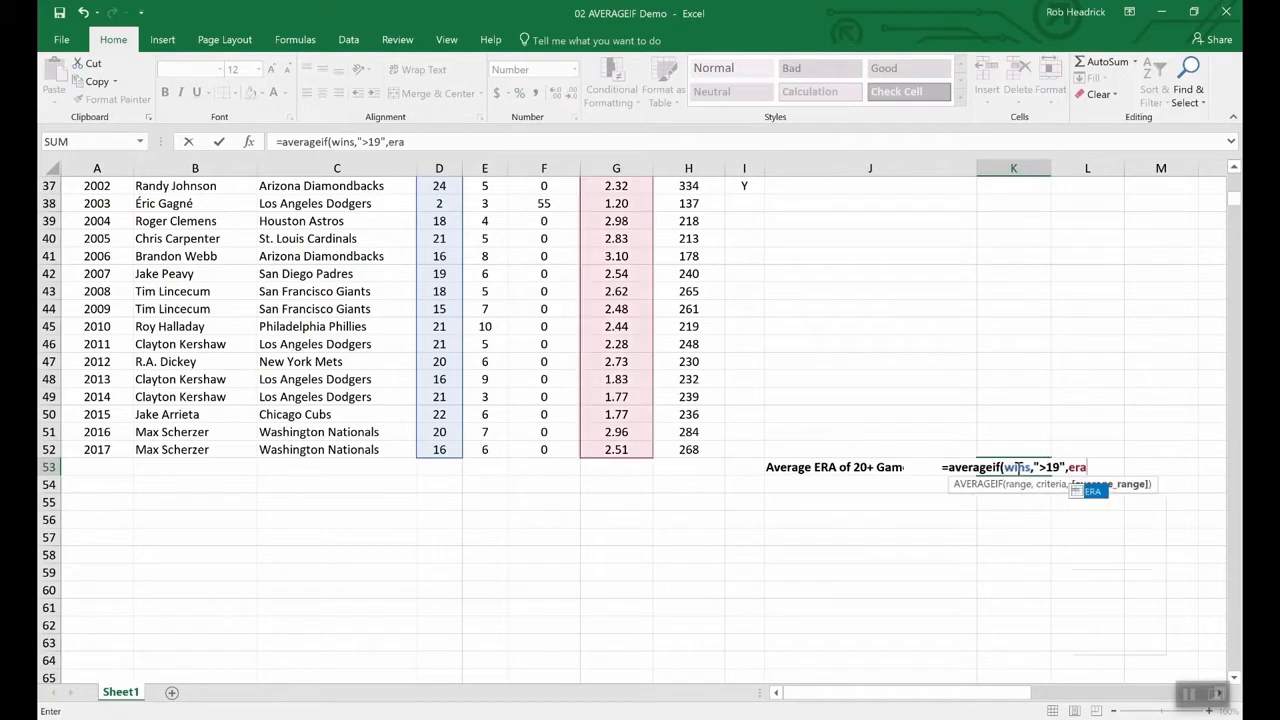
key(Return)
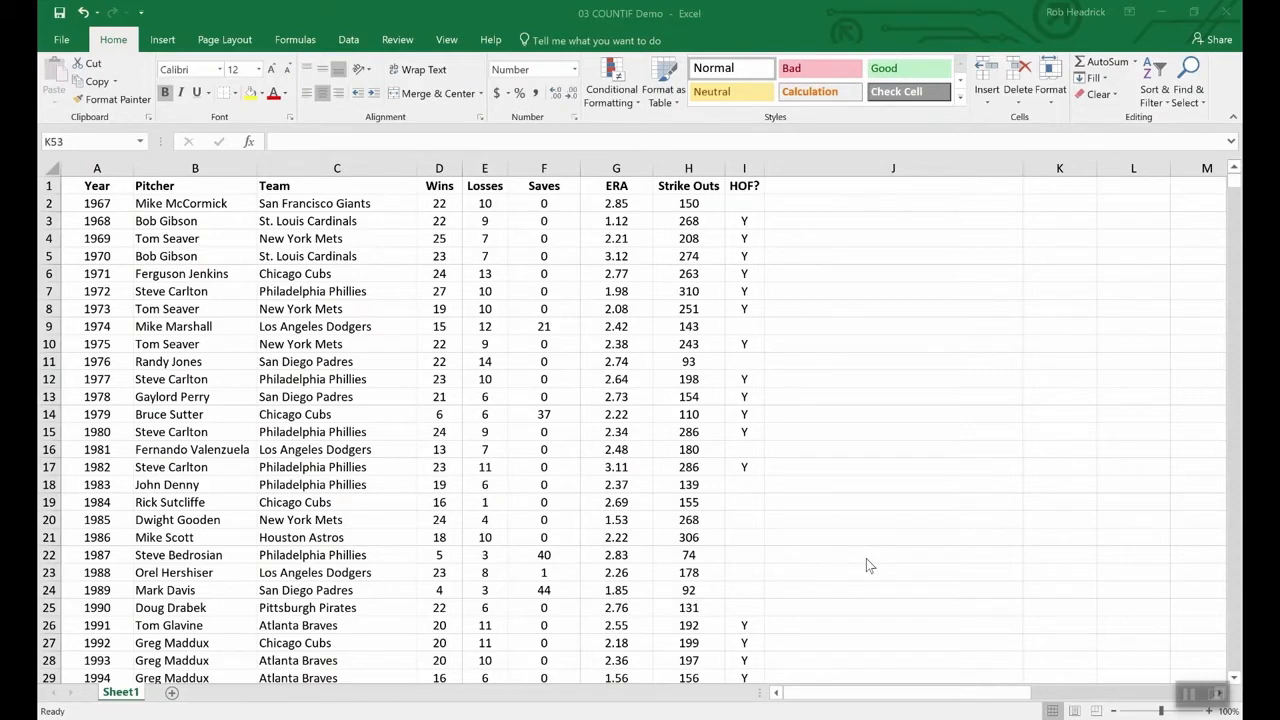
- Enter =COUNTIF(team,"Philadelphia Phillies") in K53, fixing the typo, to return 7.00
scroll(866, 562, down, 16)
scroll(905, 525, up, 4)
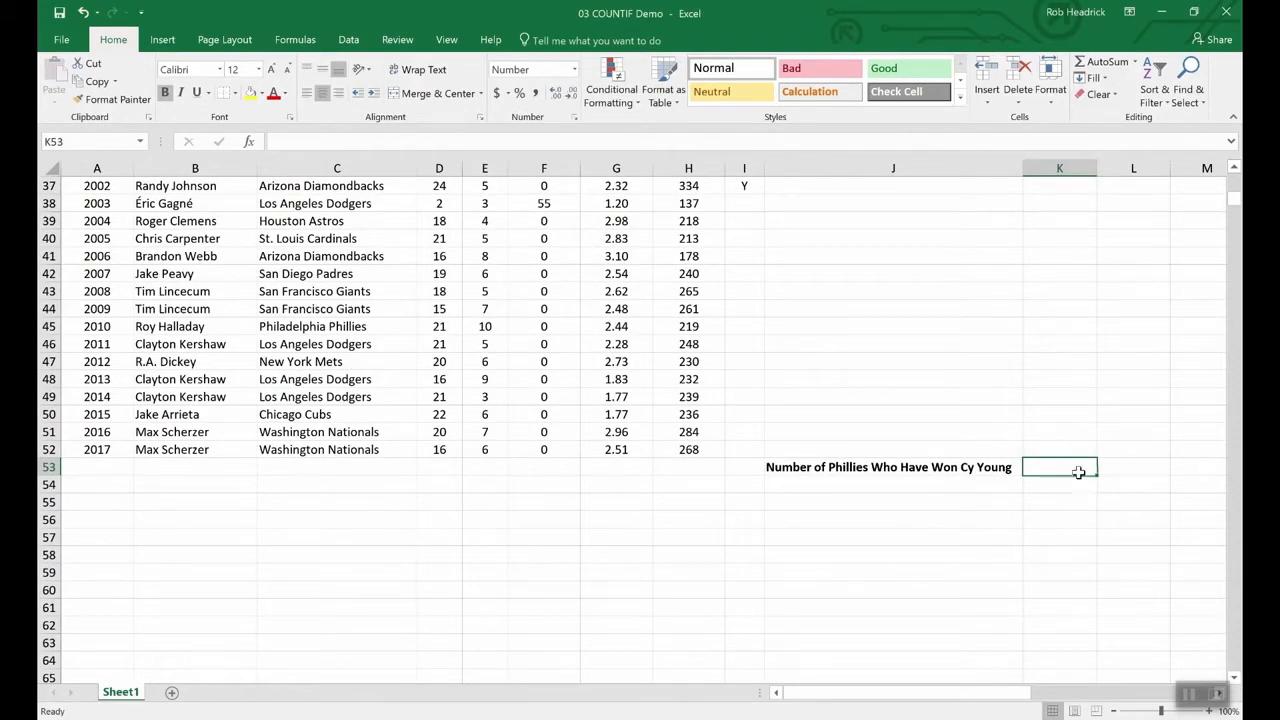
text(=)
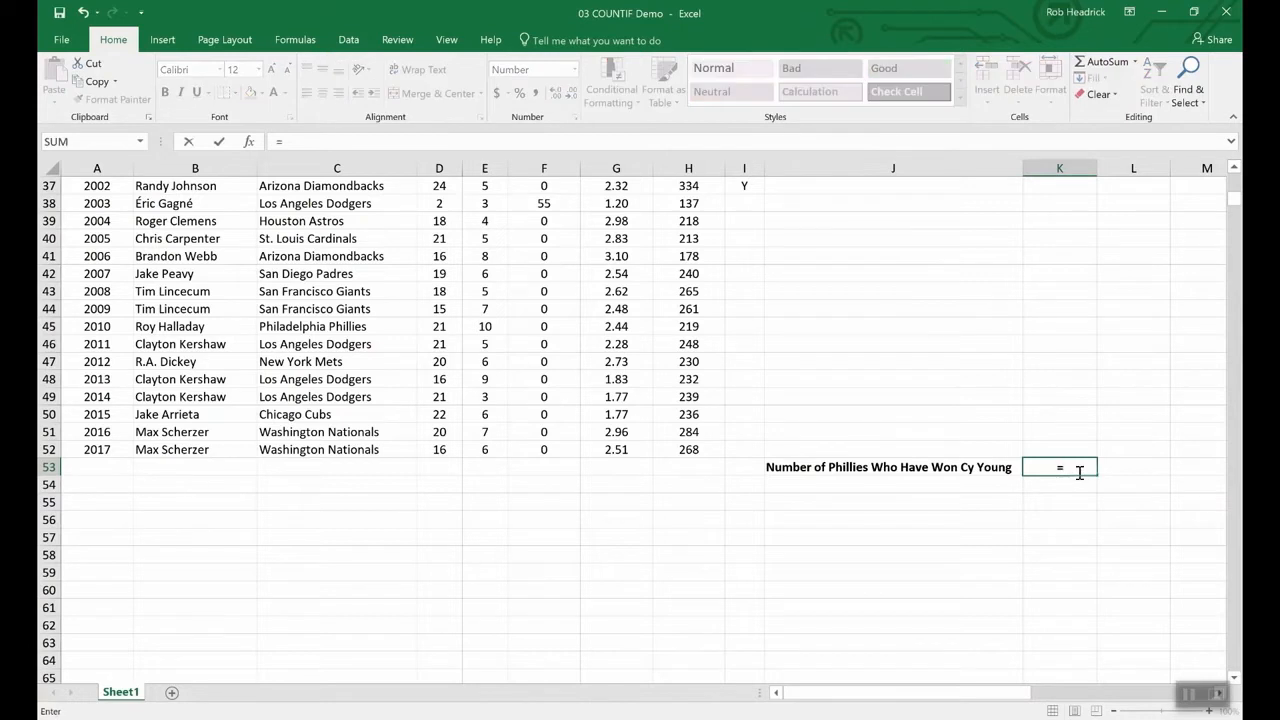
text(CO)
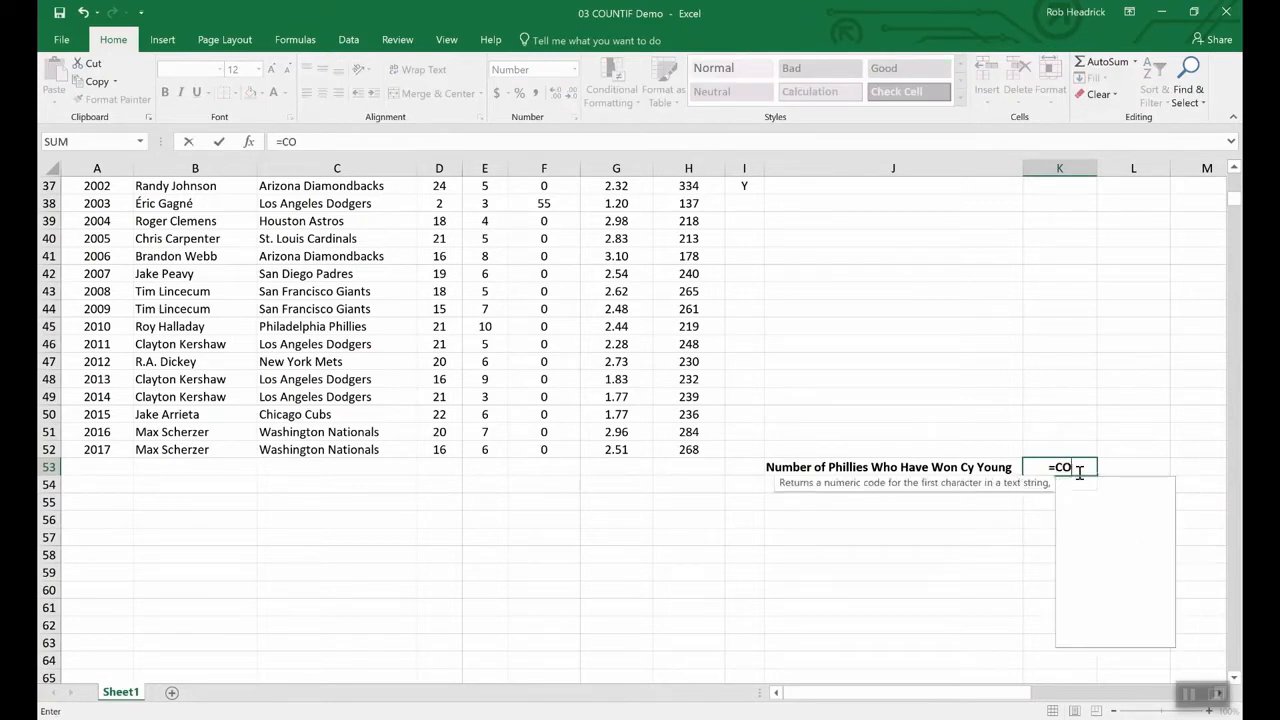
text(UNTIF)
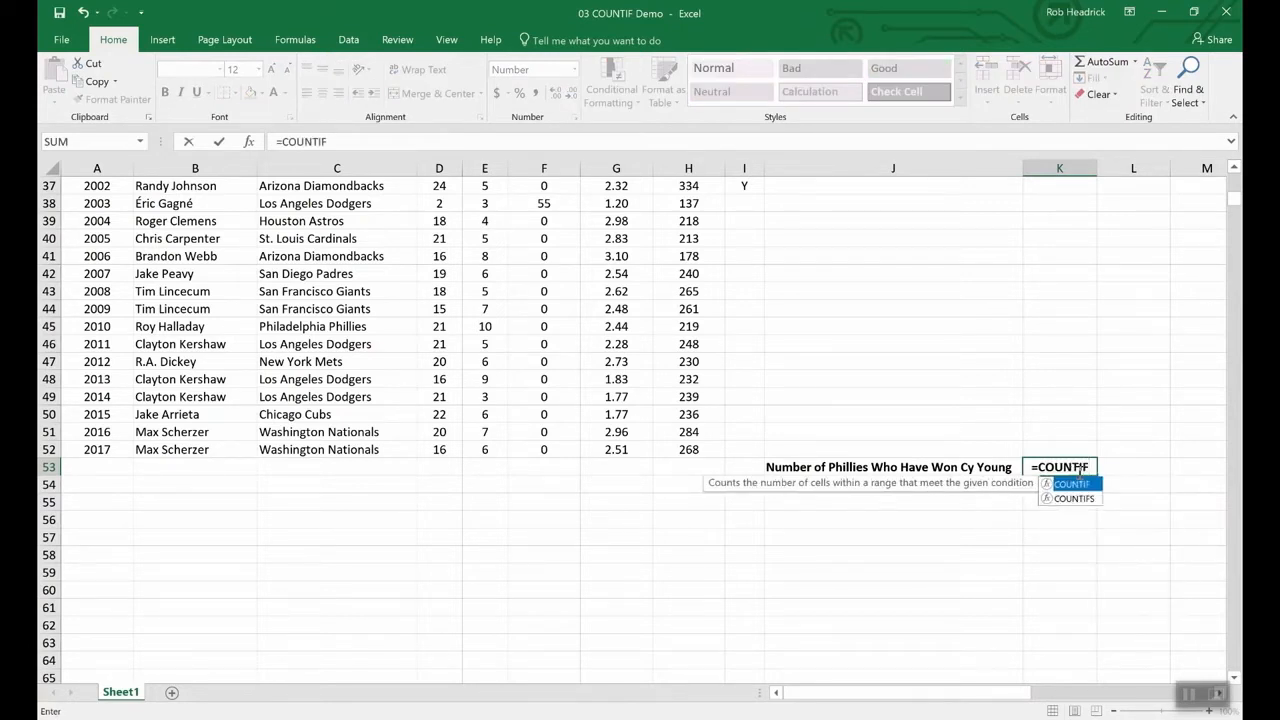
text(()
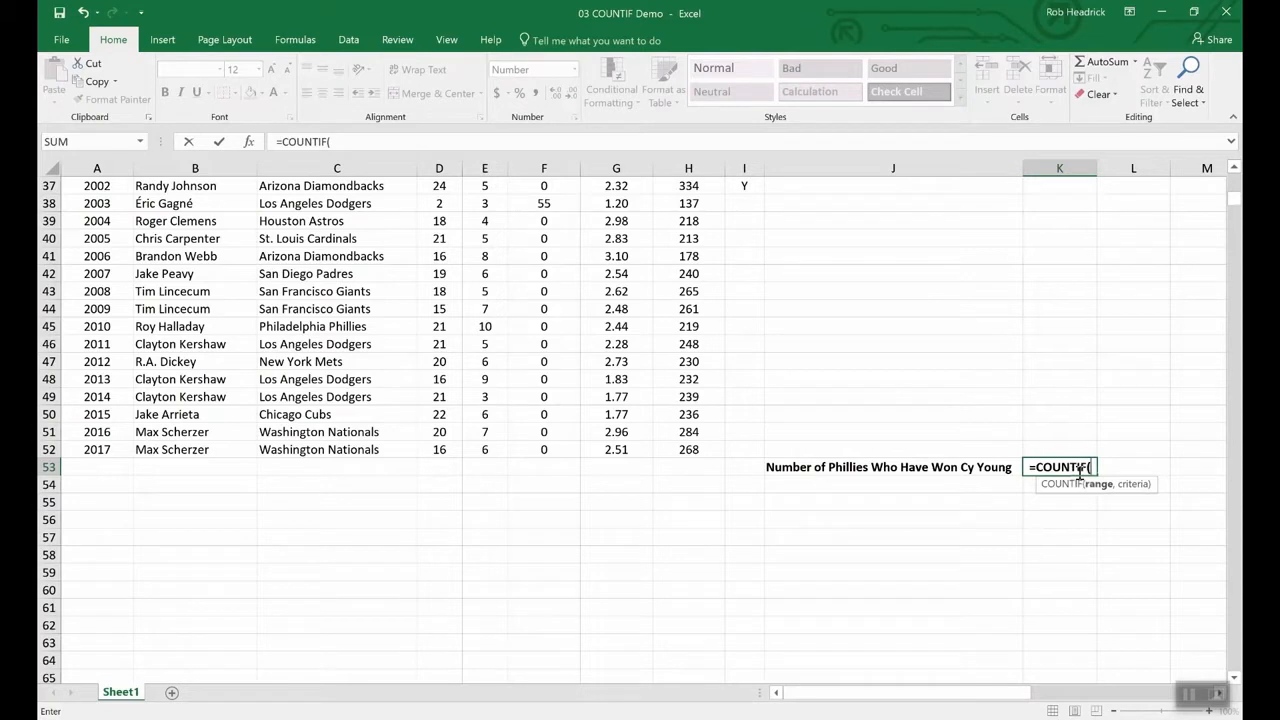
text(team)
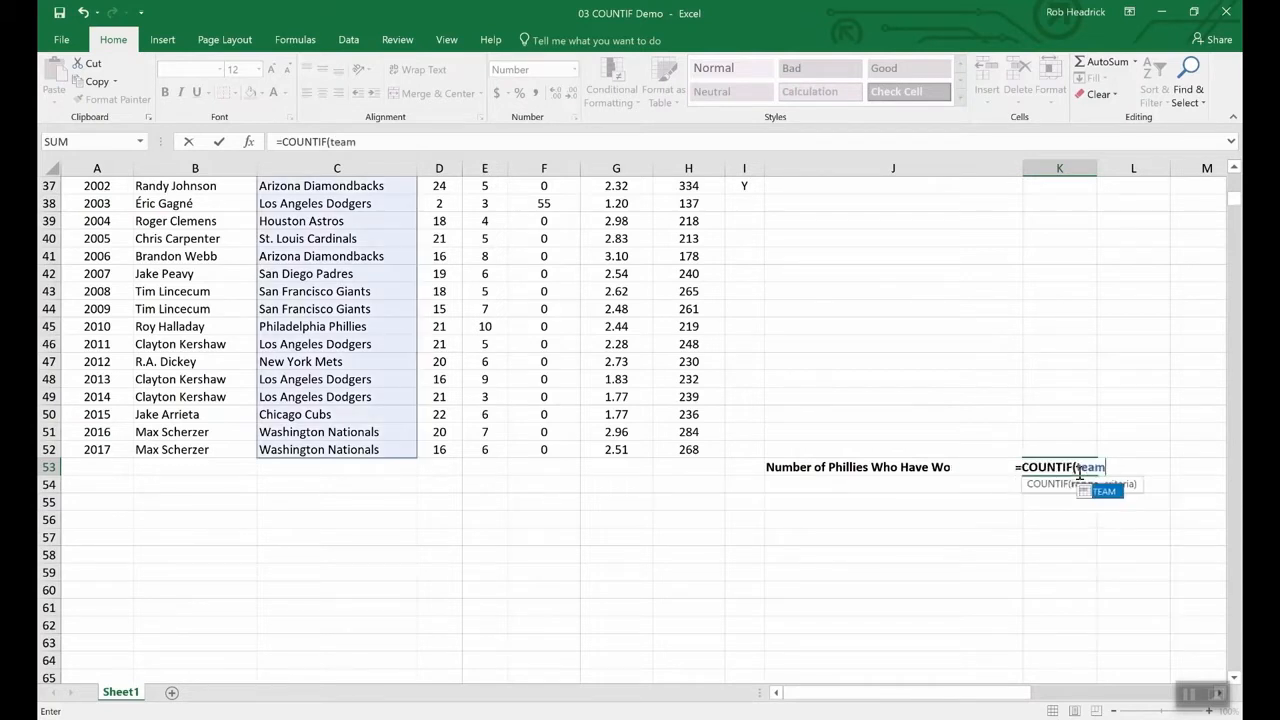
text(,)
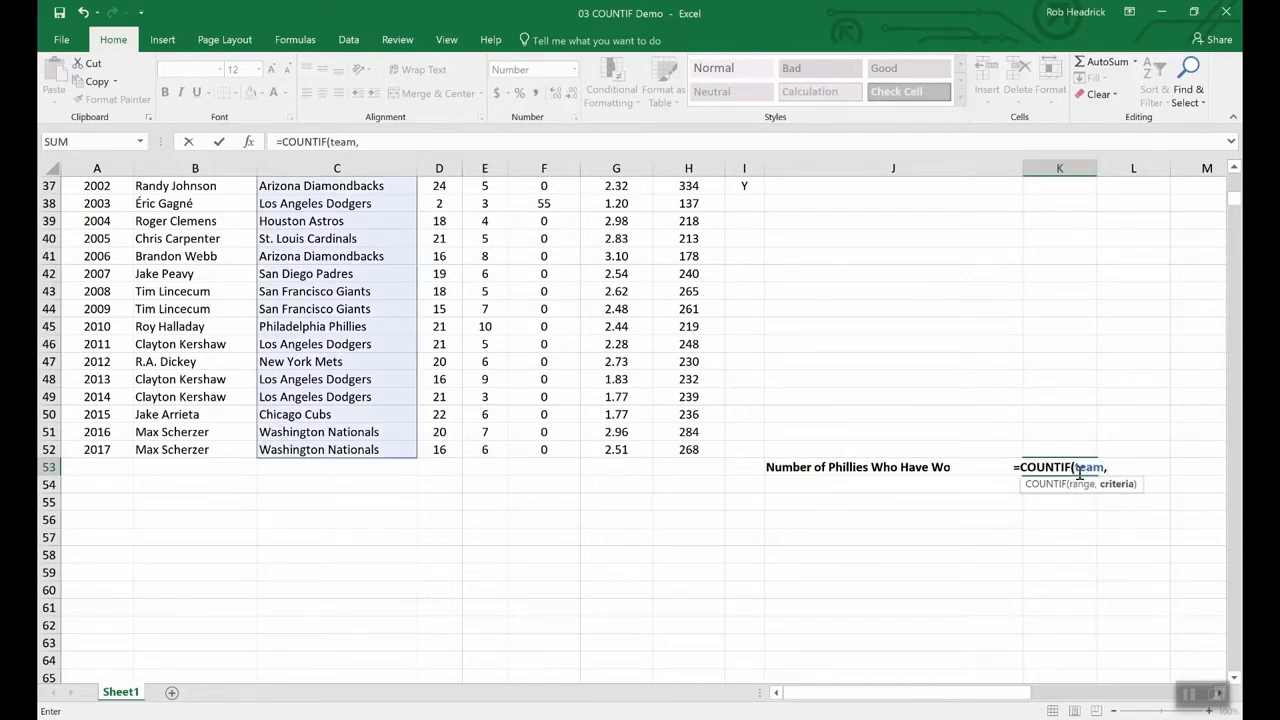
text(")
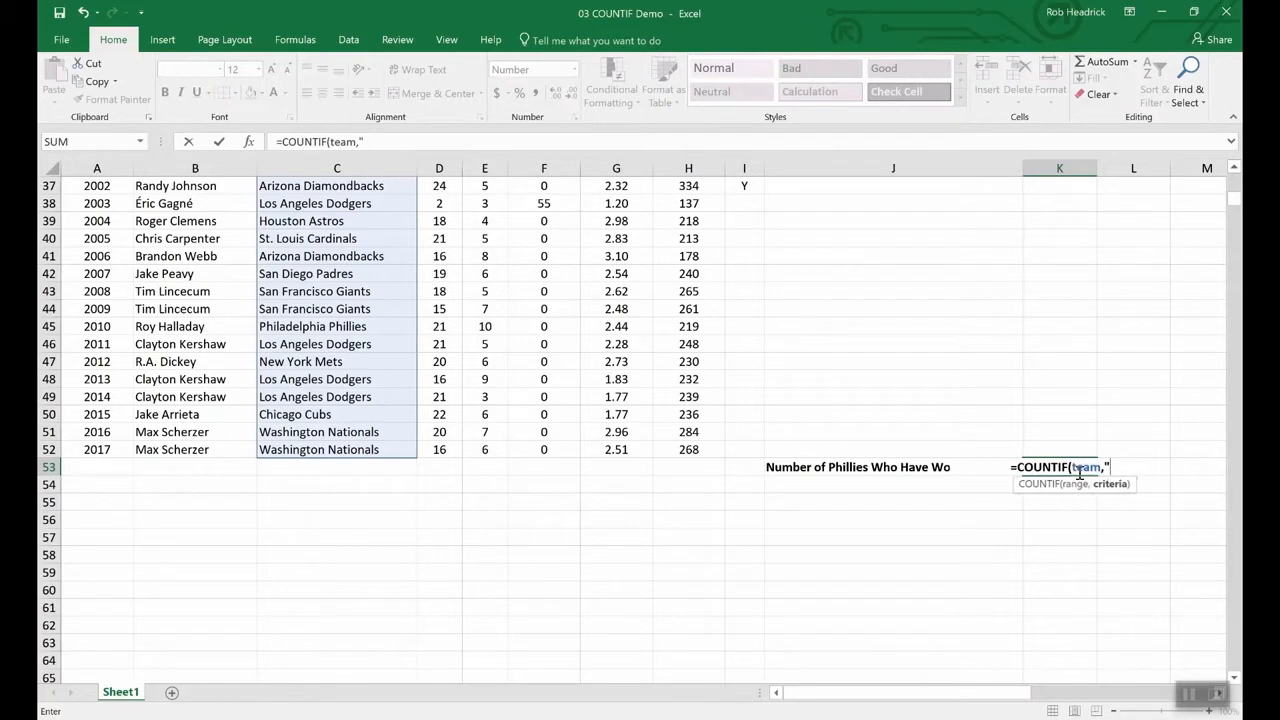
text(Phill)
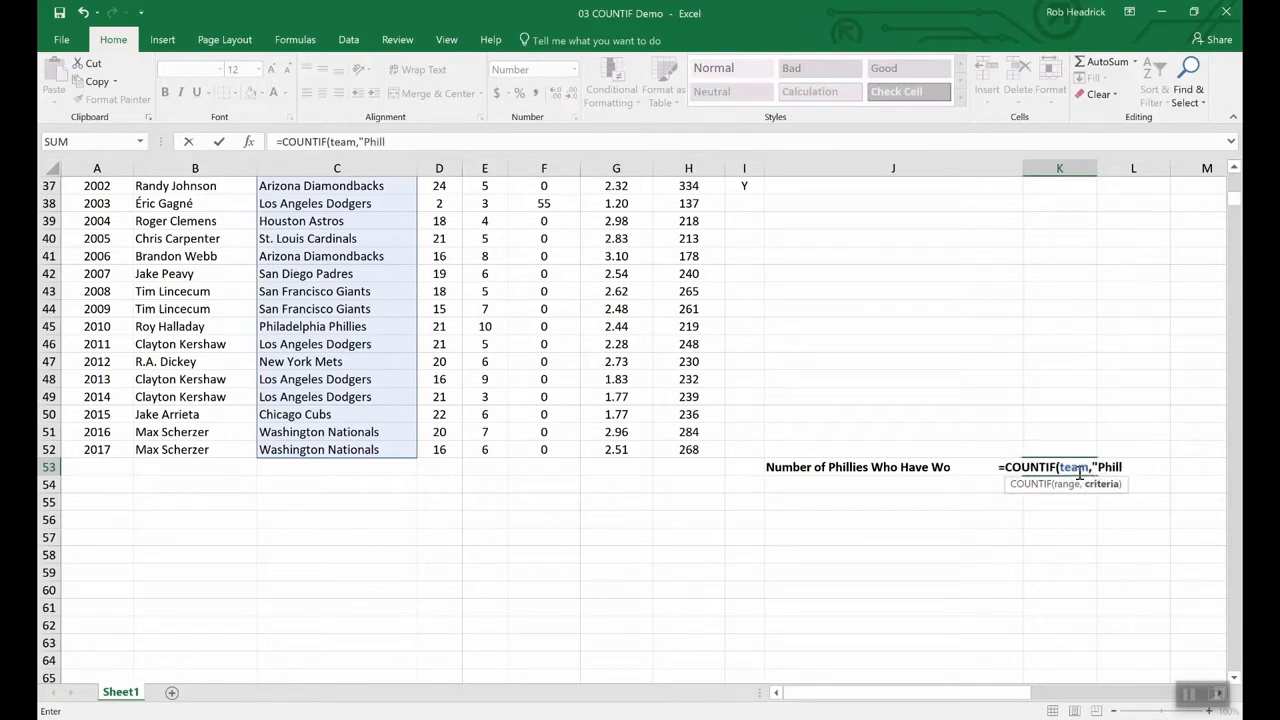
key(BackSpace)
text(adelp)
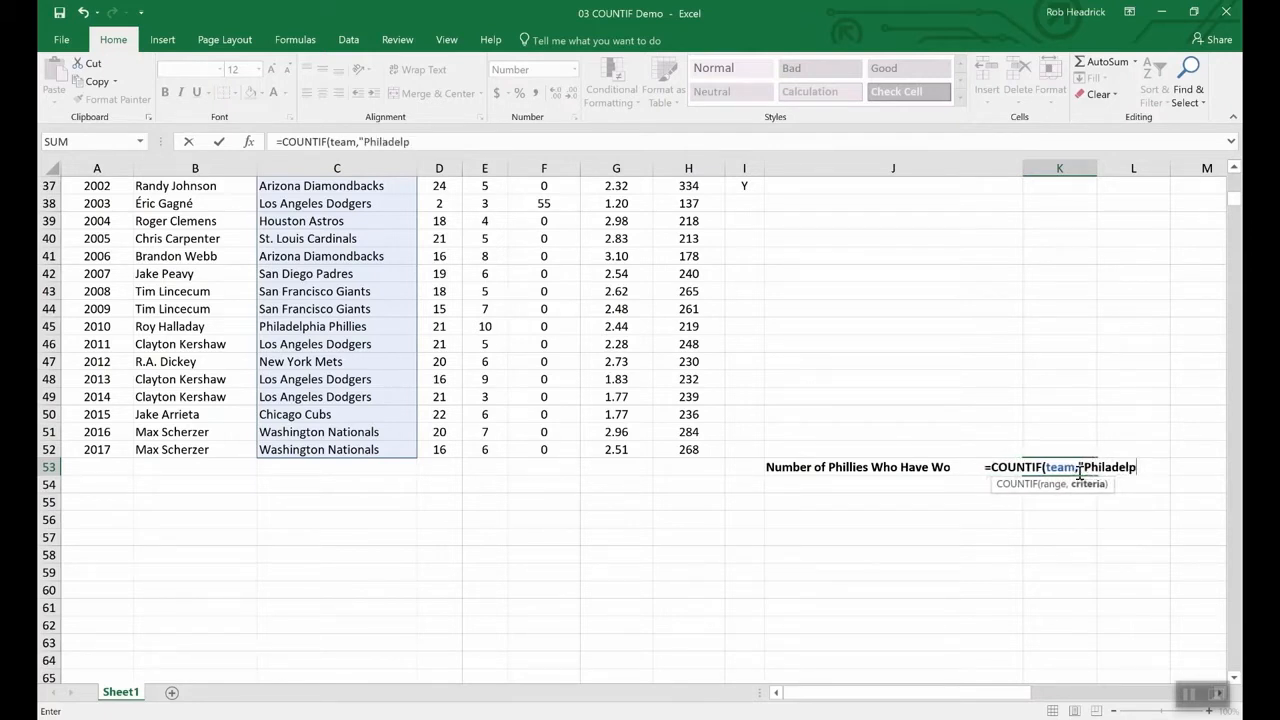
text(hia P)
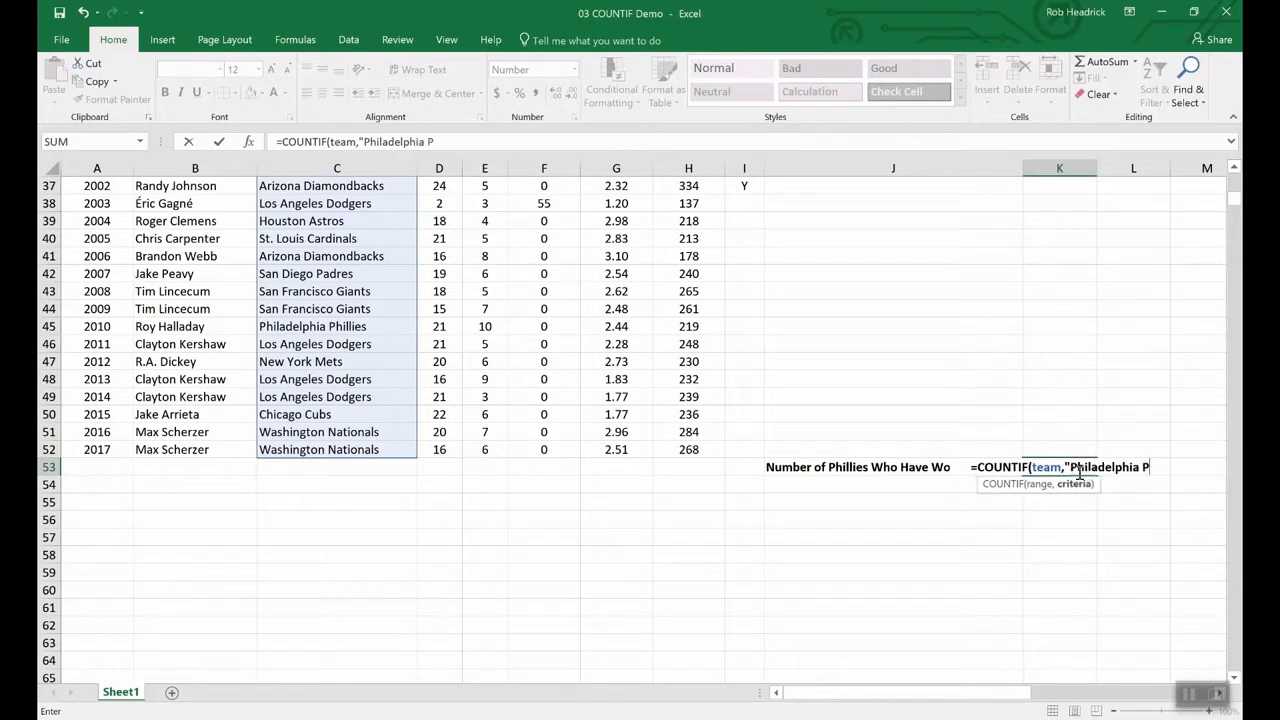
text(hill)
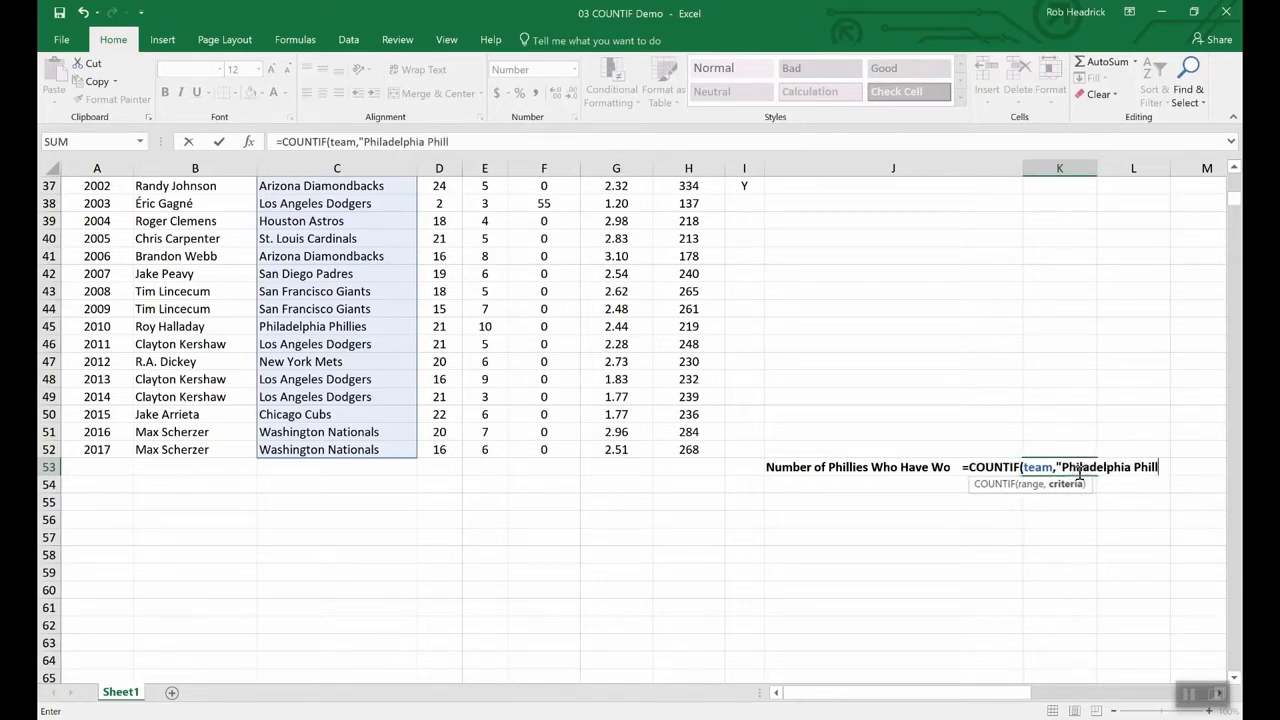
text(ies")
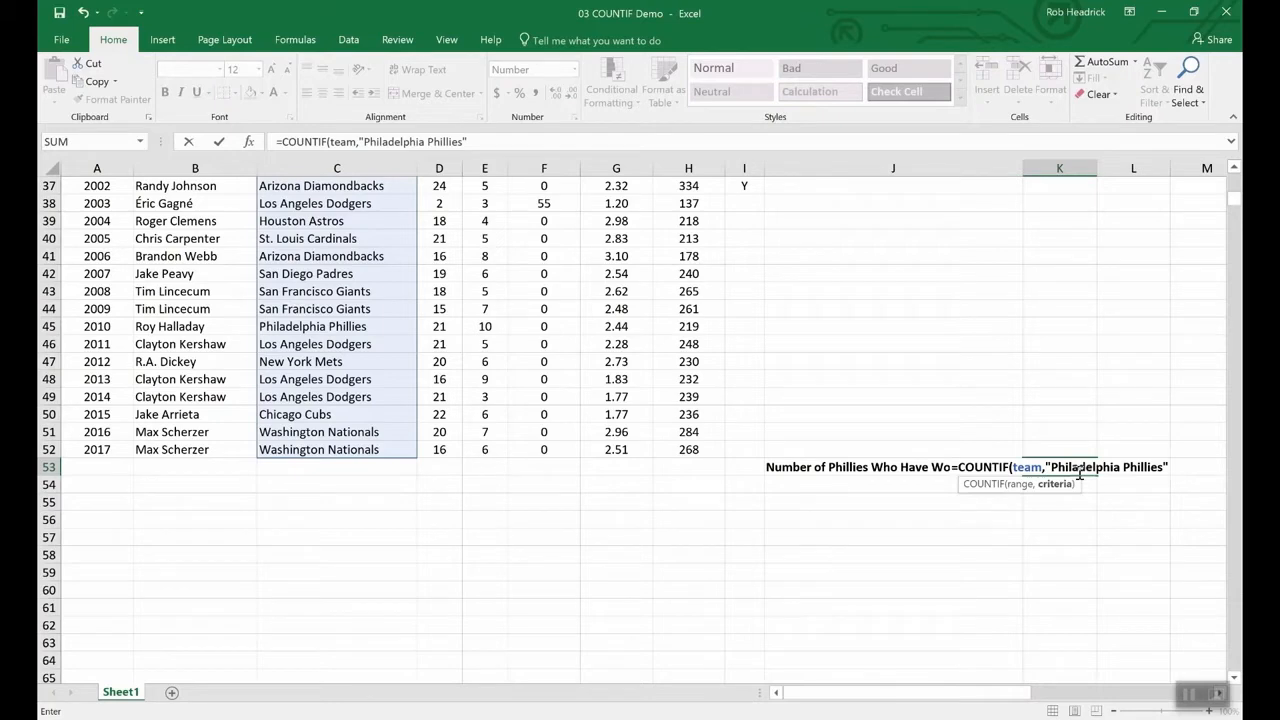
key(Return)
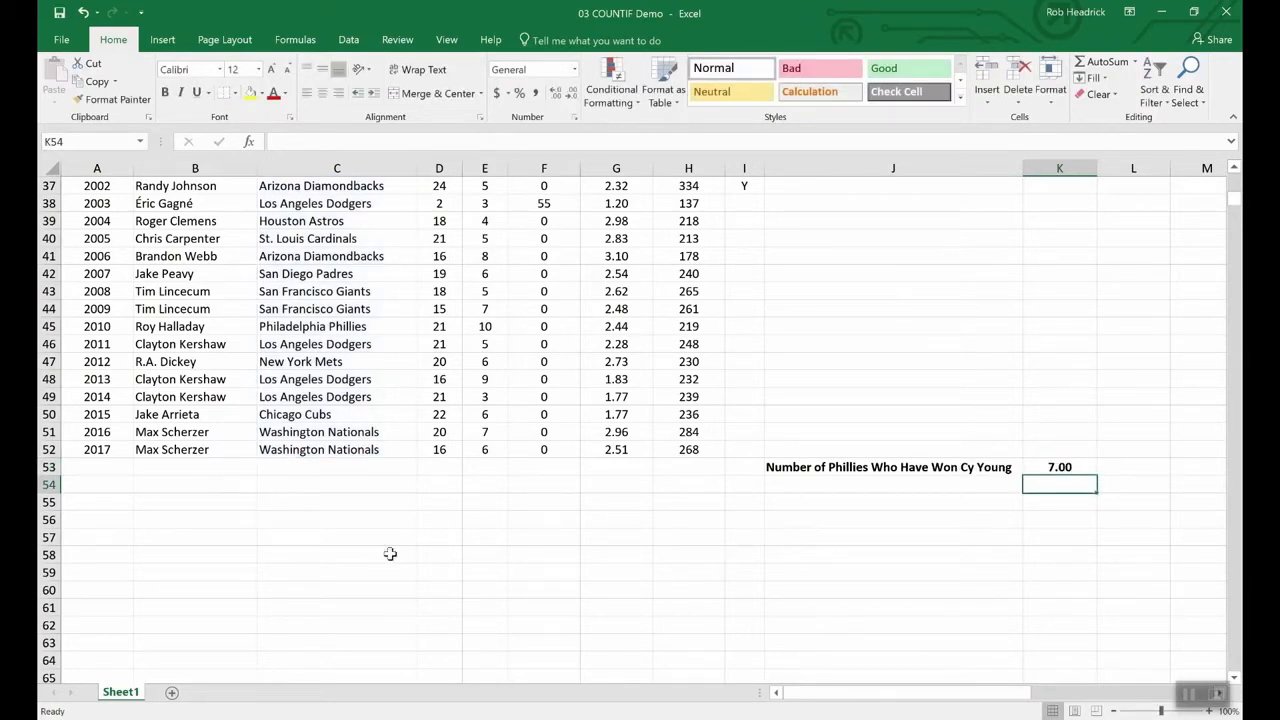
scroll(360, 558, up, 12)
- Scroll through the pitcher statistics in the COUNTIF workbook
scroll(358, 558, up, 1)
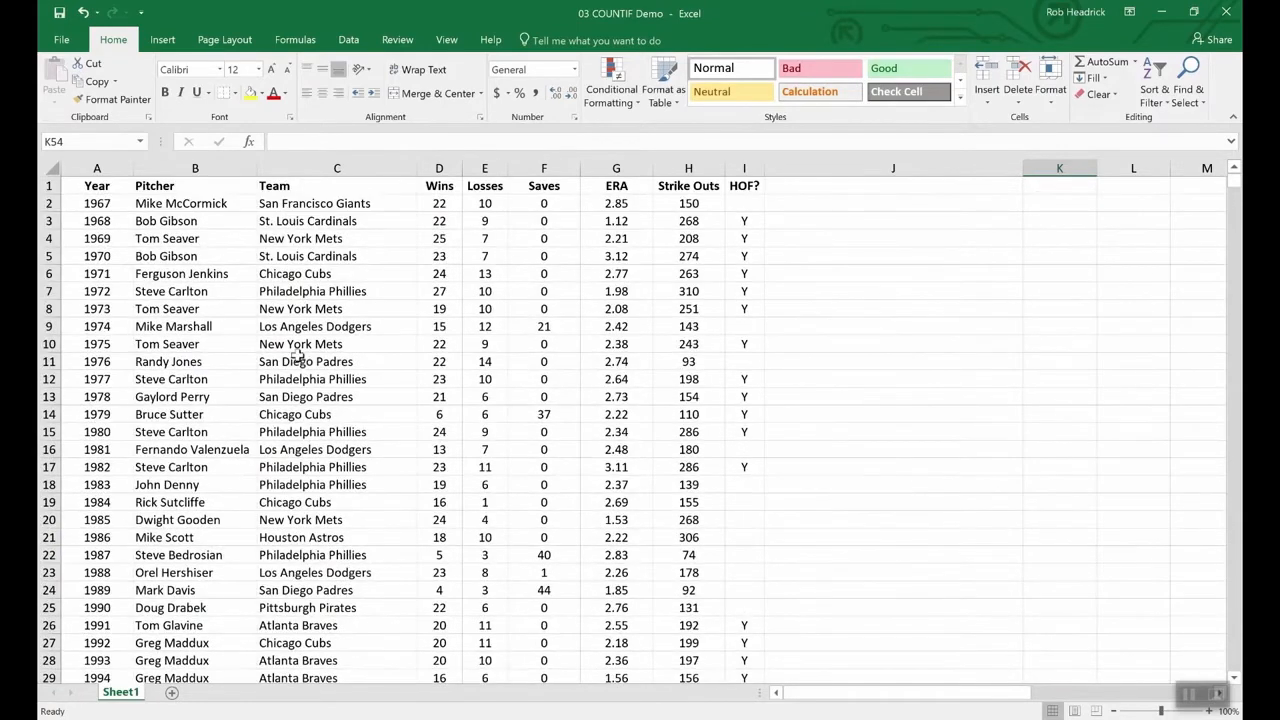
scroll(335, 373, down, 4)
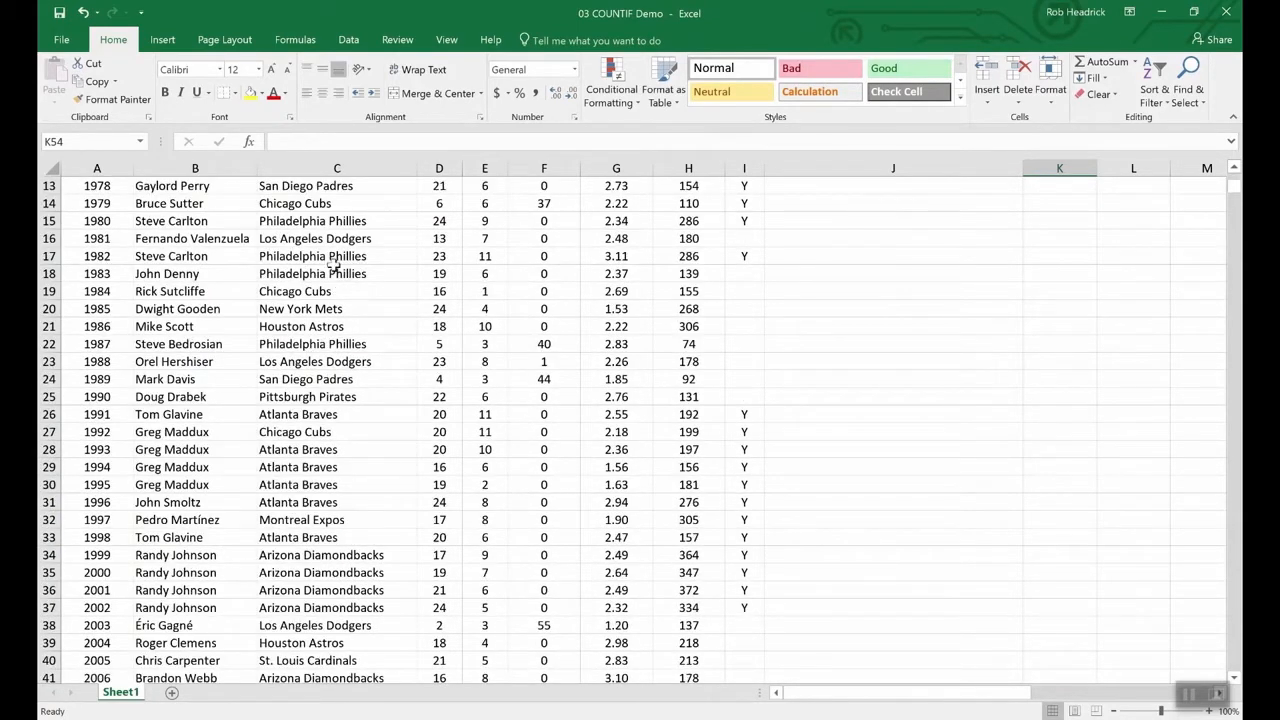
scroll(362, 442, down, 4)
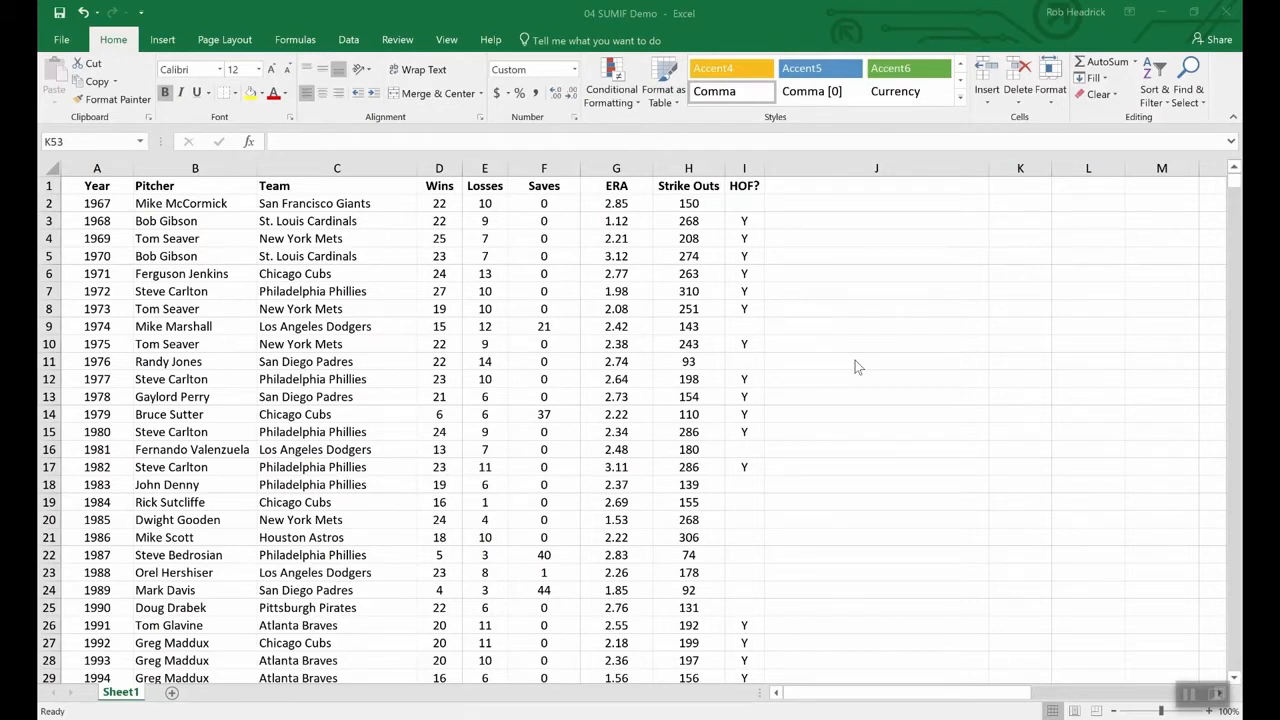
- Bring the 04 SUMIF Demo workbook window to the front
click(903, 458)
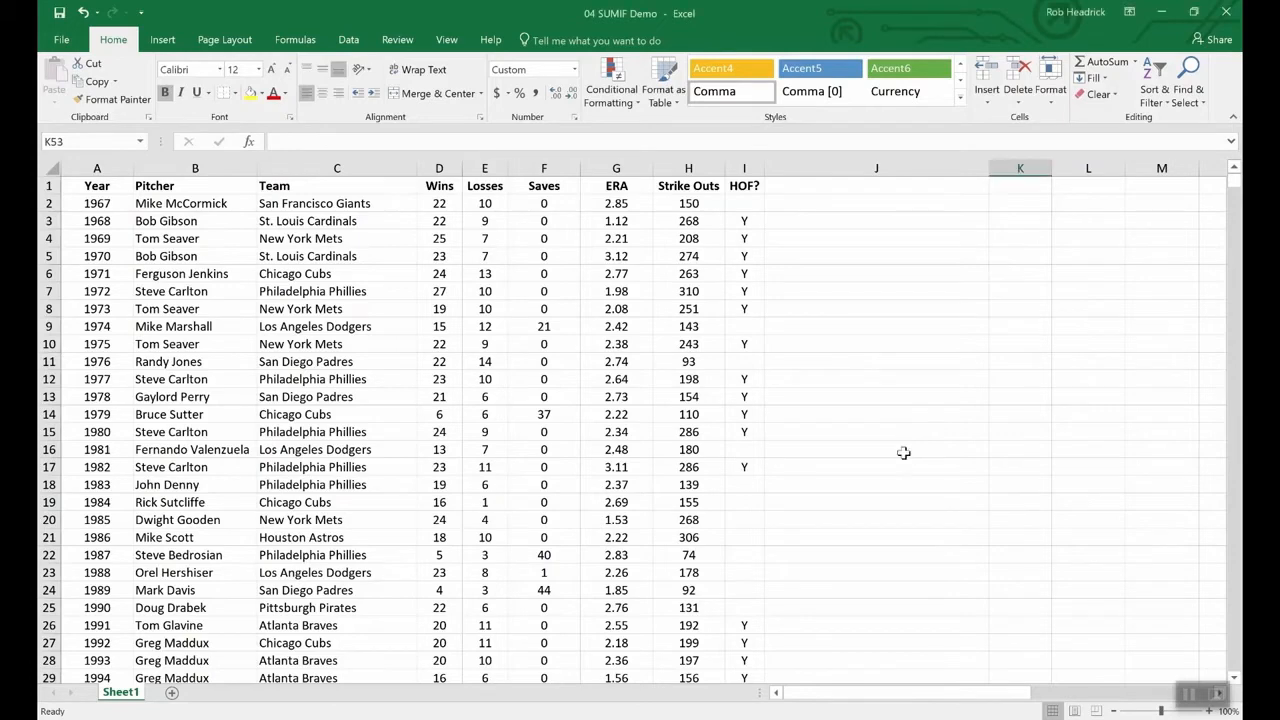
scroll(903, 453, down, 16)
scroll(903, 453, up, 7)
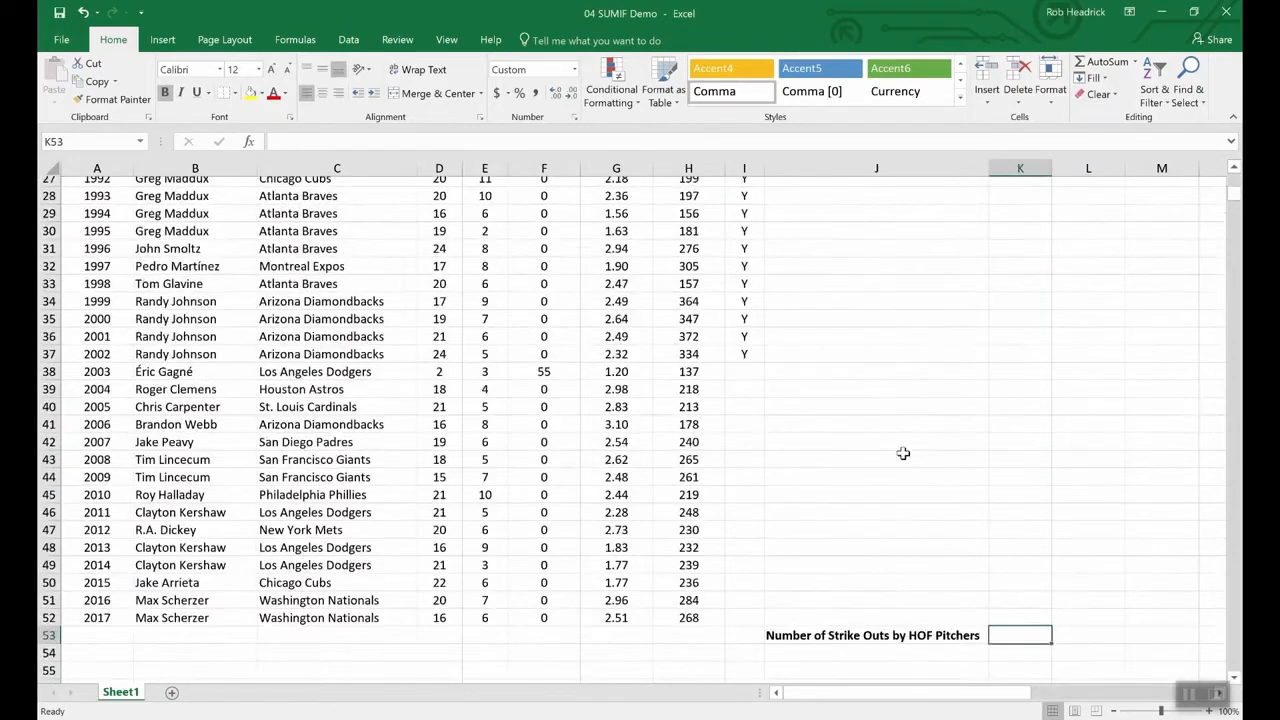
scroll(940, 465, up, 1)
scroll(1000, 616, down, 4)
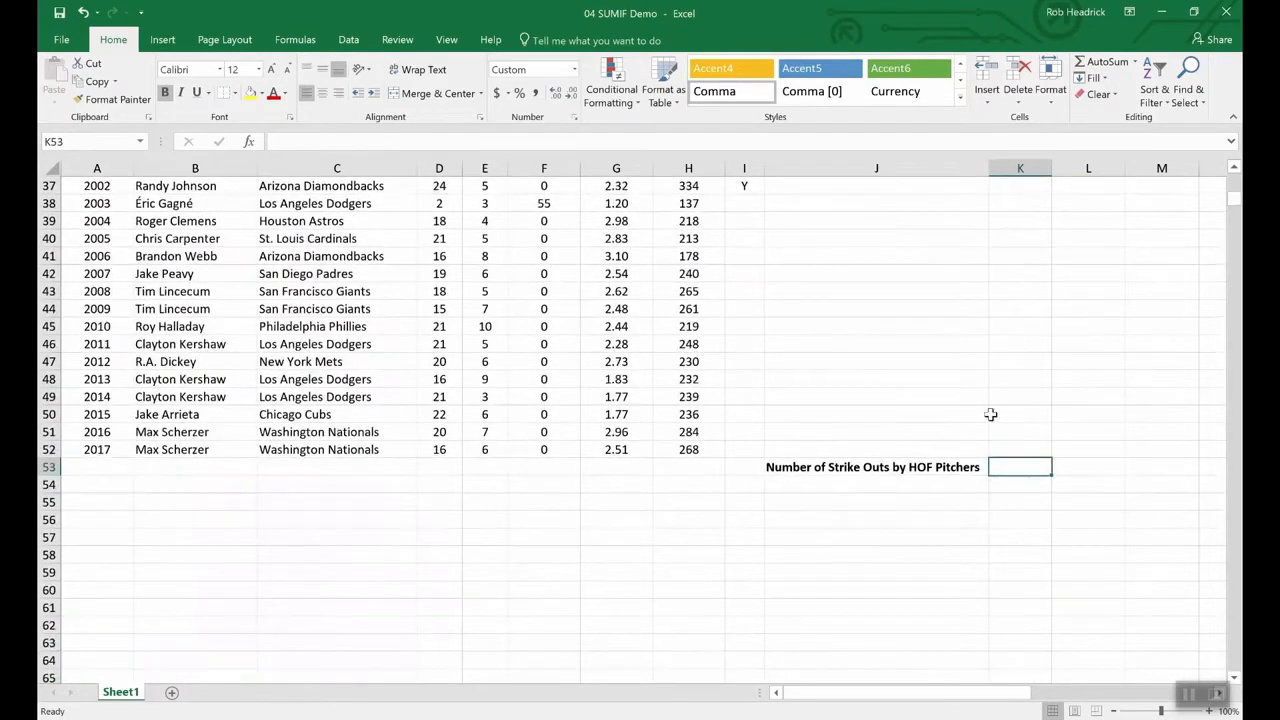
- Enter =SUMIF(hof,"Y",Strike_Outs) in K53 to total Hall of Fame strike outs, 5,931
text(=)
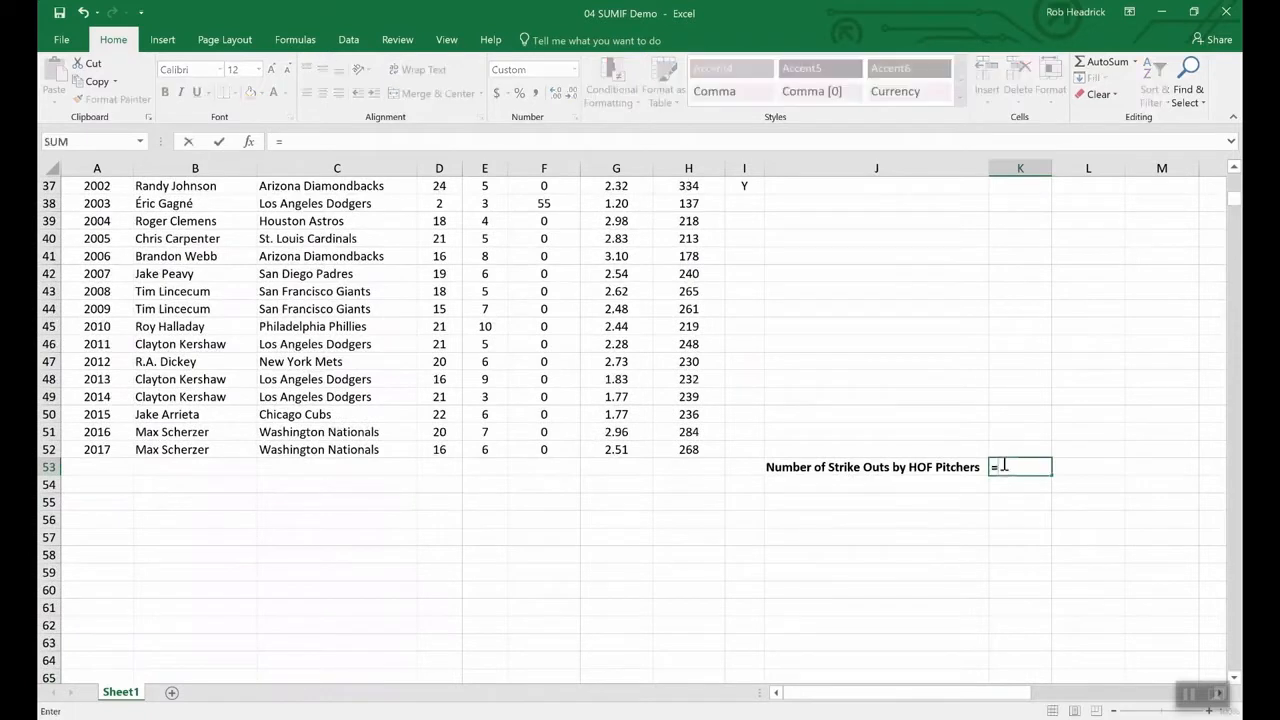
text(sumin)
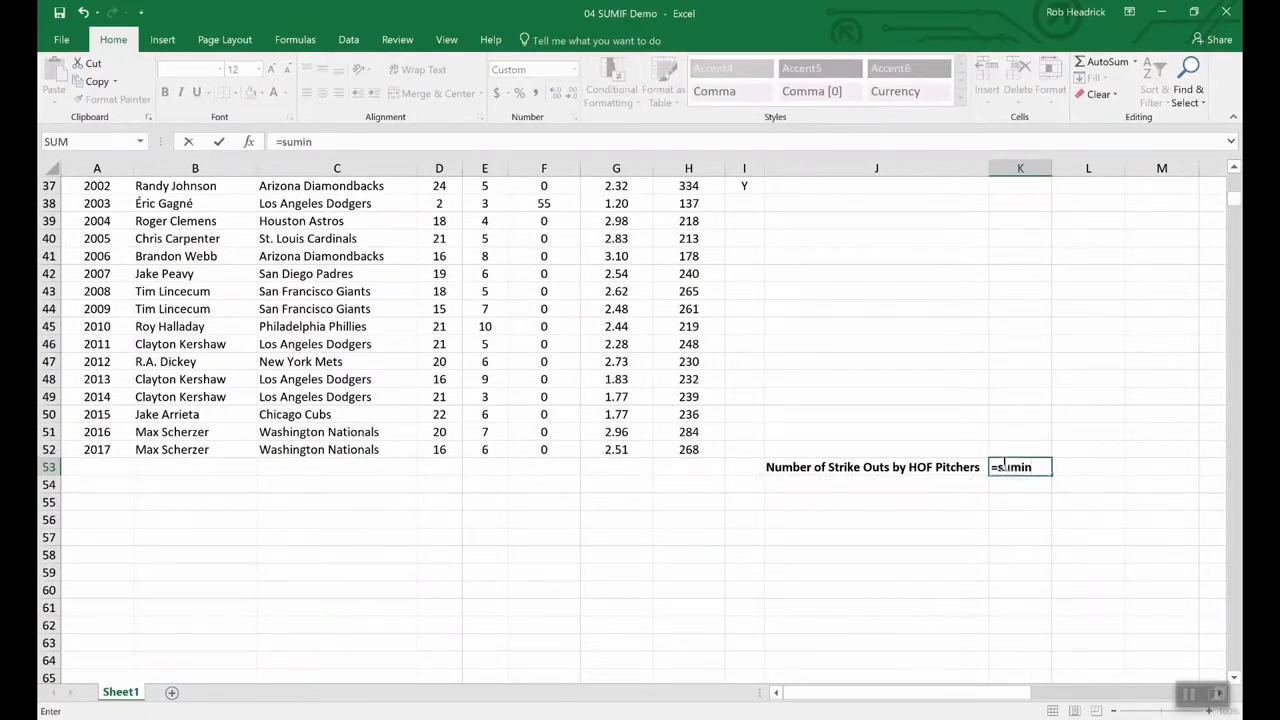
key(BackSpace)
text(f()
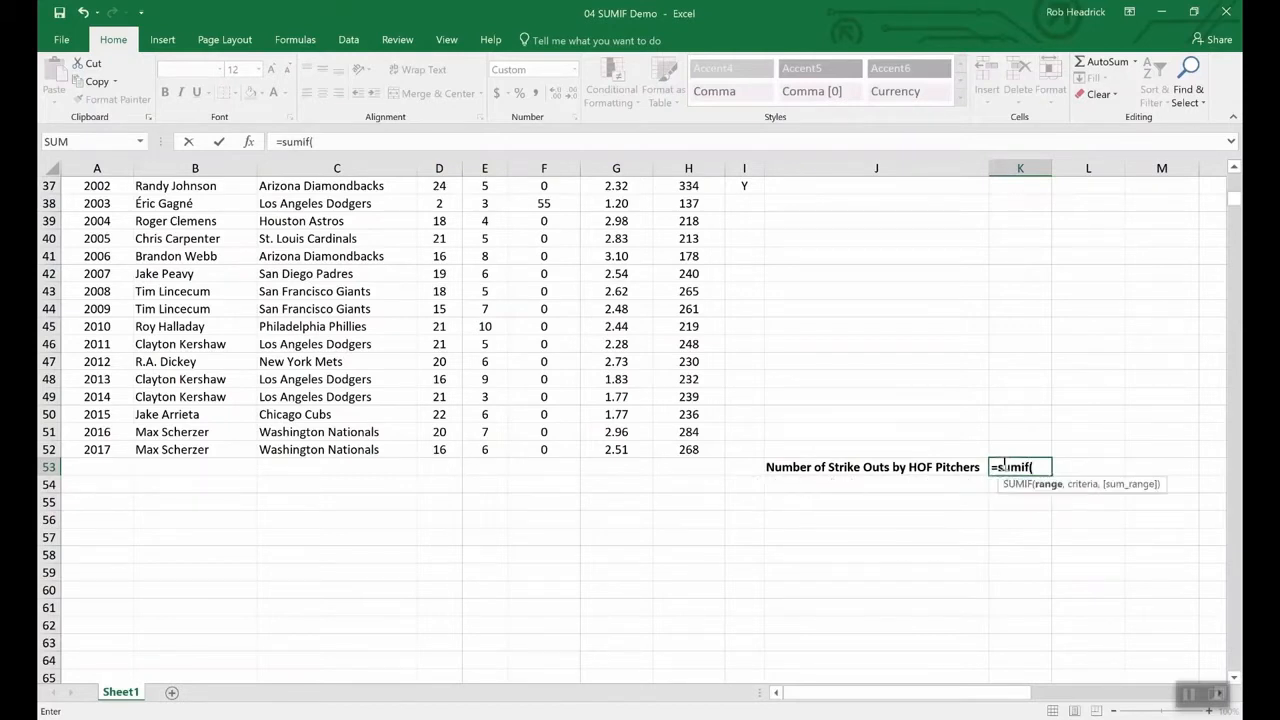
text(hof,)
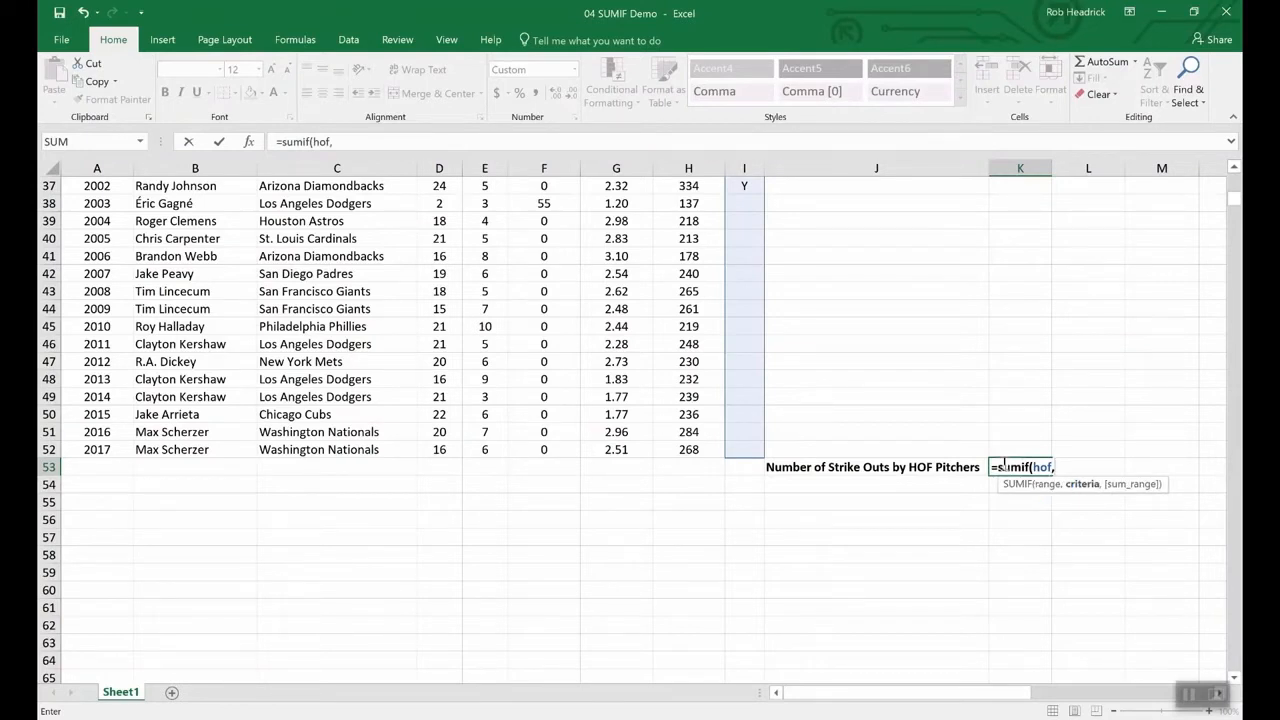
text("Y",)
text(s)
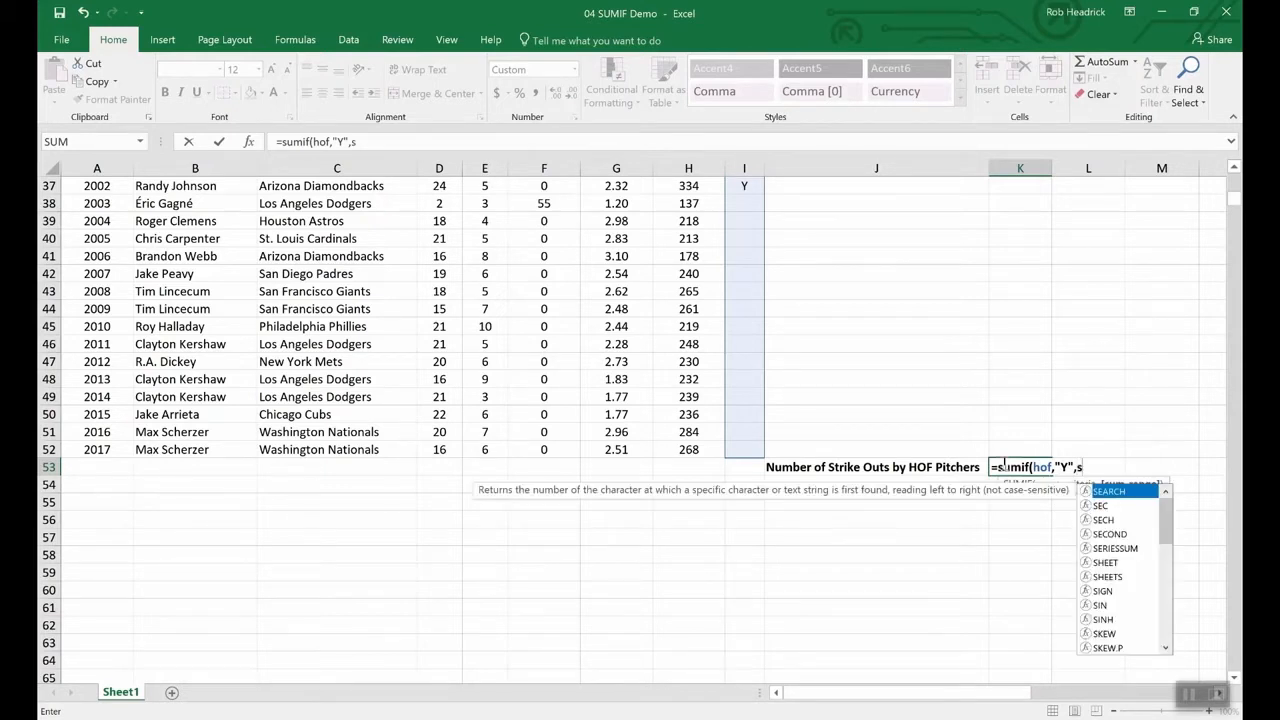
text(tr)
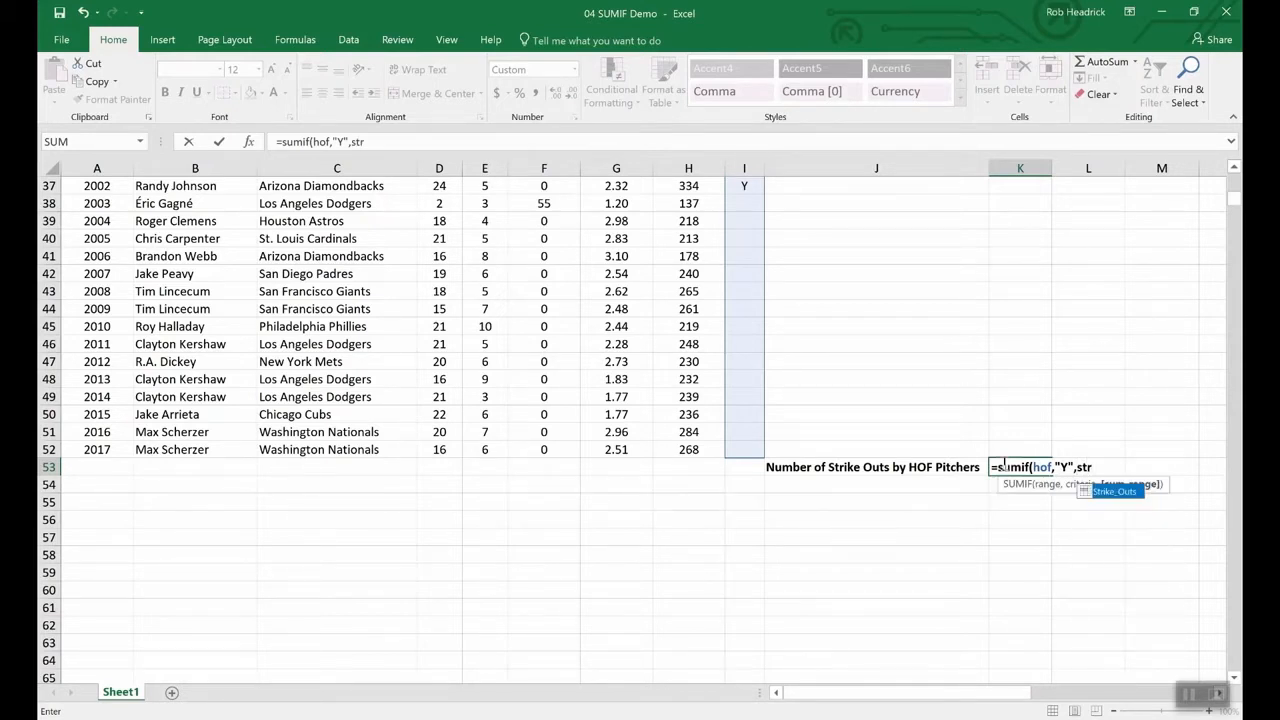
double_click(1115, 493)
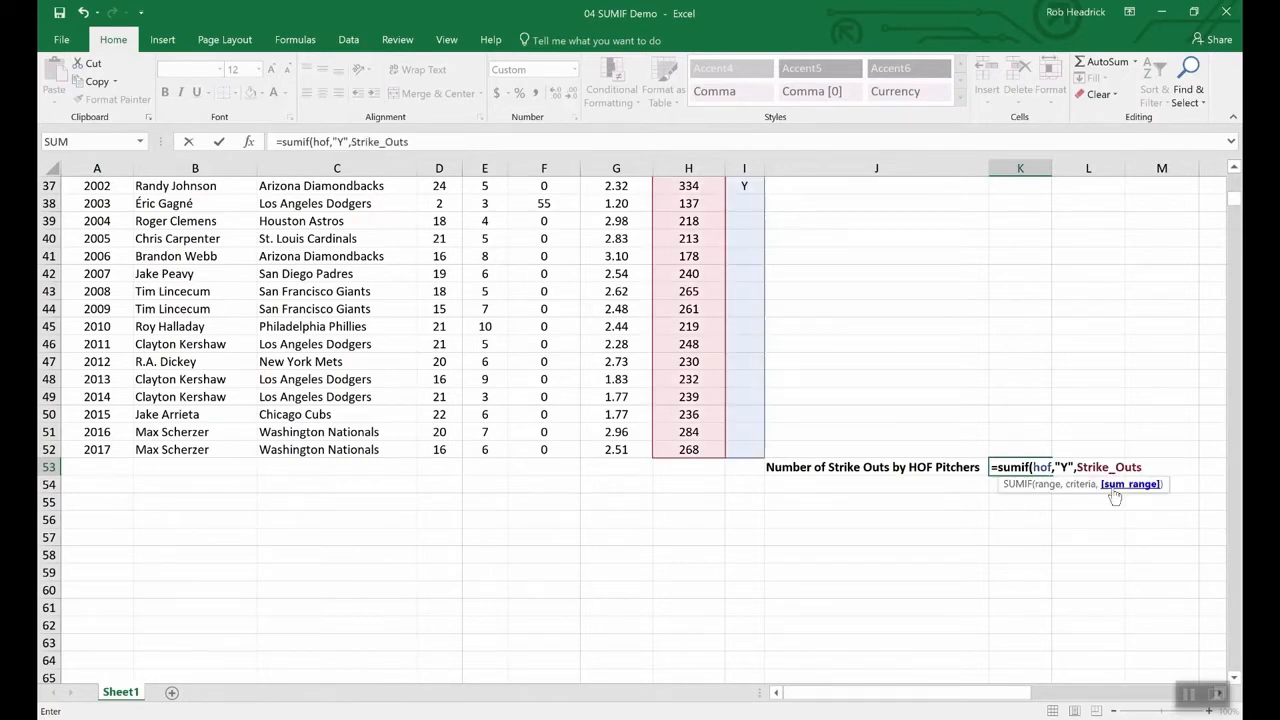
text())
key(Return)
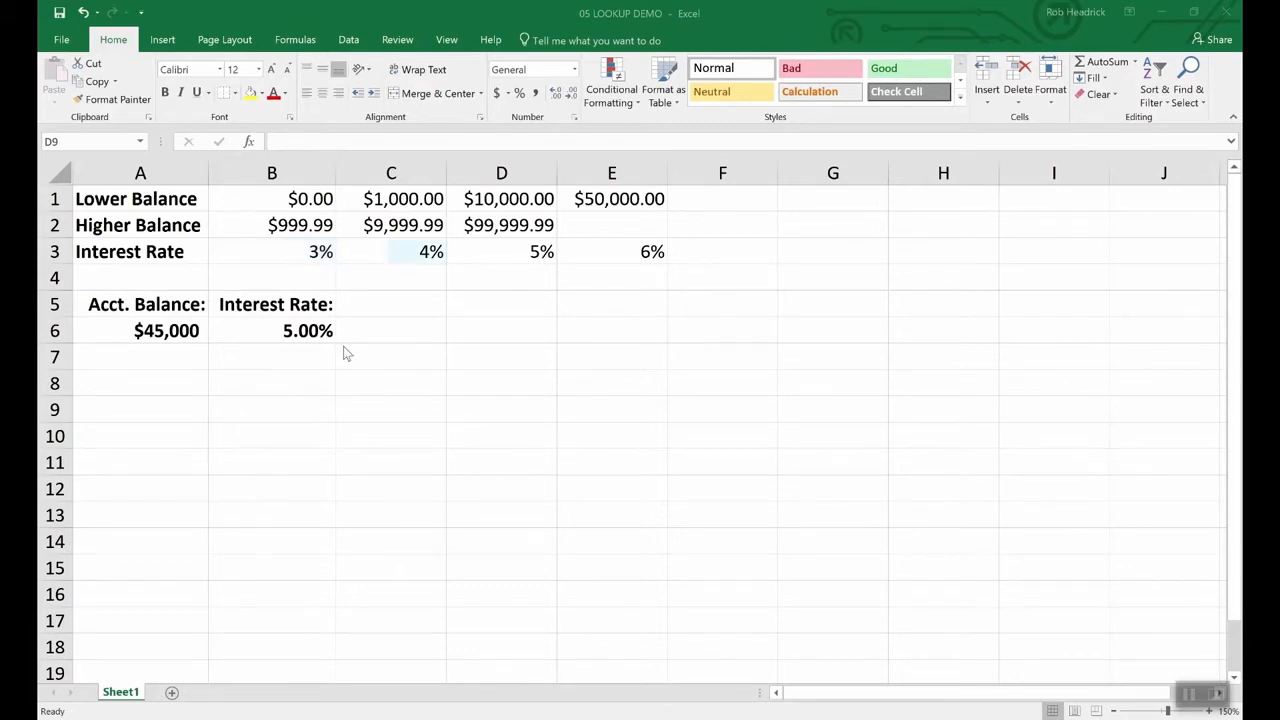
- Review the LOOKUP demo's account balance and interest-rate formula, then open the H2 sales-rep list
click(167, 330)
click(167, 329)
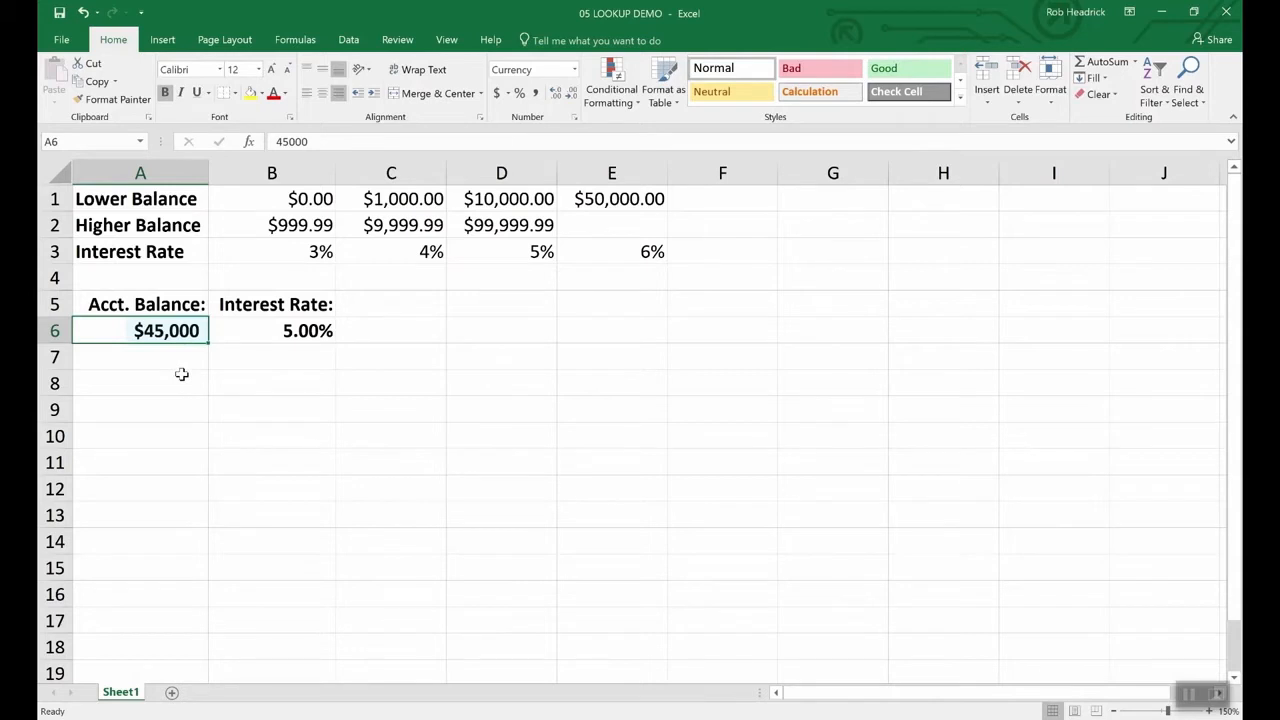
click(305, 330)
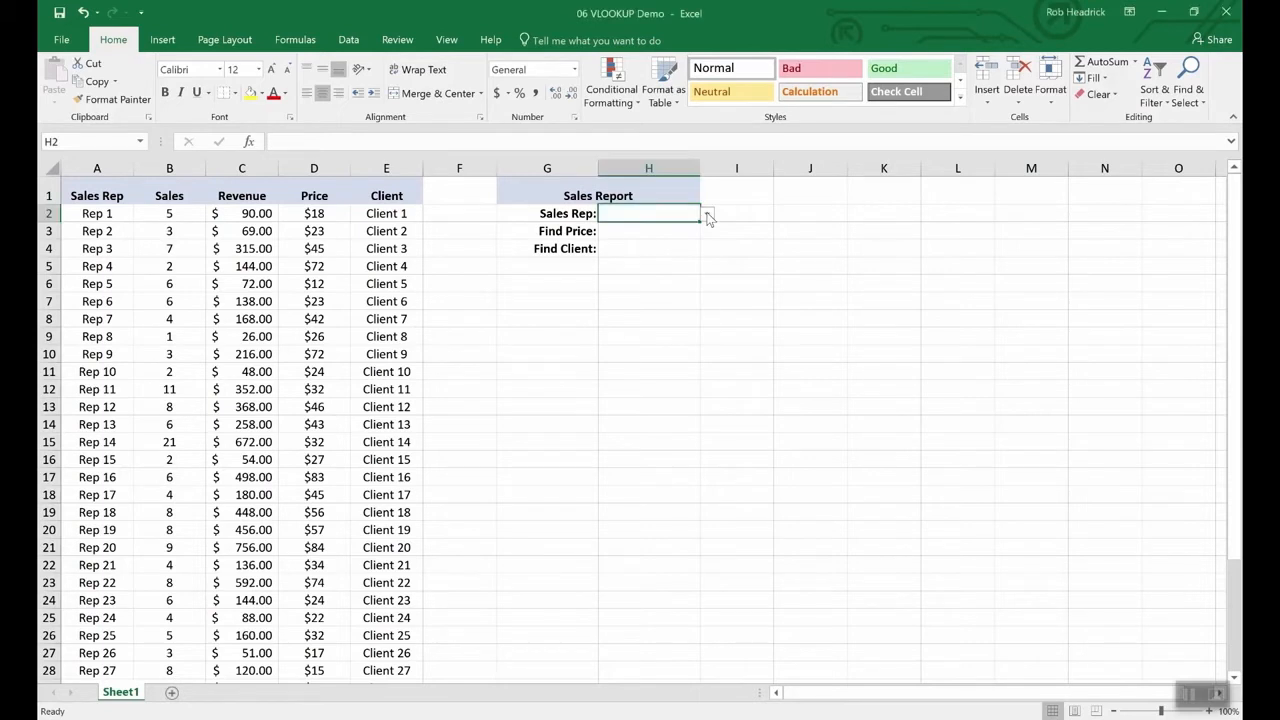
click(707, 214)
- Choose Rep 16 from the Sales Rep dropdown in H2
mouse_move(706, 238)
mouse_down()
mouse_move(703, 298)
mouse_move(696, 244)
mouse_up()
click(621, 240)
click(640, 232)
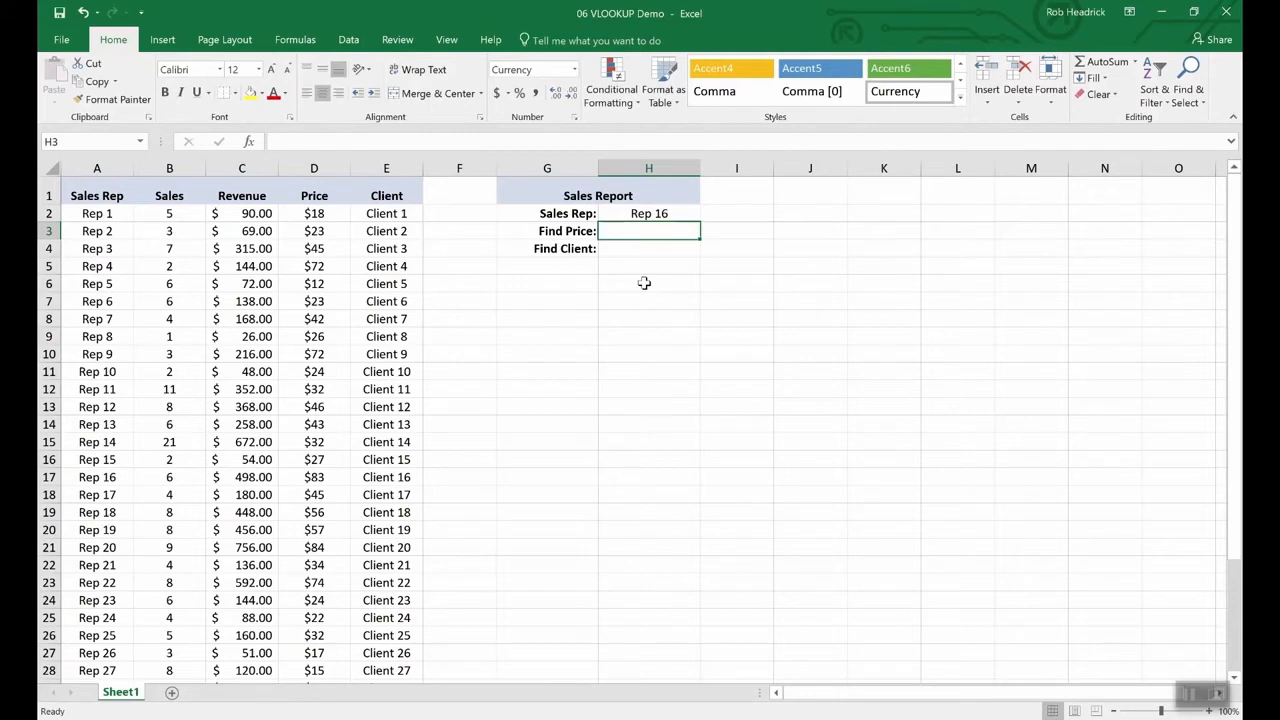
- Enter =VLOOKUP(H2,A2:E36,4,FALSE) in H3 to return Rep 16's price, $83.00
text(=vloo)
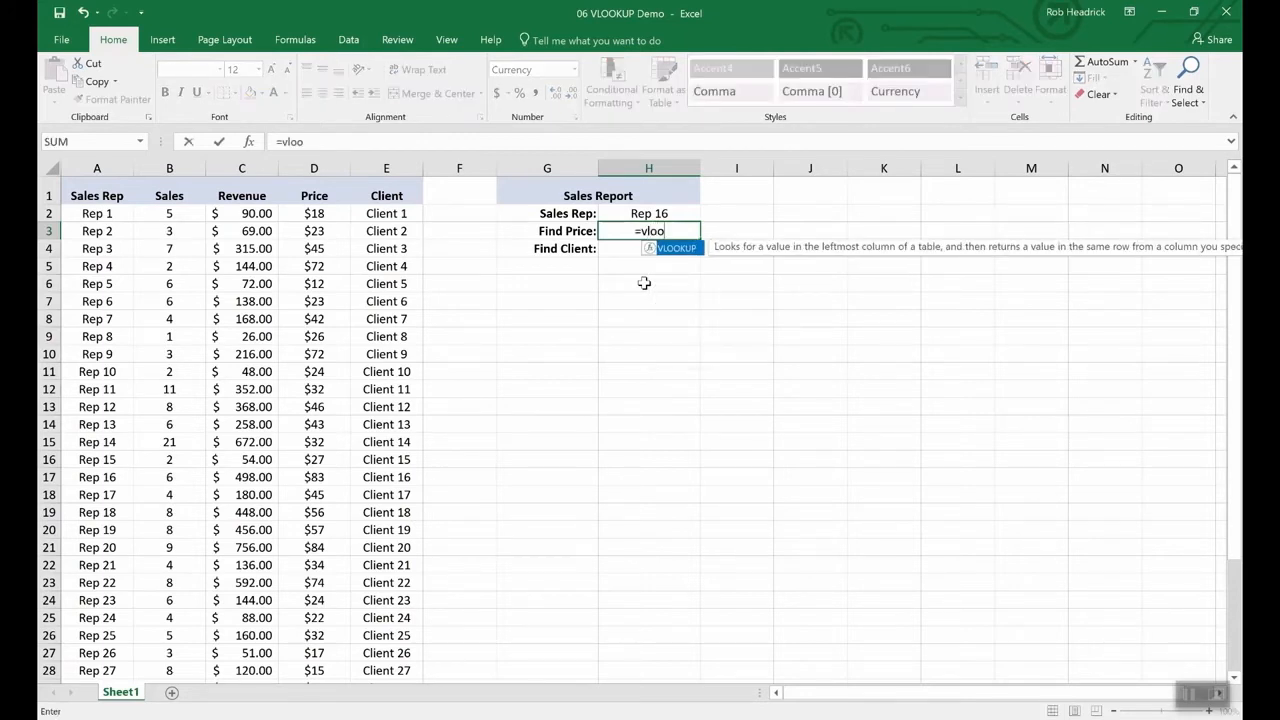
text(kup()
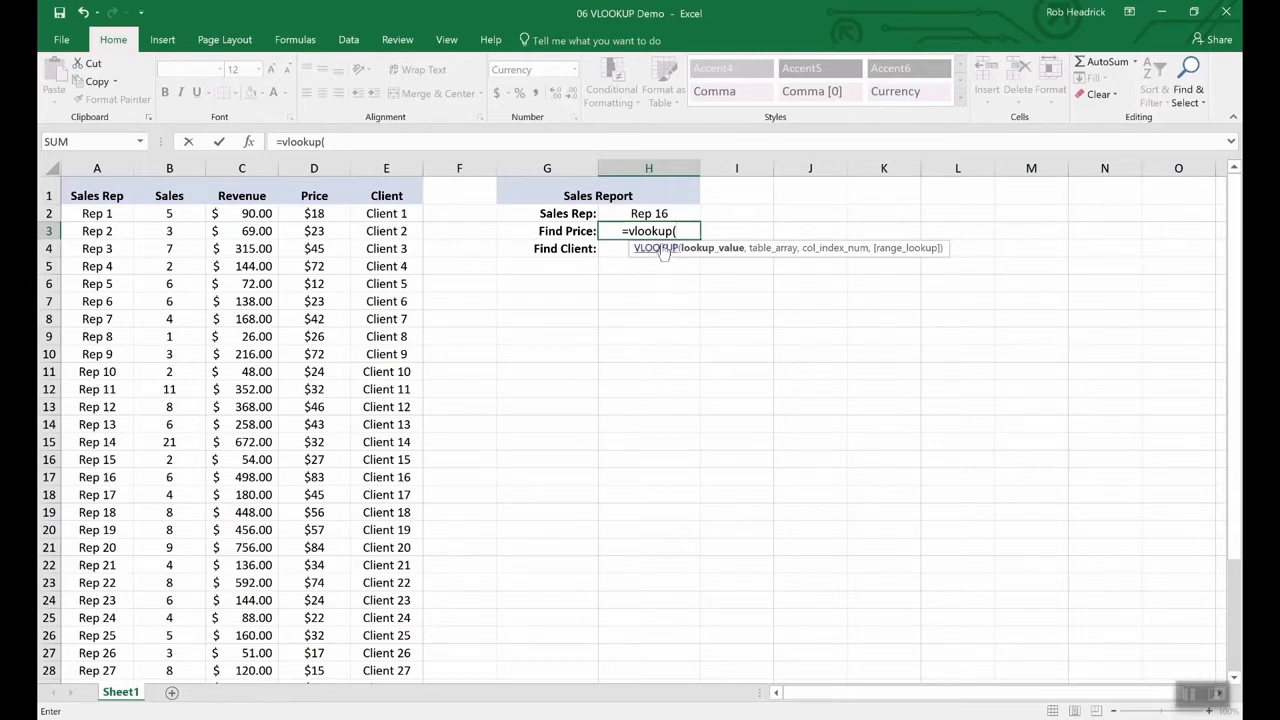
click(648, 214)
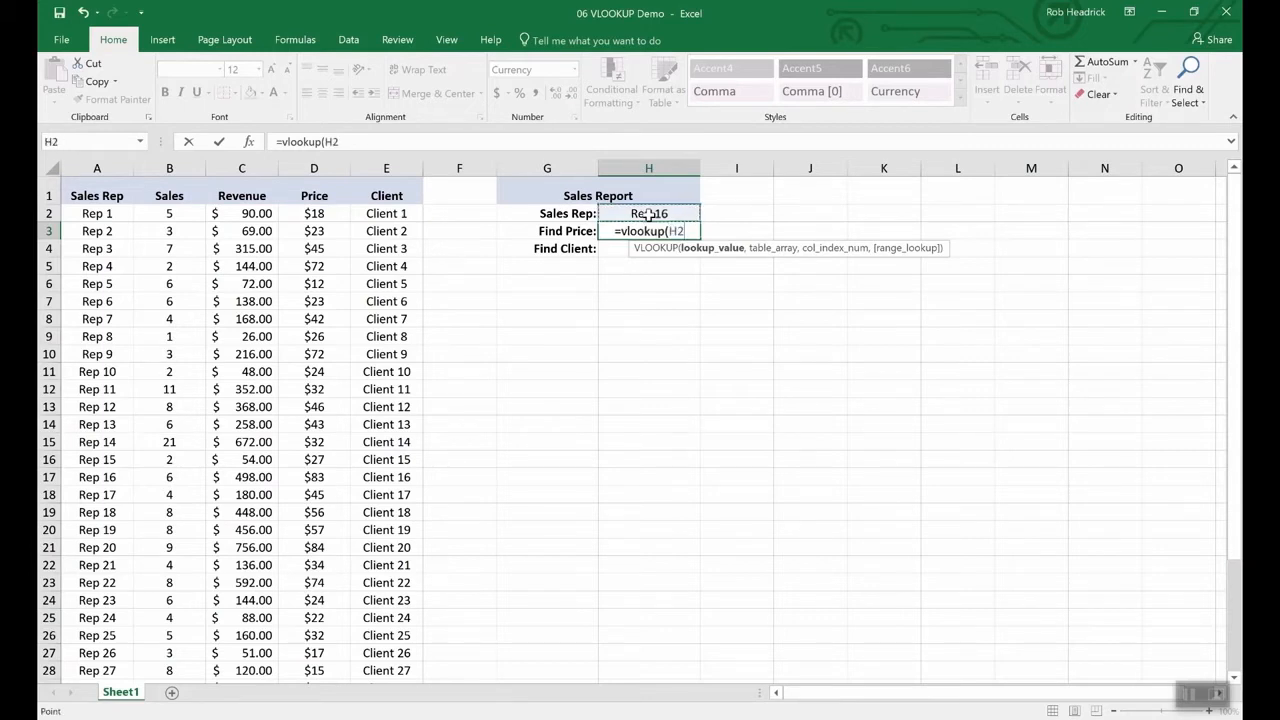
text(,)
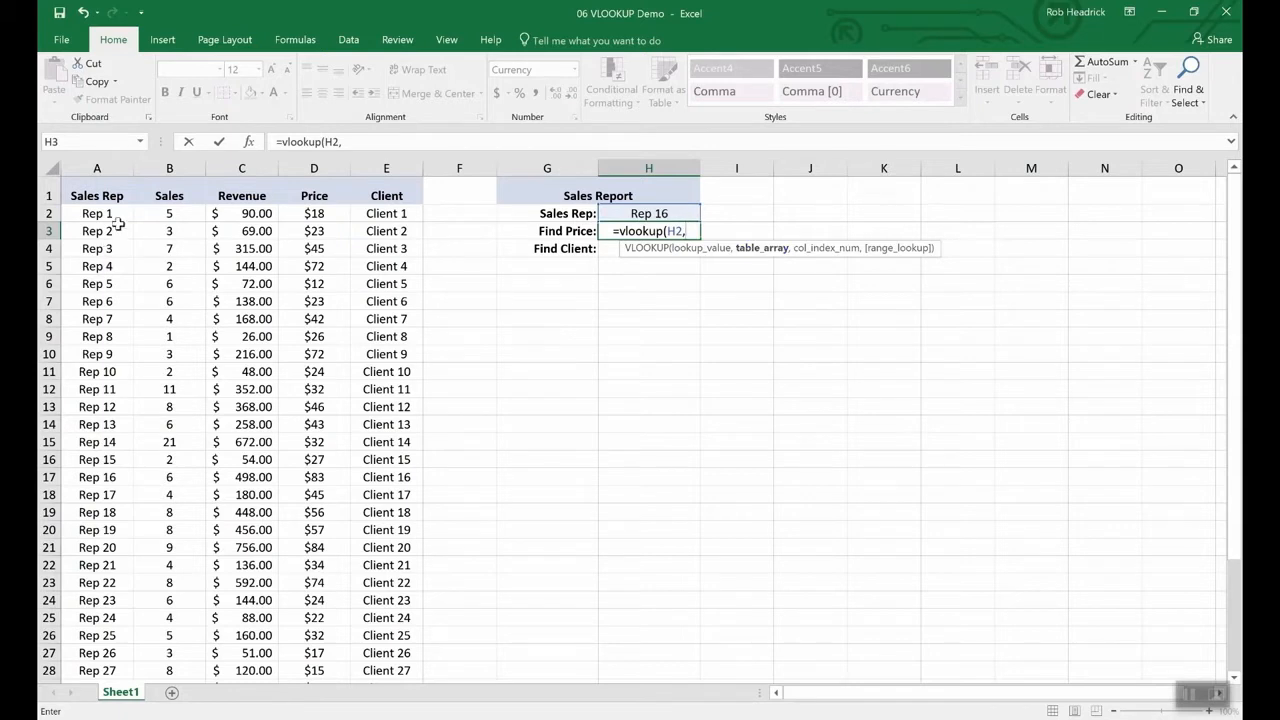
mouse_move(92, 214)
mouse_down()
mouse_move(280, 320)
mouse_move(368, 499)
mouse_move(362, 704)
mouse_move(357, 620)
mouse_up()
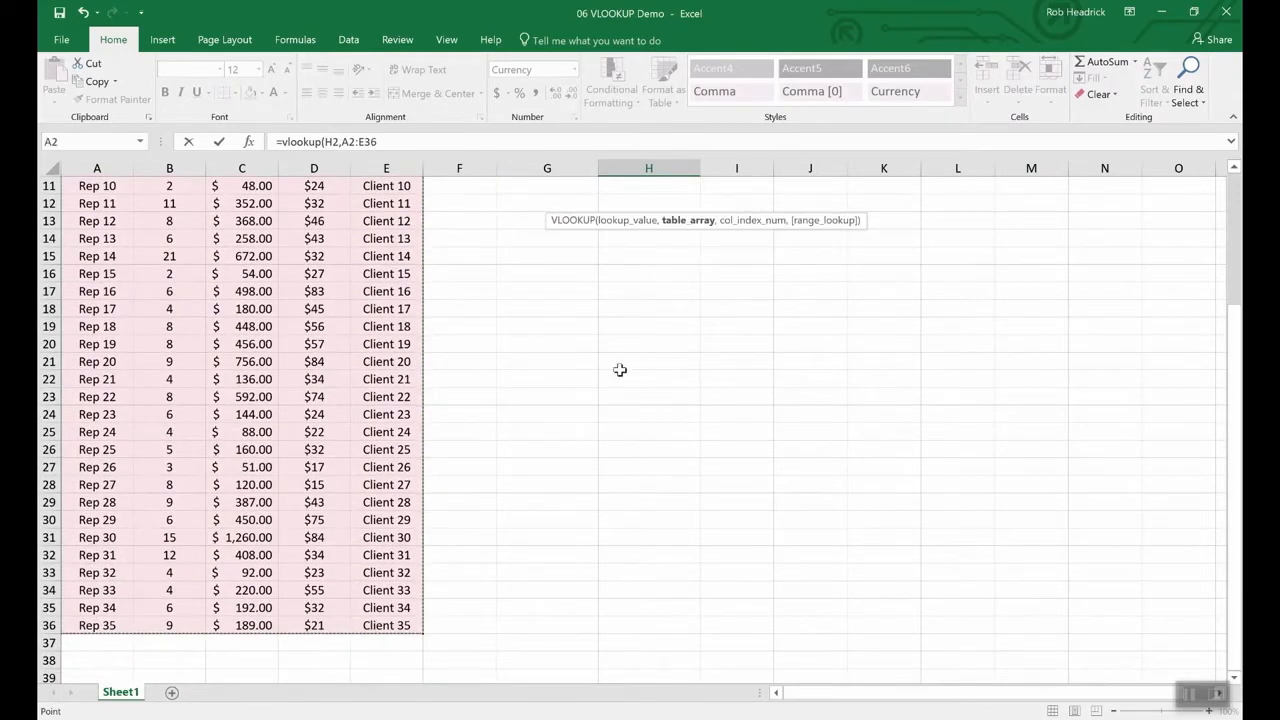
scroll(625, 359, up, 4)
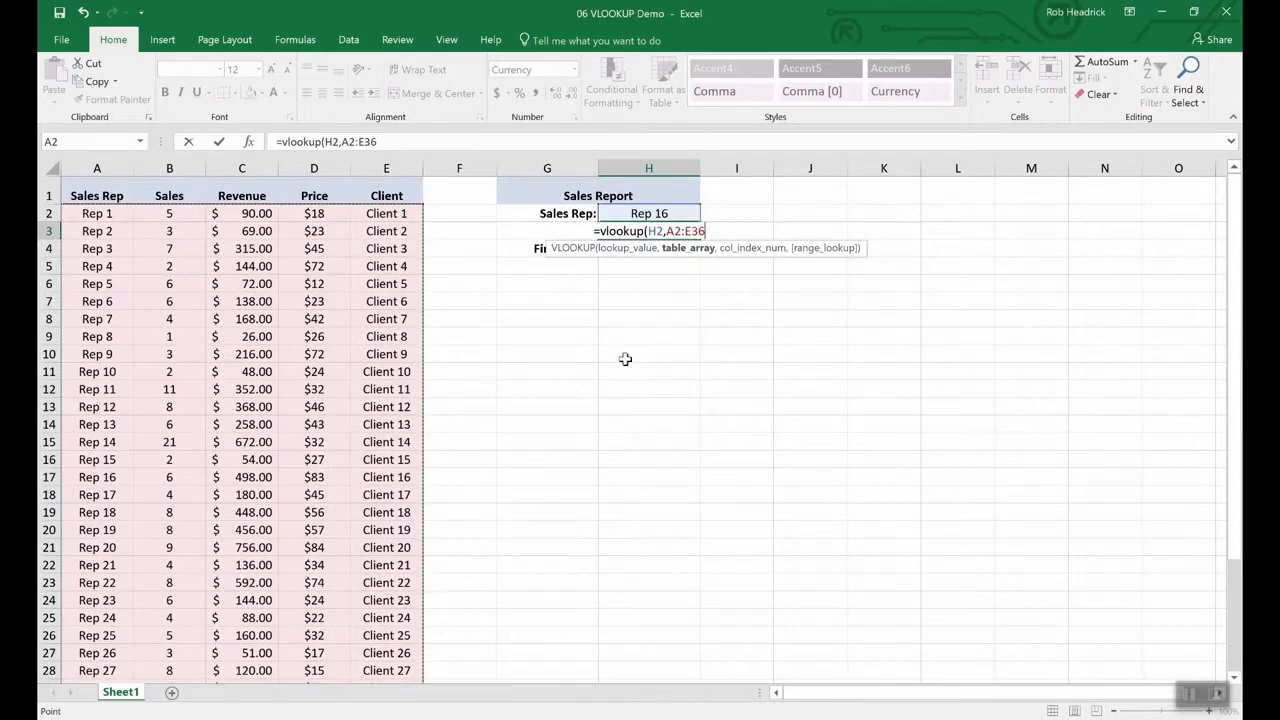
text(,)
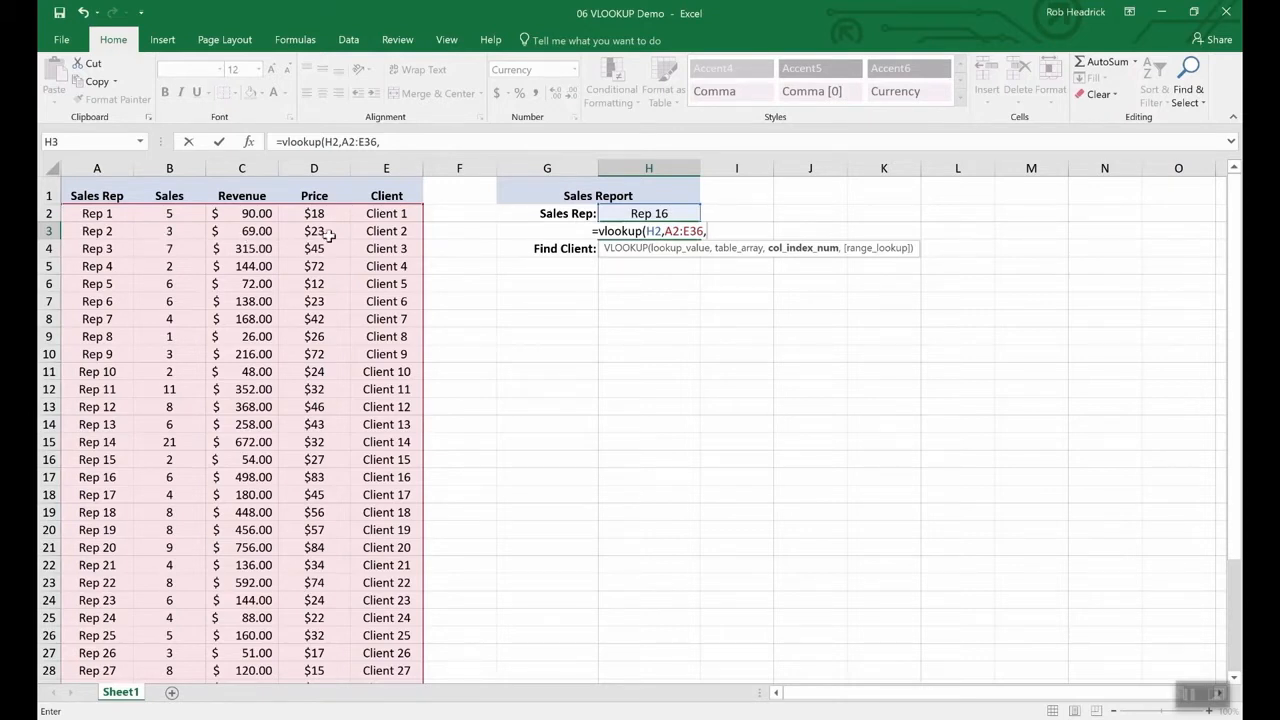
text(4)
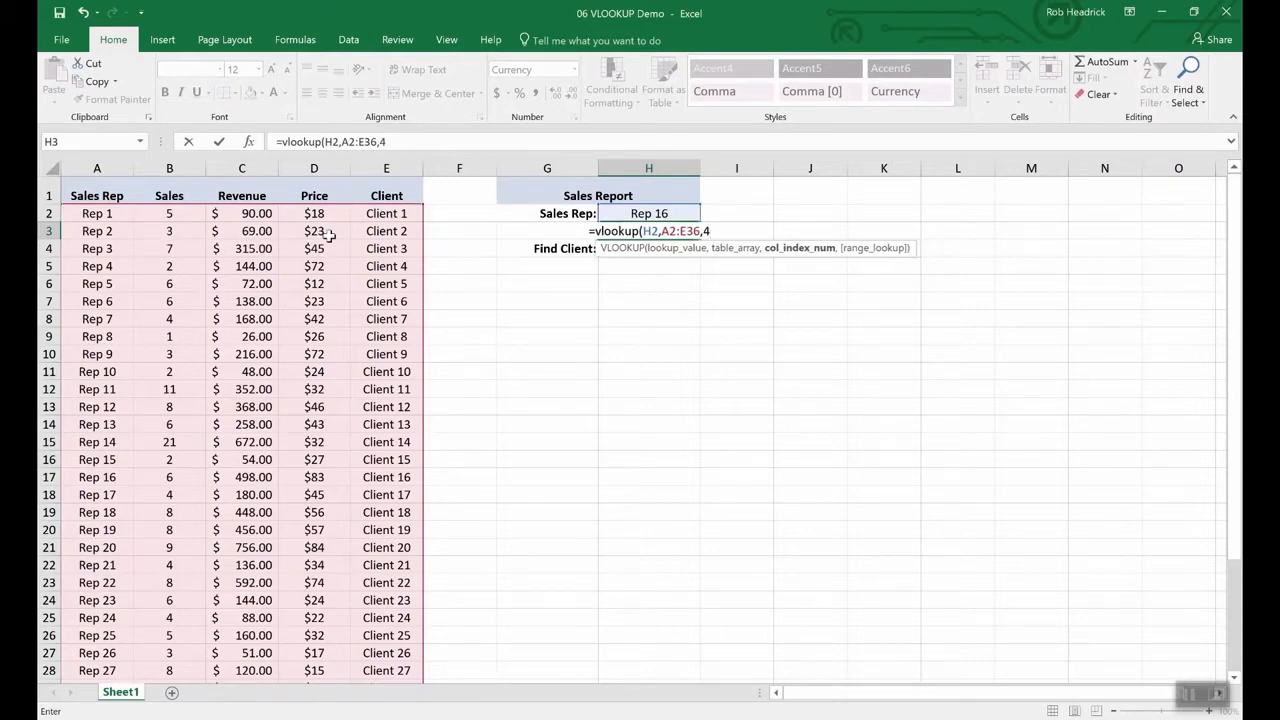
text(,)
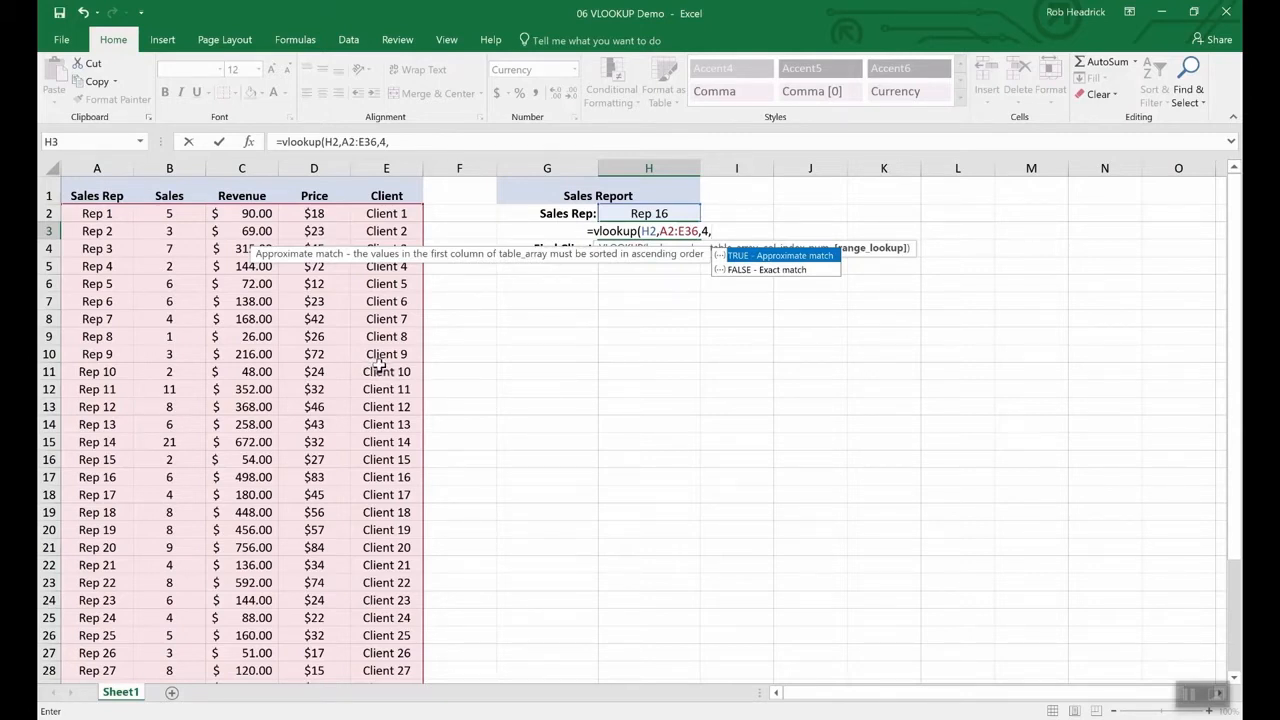
text(false)
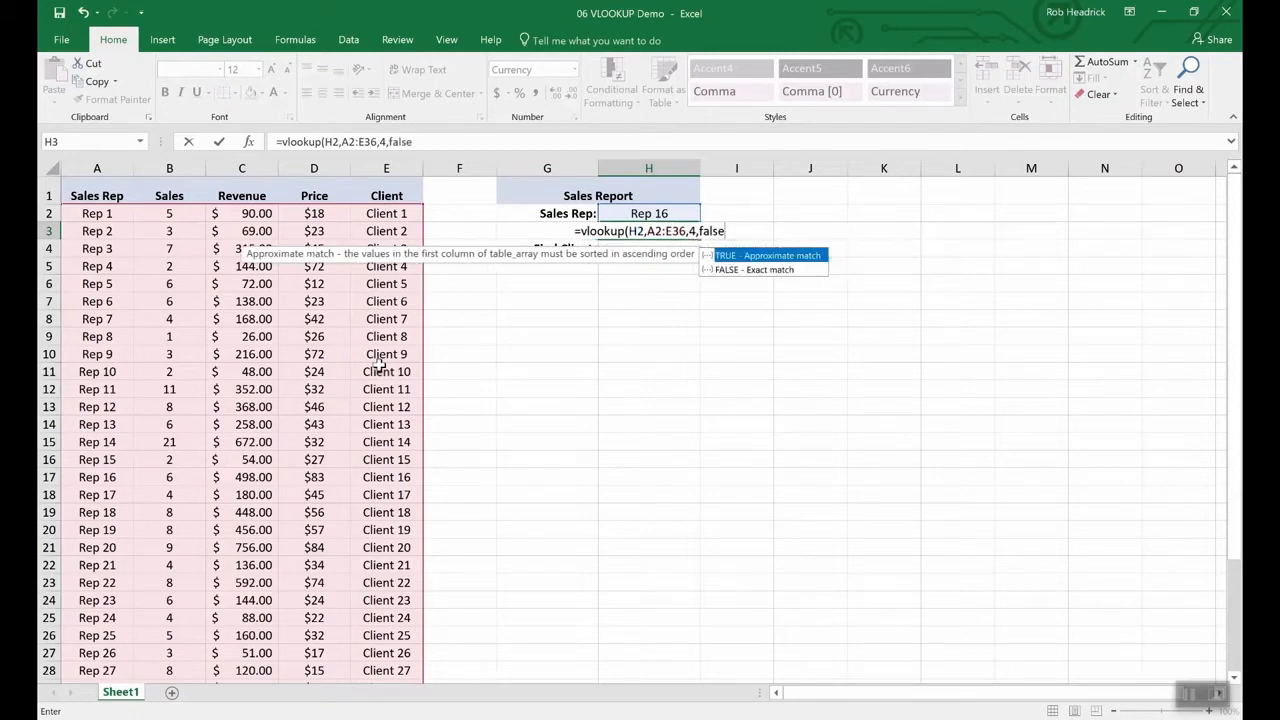
key(Return)
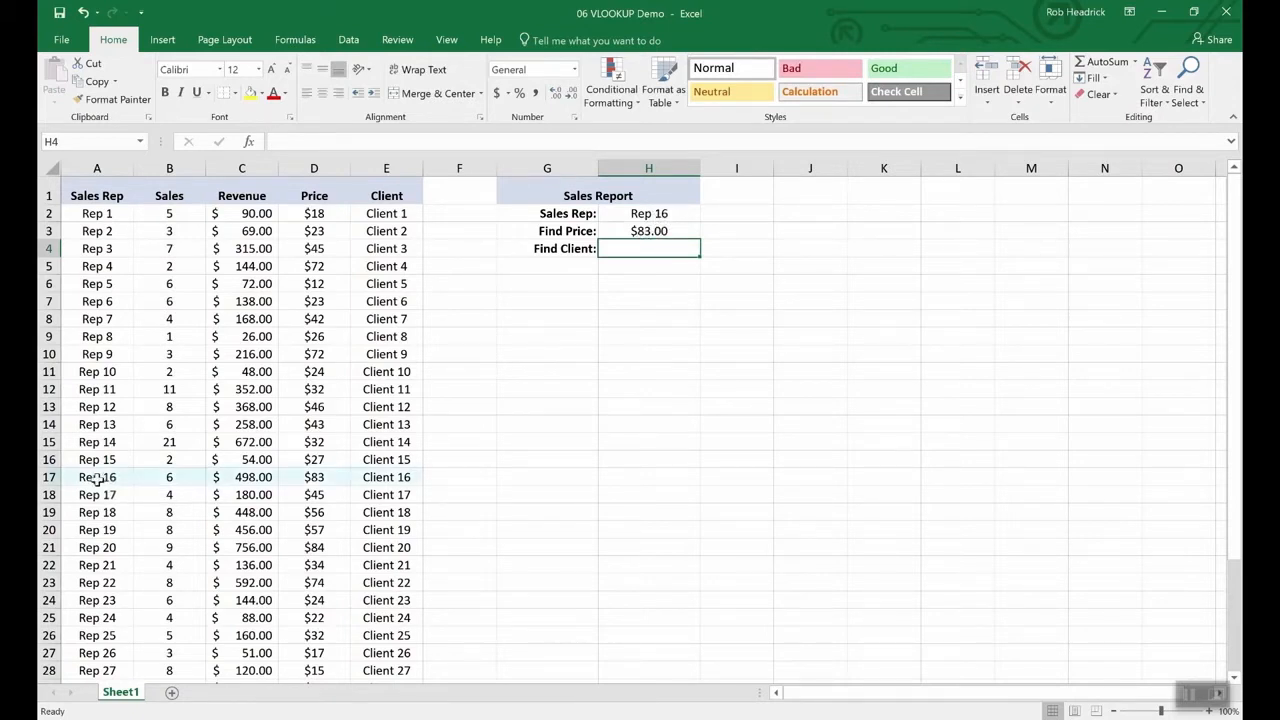
- Check Rep 16's row in the table and copy the H3 price formula into H4
click(49, 477)
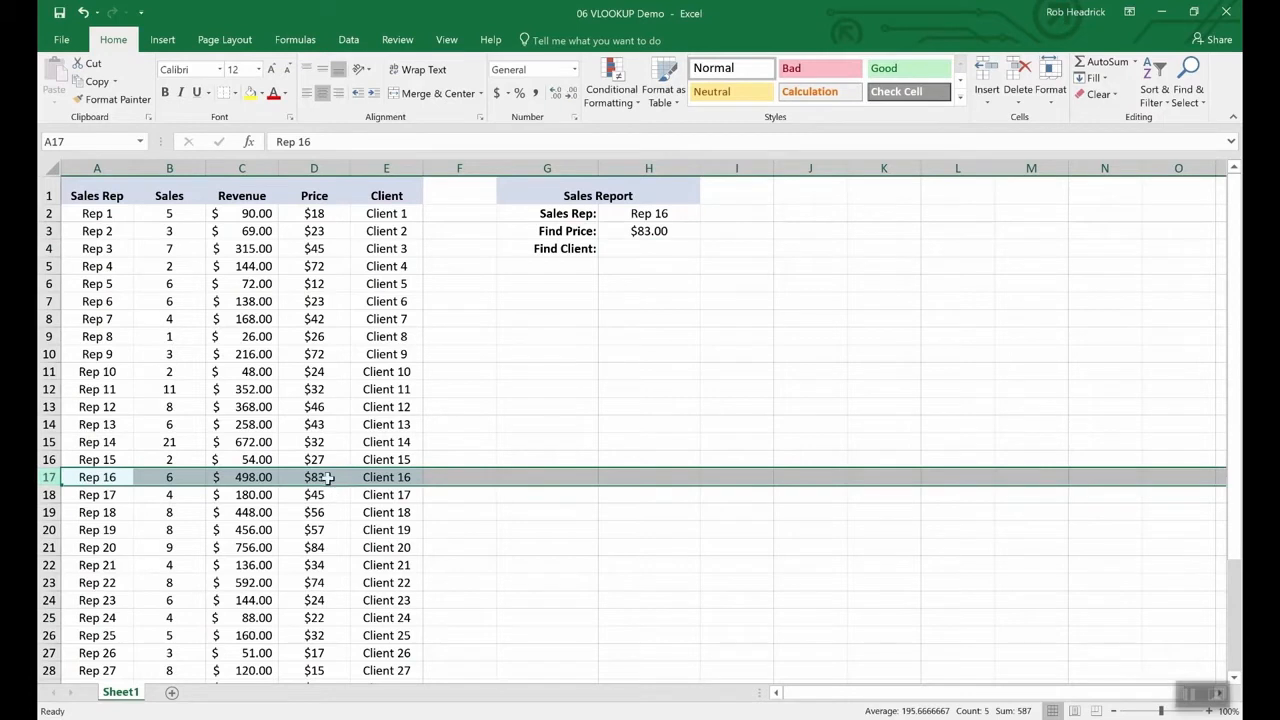
click(645, 247)
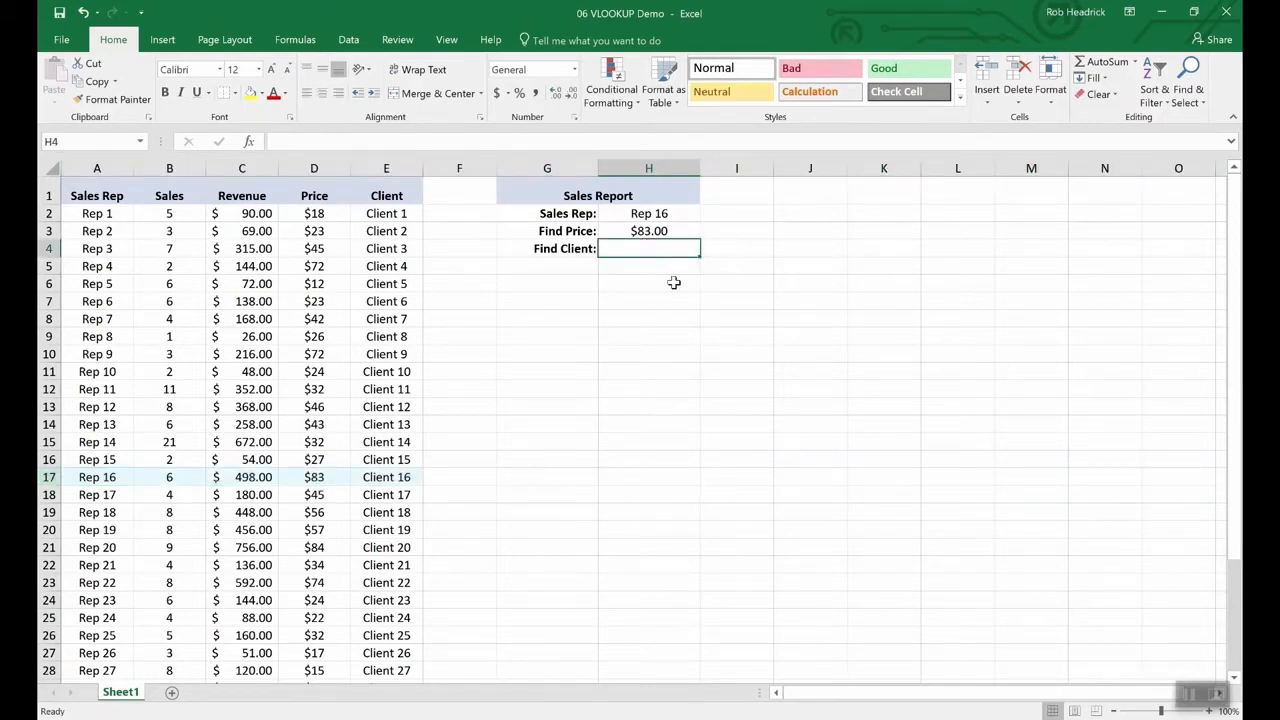
key(Up)
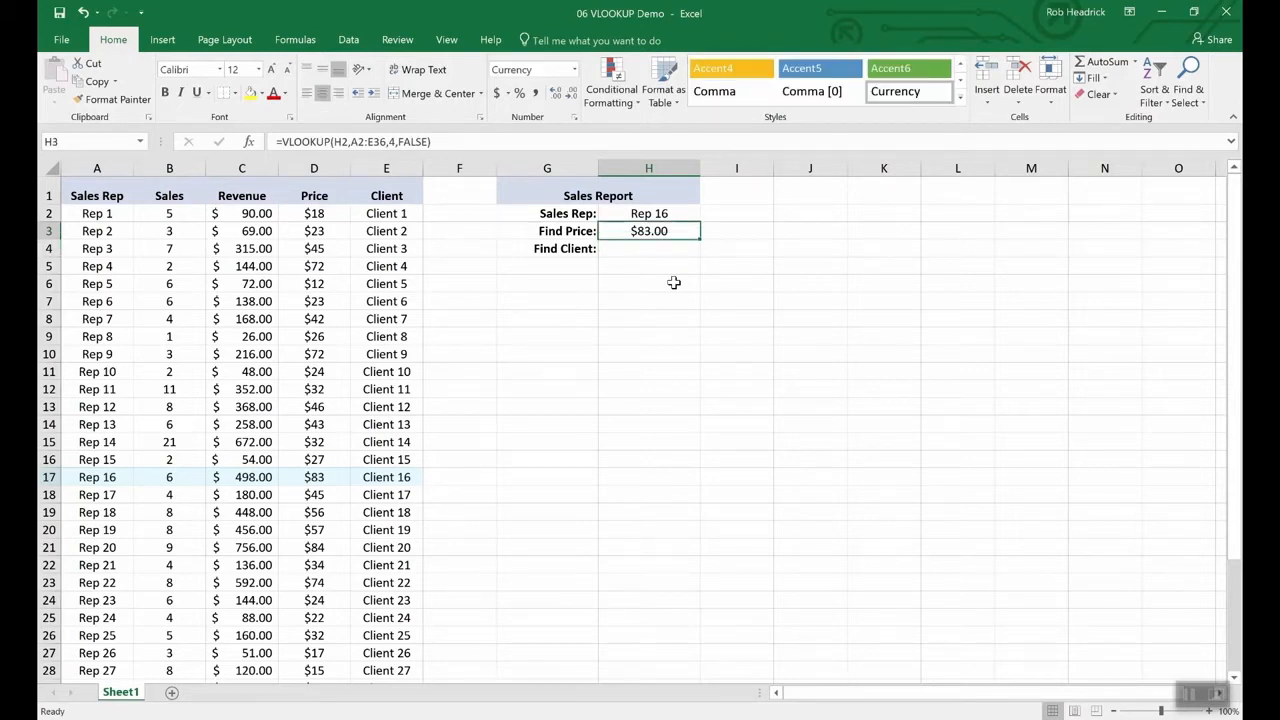
key(Down)
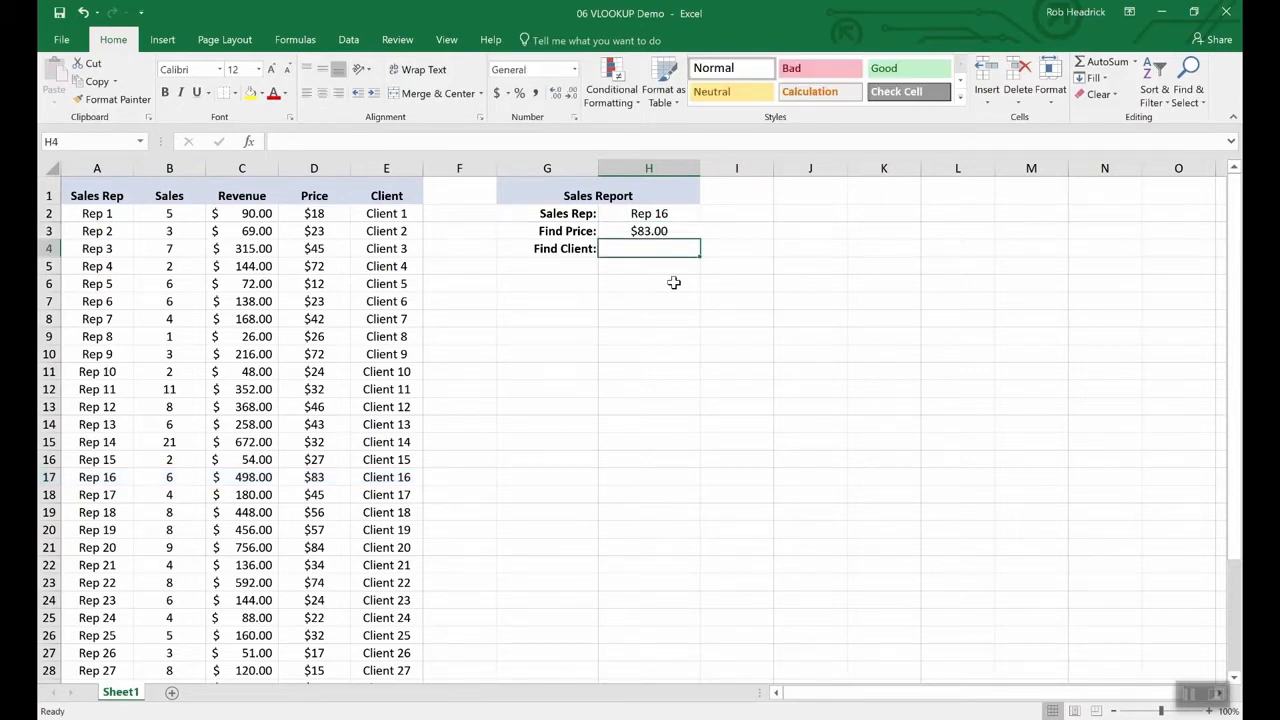
key(Up)
key(ctrl+c)
key(Down)
key(ctrl+v)
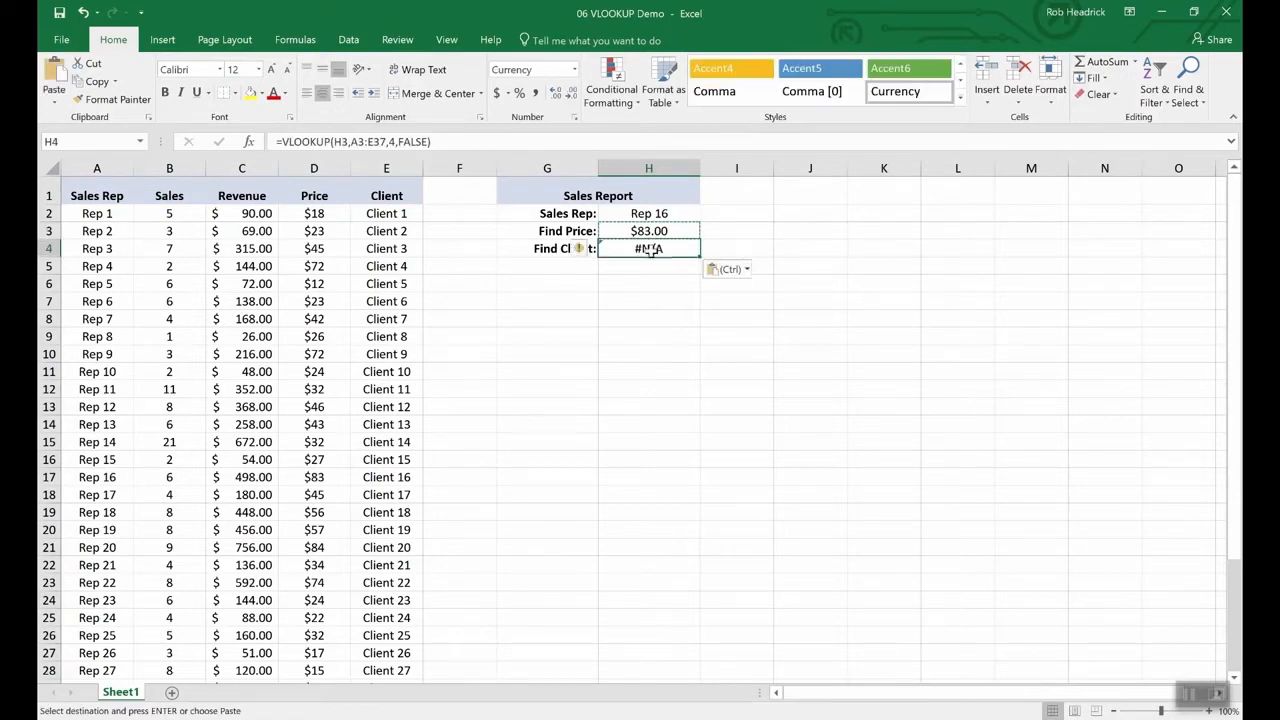
- Correct the H4 formula to look up H2 and return the client, Client 16
click(367, 143)
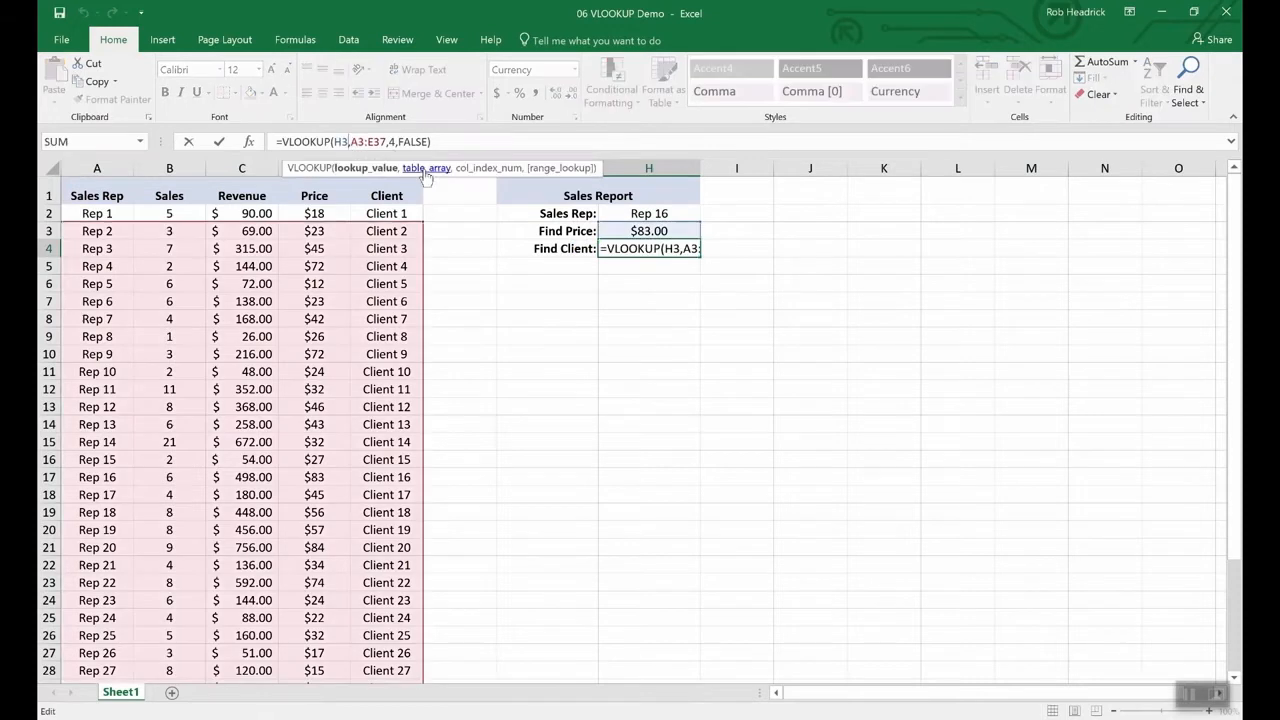
key(BackSpace)
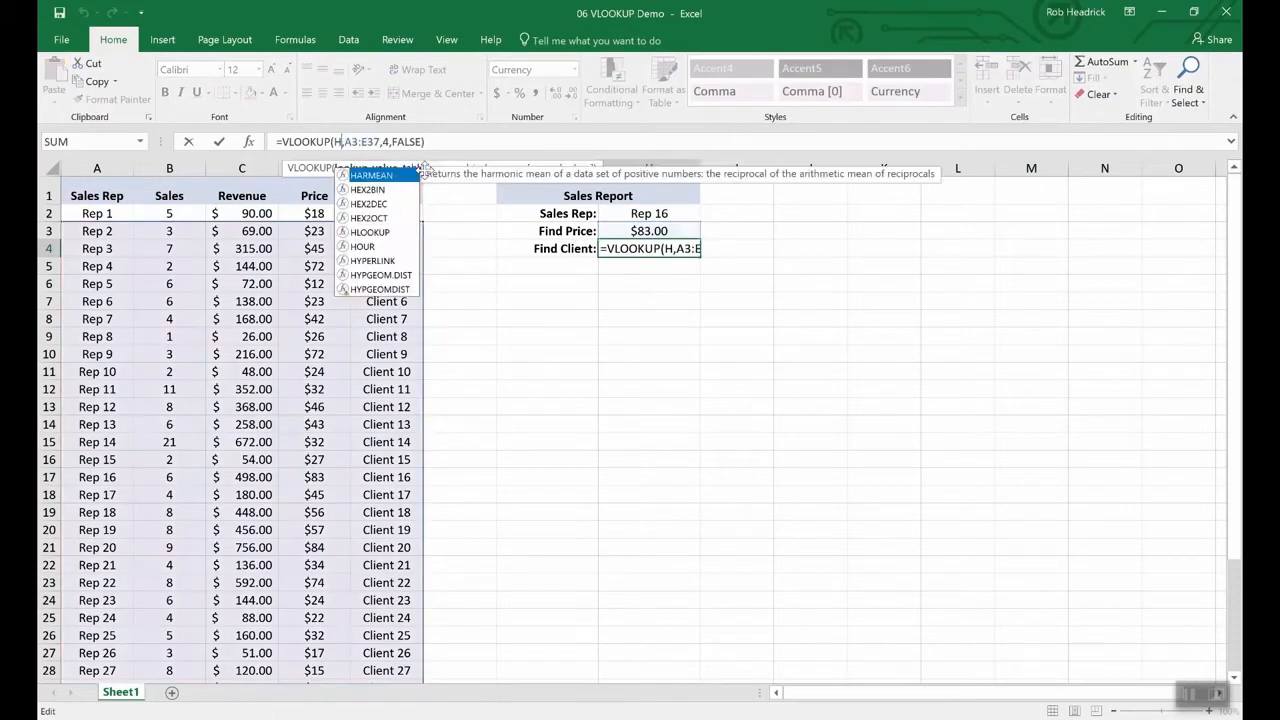
text(2)
key(Right)
key(Right)
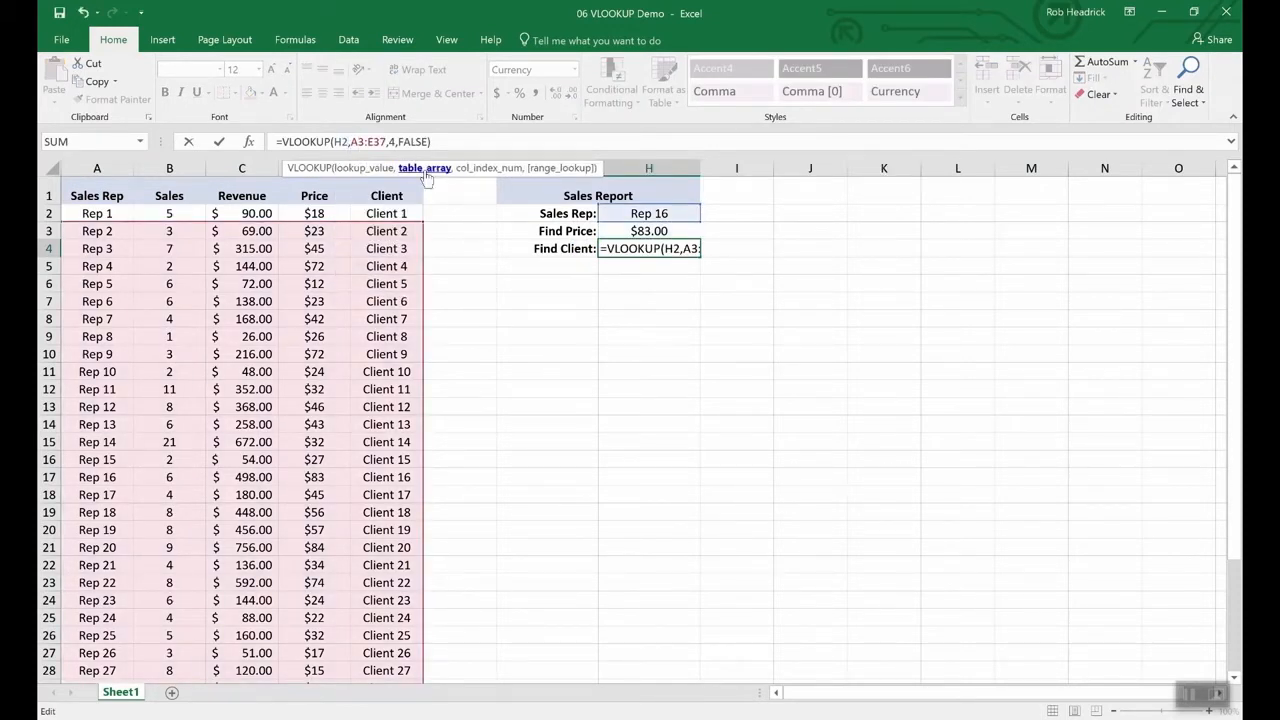
key(Right)
key(Right)
key(Right)
key(Right)
key(Right)
key(Right)
key(Right)
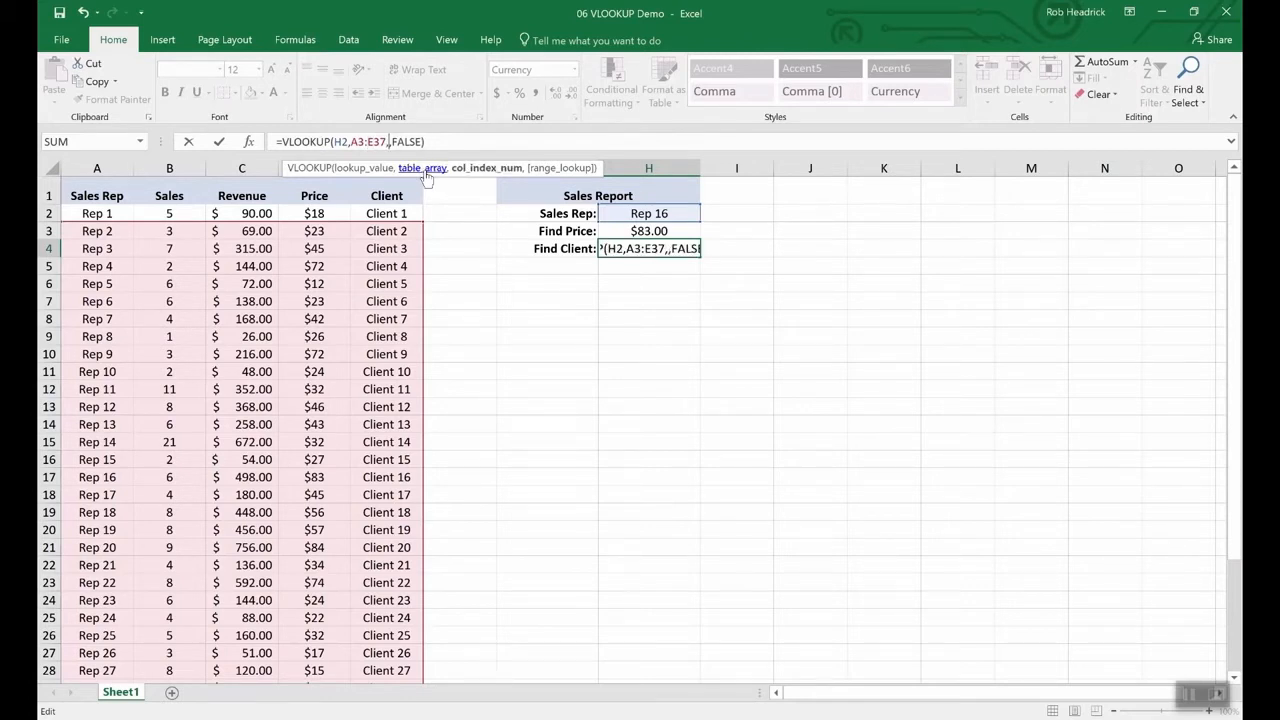
key(Return)
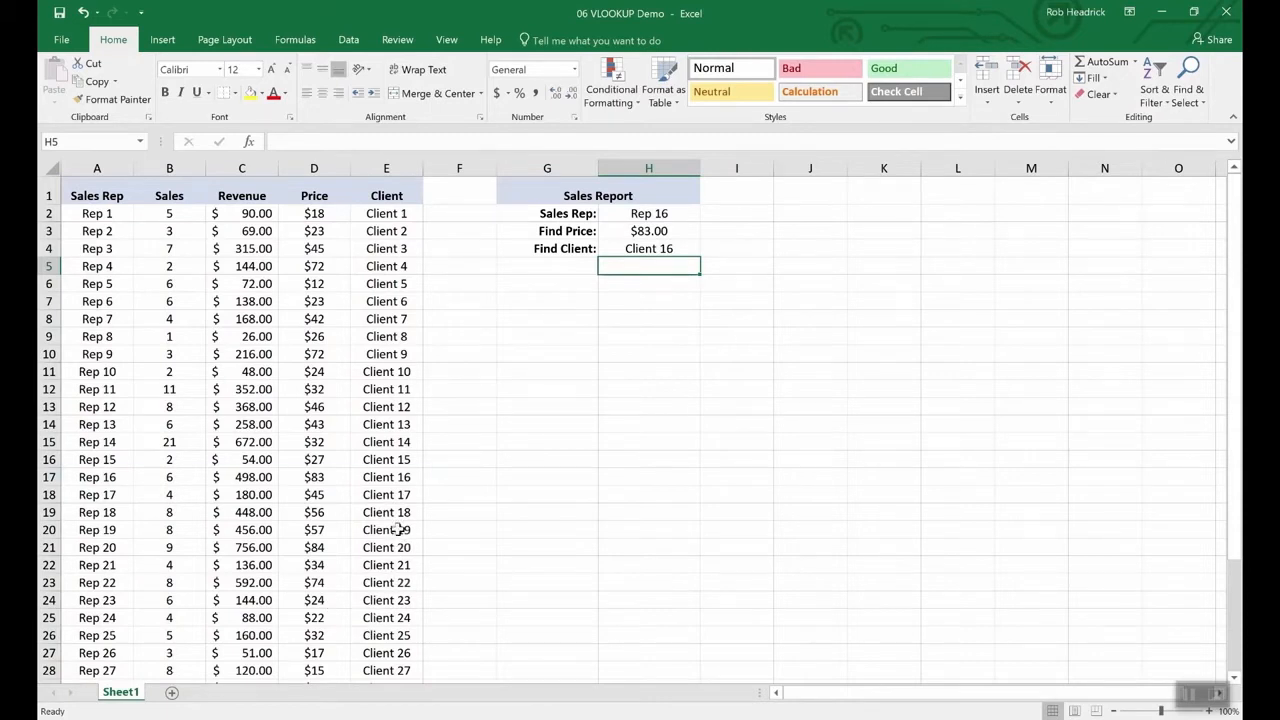
- Check Rep 16's row, then switch H2's Sales Rep to Rep 19 and then Rep 25
click(49, 477)
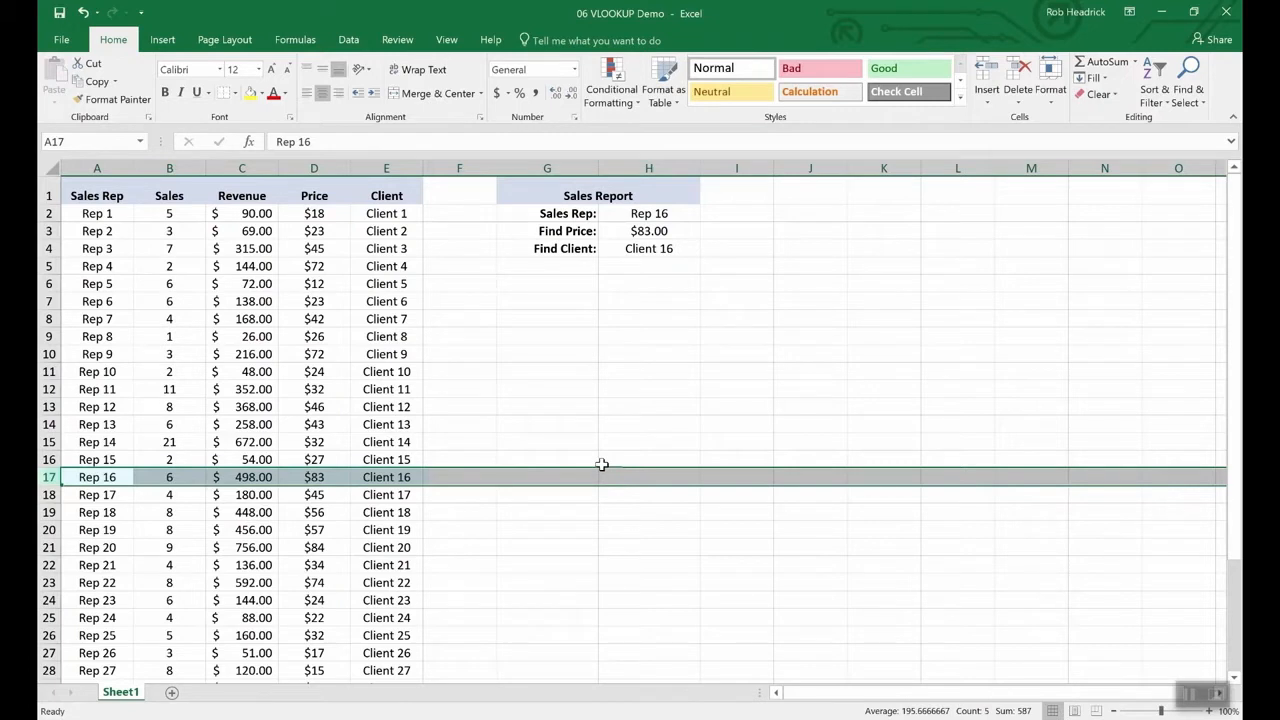
click(655, 215)
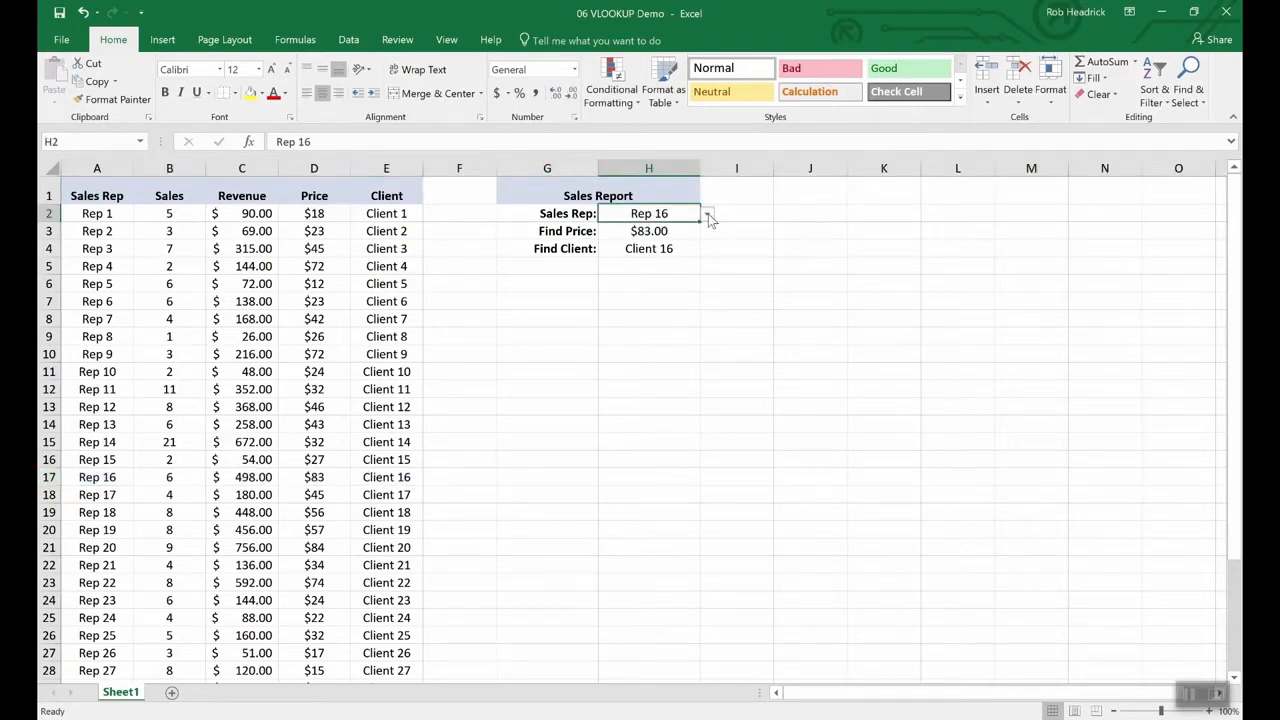
click(707, 214)
click(670, 271)
click(707, 214)
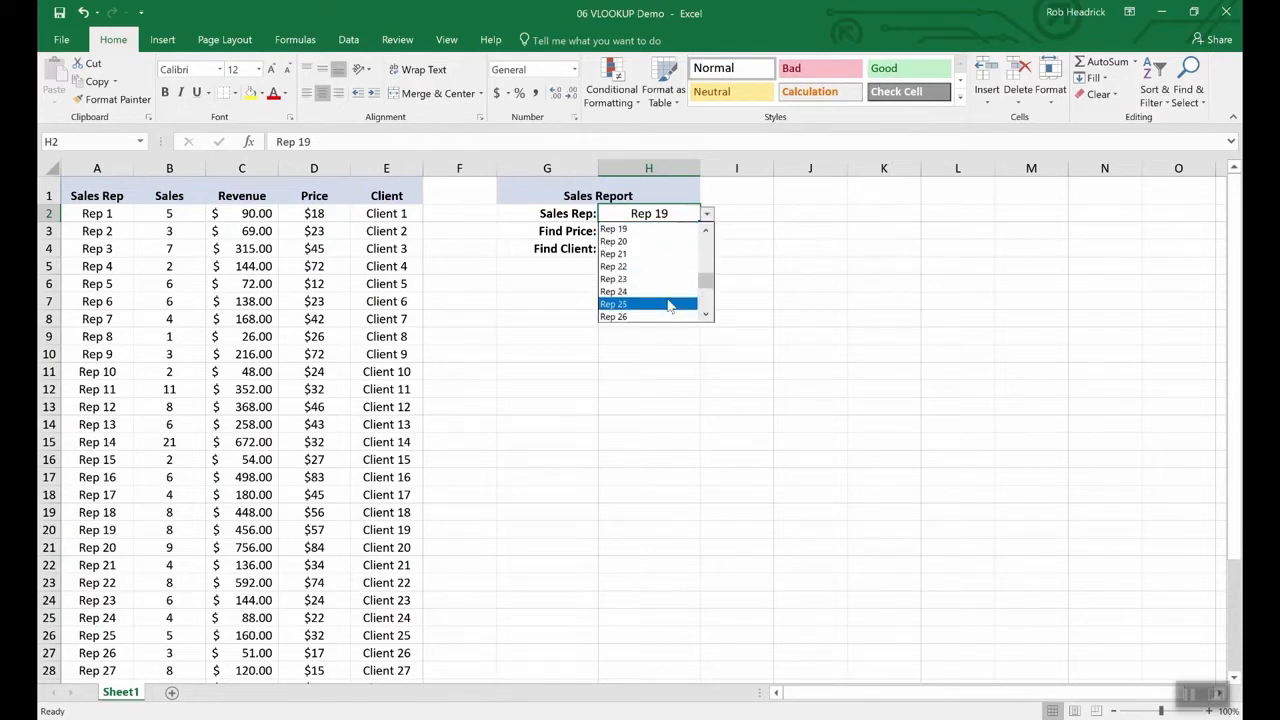
click(669, 305)
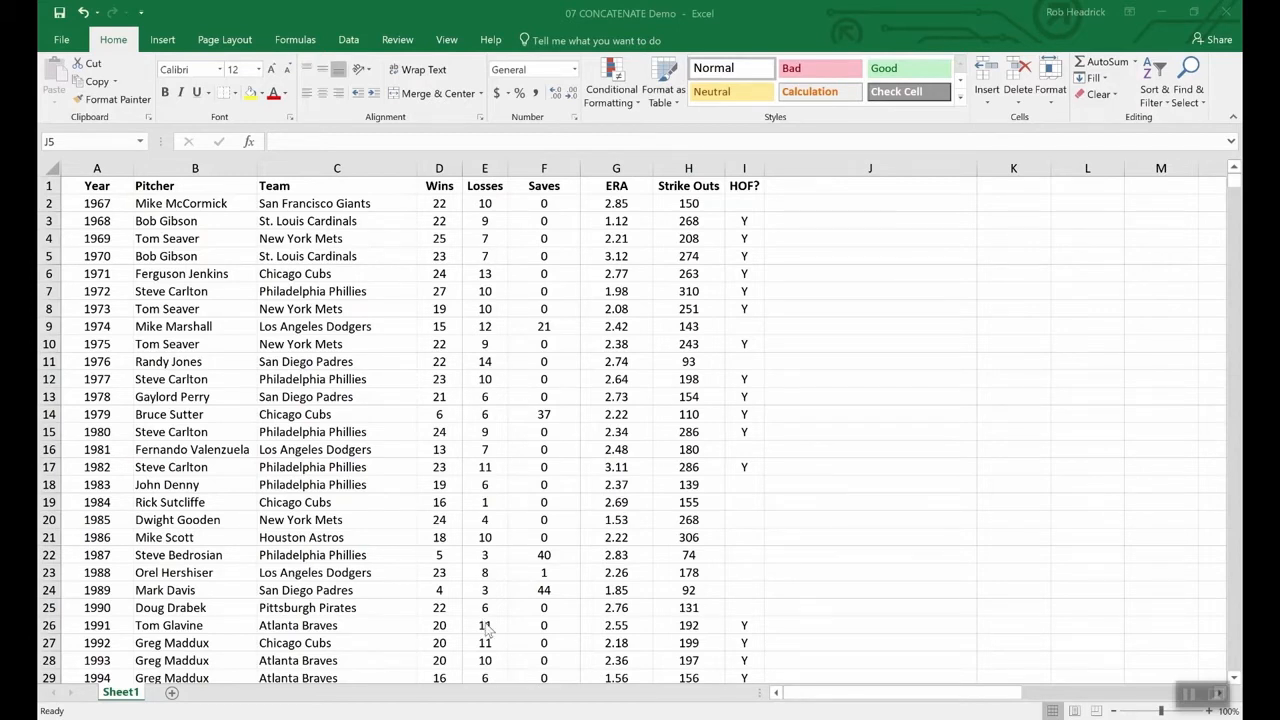
- Review the Wins and Losses columns, then type 22-10 into D2 without confirming
click(540, 667)
click(452, 186)
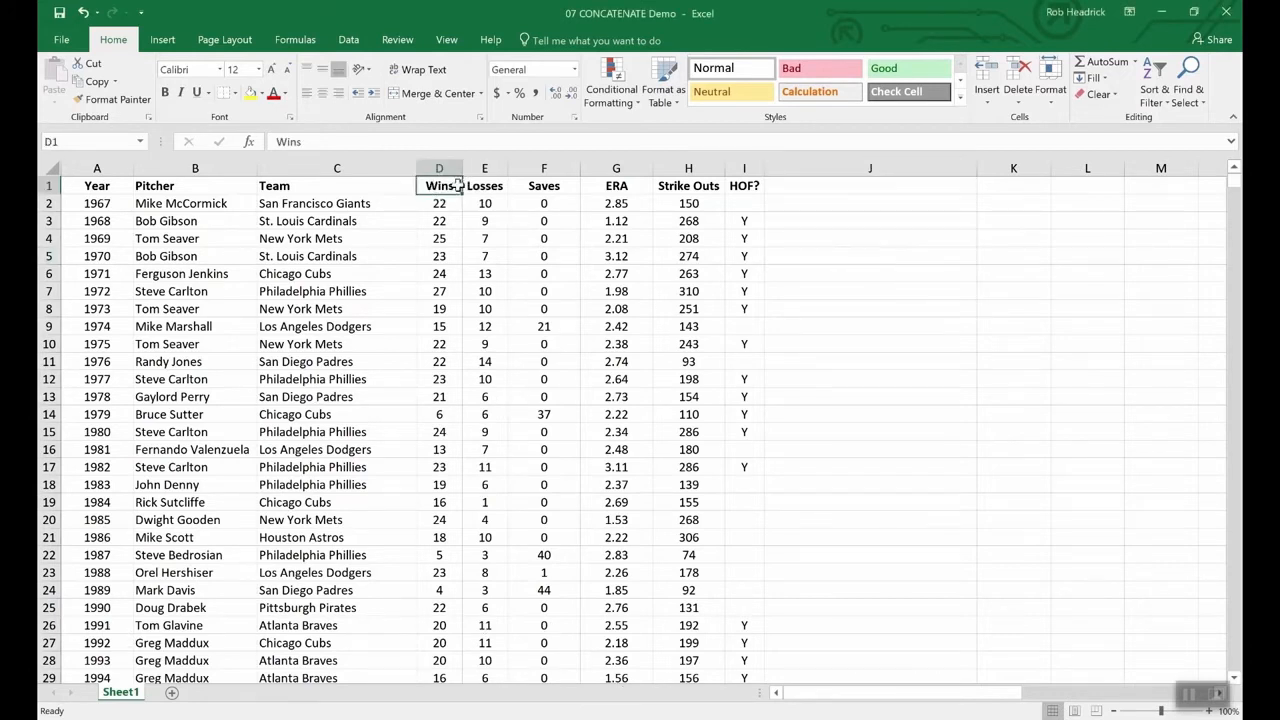
click(482, 186)
click(480, 291)
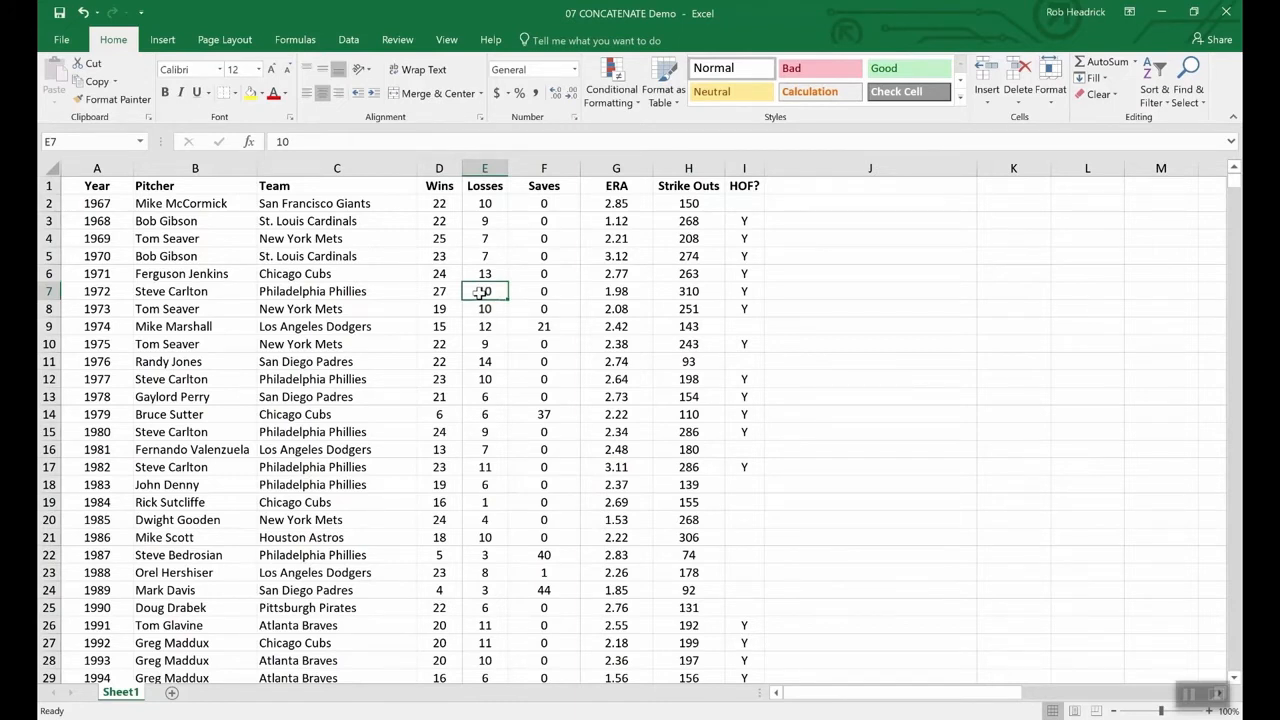
double_click(454, 203)
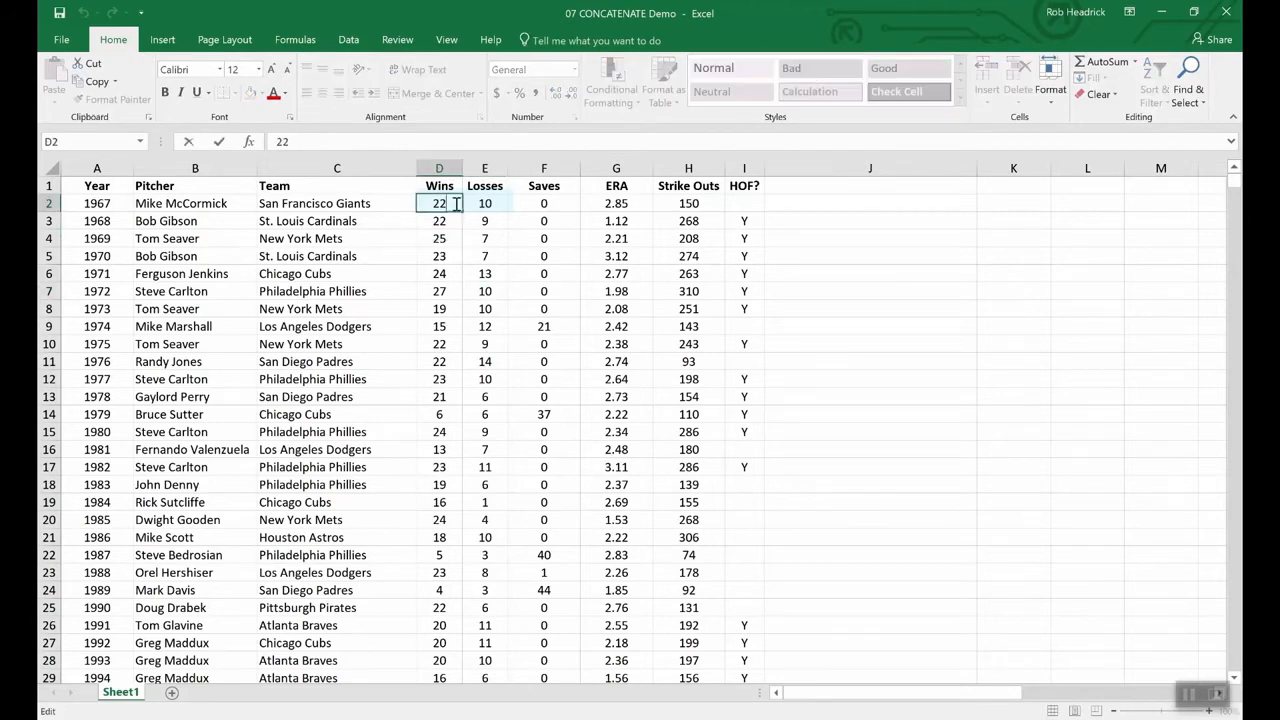
text(-)
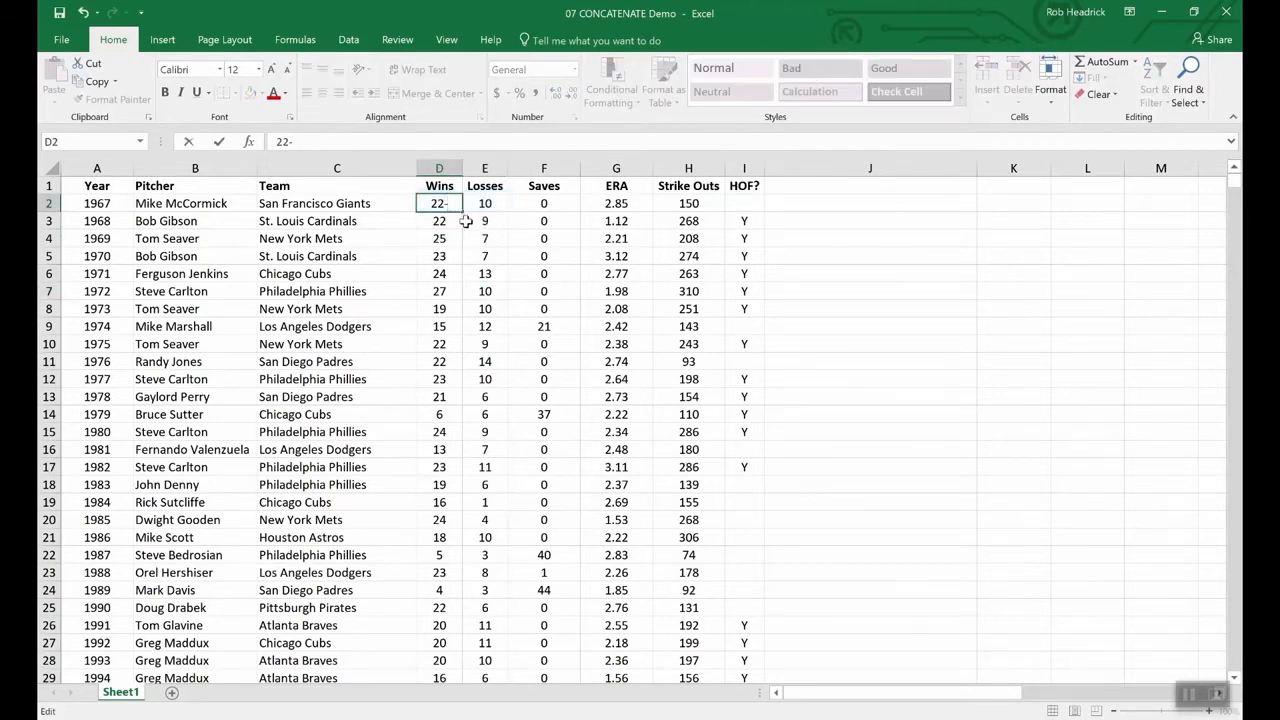
text(10)
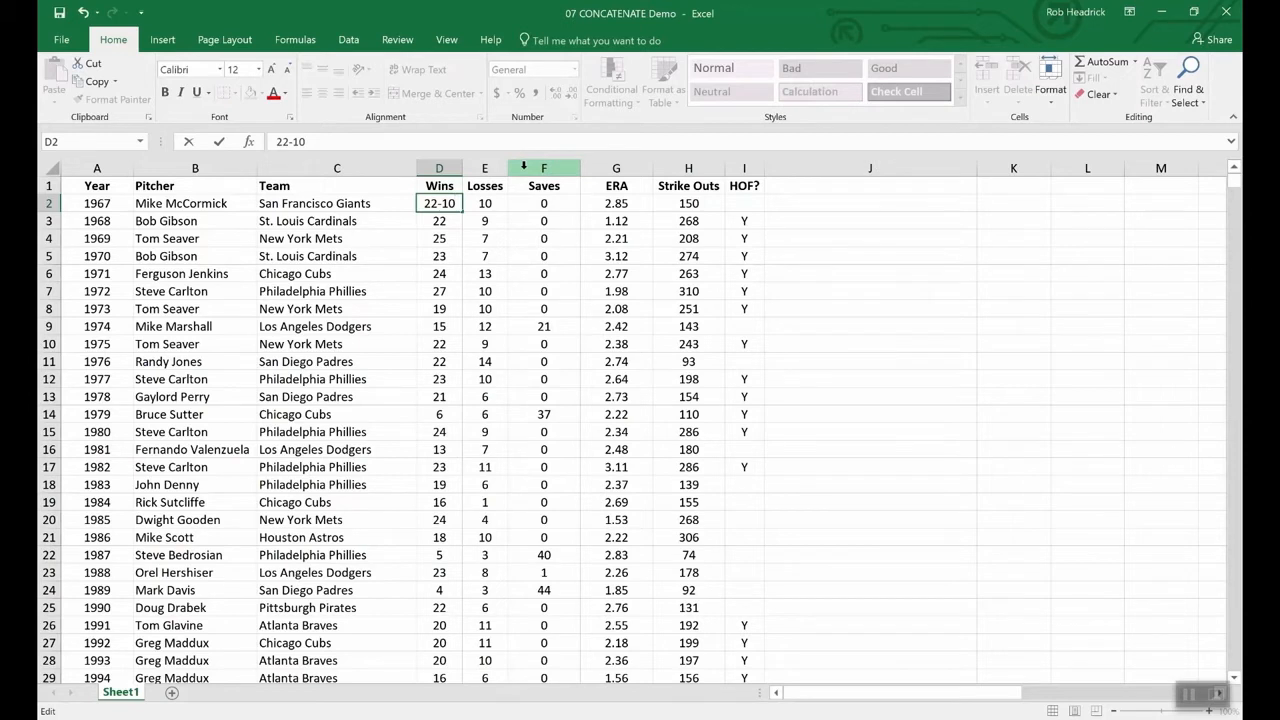
- Keep D2 at 22, insert a blank column F before Saves, and start the W-L header
key(BackSpace)
key(BackSpace)
key(BackSpace)
key(Return)
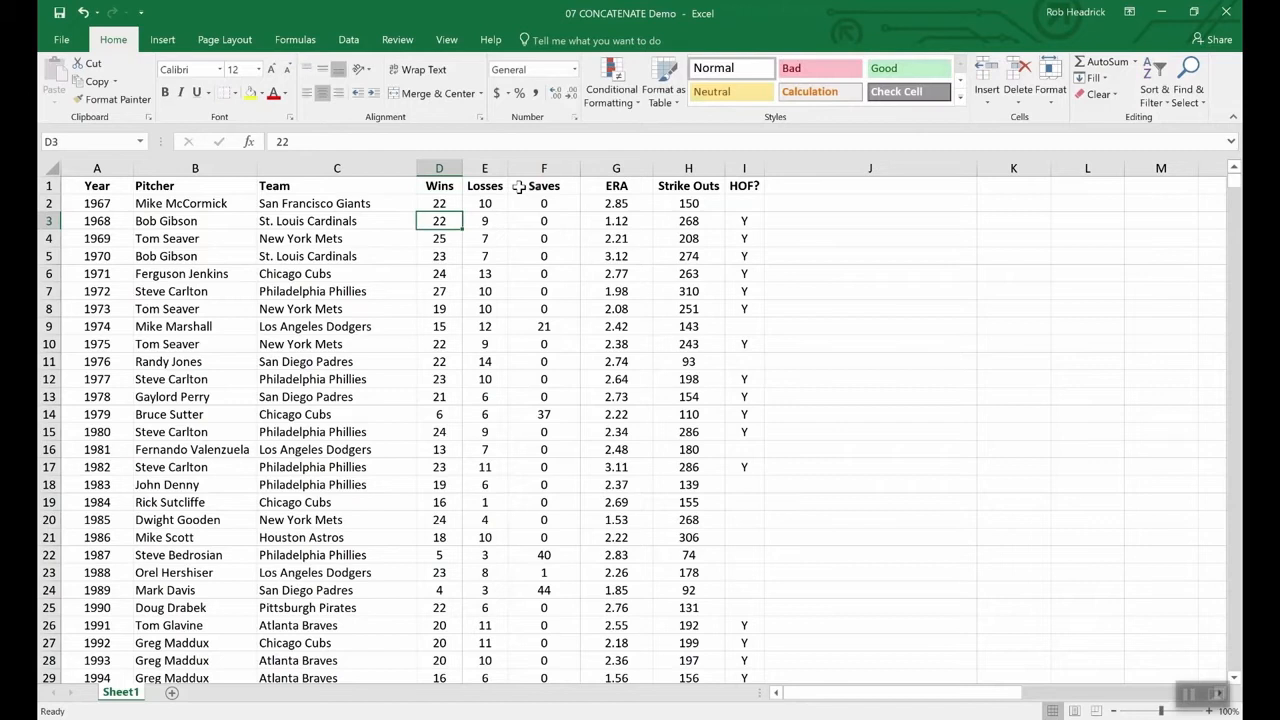
click(520, 168)
right_click(522, 169)
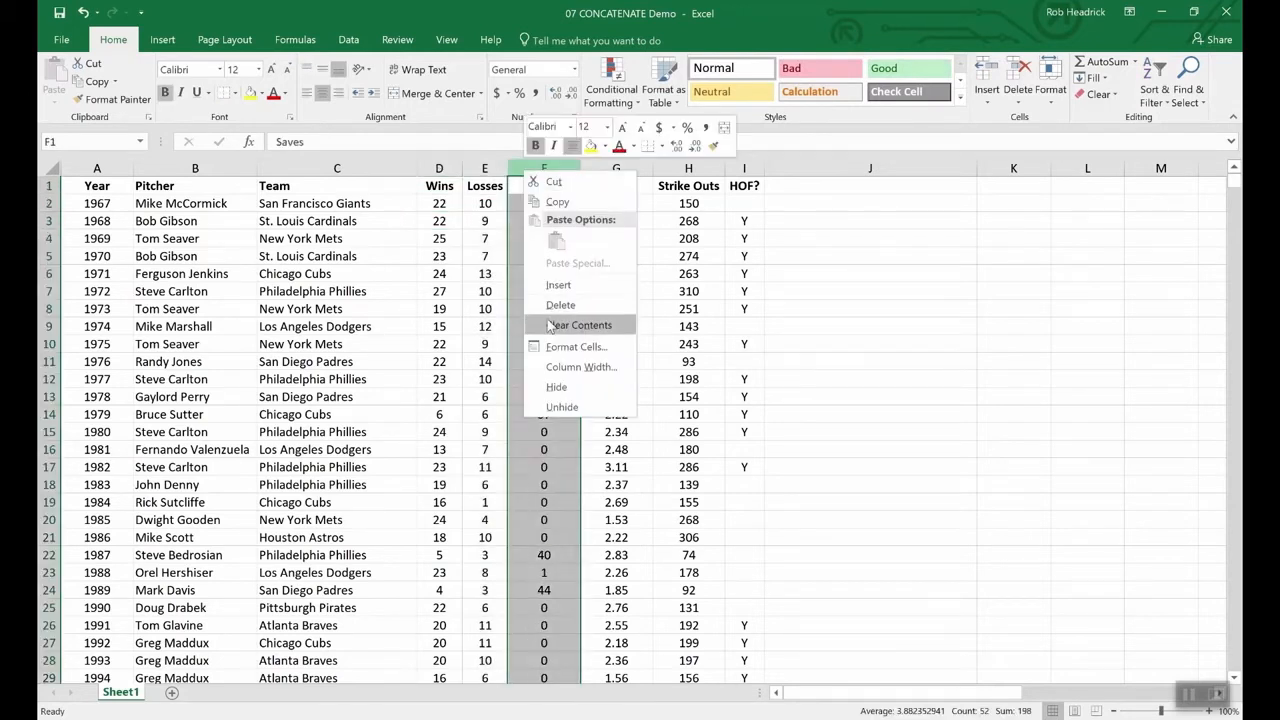
key(Escape)
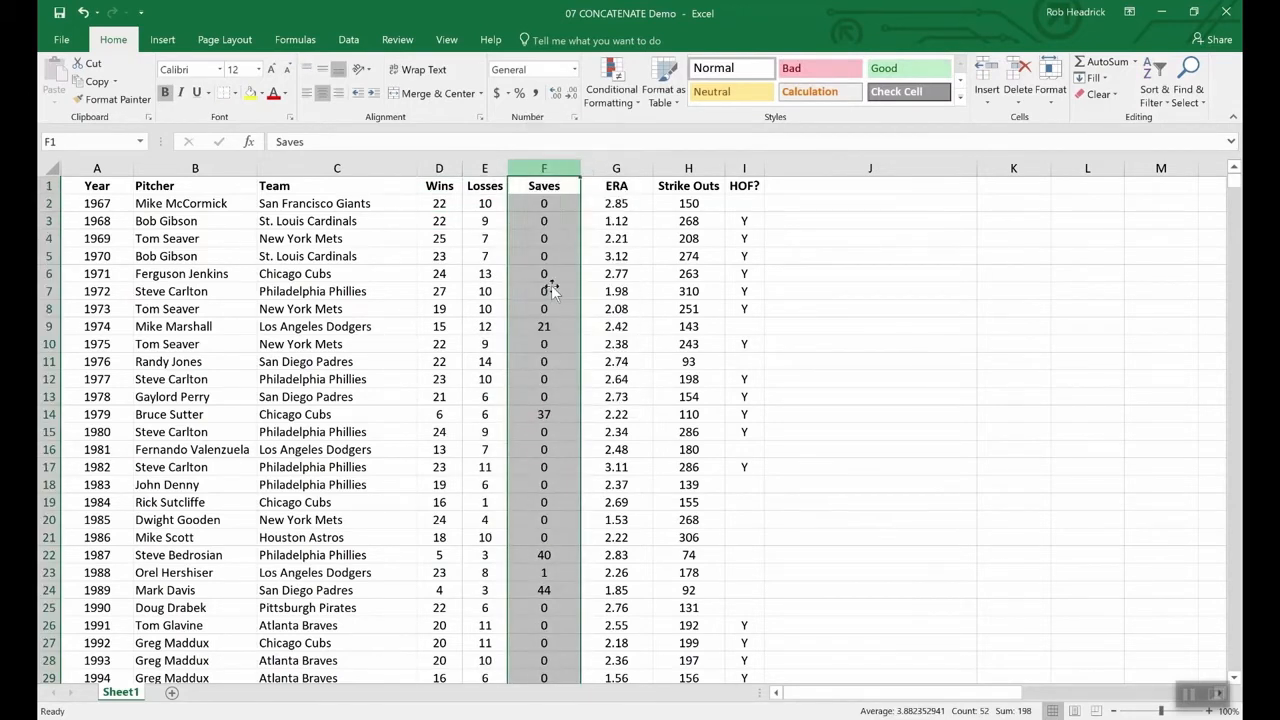
key(ctrl+shift+plus)
click(532, 185)
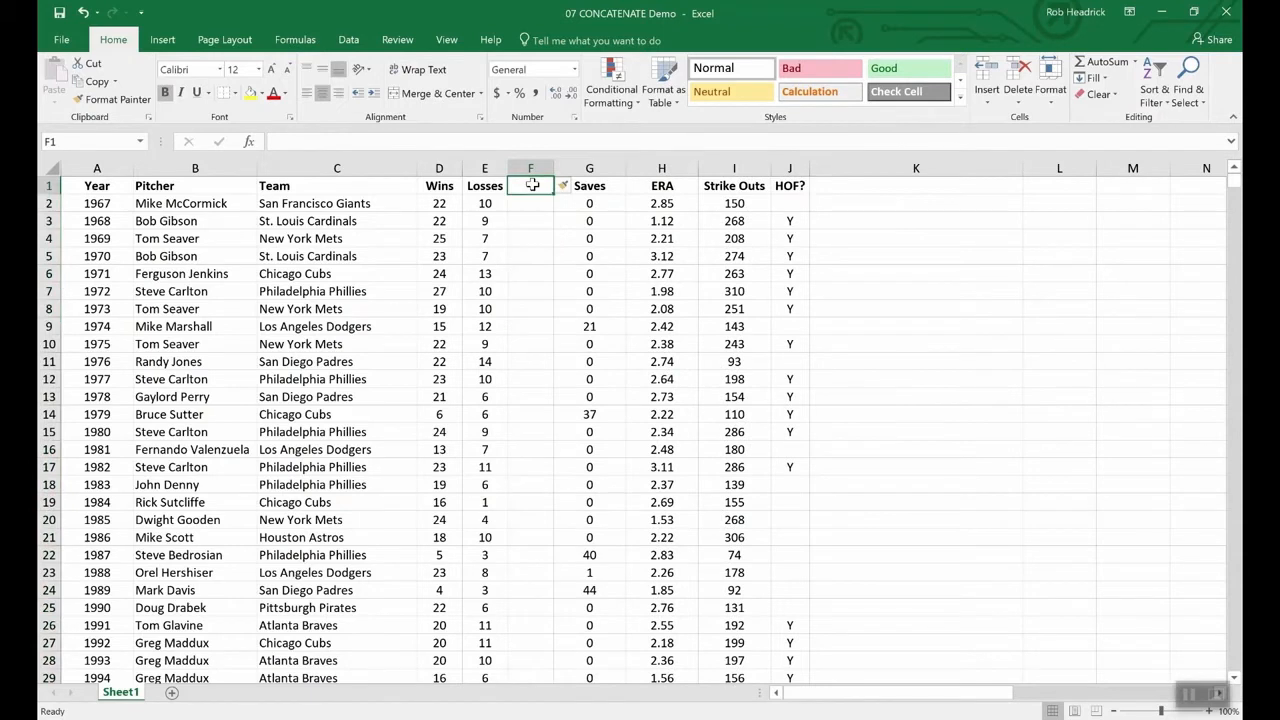
text(W-)
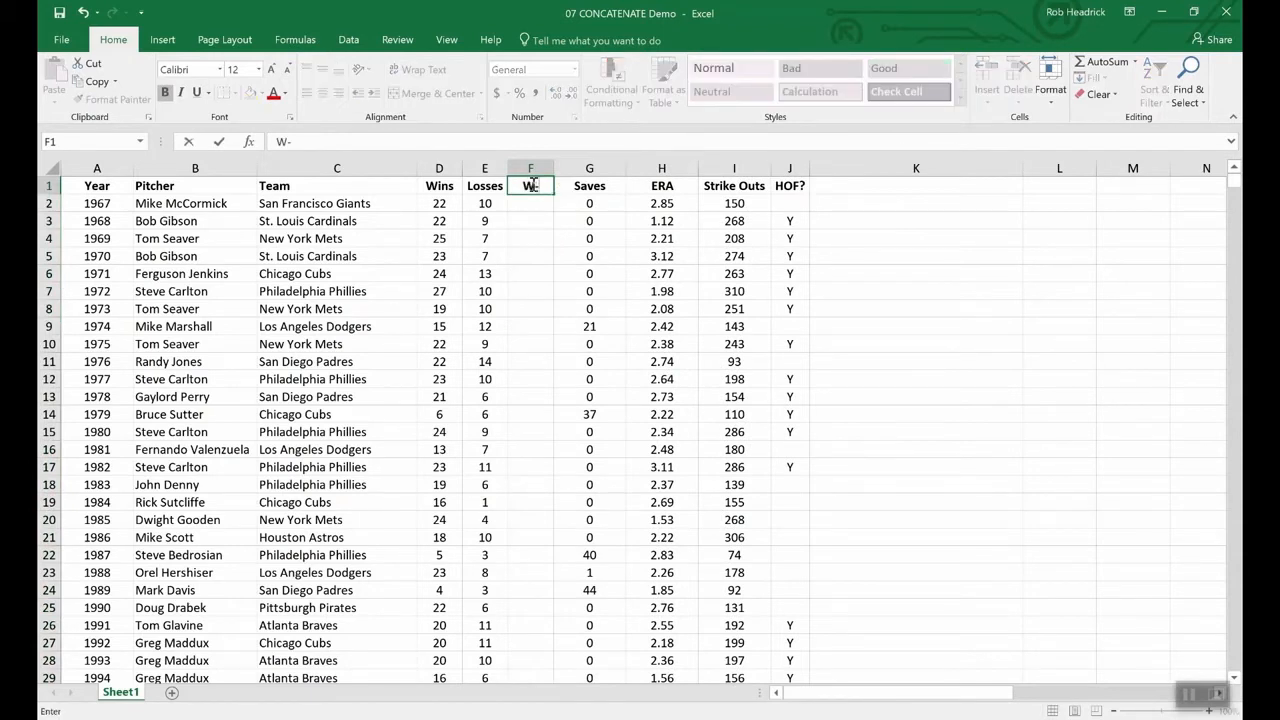
text(L)
- Finish the W-L header in F1 and enter =CONCATENATE(D2,E2) in F2, showing 2210
key(Return)
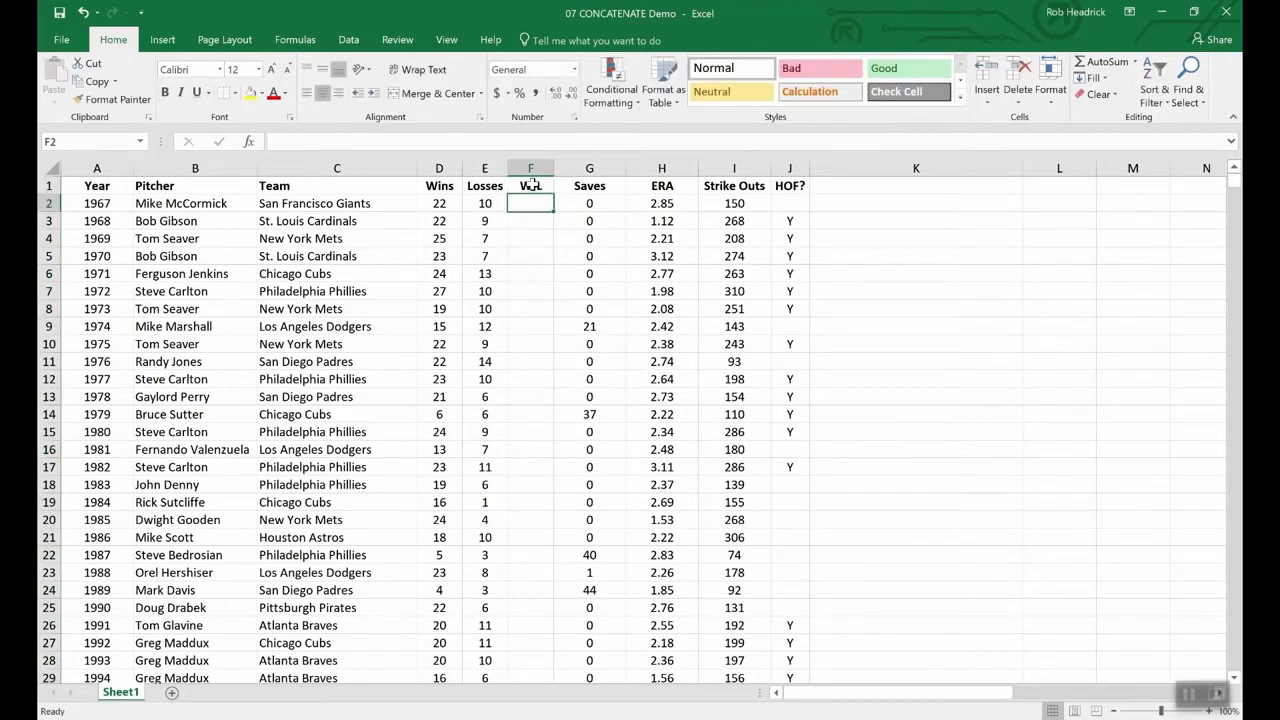
text(=)
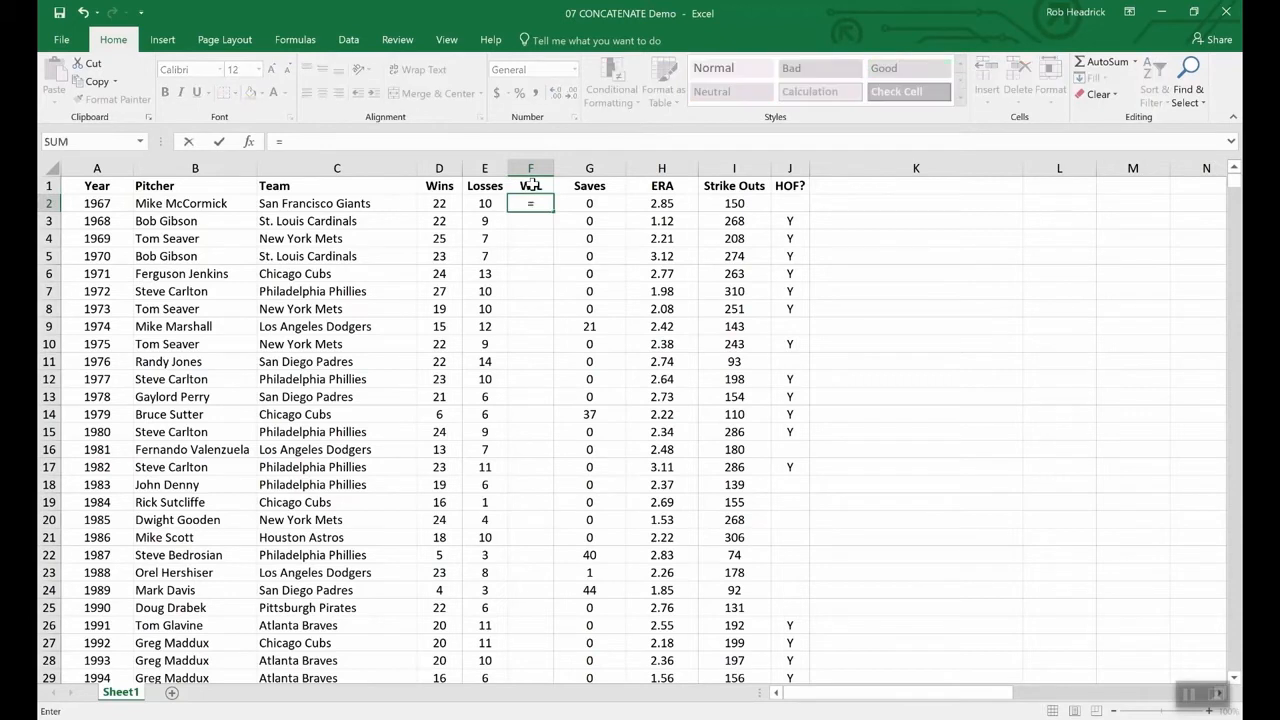
text(conc)
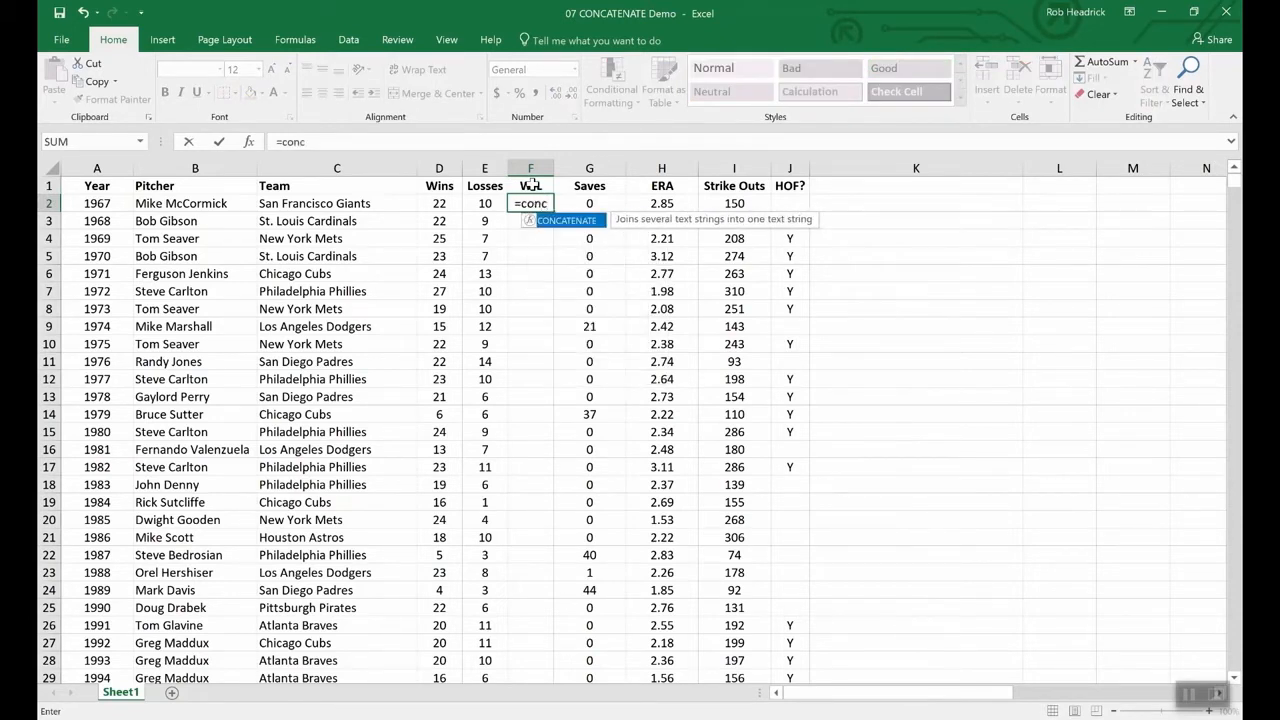
double_click(568, 220)
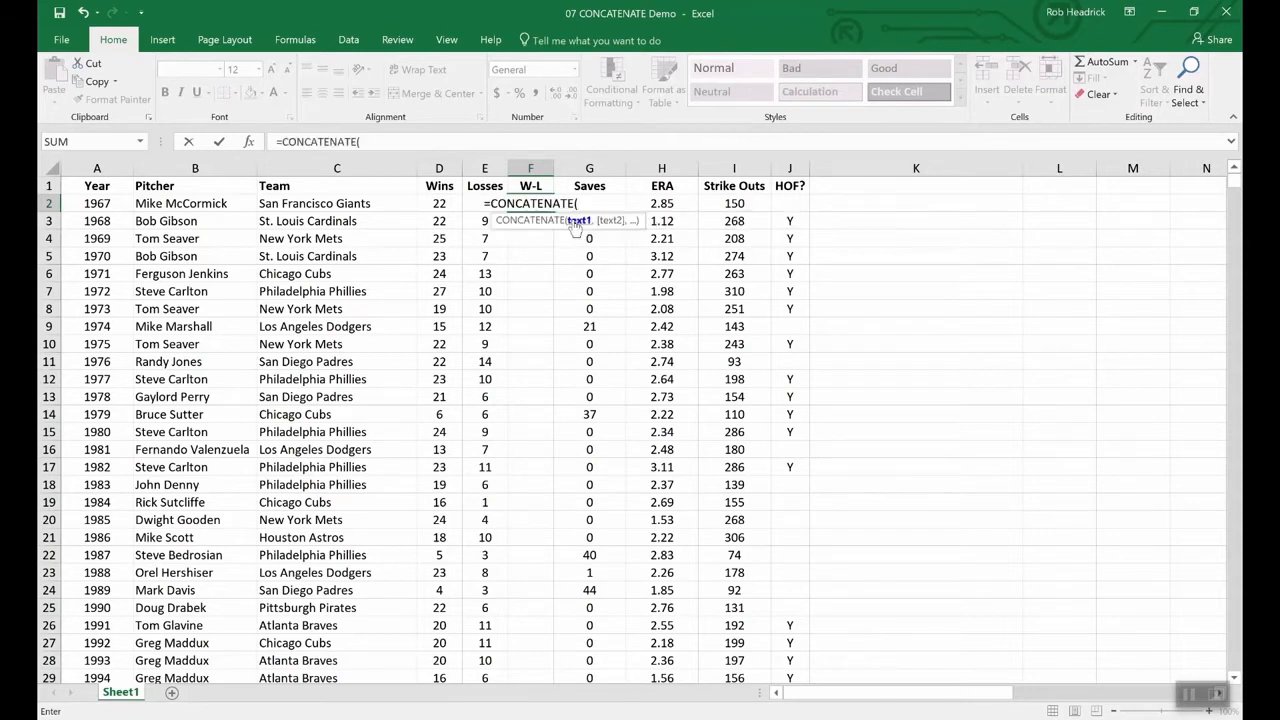
click(438, 204)
text(,)
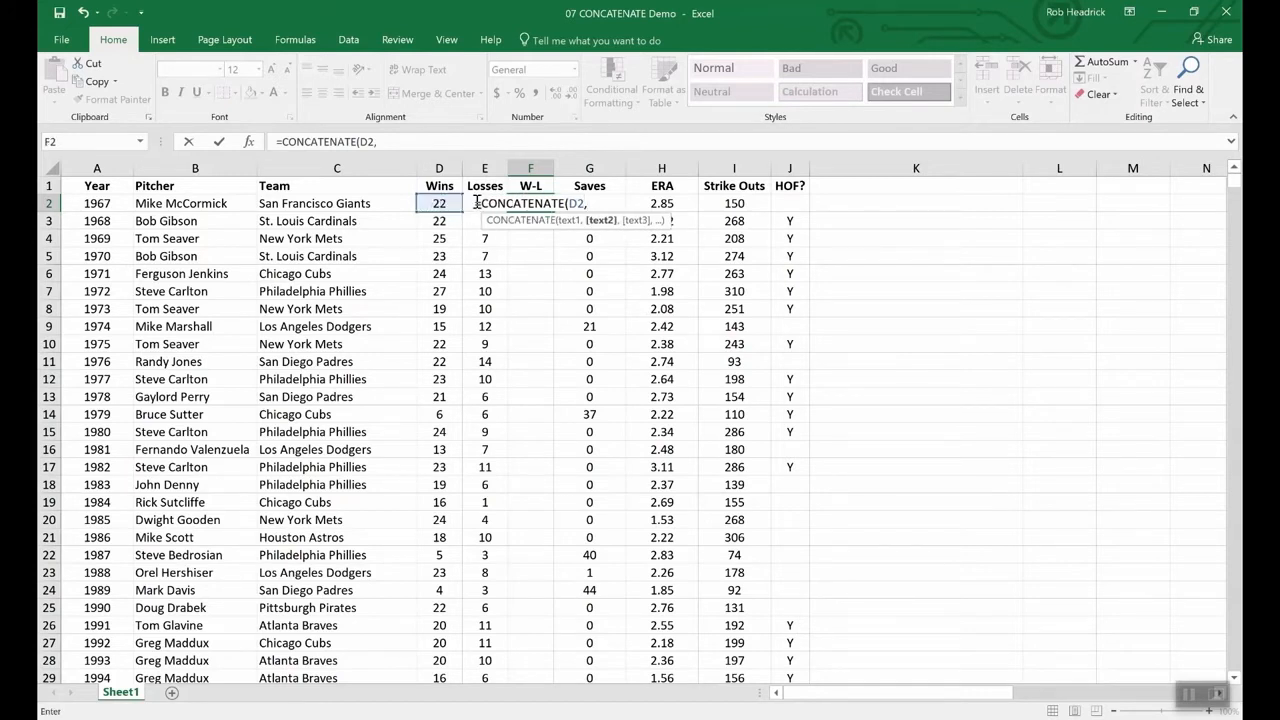
text(e2)
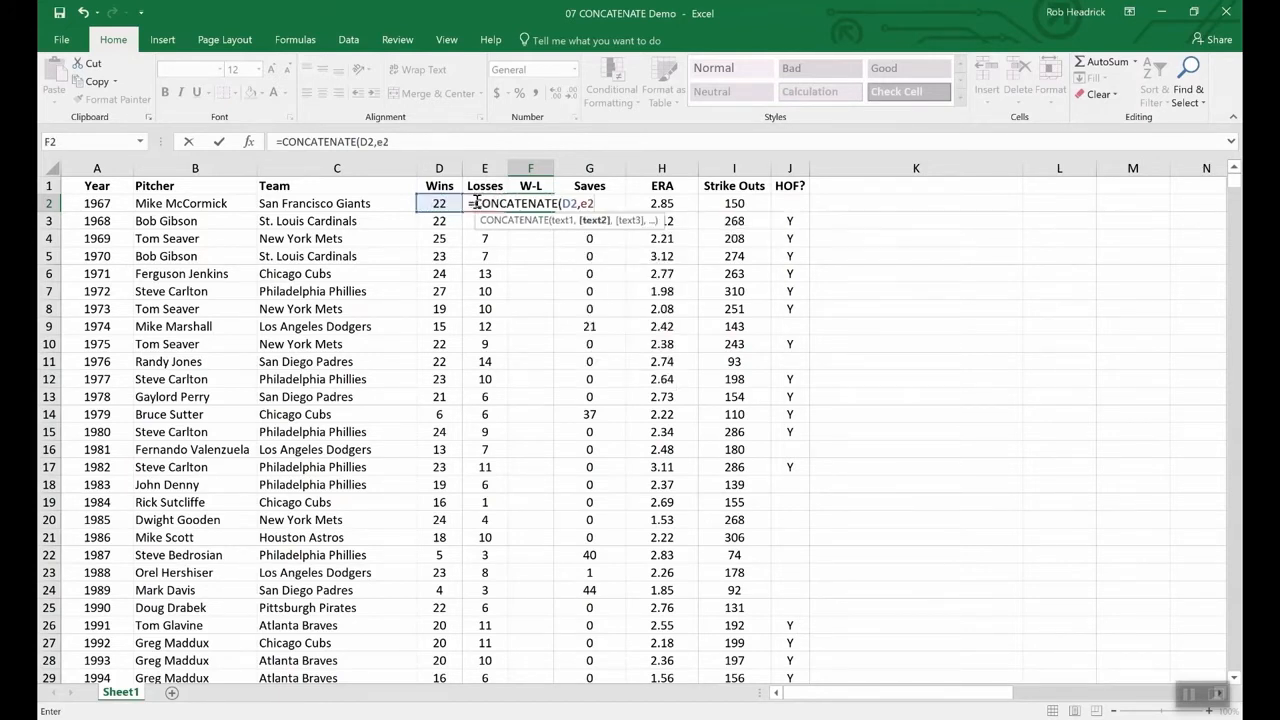
key(Return)
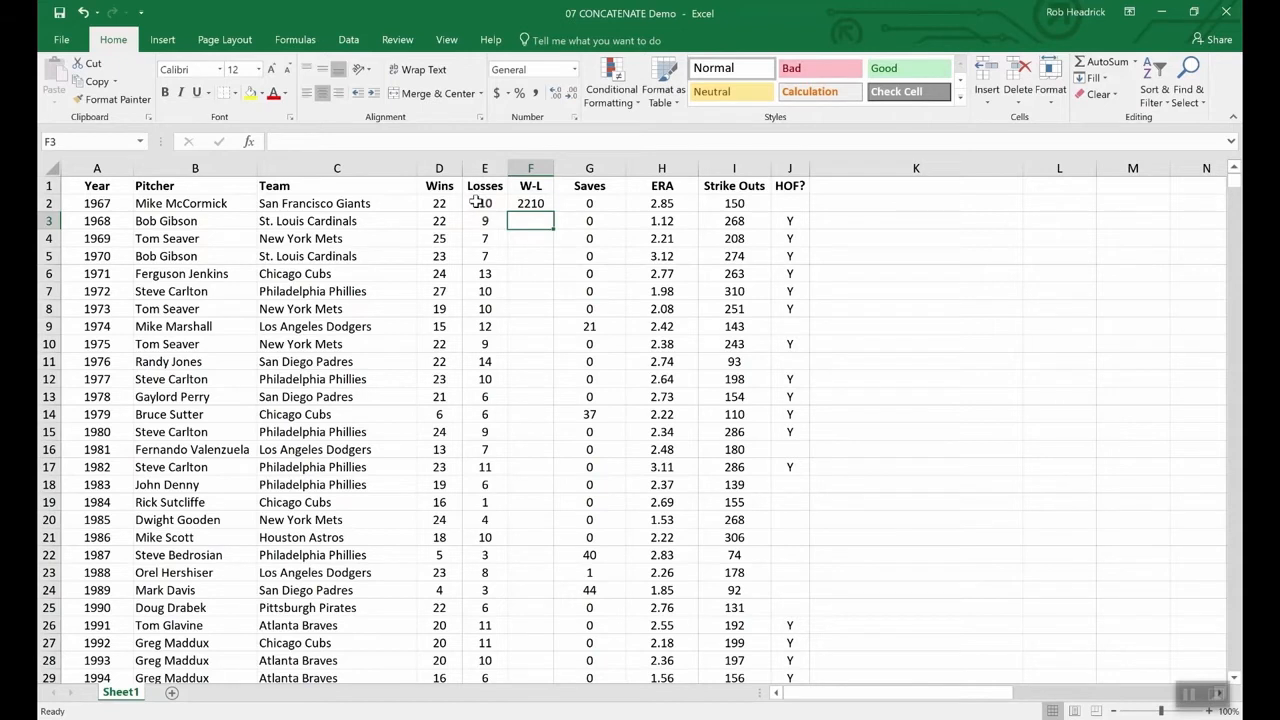
- Change F2's formula to =CONCATENATE(D2,"-",E2) so the 1967 record reads 22-10
click(531, 203)
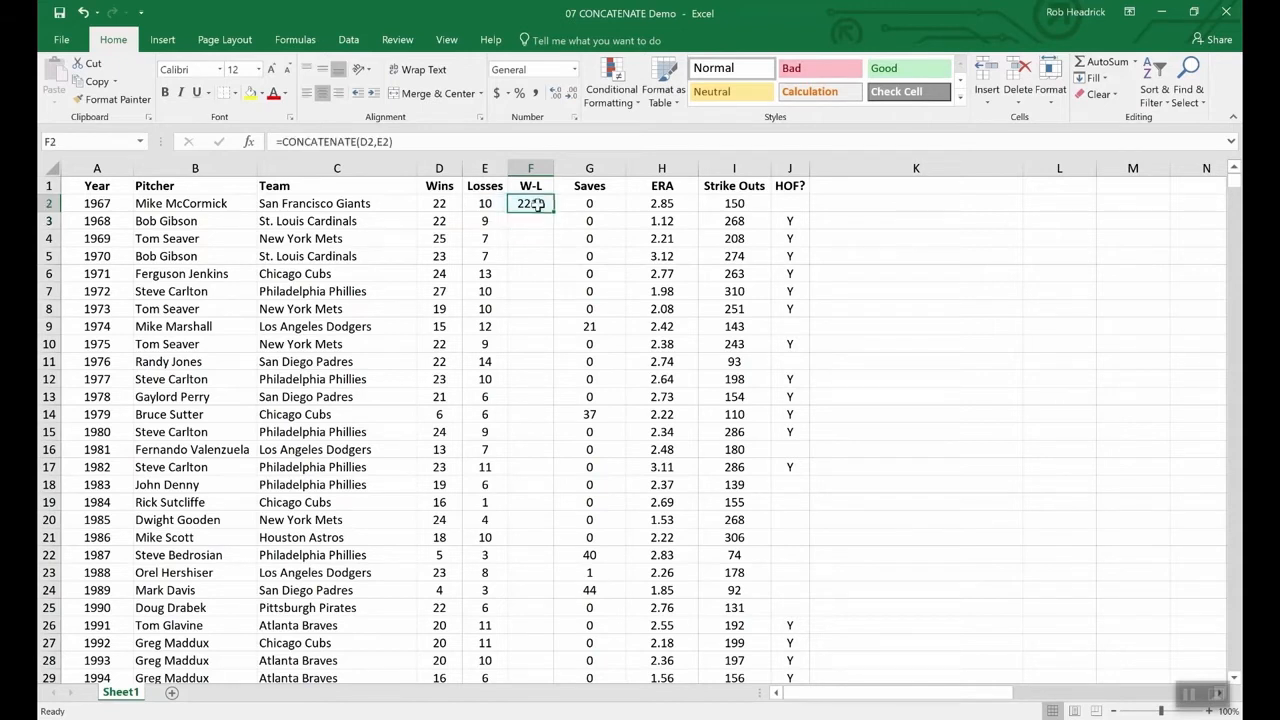
click(378, 142)
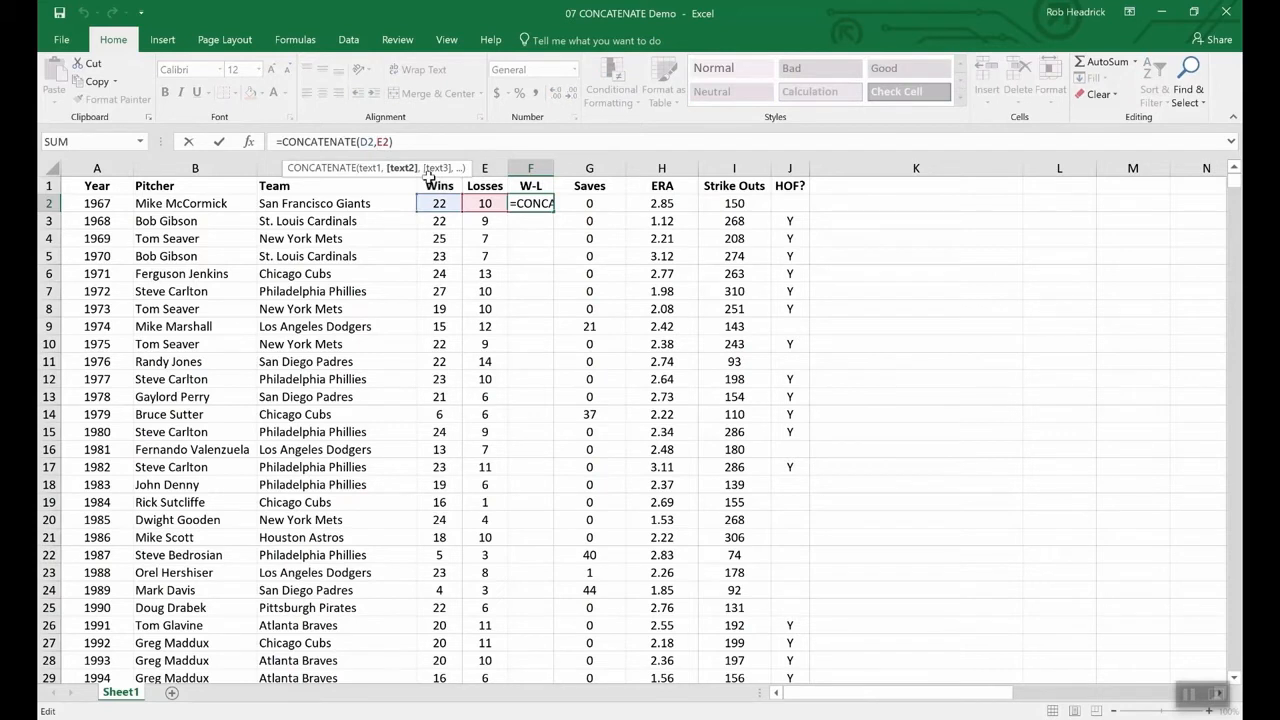
text(")
key(Right)
key(Right)
text("-")
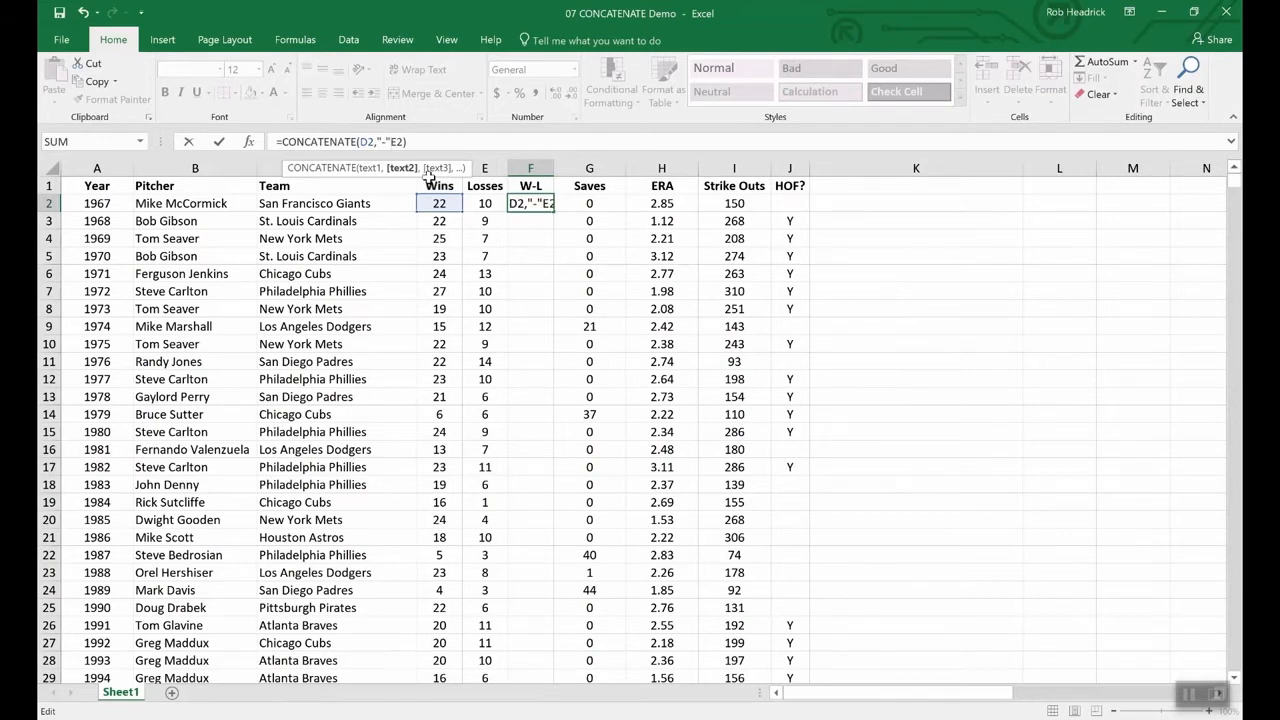
text(,)
key(Return)
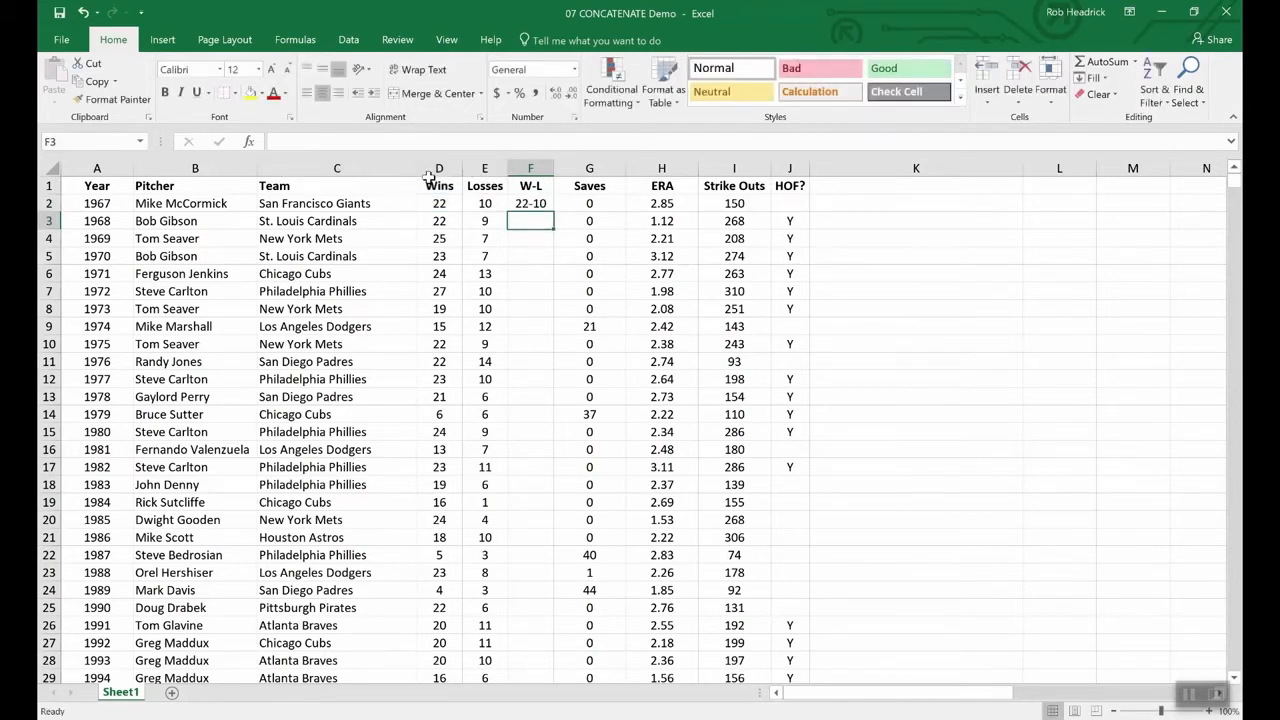
click(531, 204)
- Fill the W-L formula from F2 down to F11, giving records 22-10 through 22-14
drag(550, 213, 545, 366)
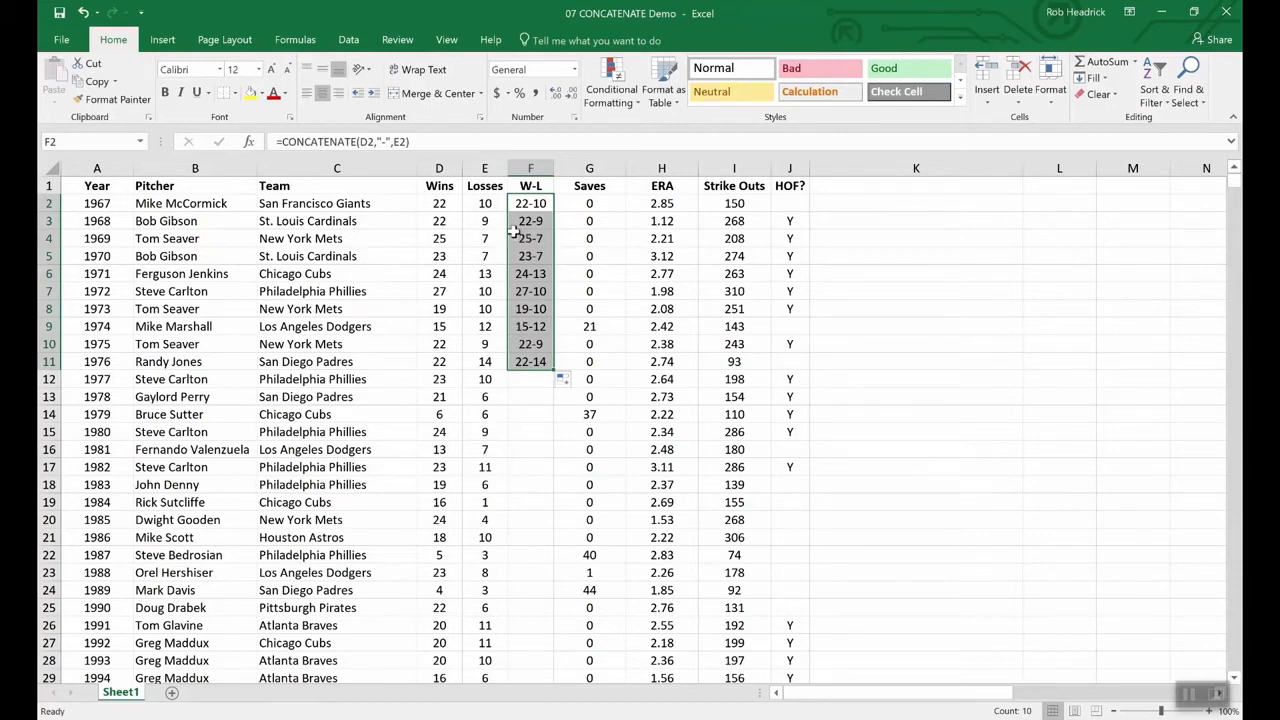
click(439, 184)
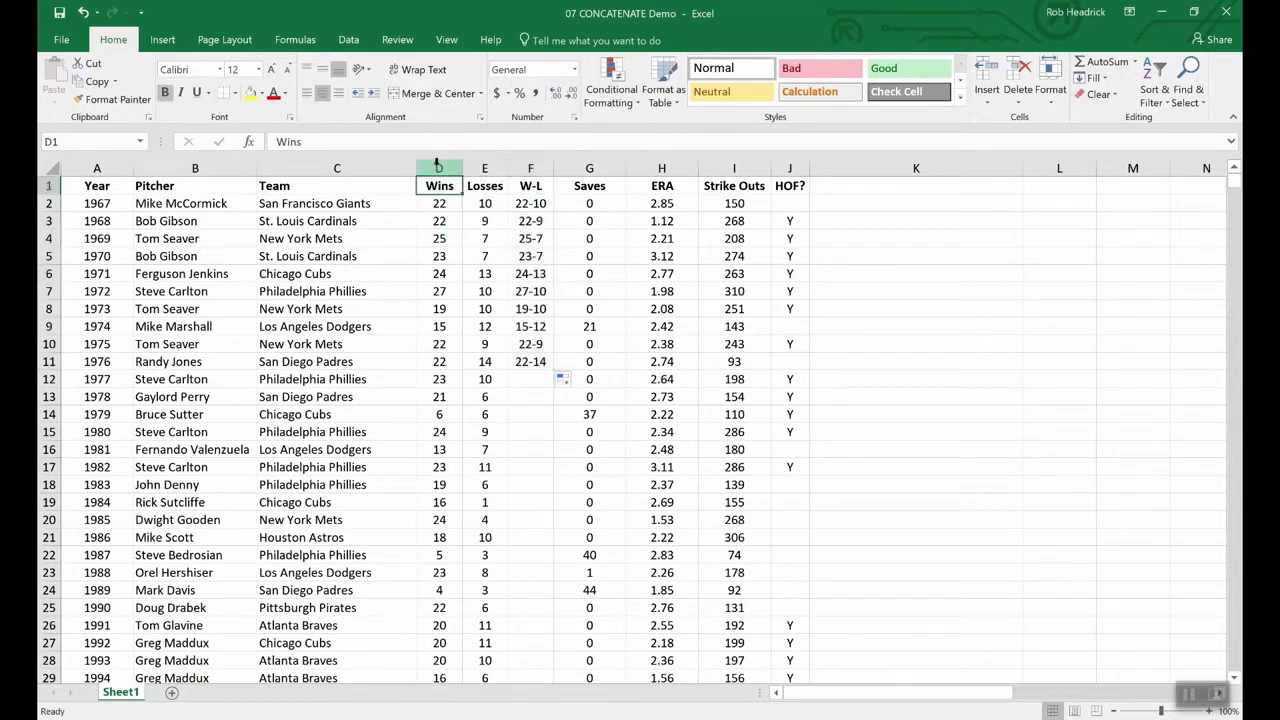
click(453, 168)
drag(455, 168, 482, 168)
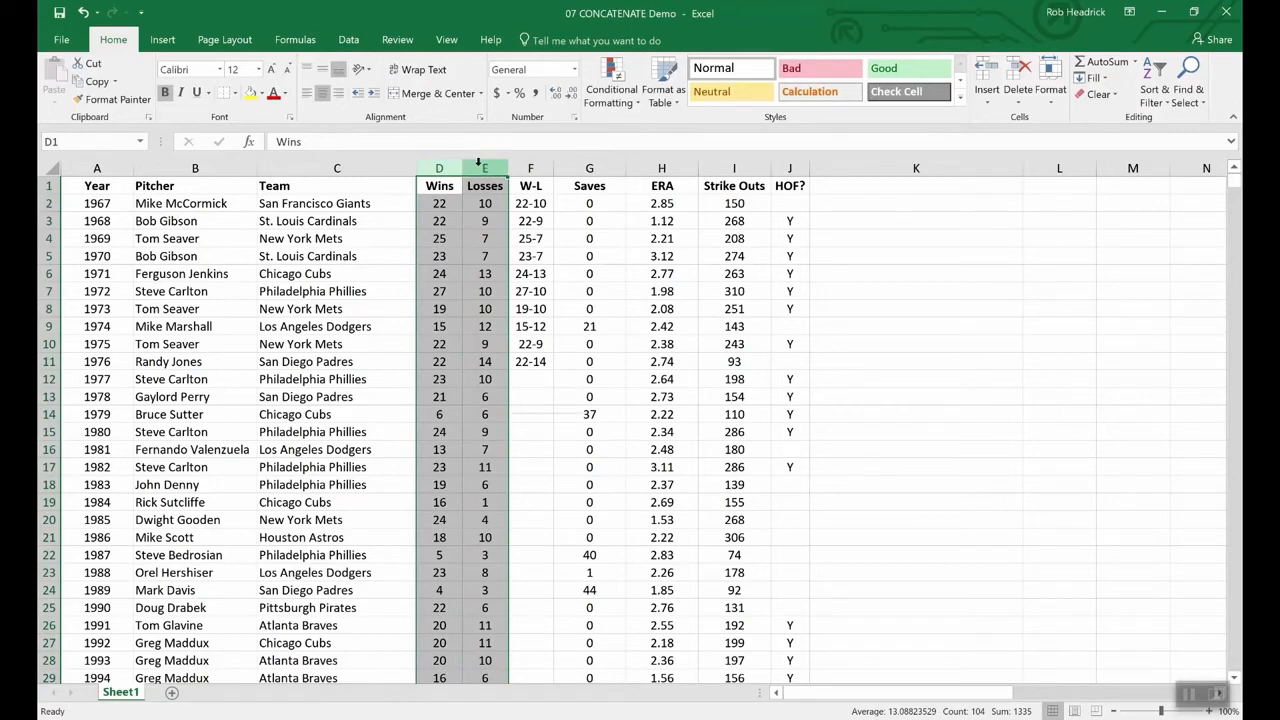
right_click(482, 169)
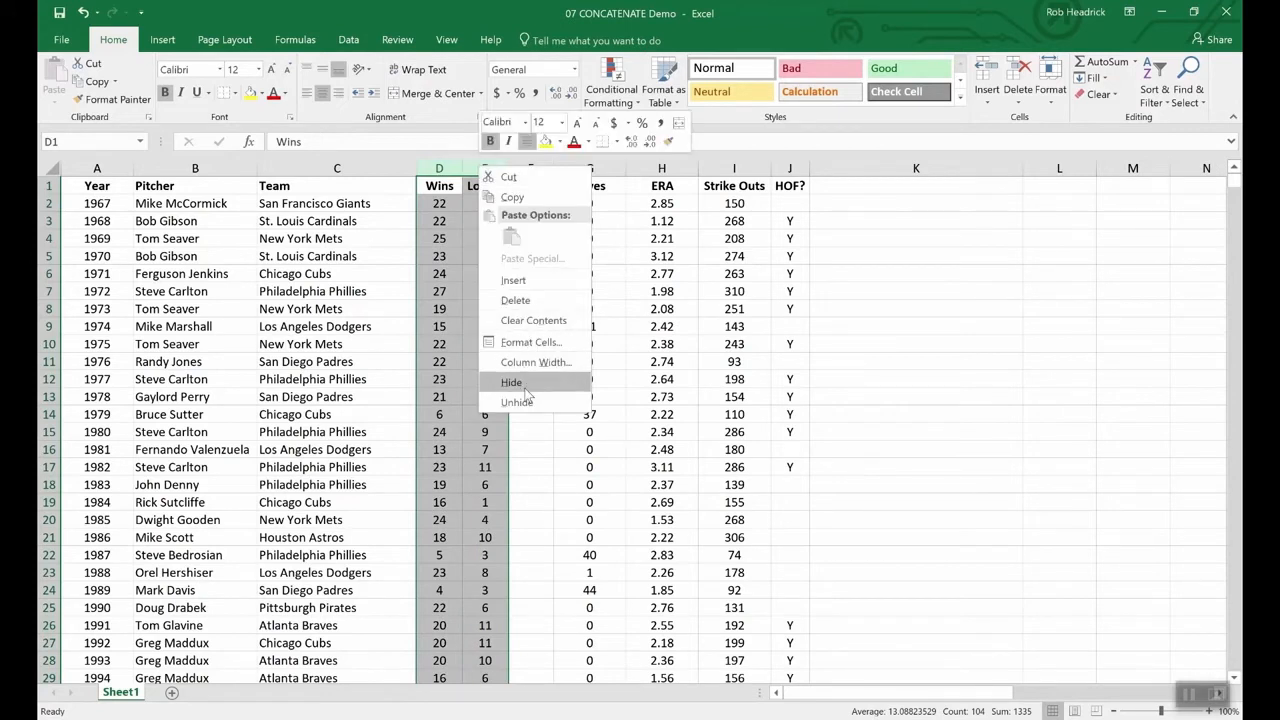
key(Escape)
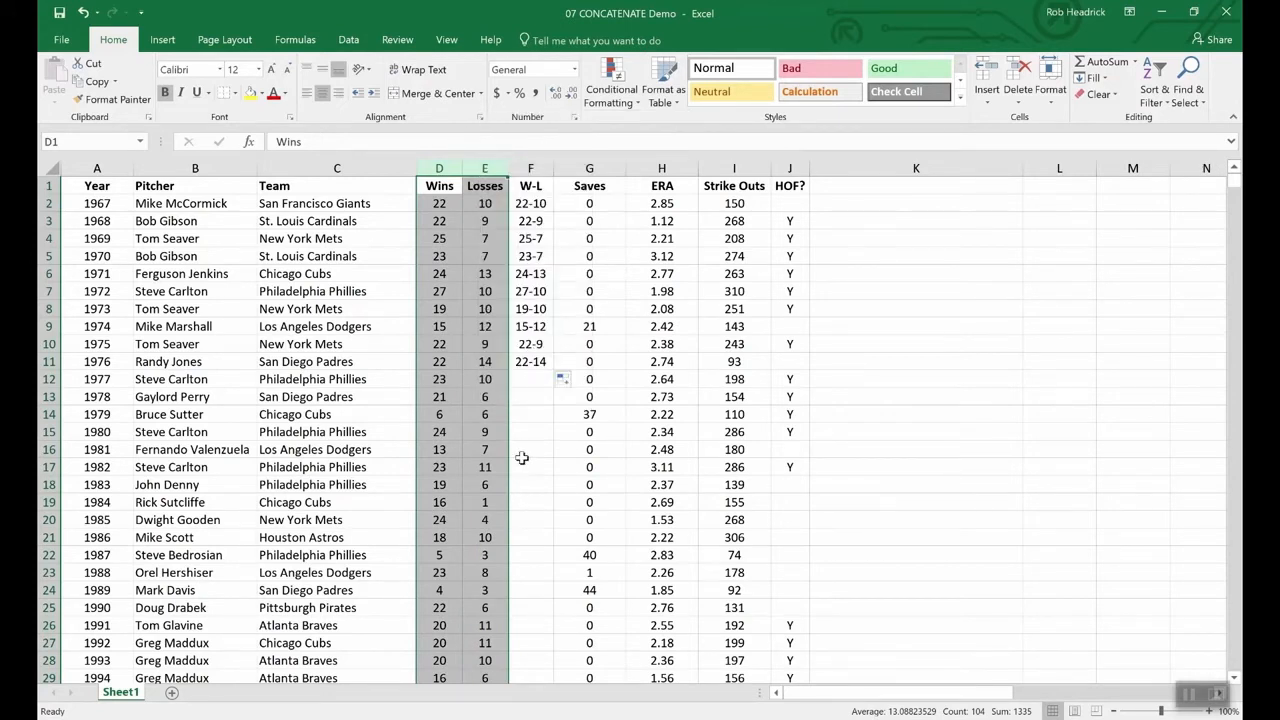
click(460, 366)
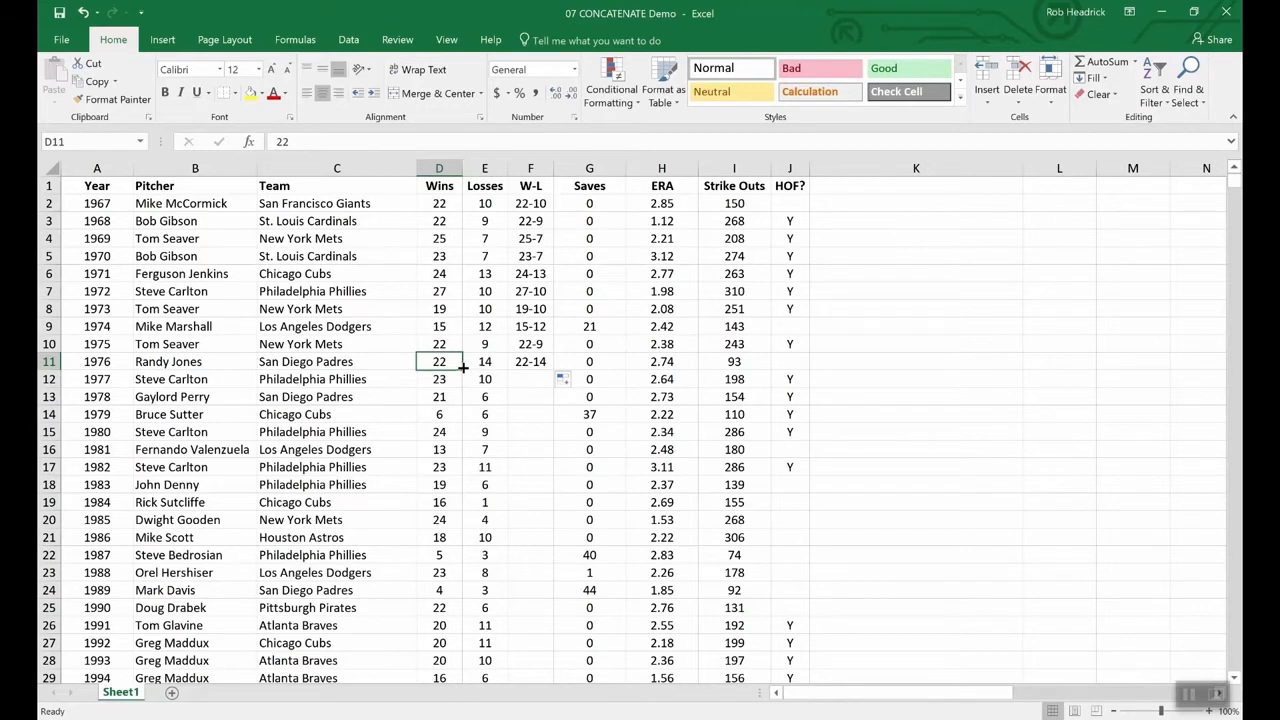
- Insert a blank column G before Saves and copy the W-L results F2:F11
right_click(582, 170)
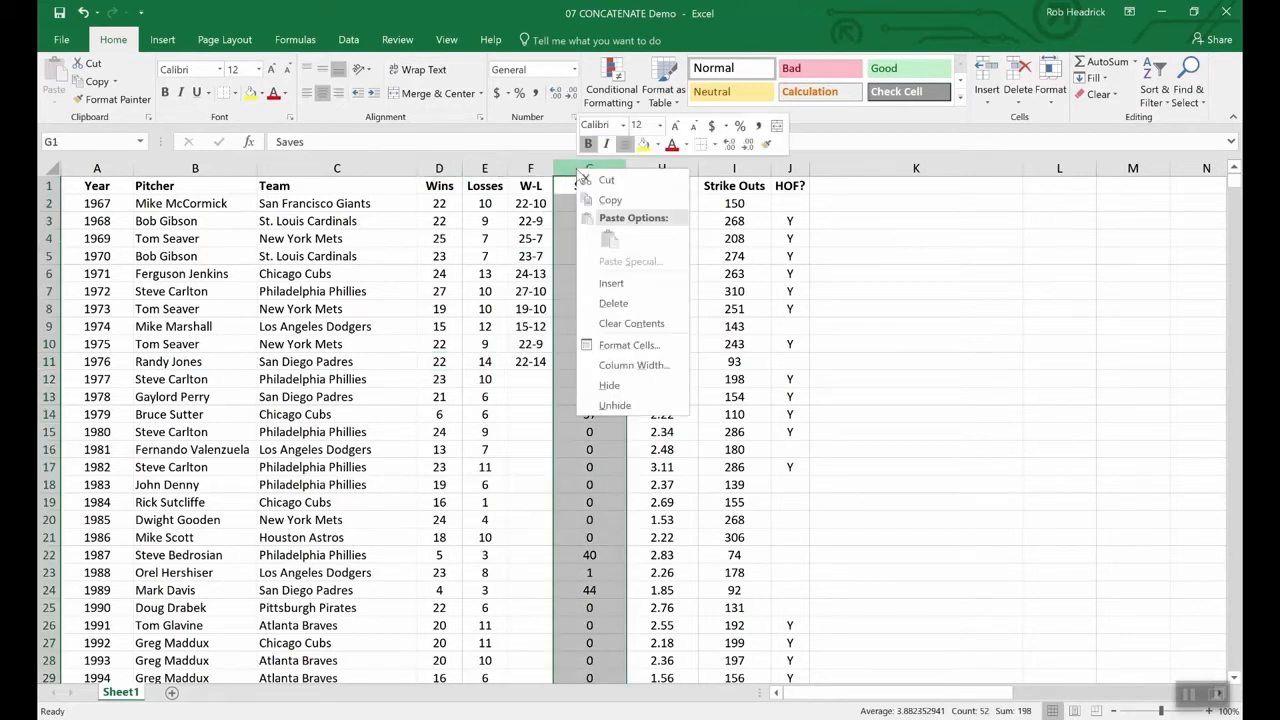
click(612, 283)
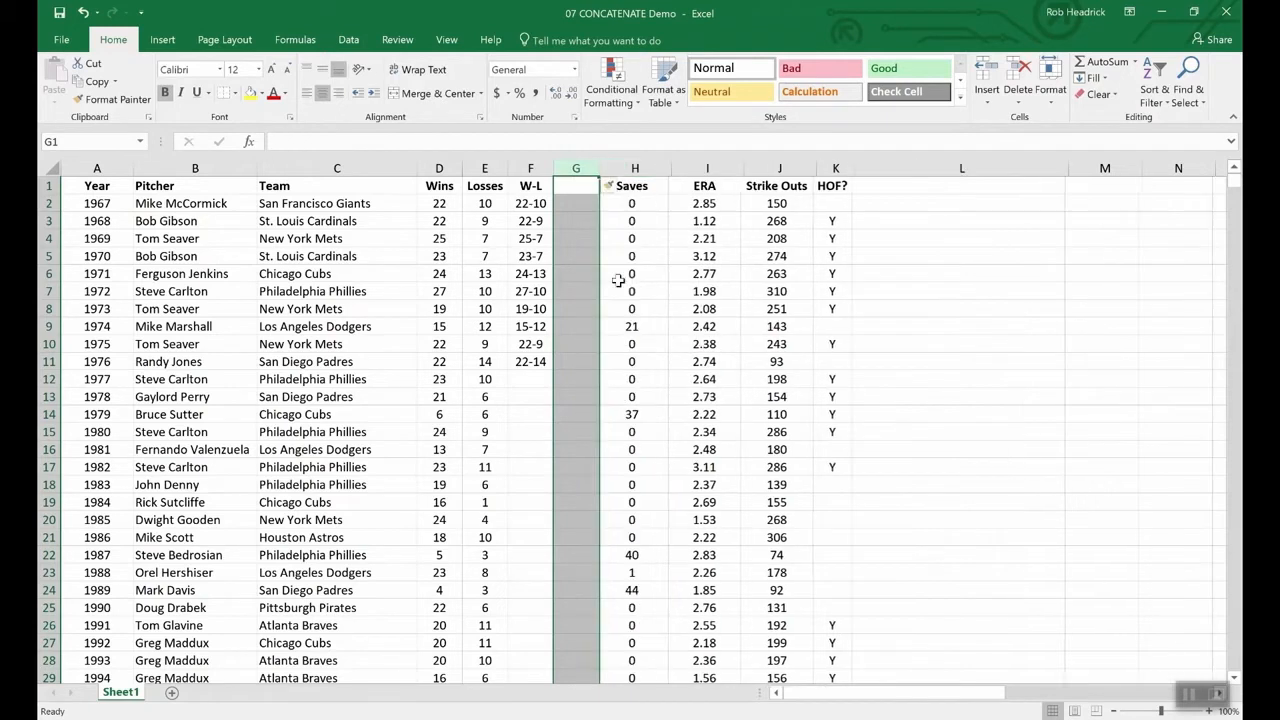
click(571, 185)
drag(530, 203, 530, 362)
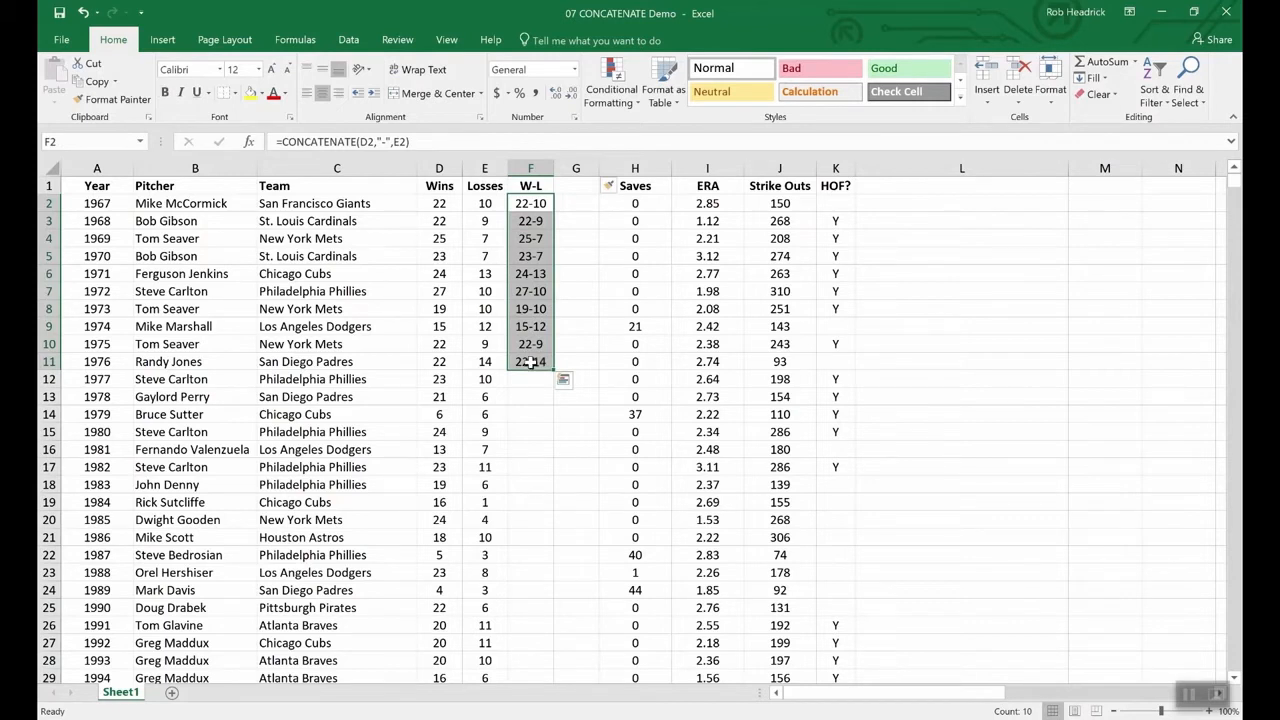
key(ctrl+c)
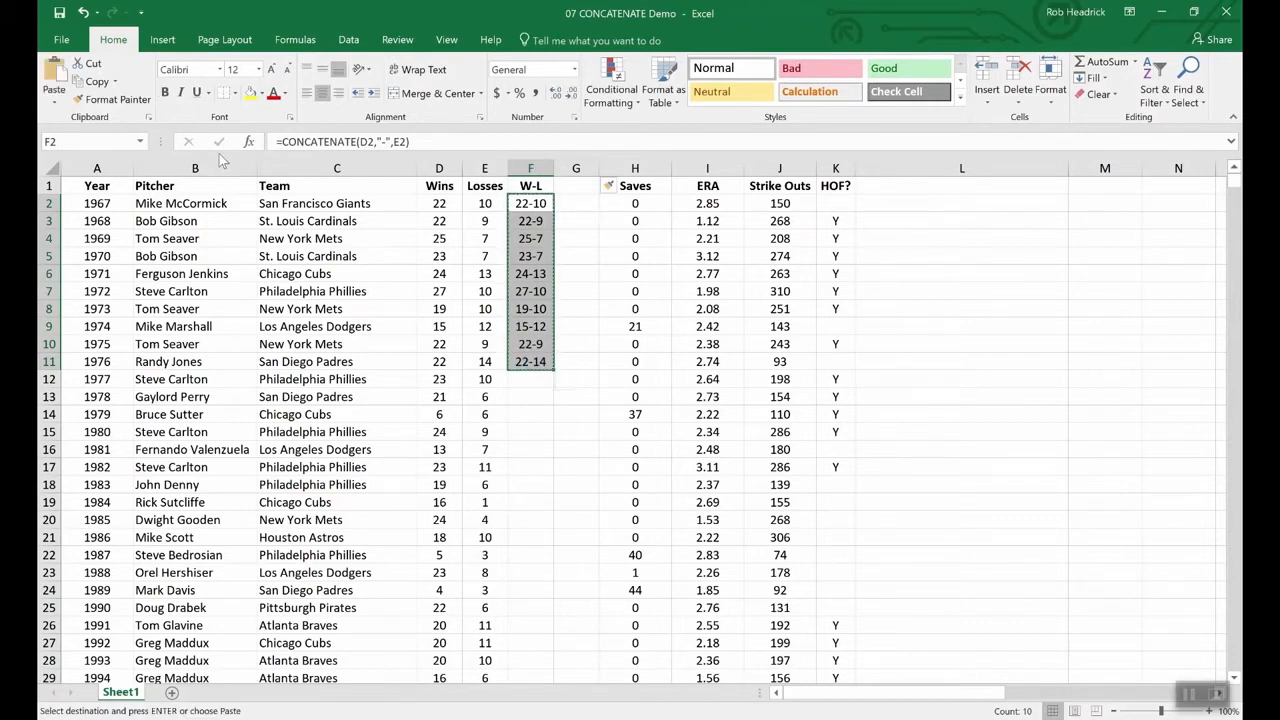
- Paste the W-L results into G2:G11 as values and confirm G5 holds plain text
click(56, 106)
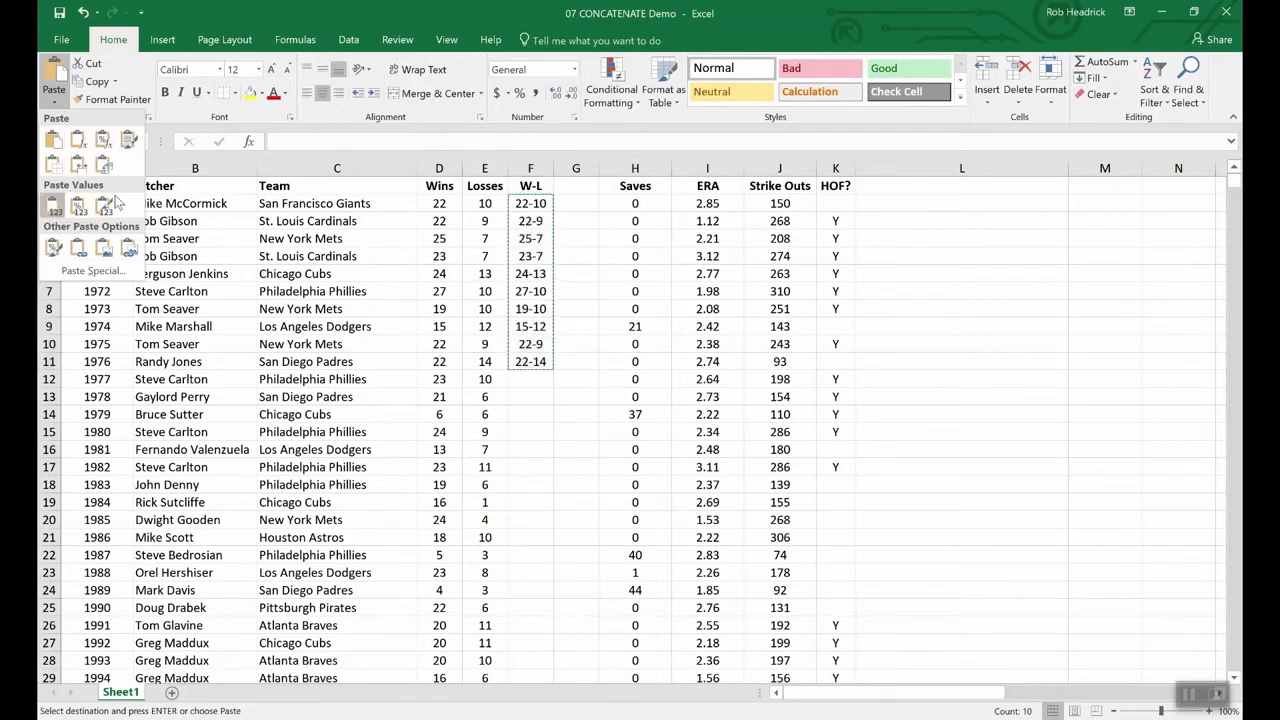
click(55, 206)
drag(576, 203, 580, 362)
click(55, 104)
click(53, 206)
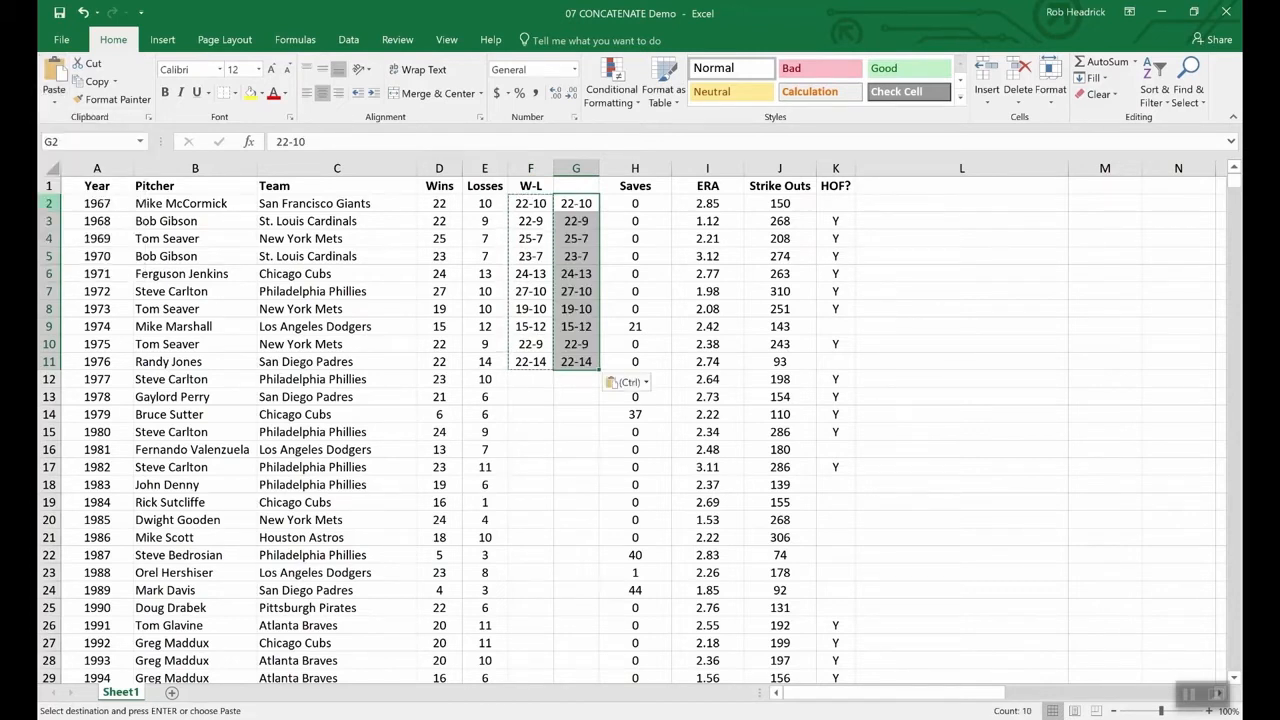
click(570, 399)
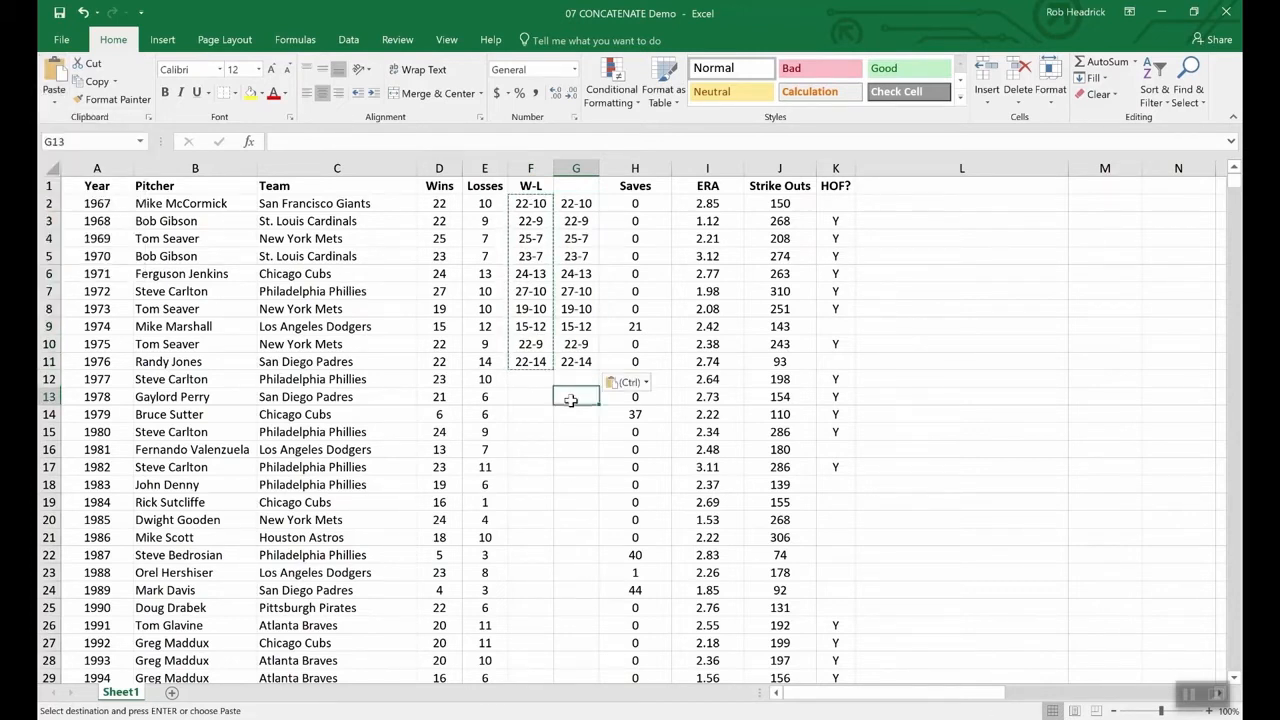
click(521, 251)
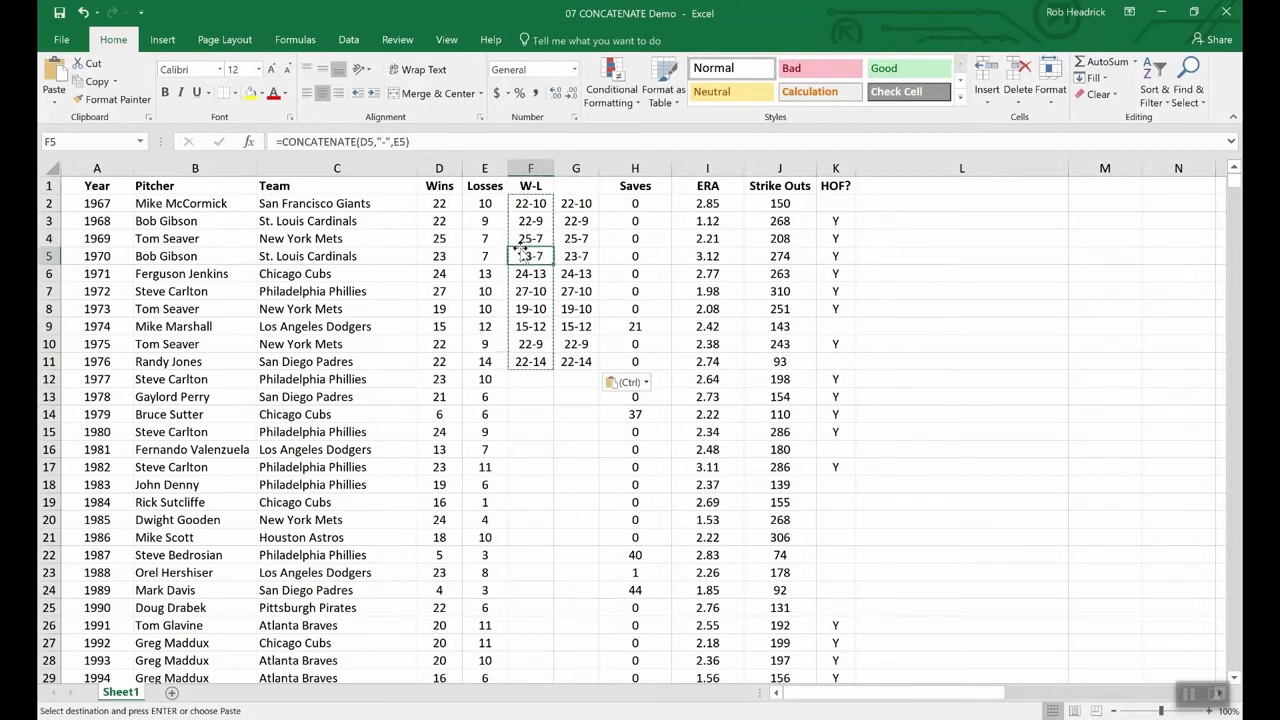
click(576, 258)
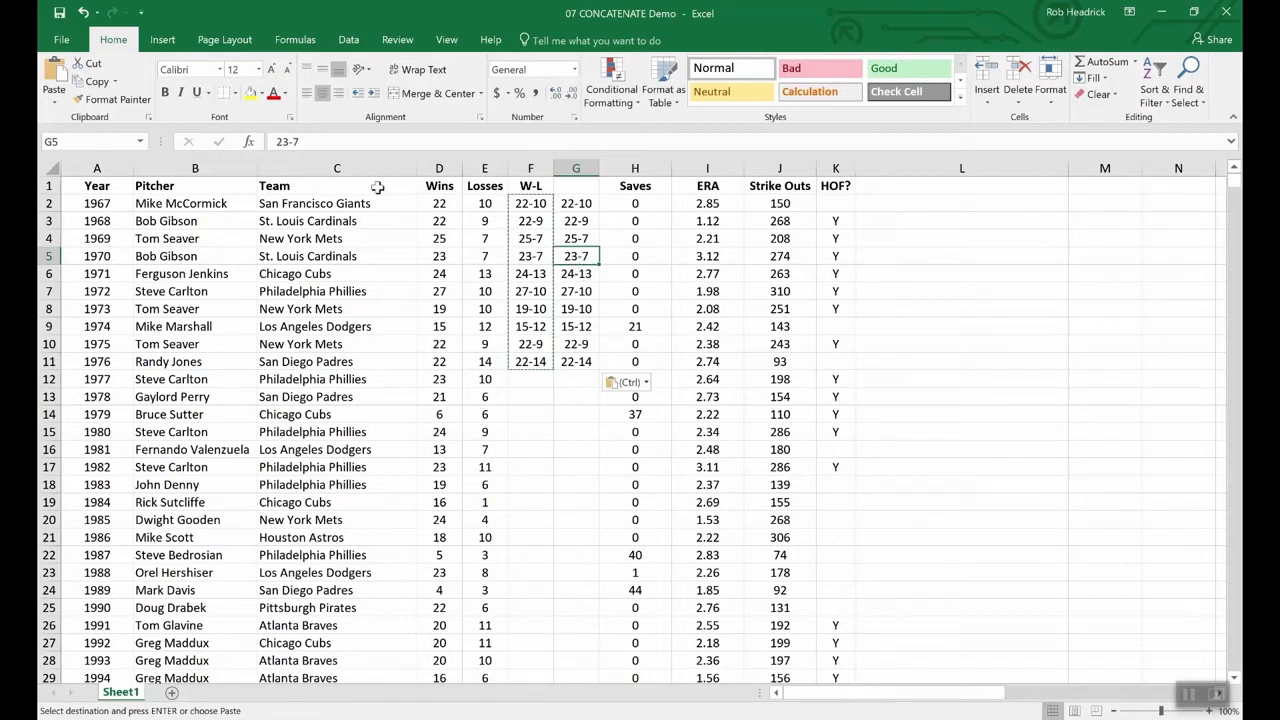
click(433, 414)
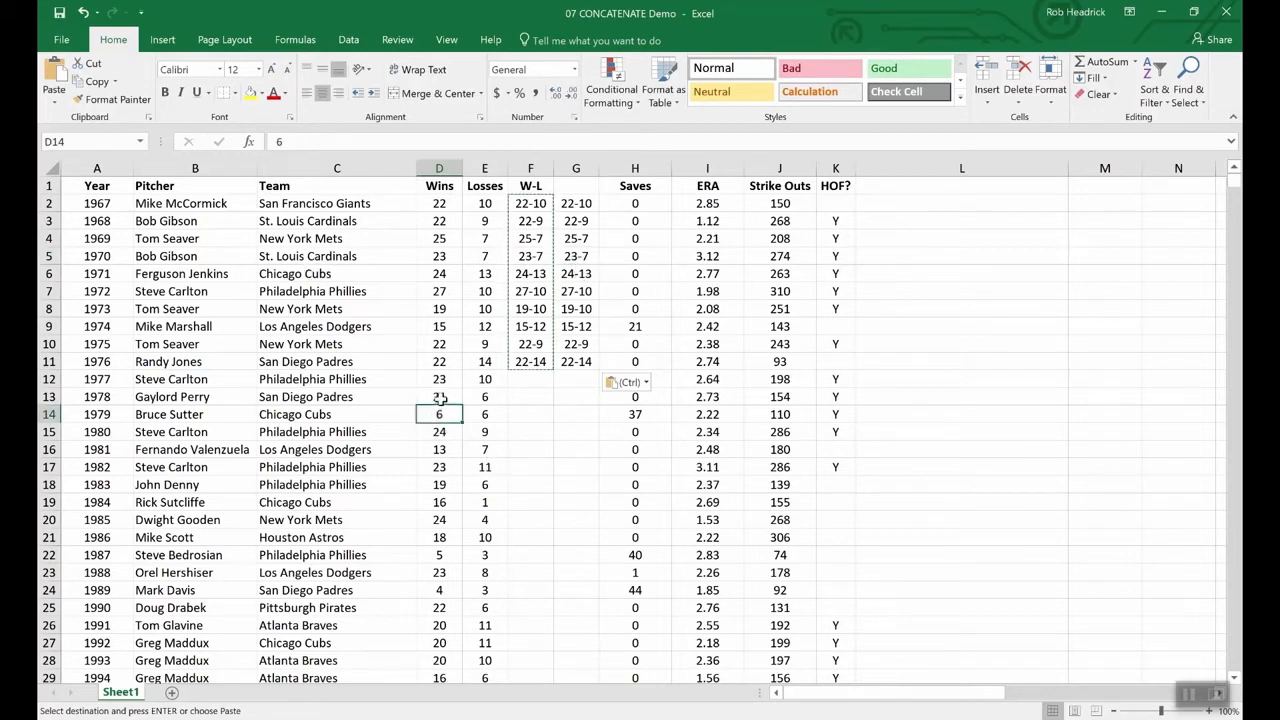
click(440, 397)
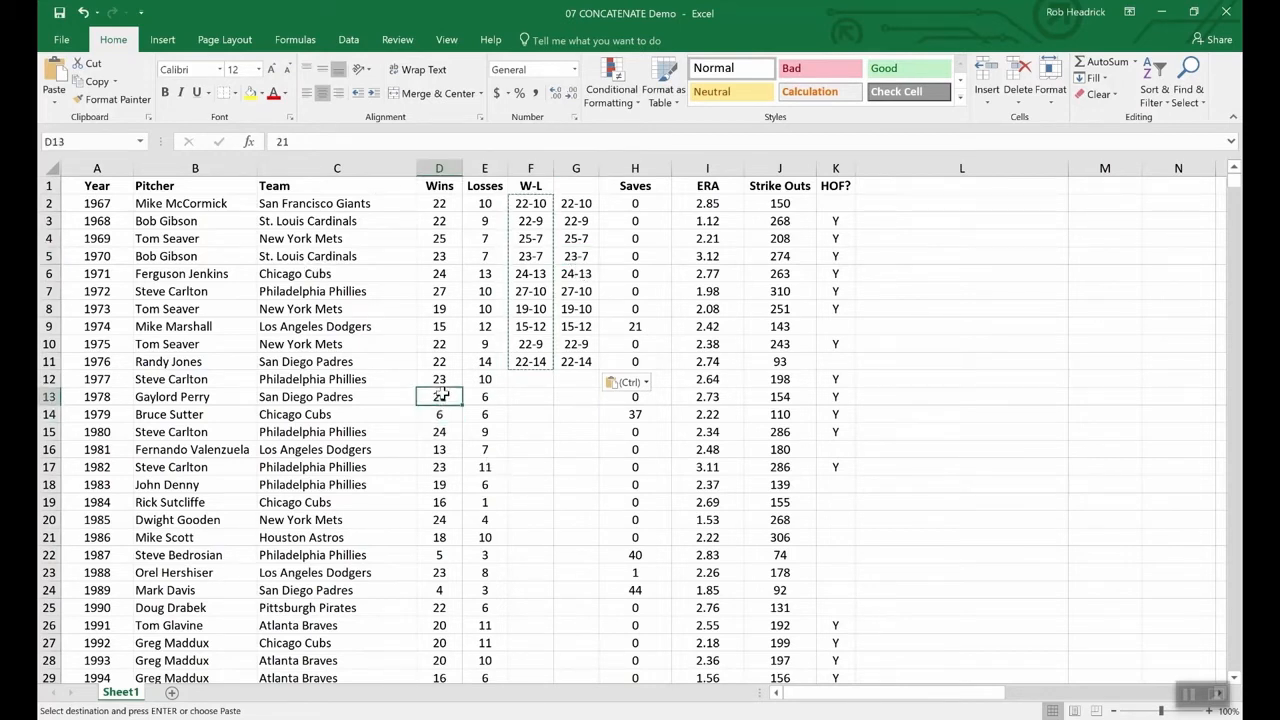
click(496, 395)
click(491, 379)
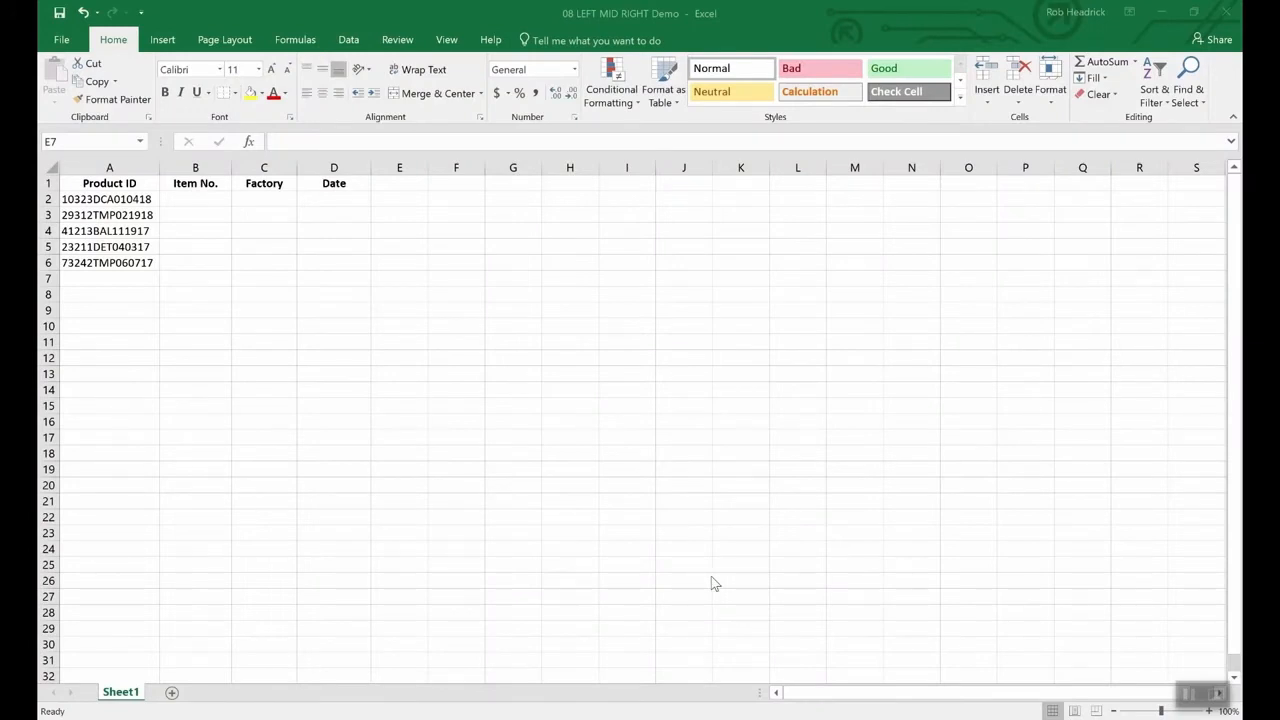
click(571, 529)
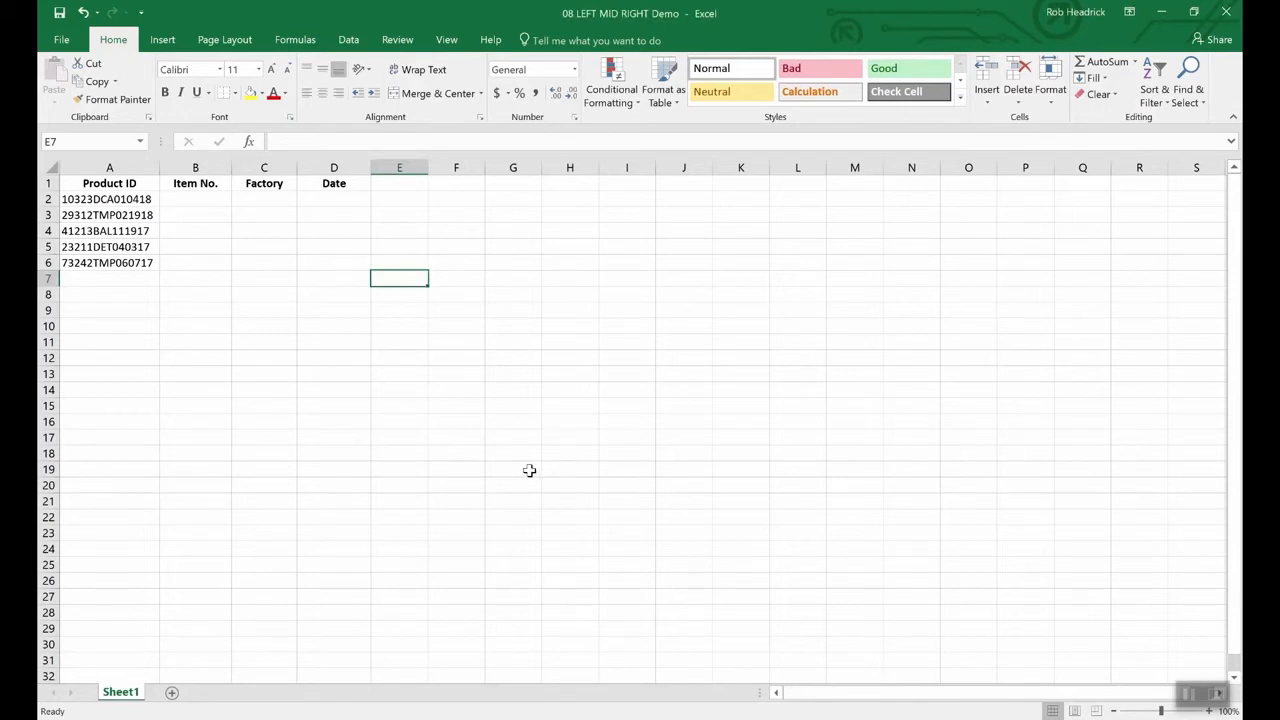
click(133, 203)
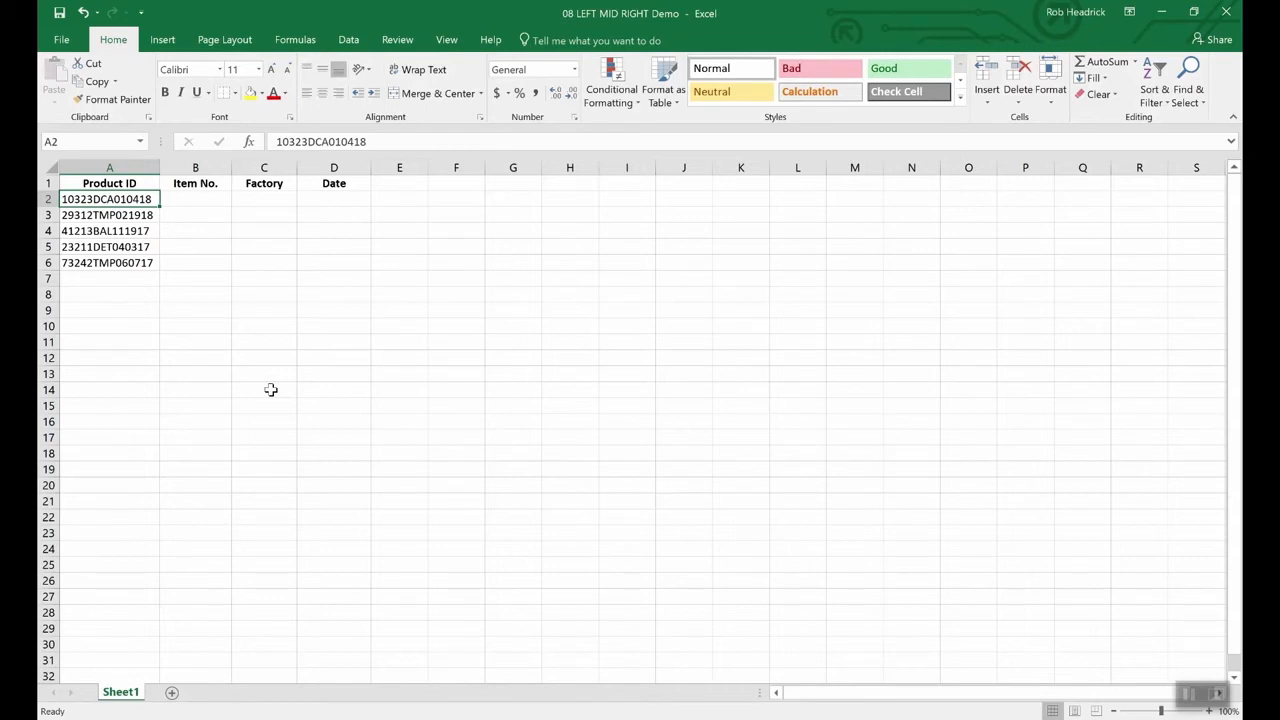
click(338, 201)
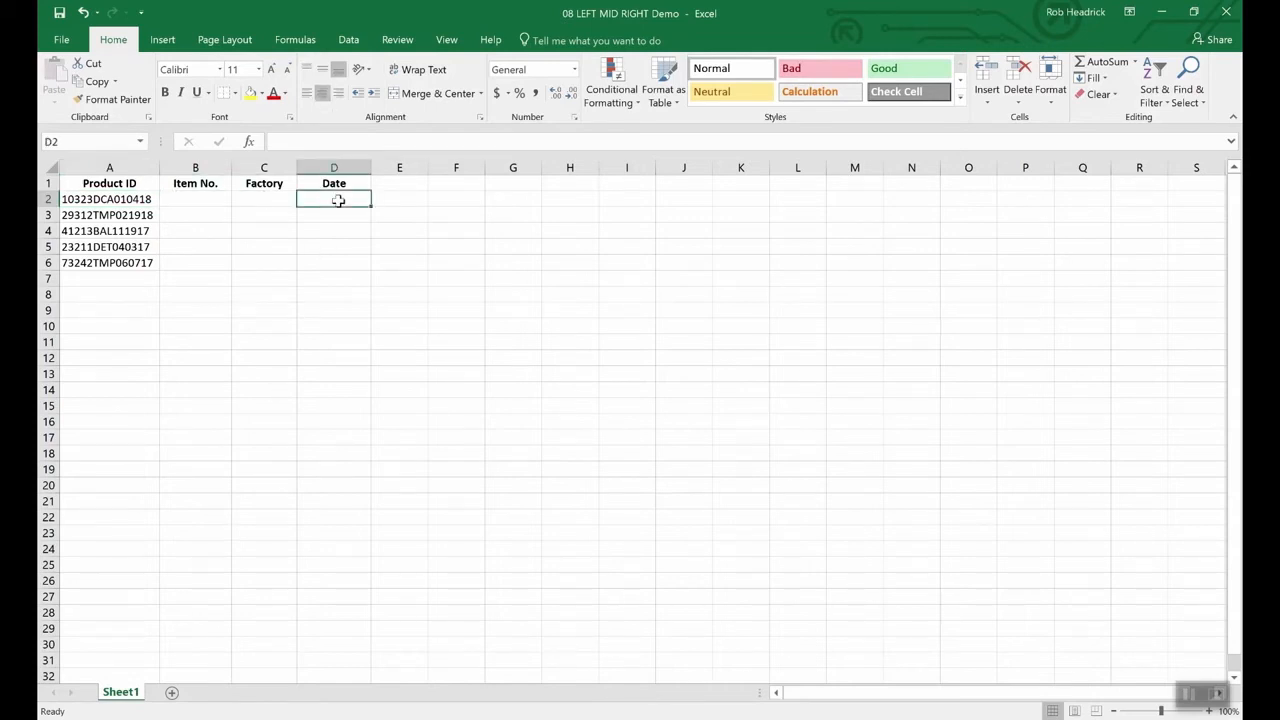
- Enter =RIGHT(A2,6) in D2, returning the date 010418 from the first Product ID
text(=right)
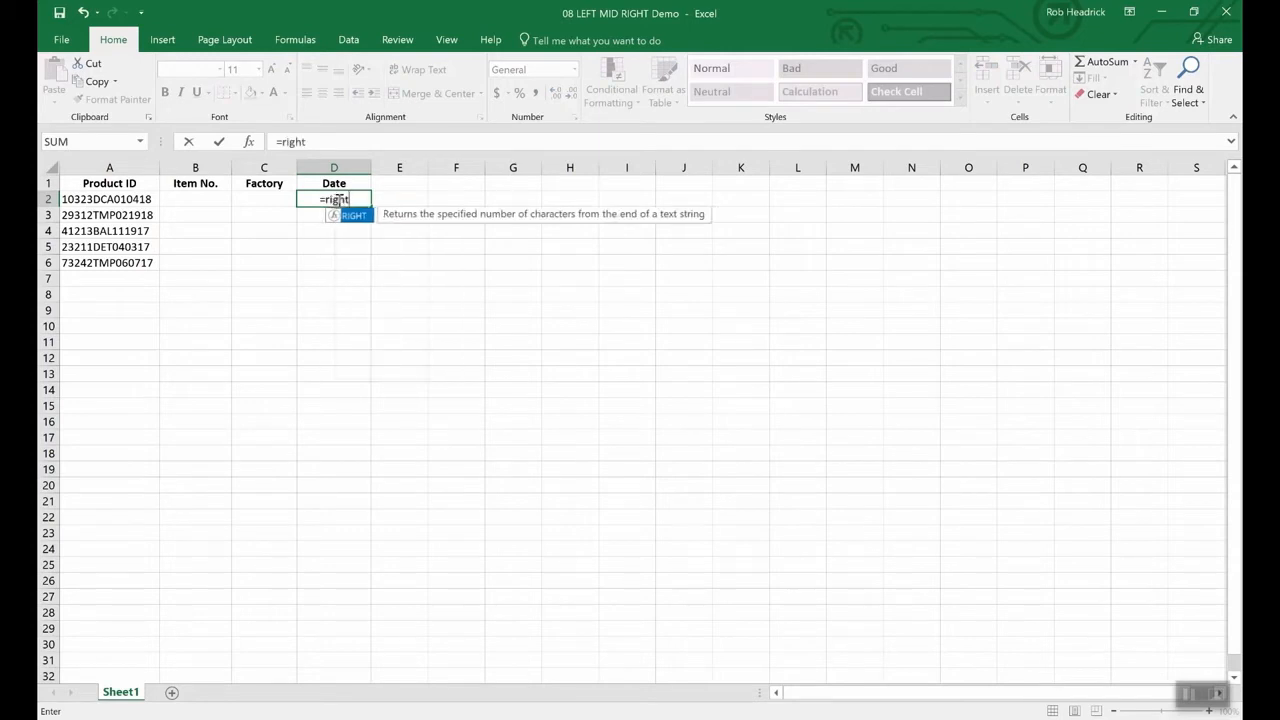
text(()
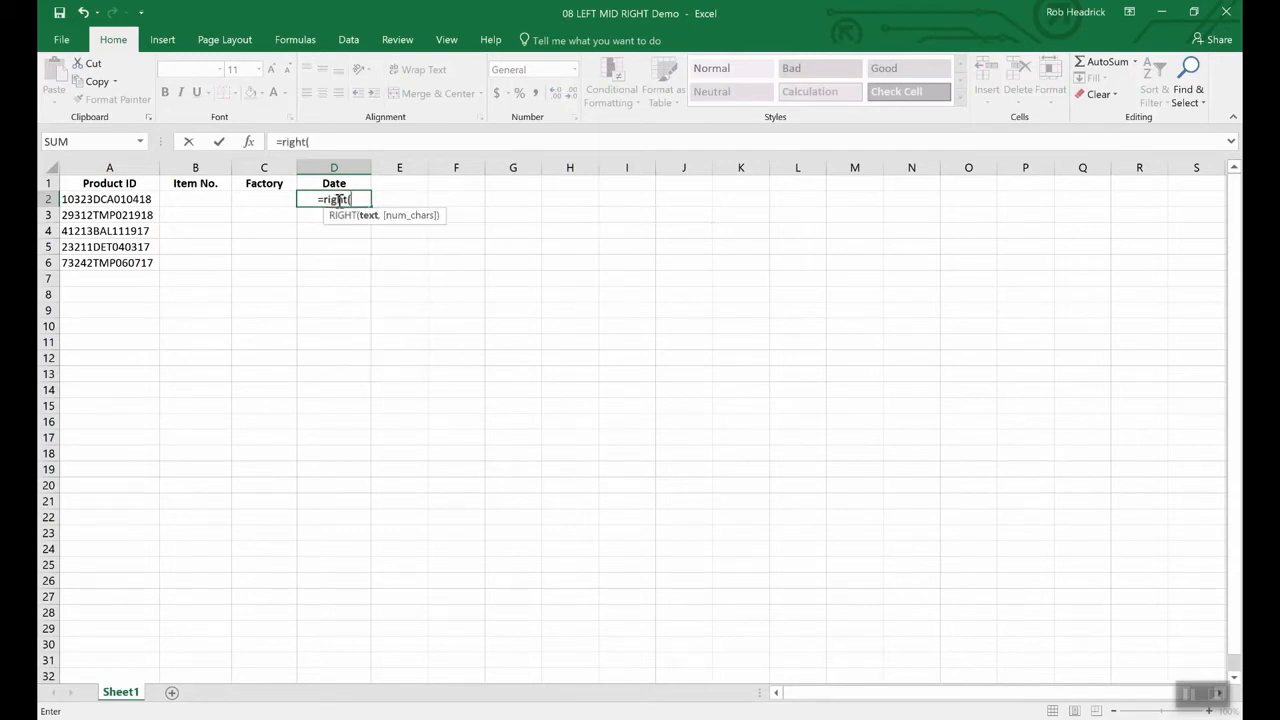
text(a2)
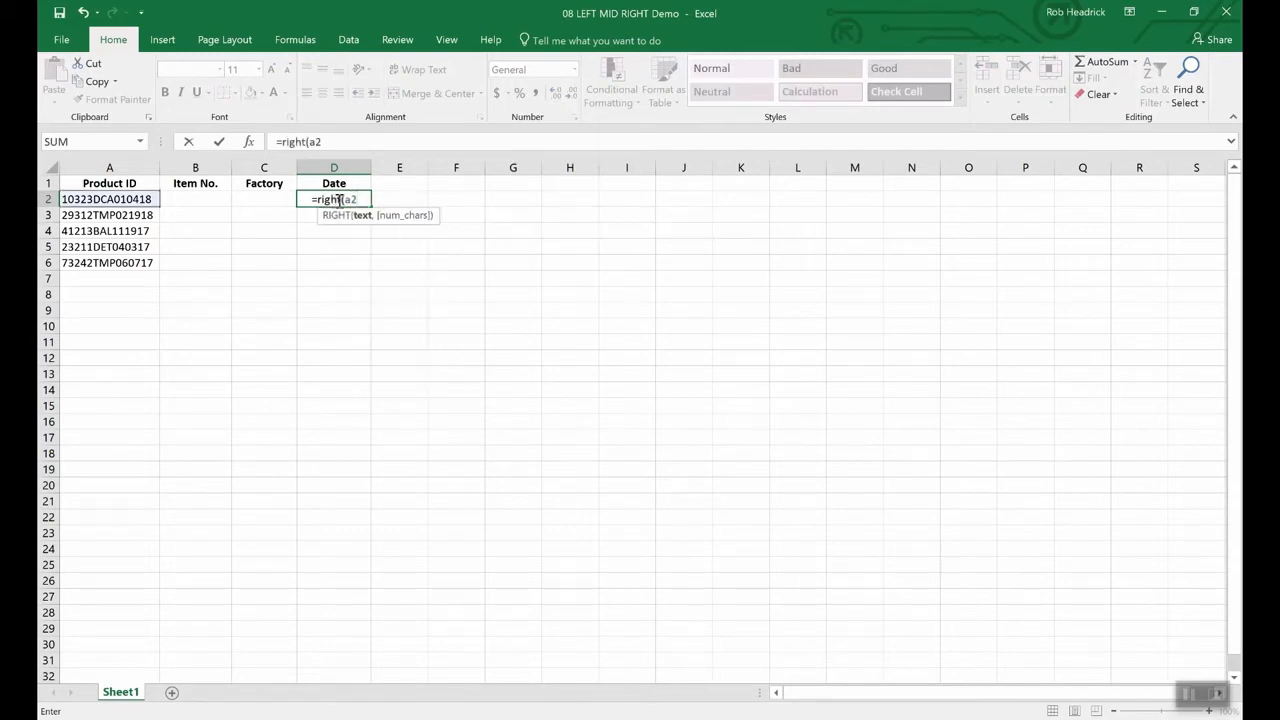
text(,)
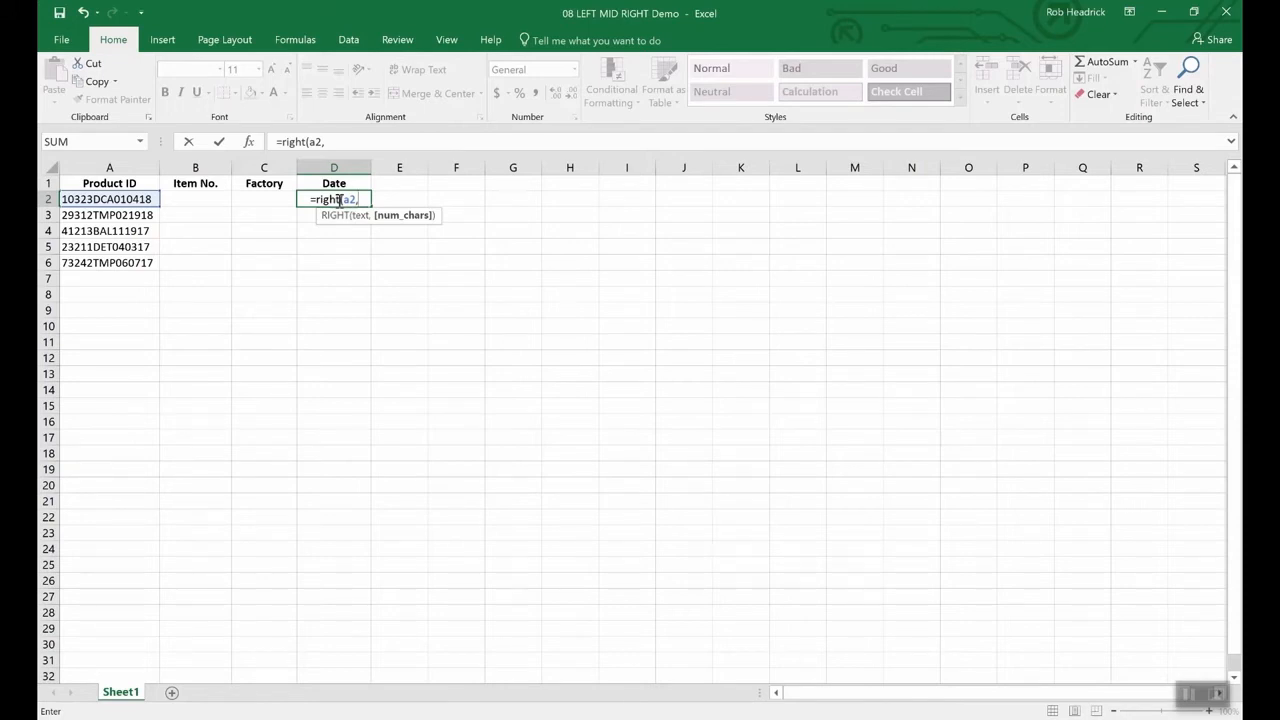
text(6)
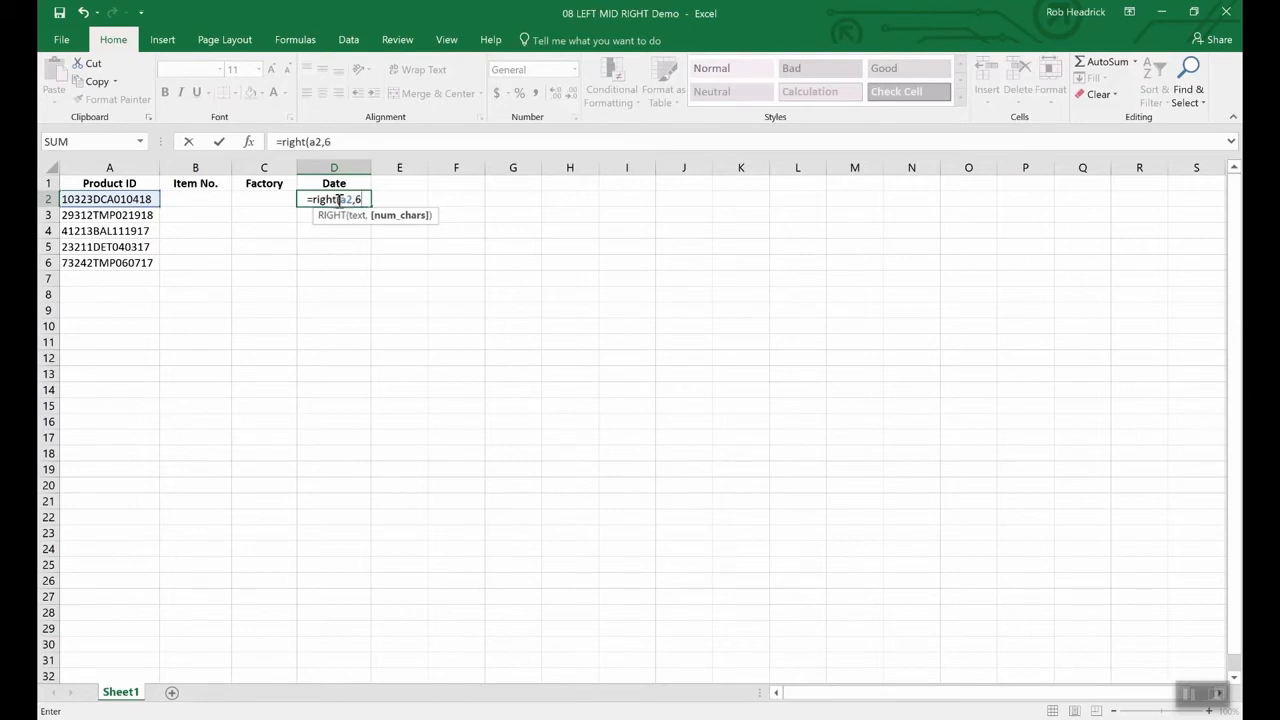
text())
key(Return)
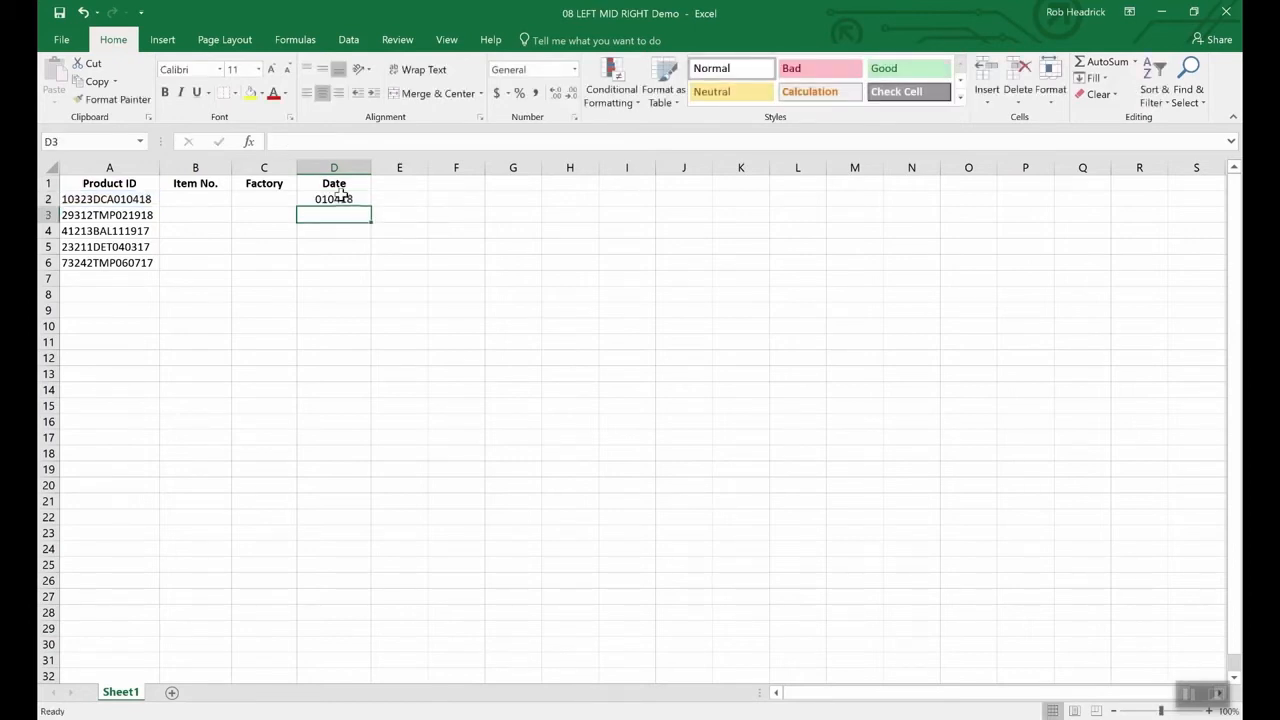
click(345, 200)
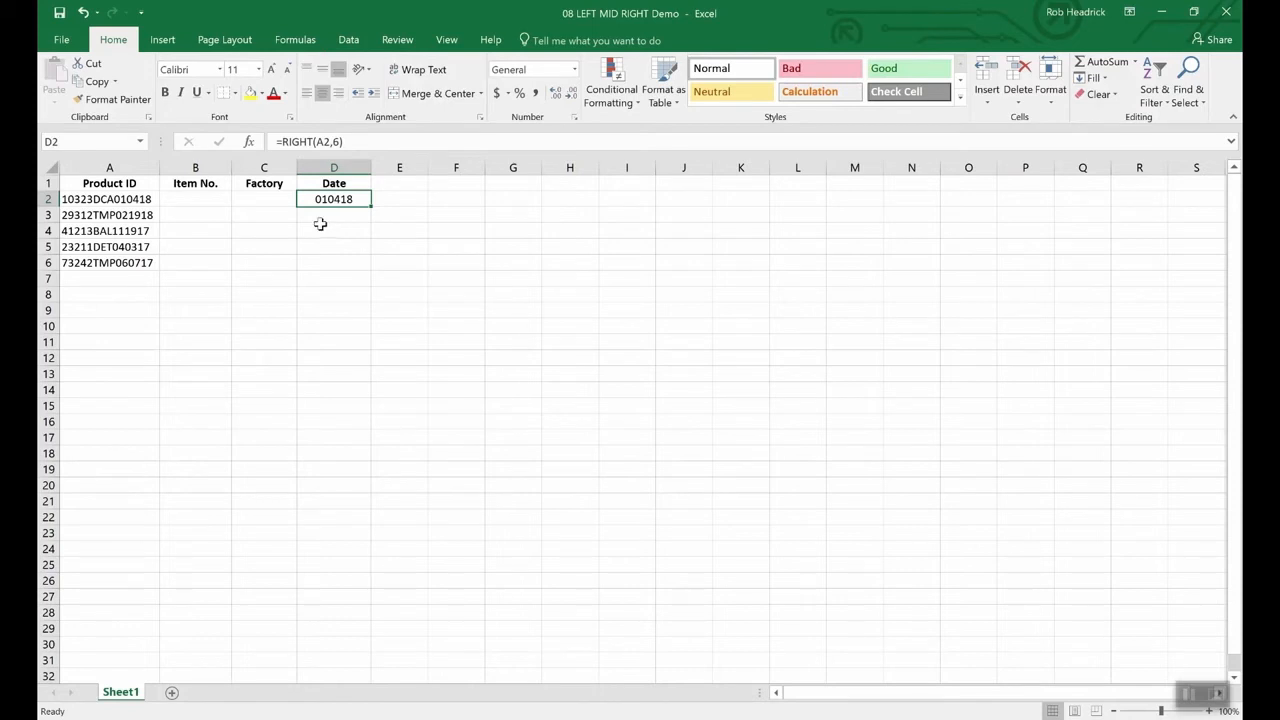
- Enter =LEFT(A2,5) in B2, returning item number 10323, and review the formula
click(201, 201)
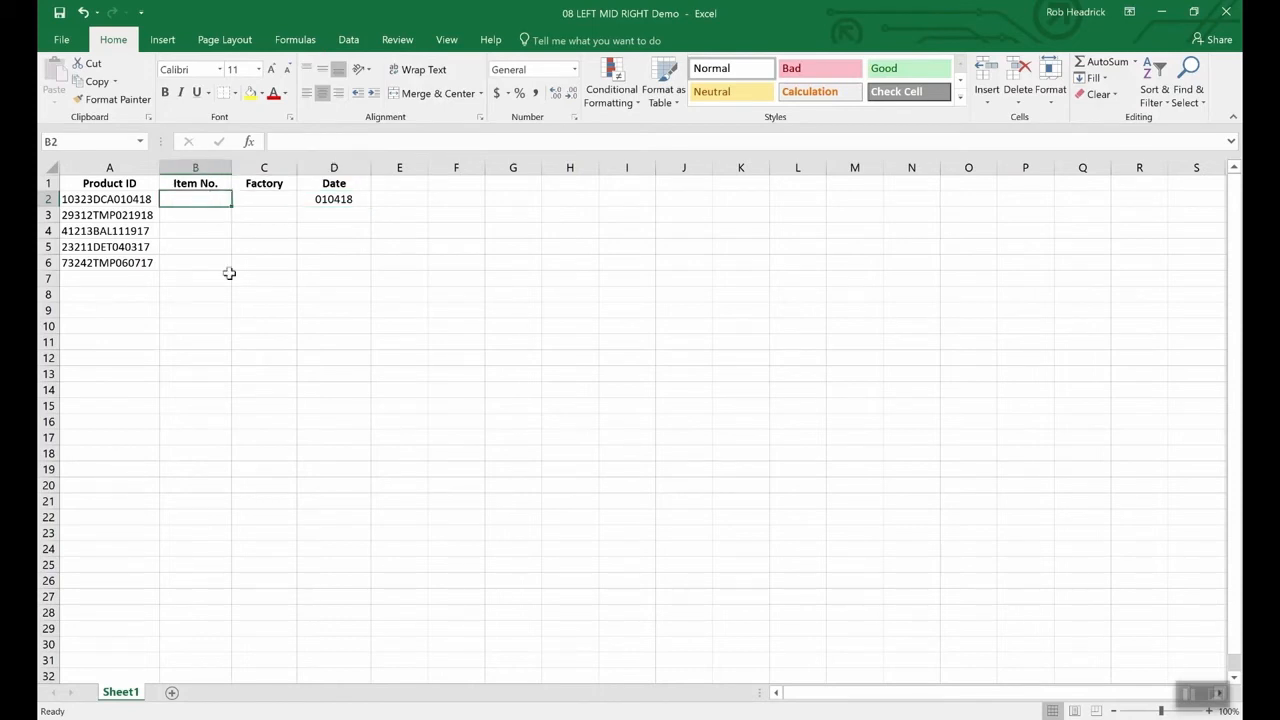
text(=)
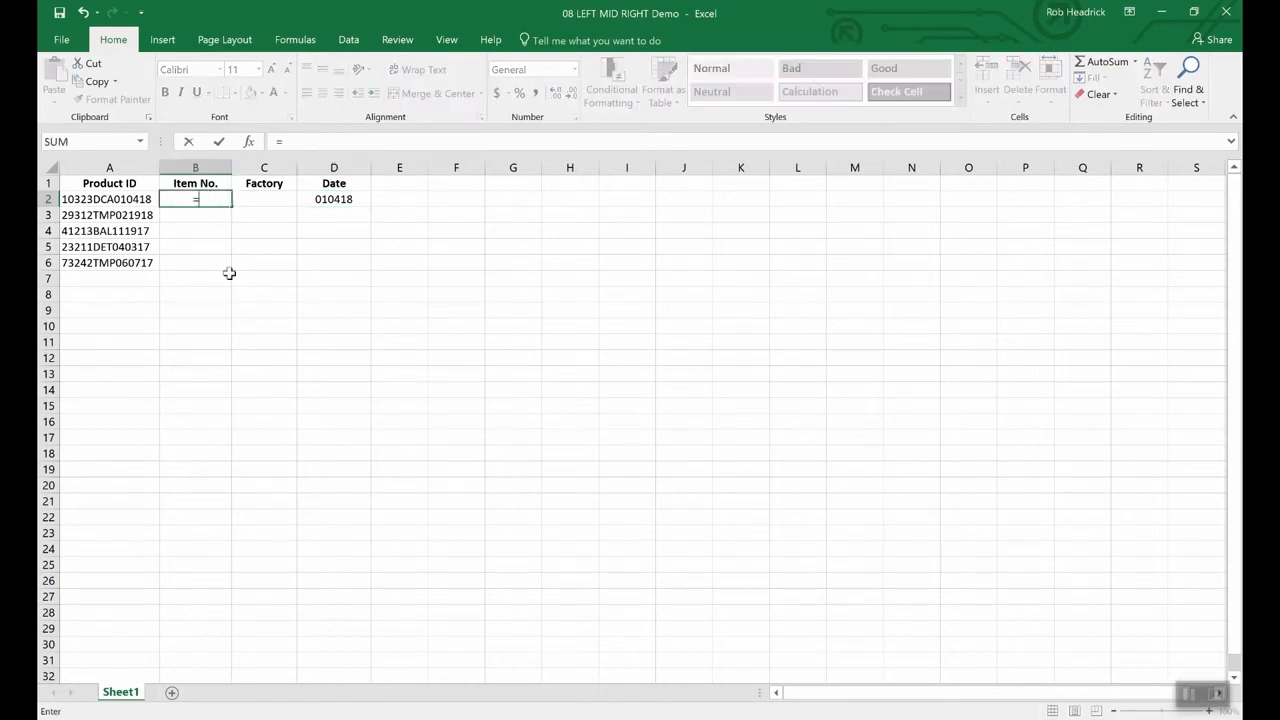
text(lef)
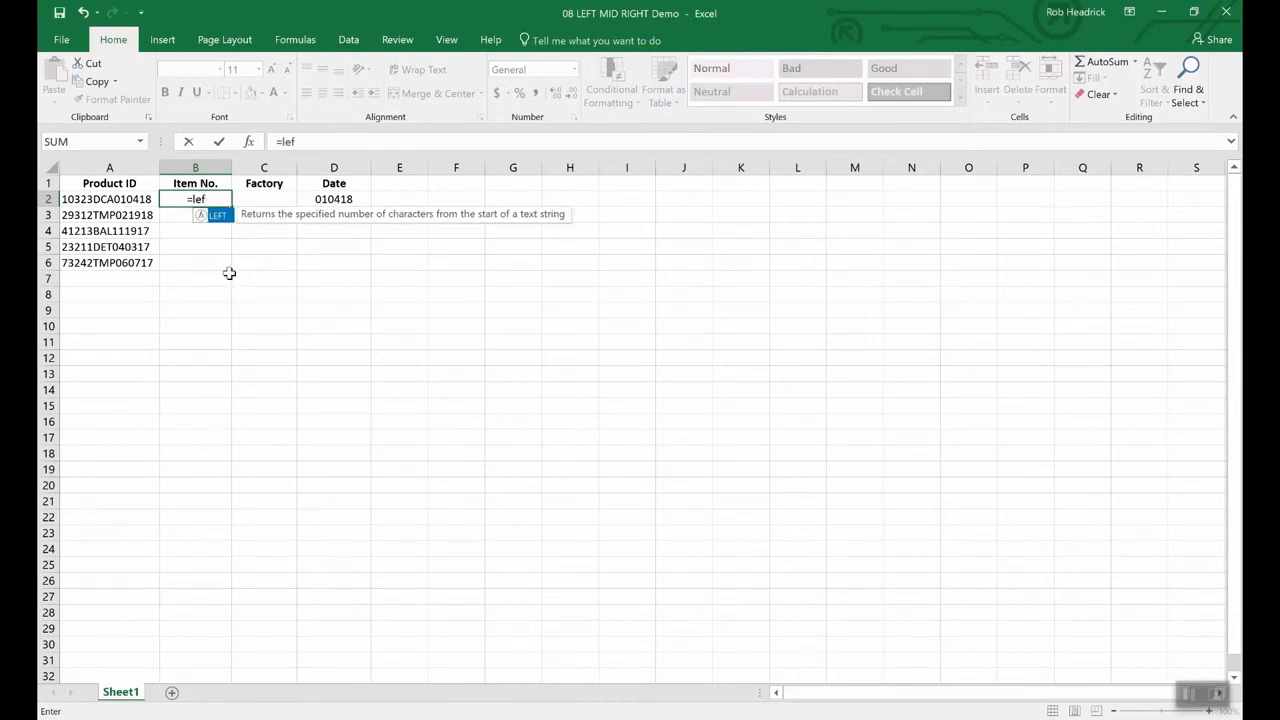
text(t(a)
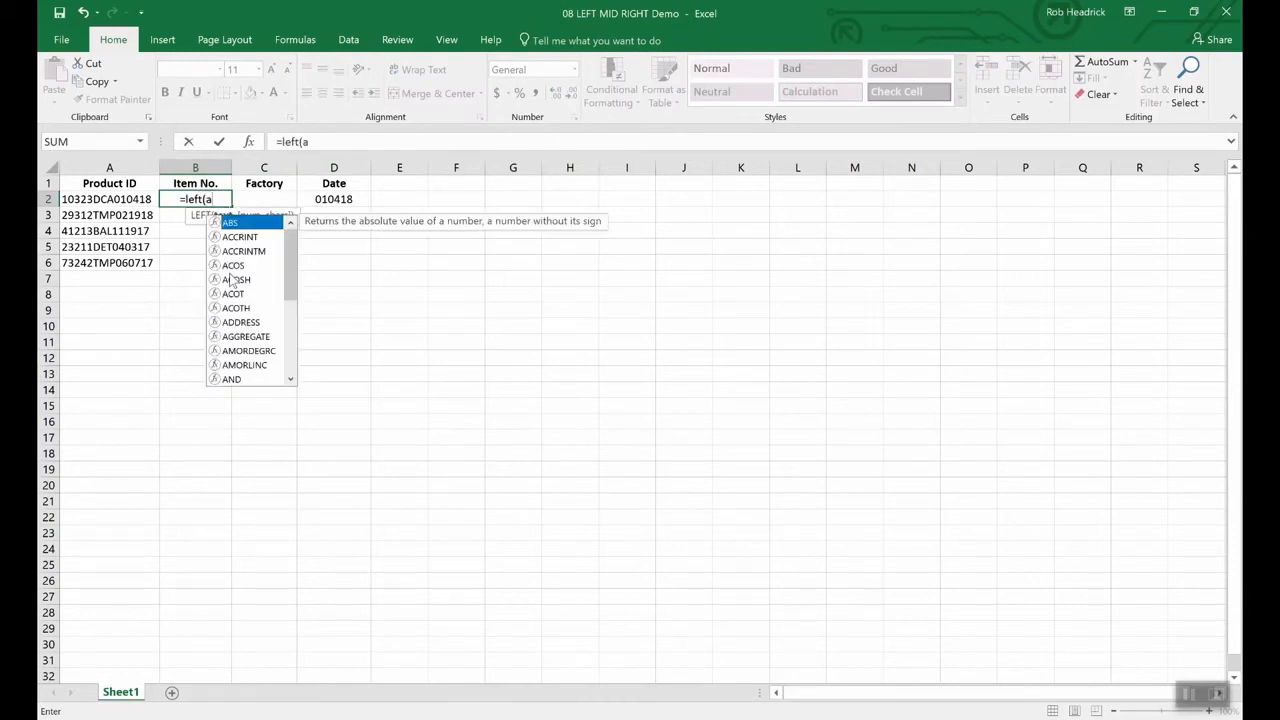
text(2,)
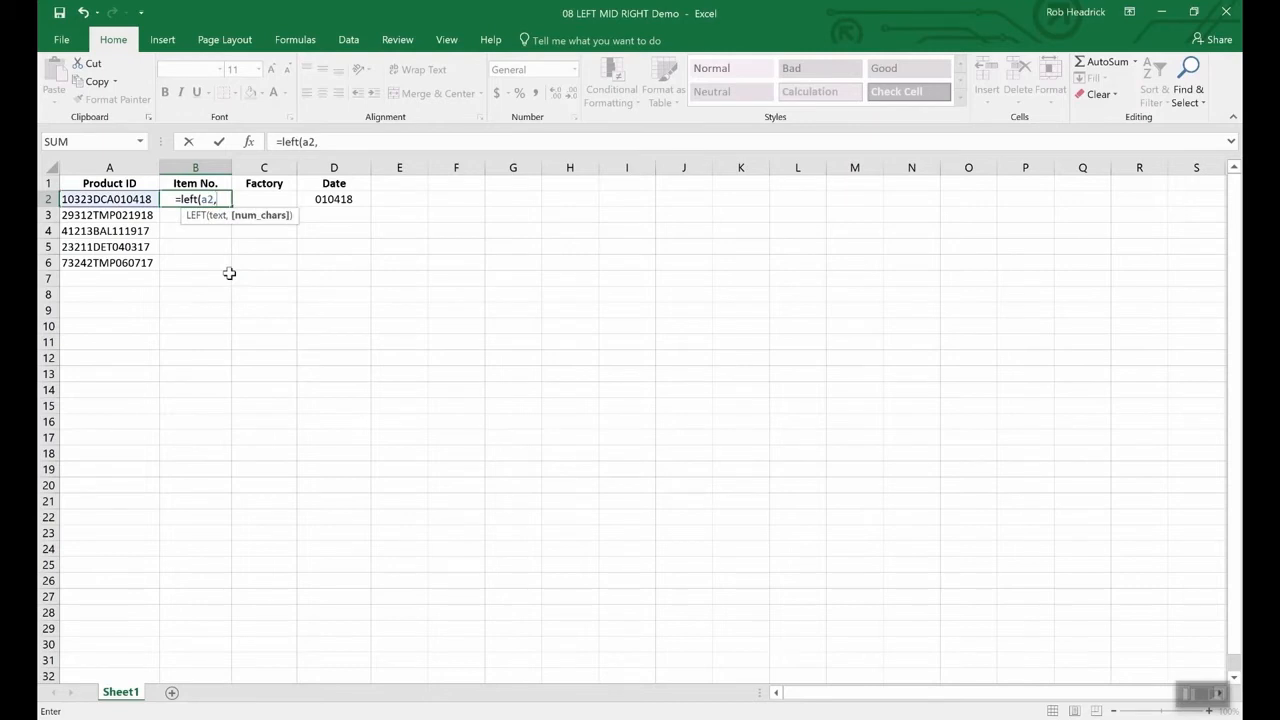
text(5)
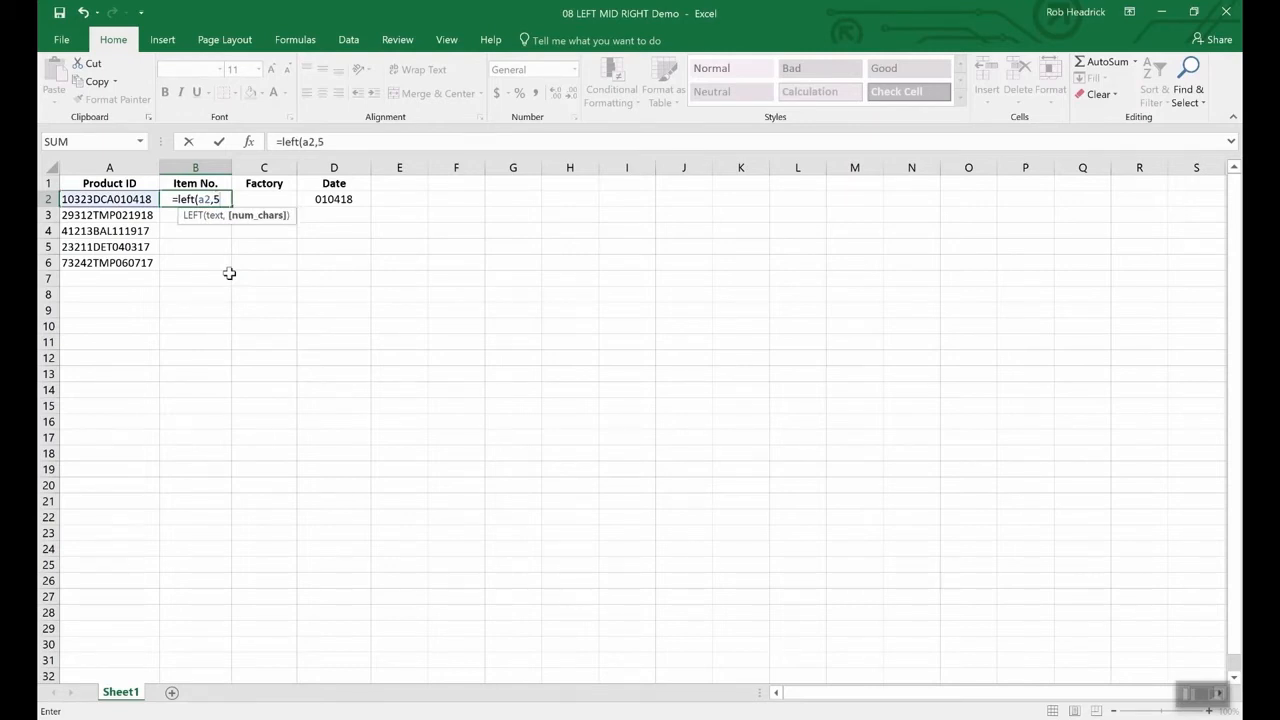
text())
key(Return)
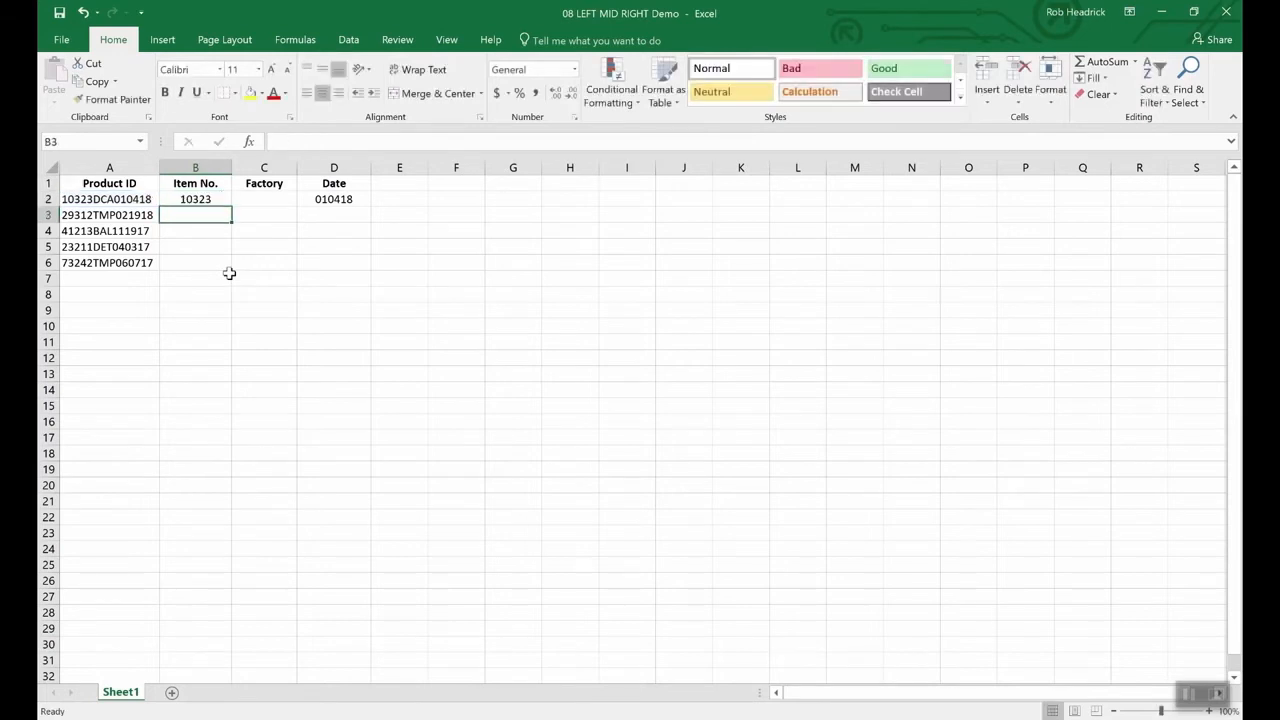
key(Up)
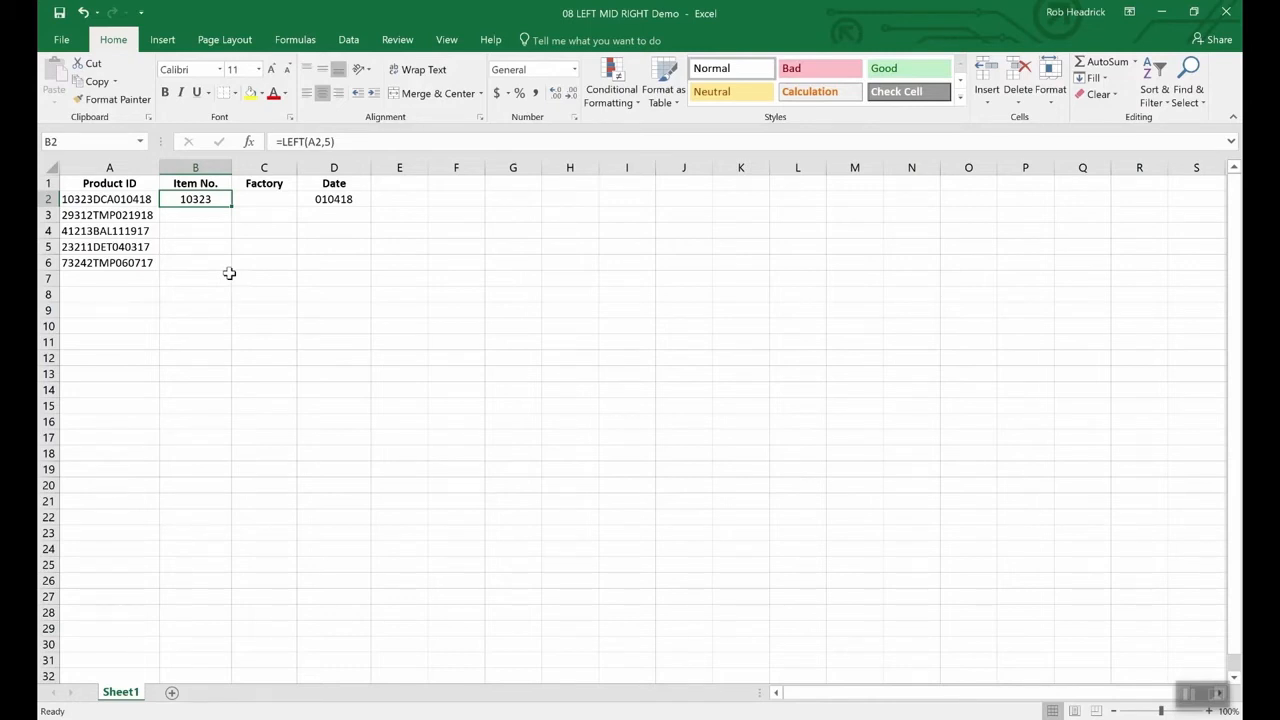
key(Right)
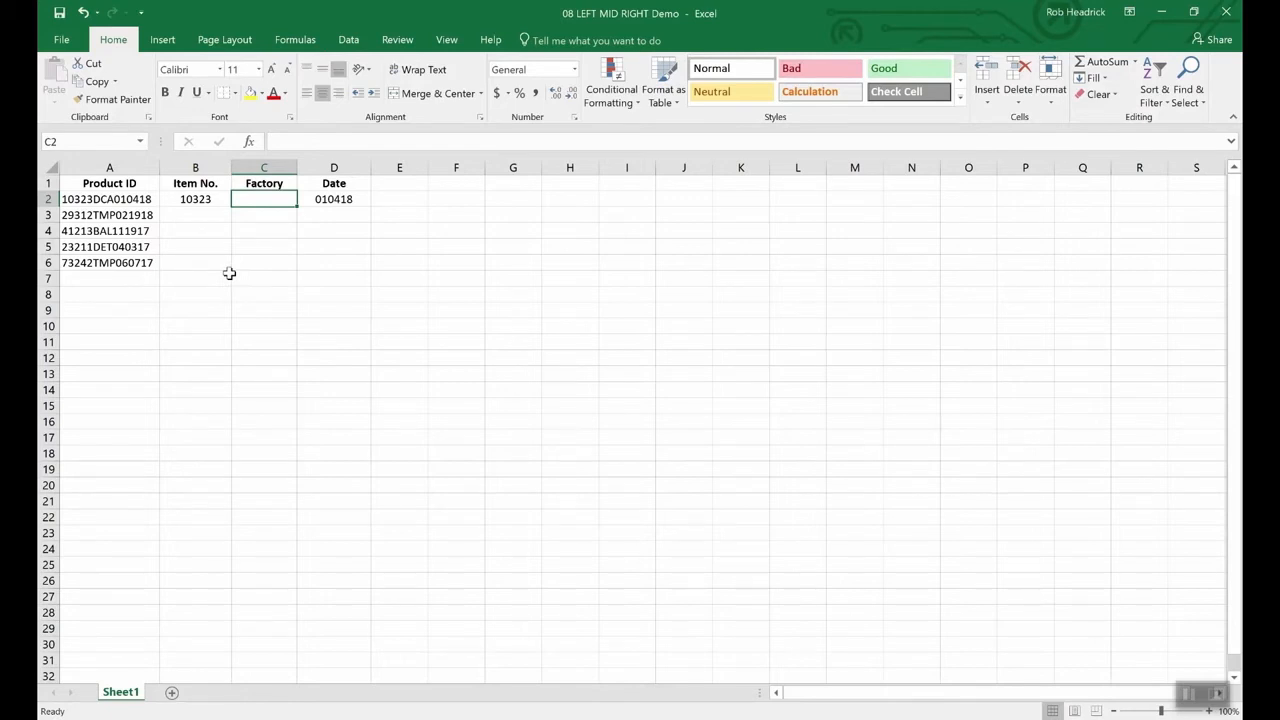
- Enter =MID(A2,6,3) in C2, returning the factory code DCA
text(=)
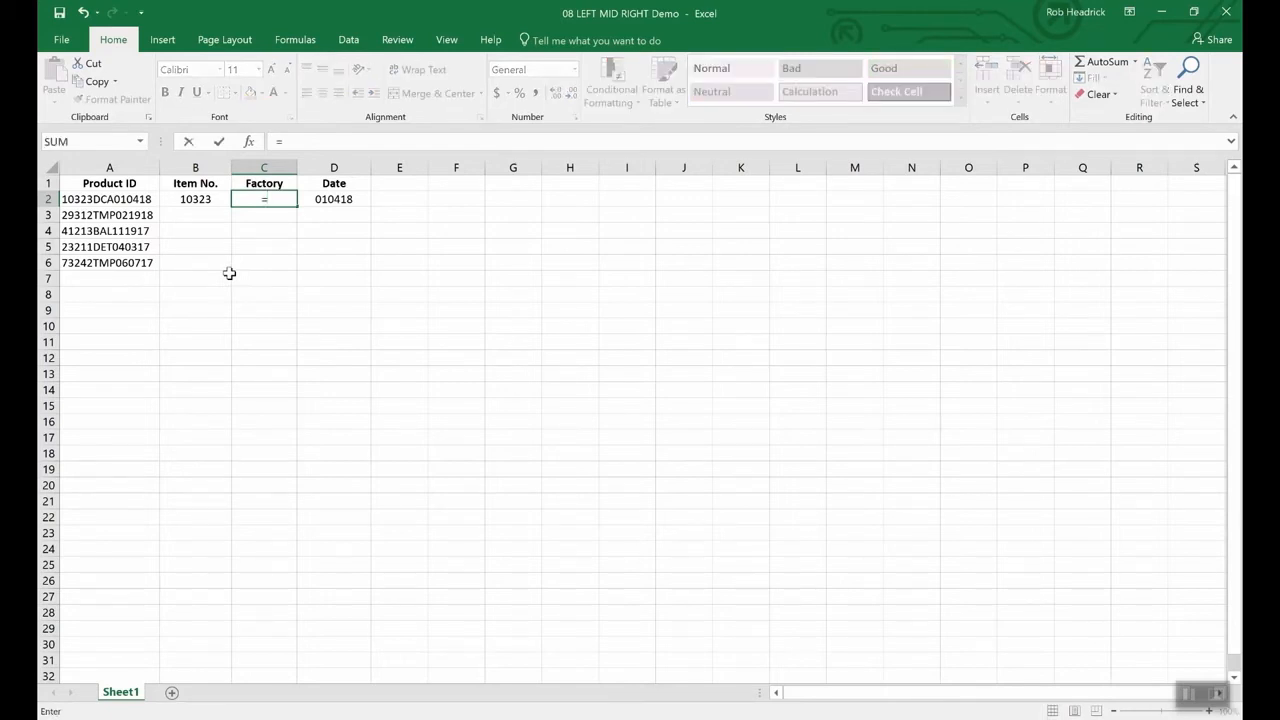
text(mid(a2)
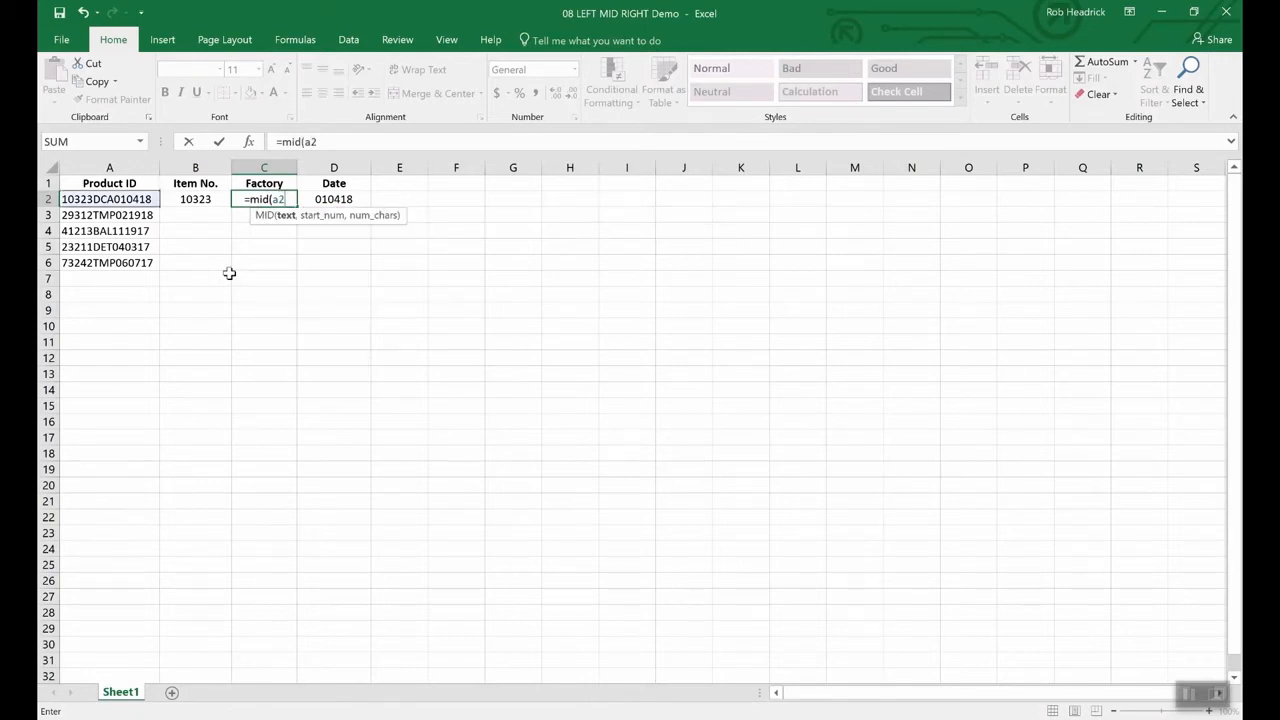
text(,)
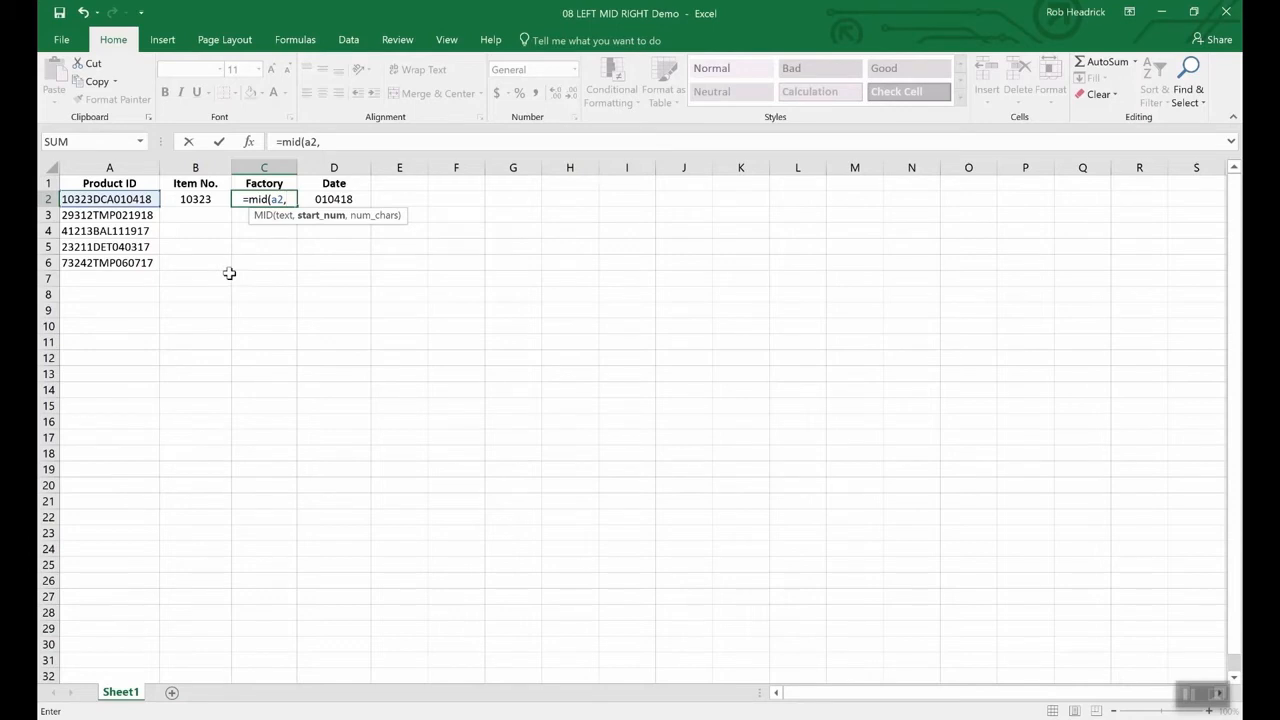
text(6)
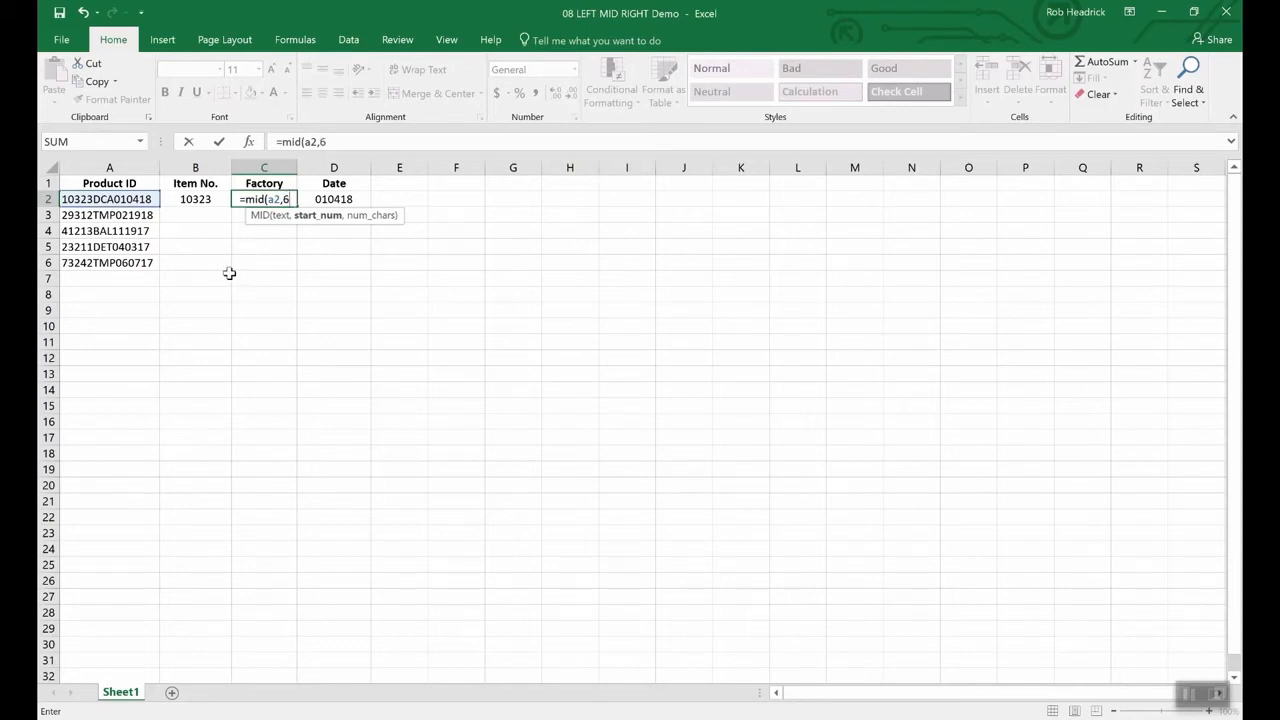
text(,)
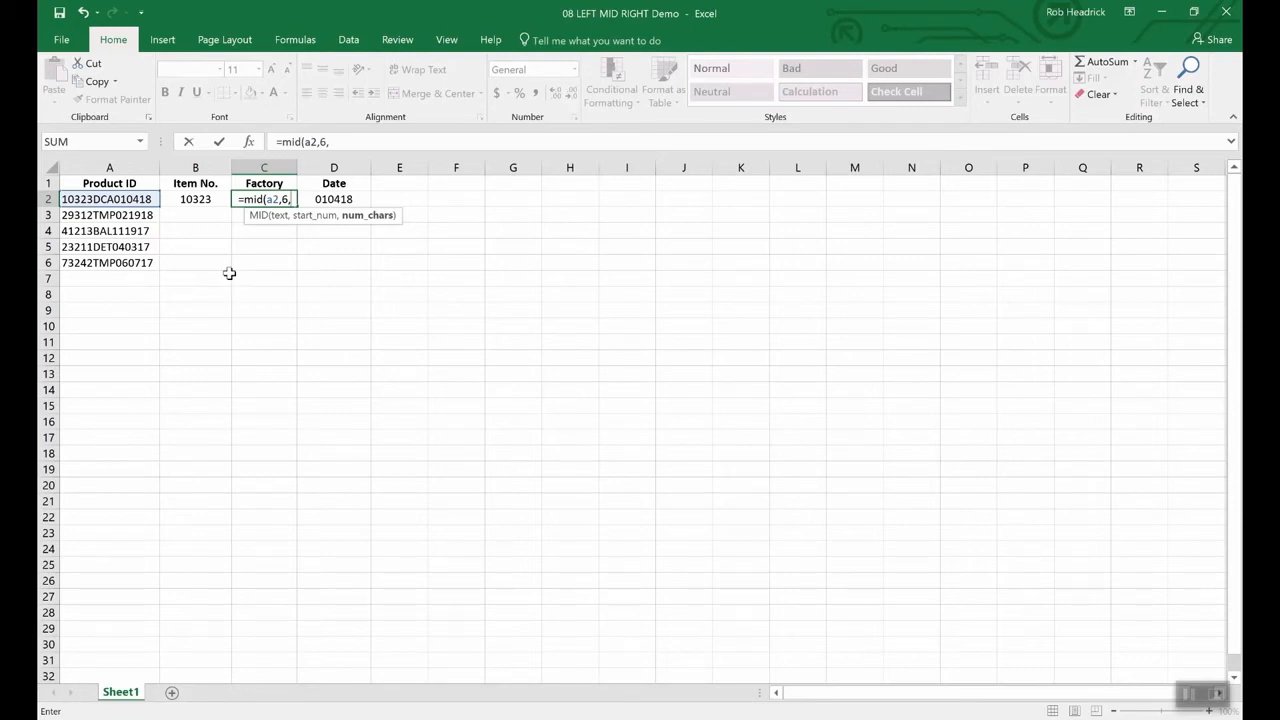
text(3)
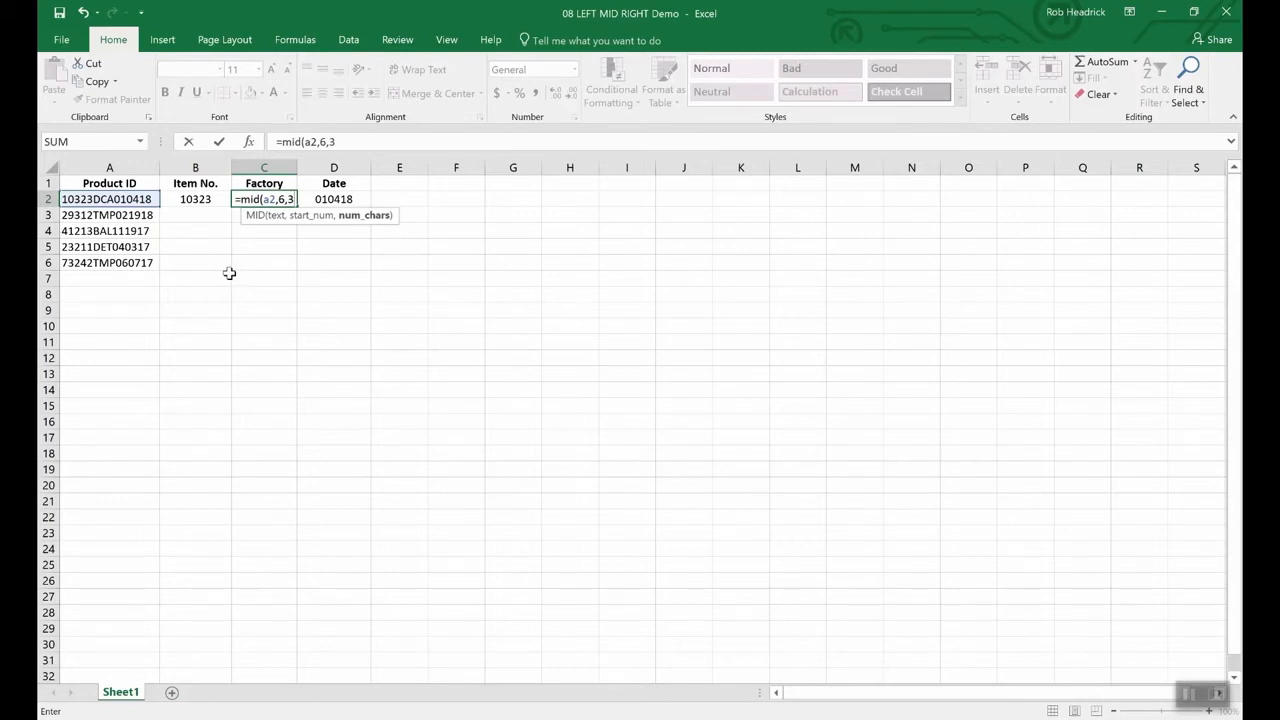
key(Return)
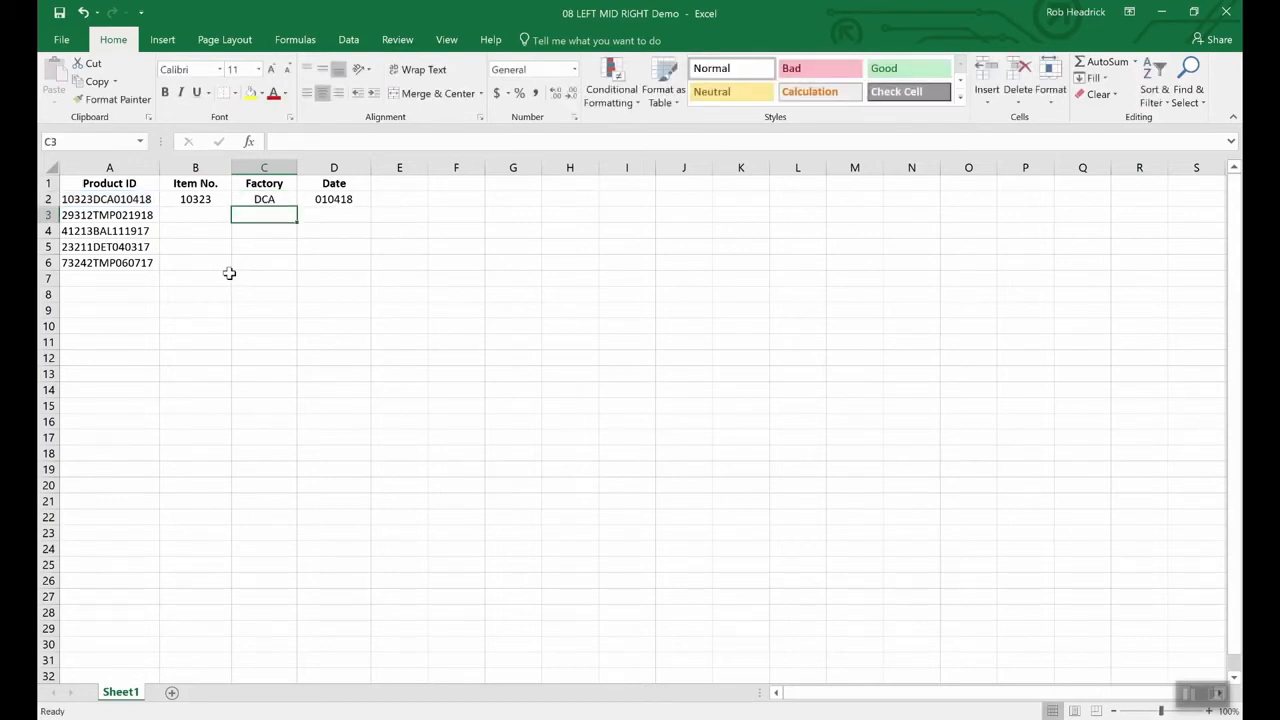
click(266, 204)
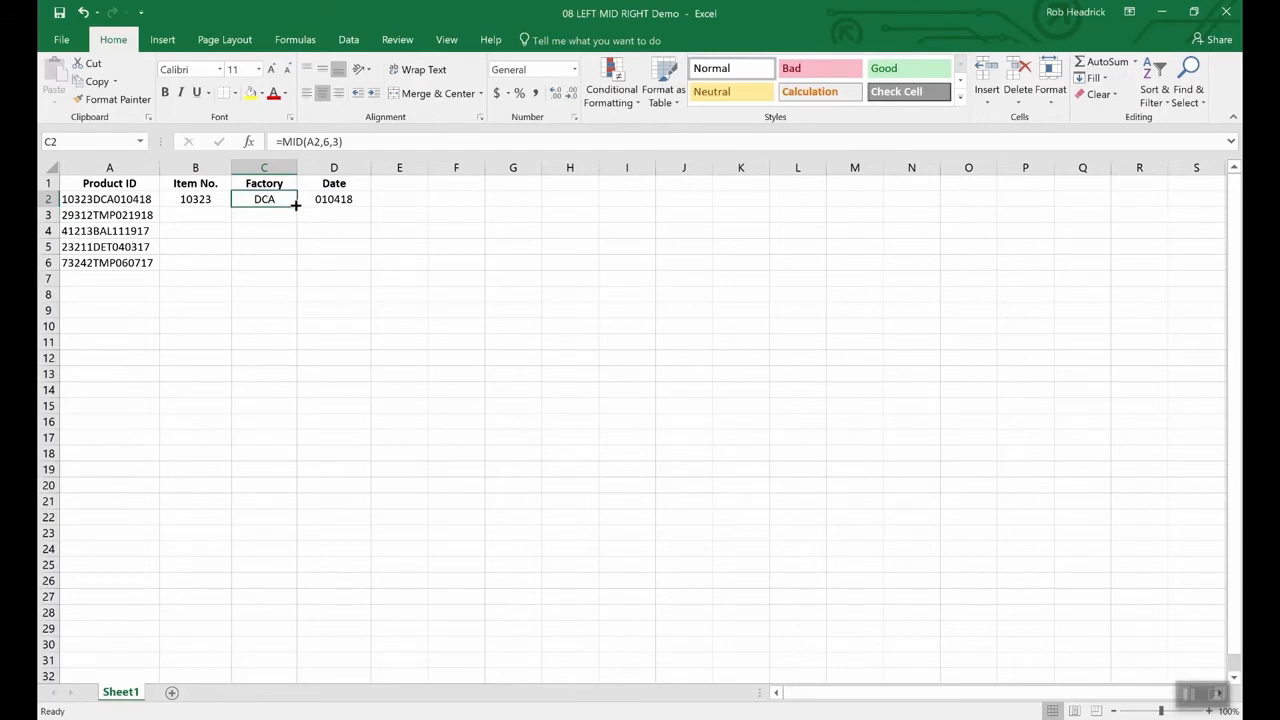
- Fill C2's MID formula down to C6, yielding factory codes DCA, TMP, BAL, DET and TMP
drag(296, 209, 292, 272)
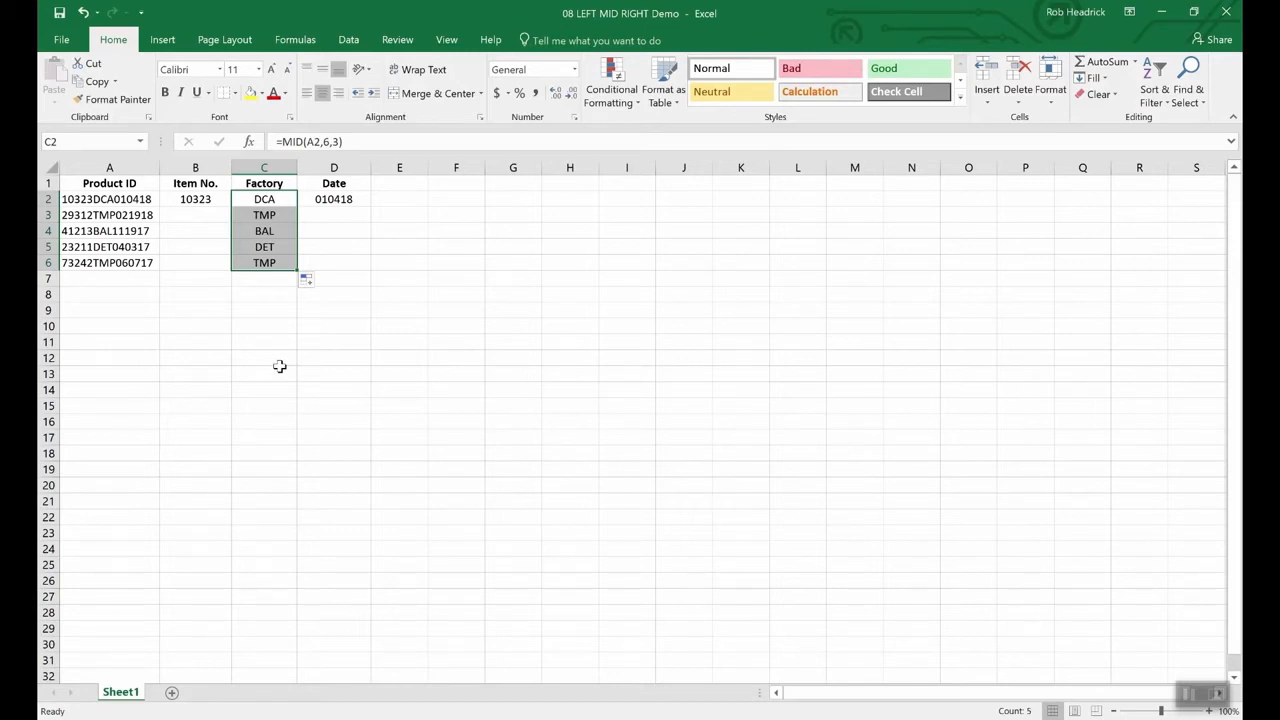
key(Left)
key(Left)
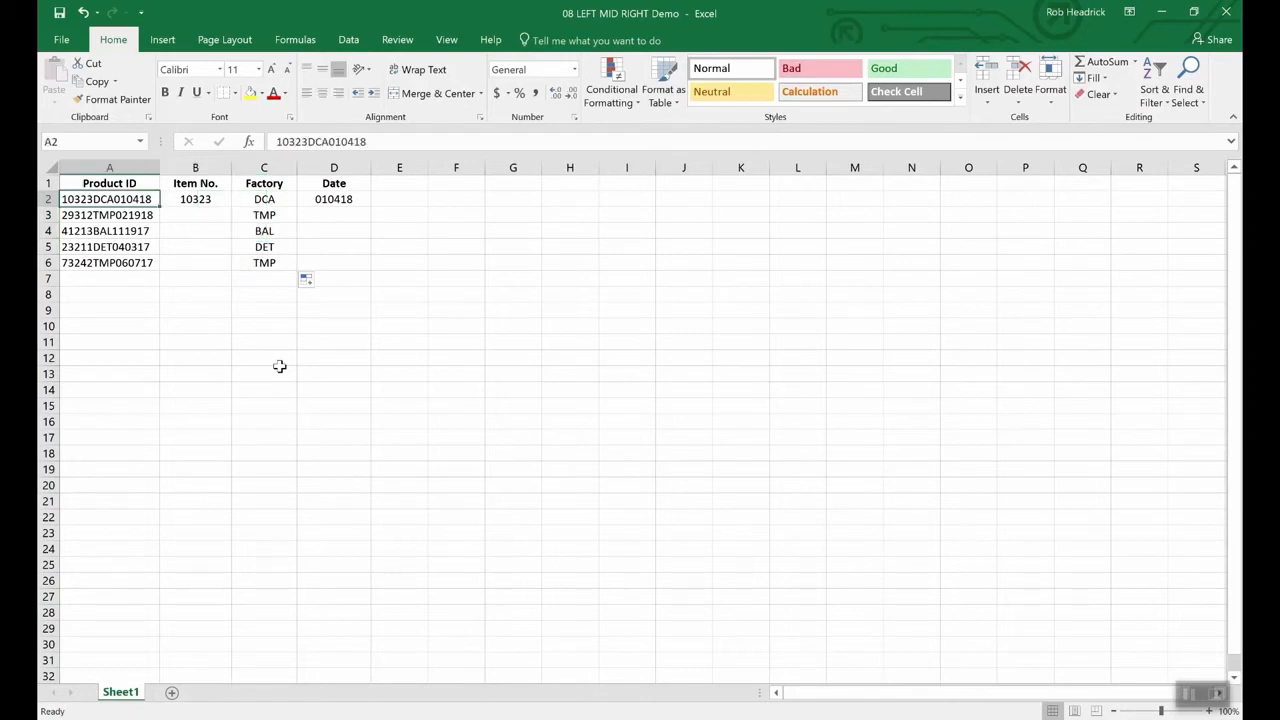
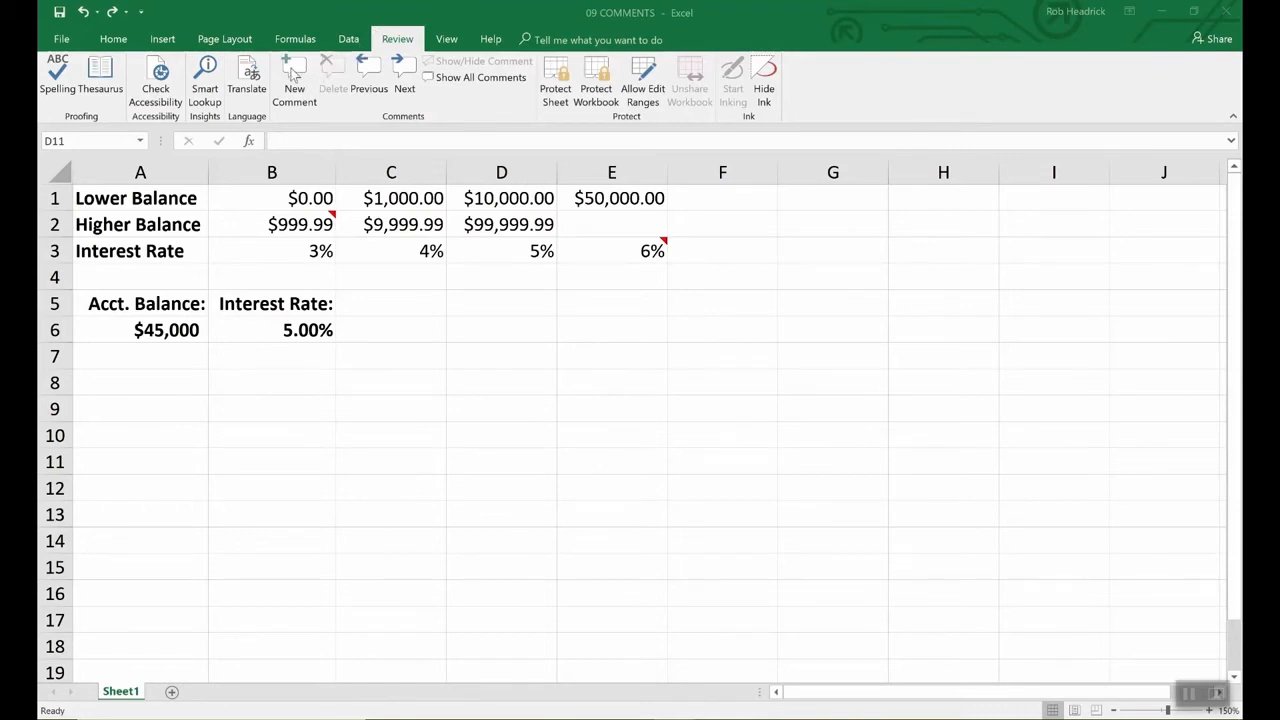
- Add the comment 'Remember to double check rates above.' to interest rate cell B6
click(312, 332)
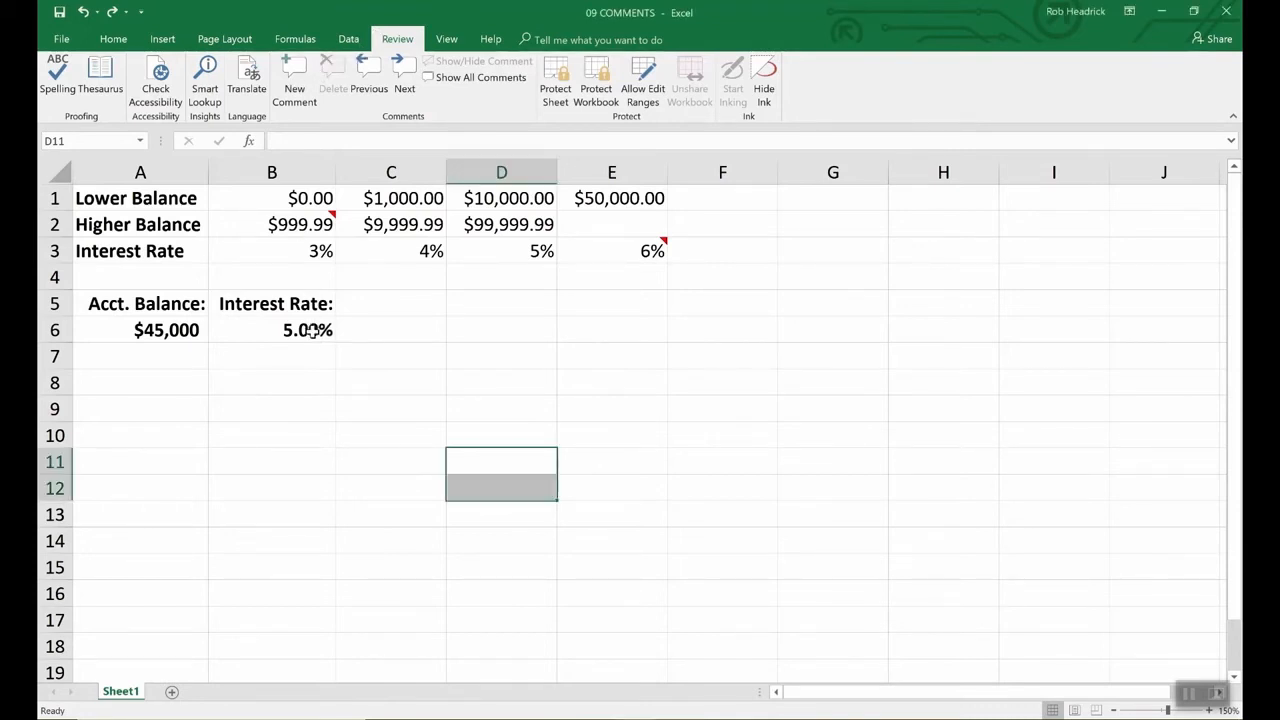
click(312, 332)
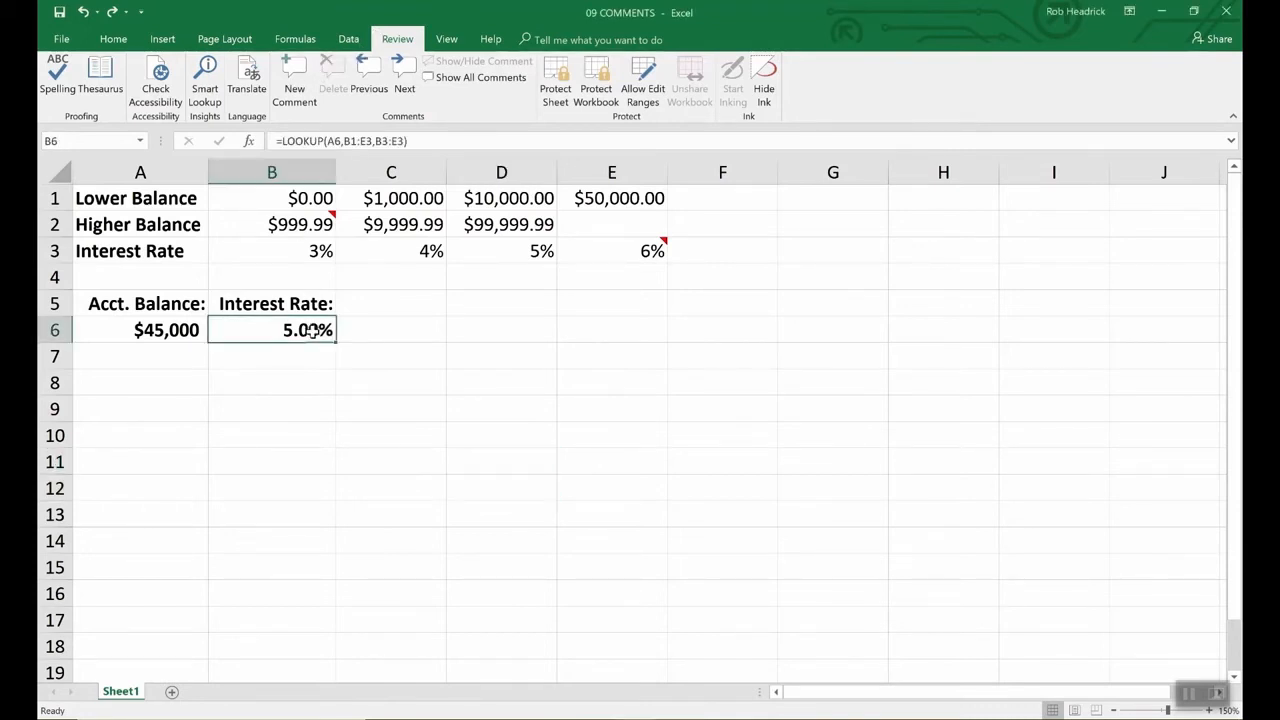
click(292, 75)
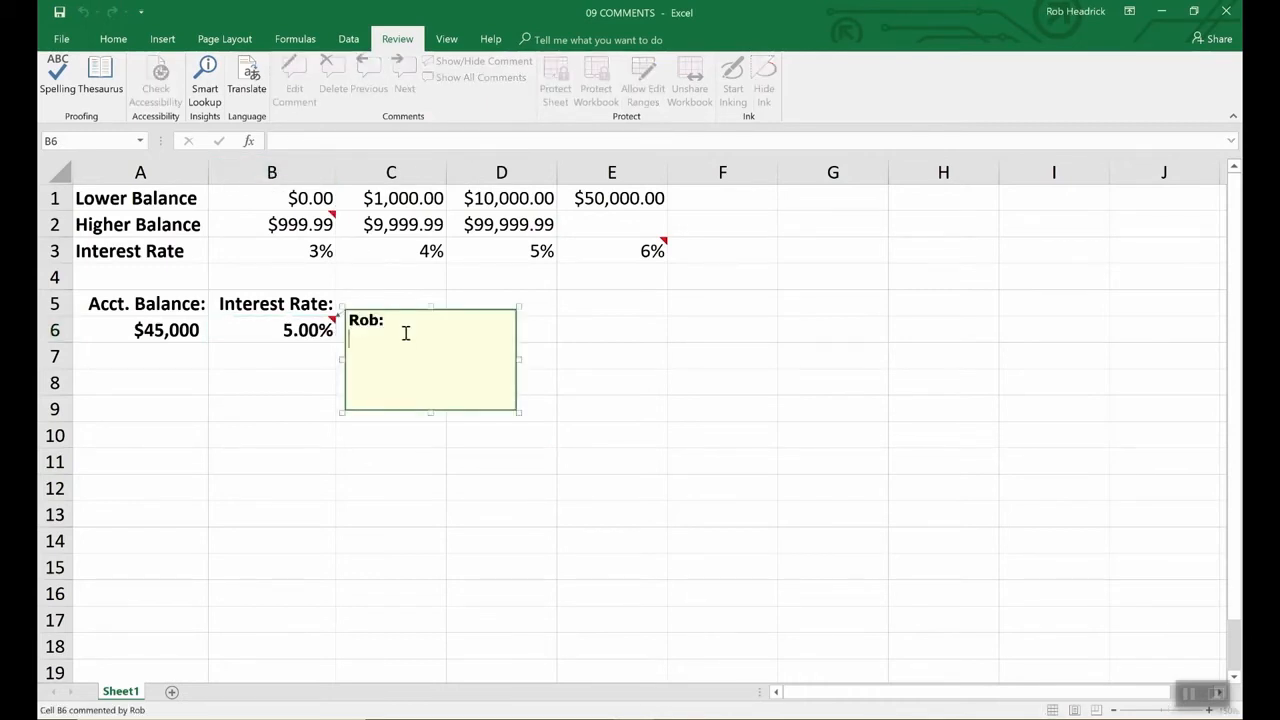
text(Remember to d)
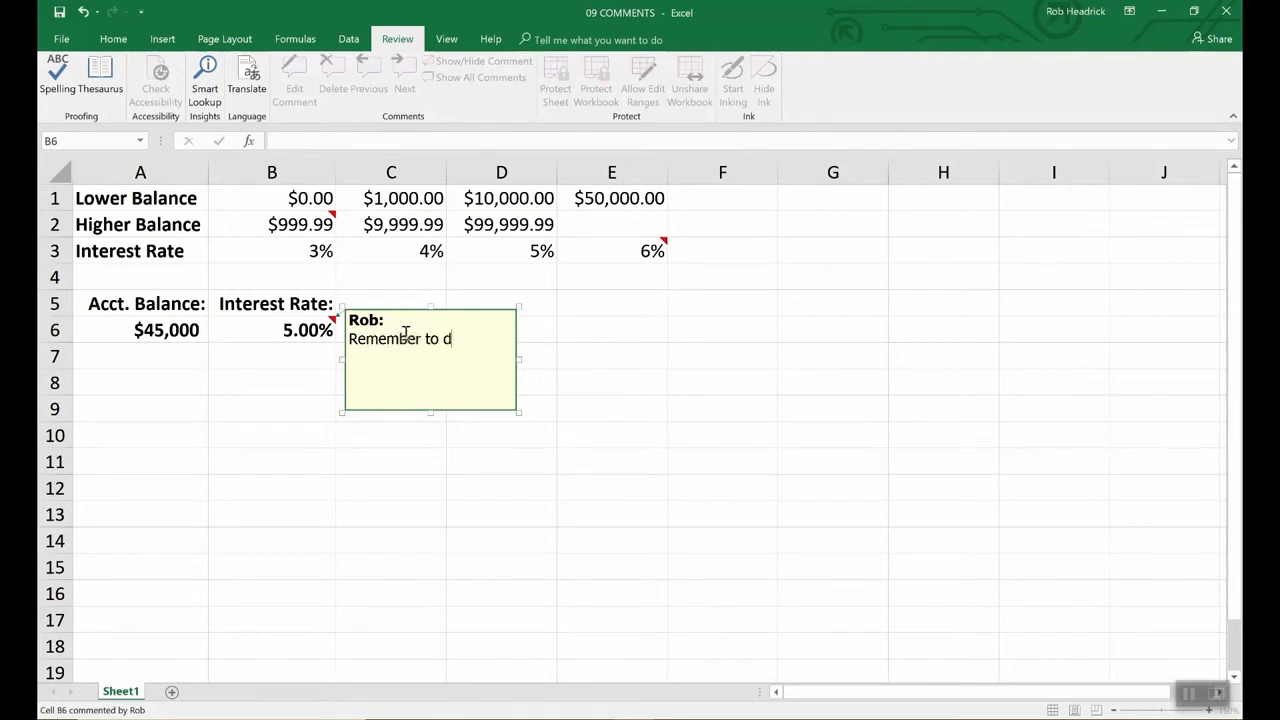
text(ouble check rates above.)
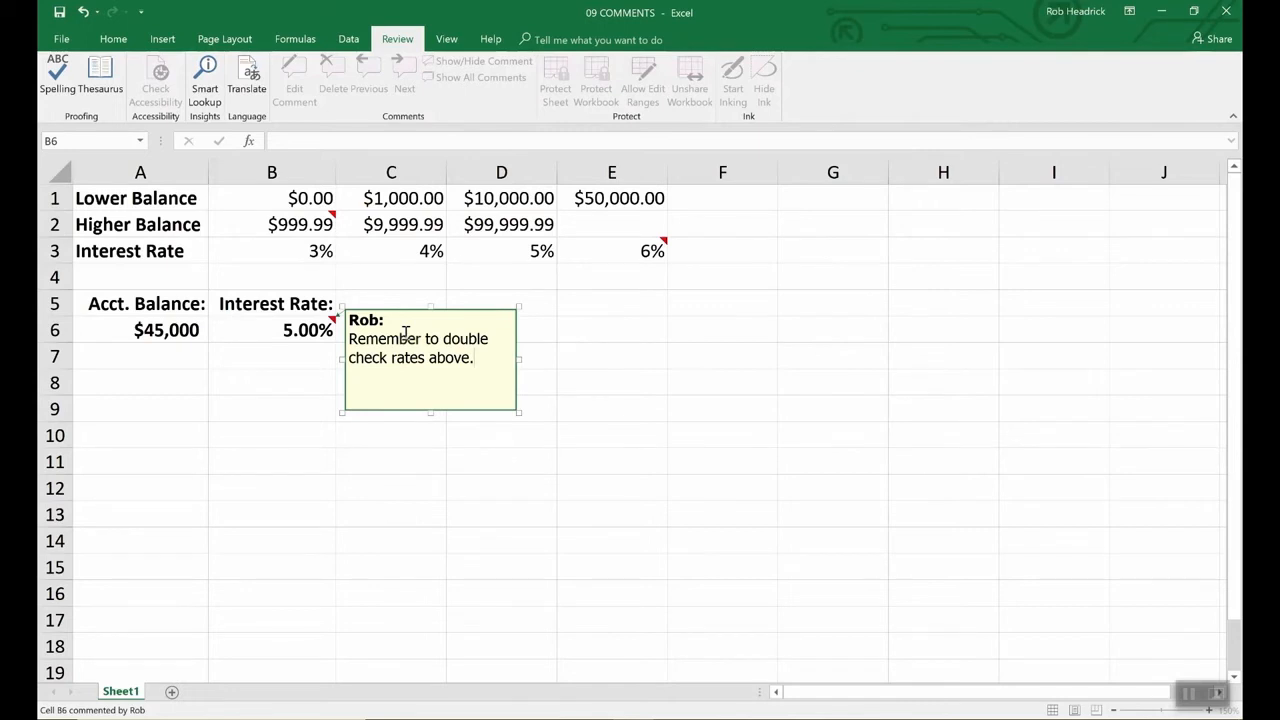
click(569, 330)
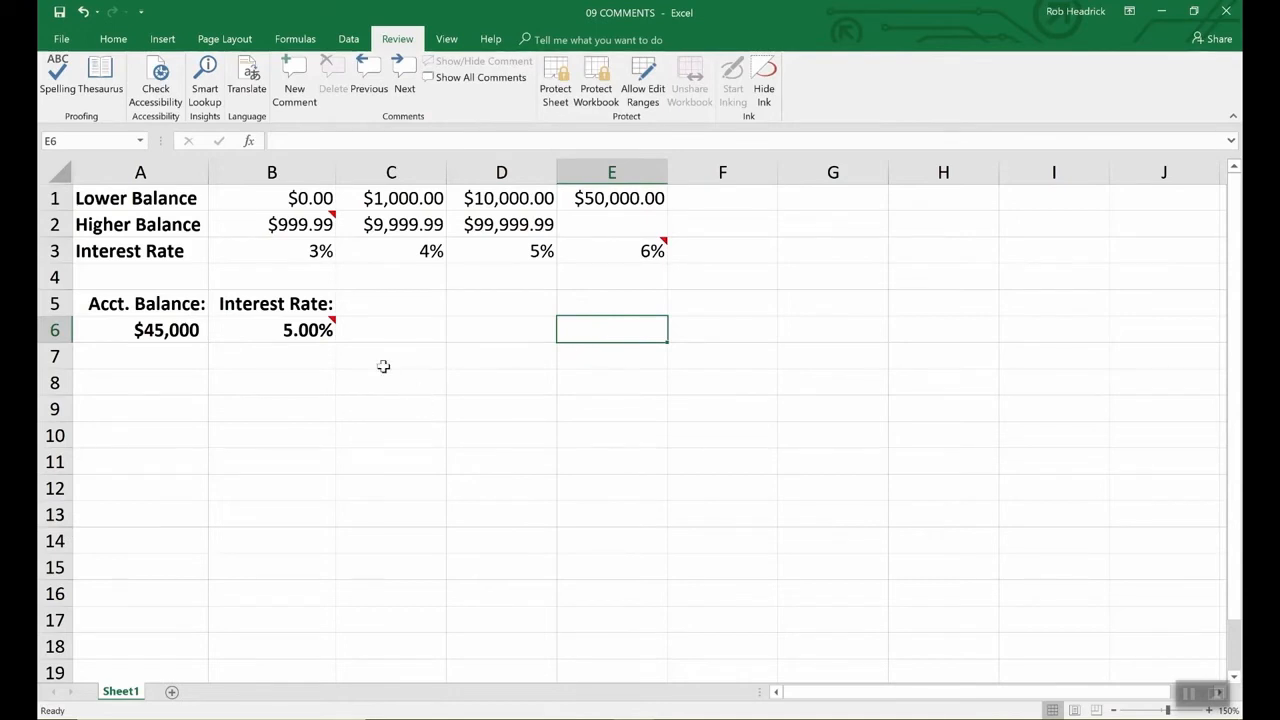
mouse_move(330, 330)
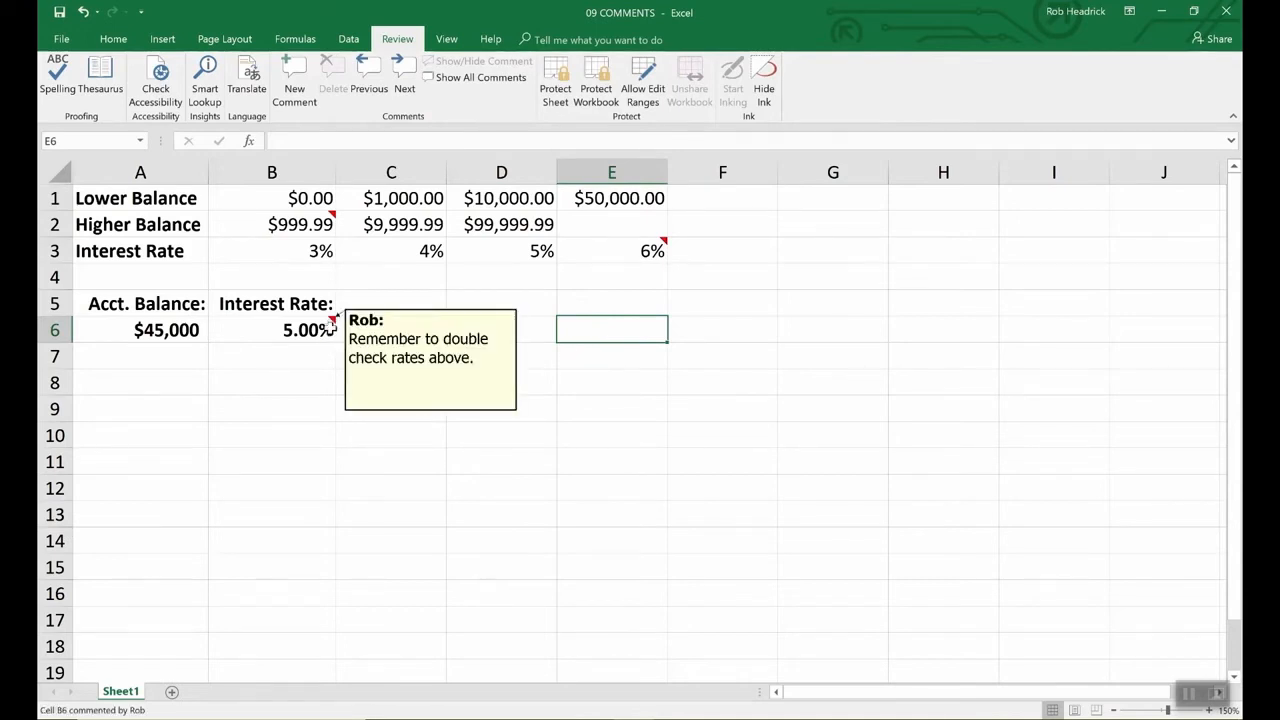
mouse_move(333, 216)
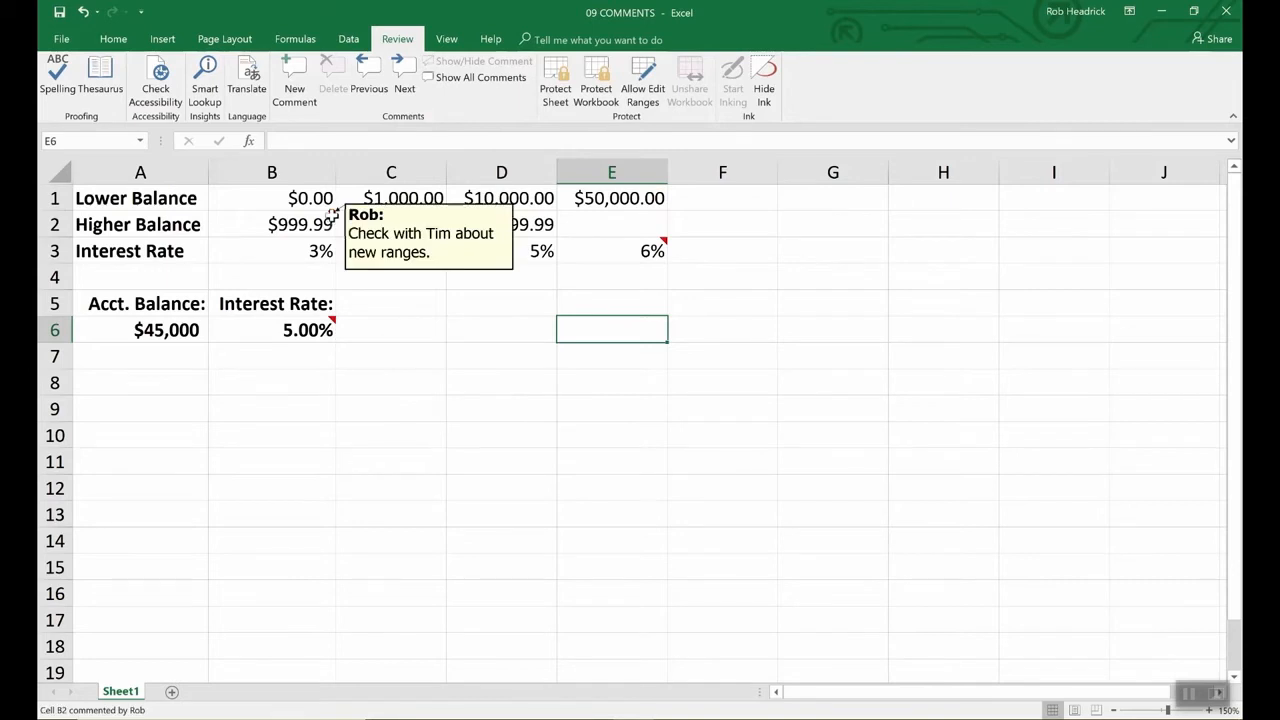
mouse_move(655, 250)
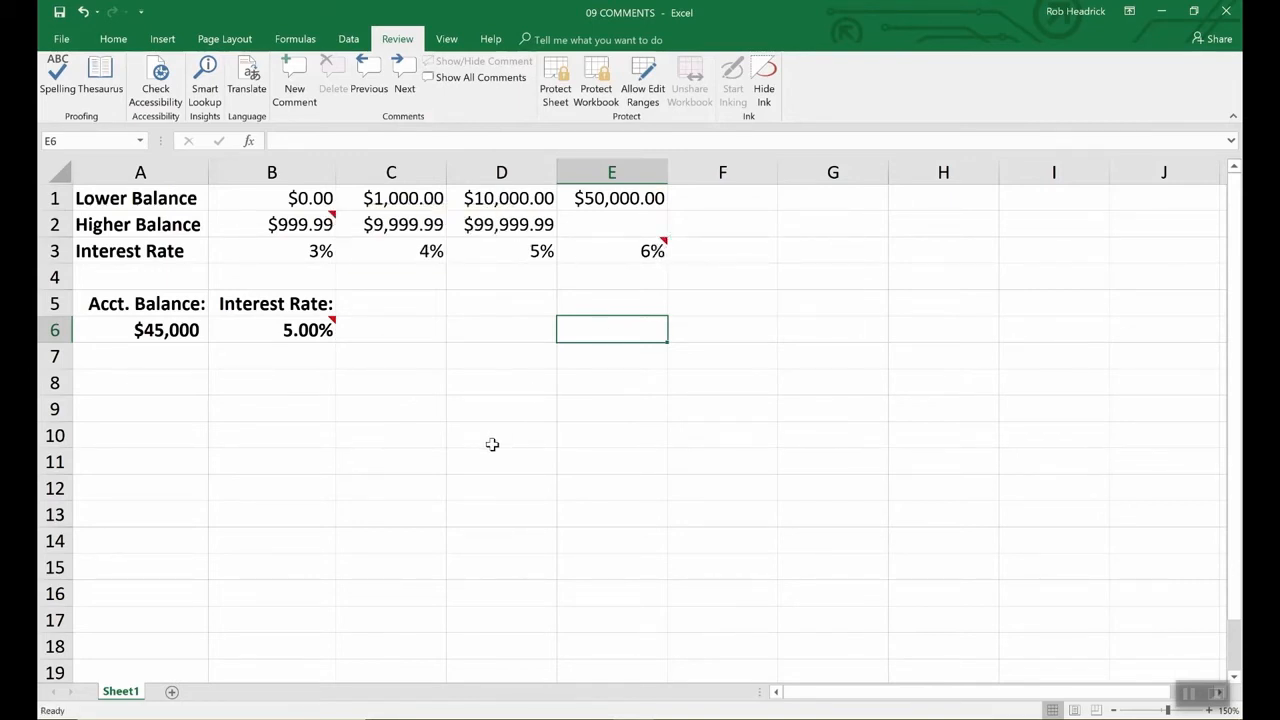
click(330, 330)
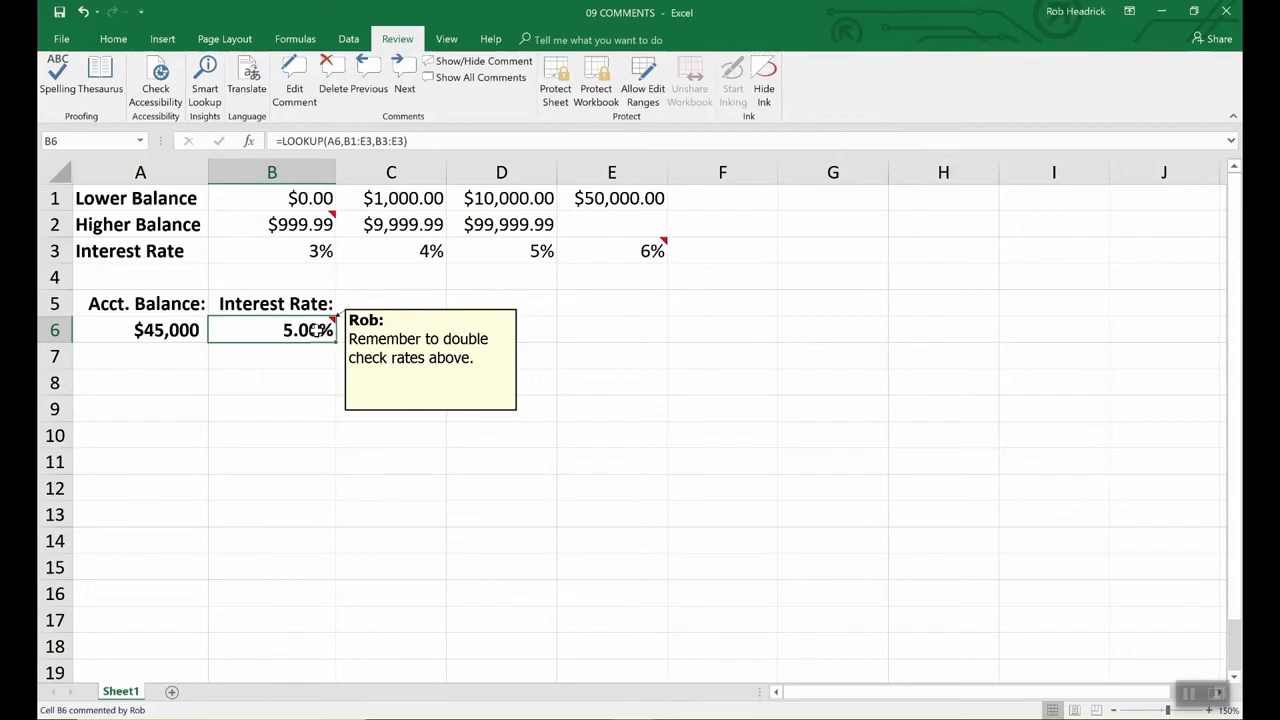
click(385, 352)
click(316, 330)
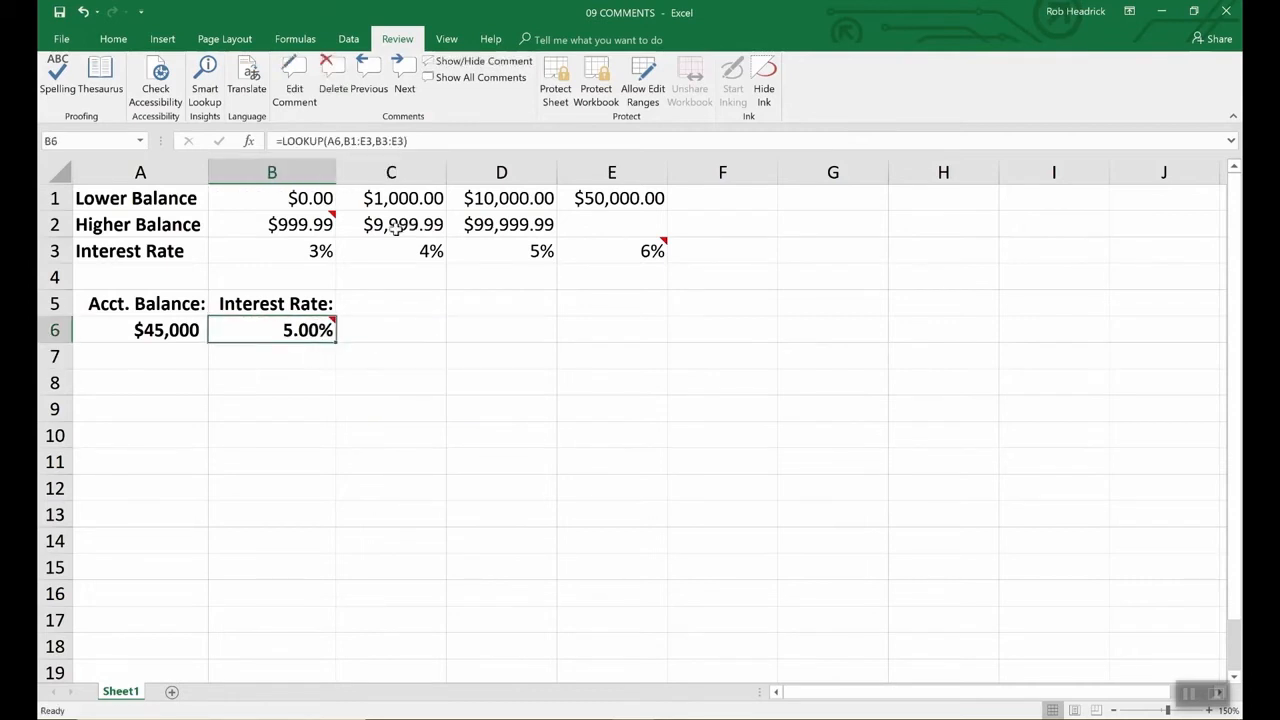
click(61, 40)
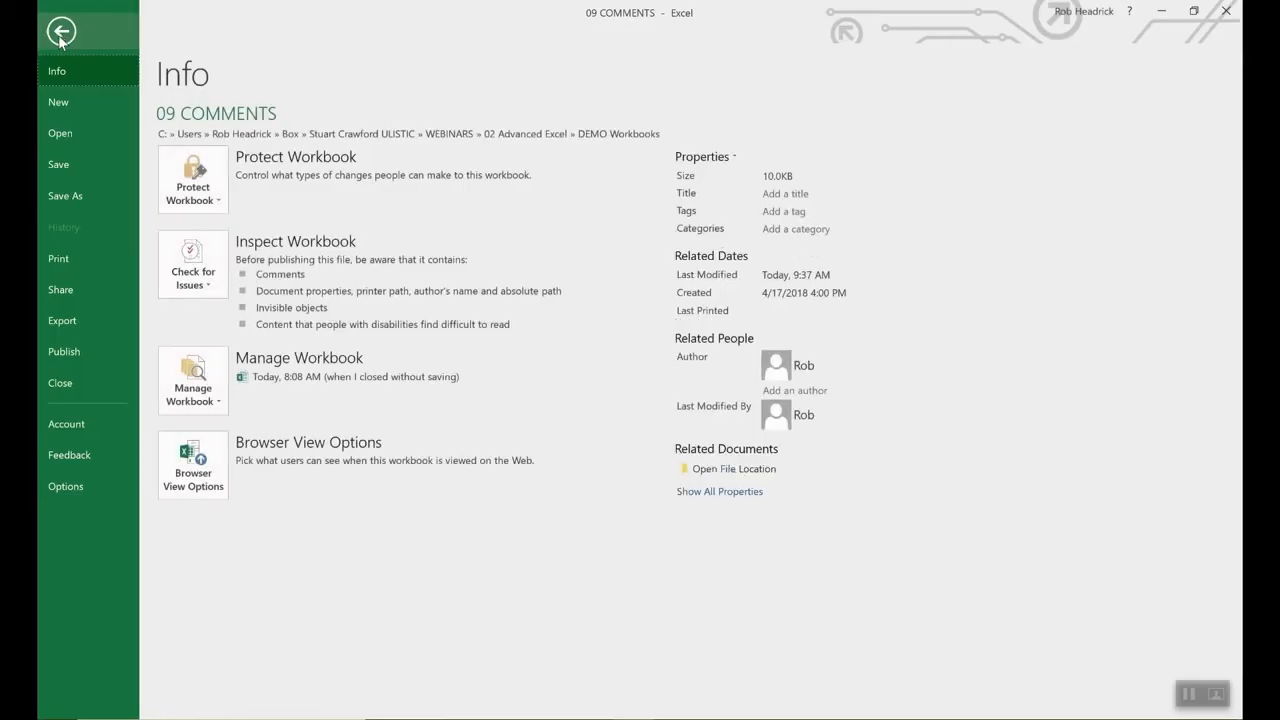
click(66, 486)
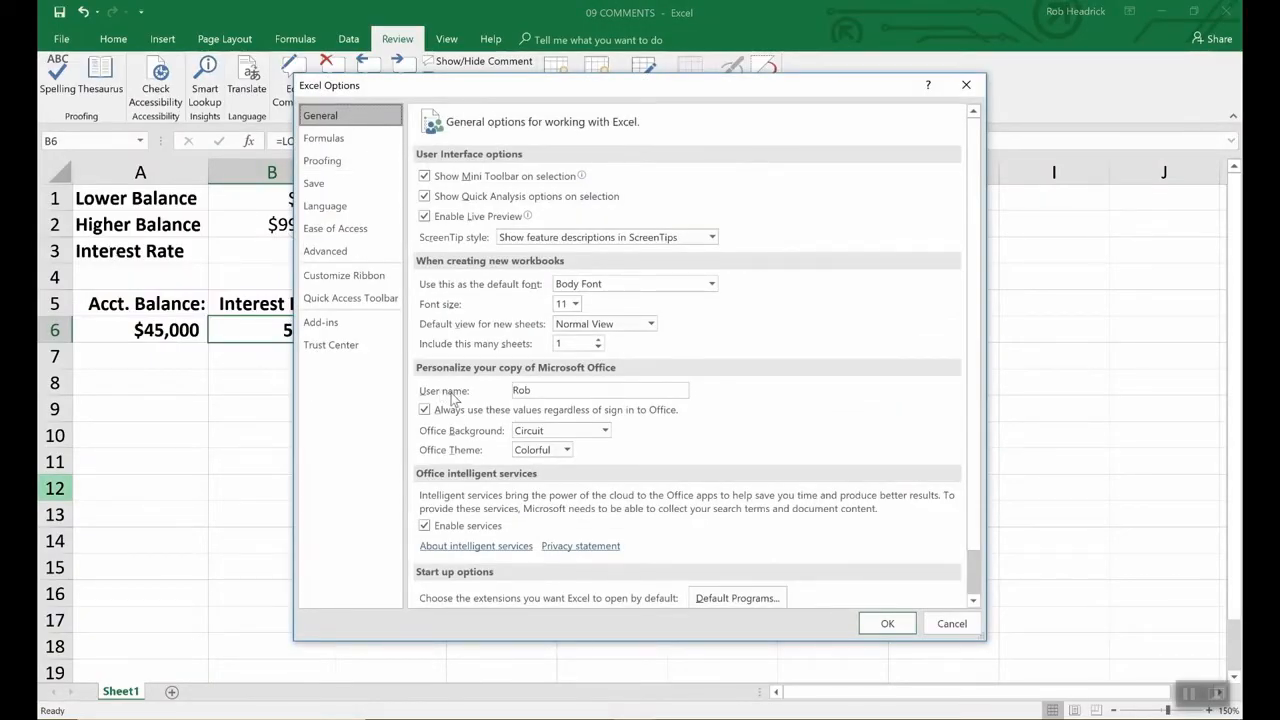
click(542, 391)
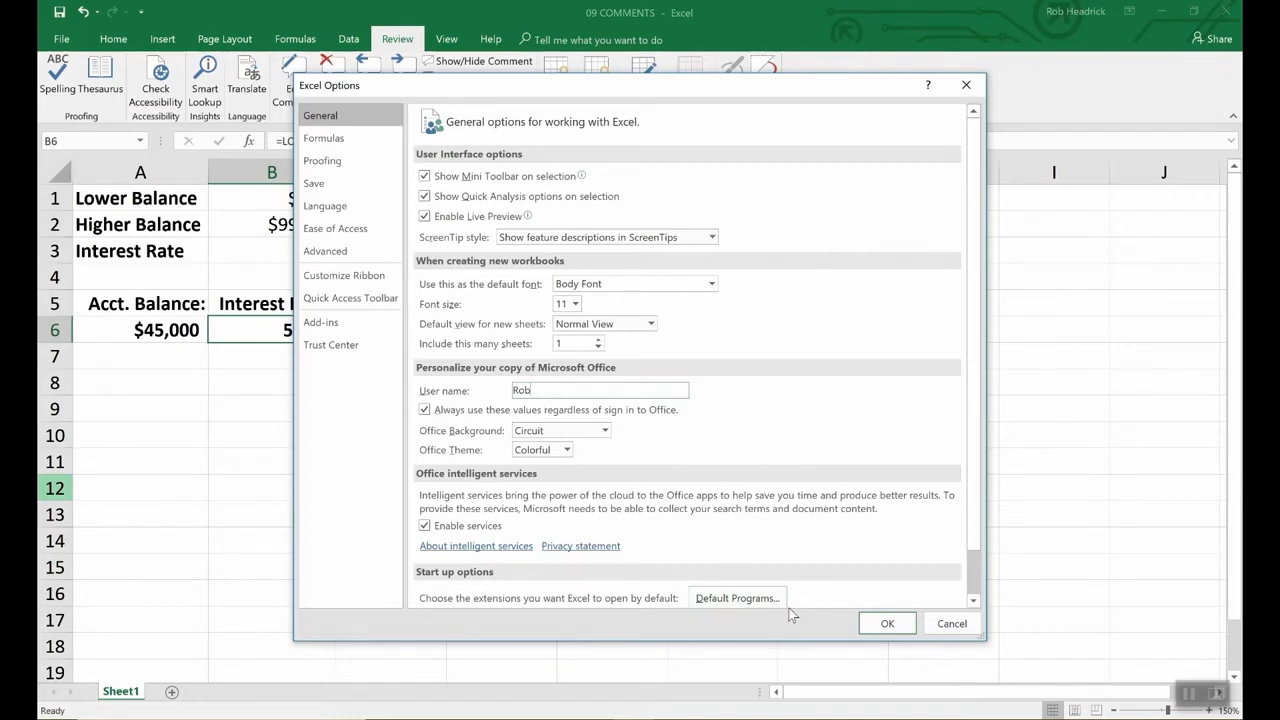
click(878, 624)
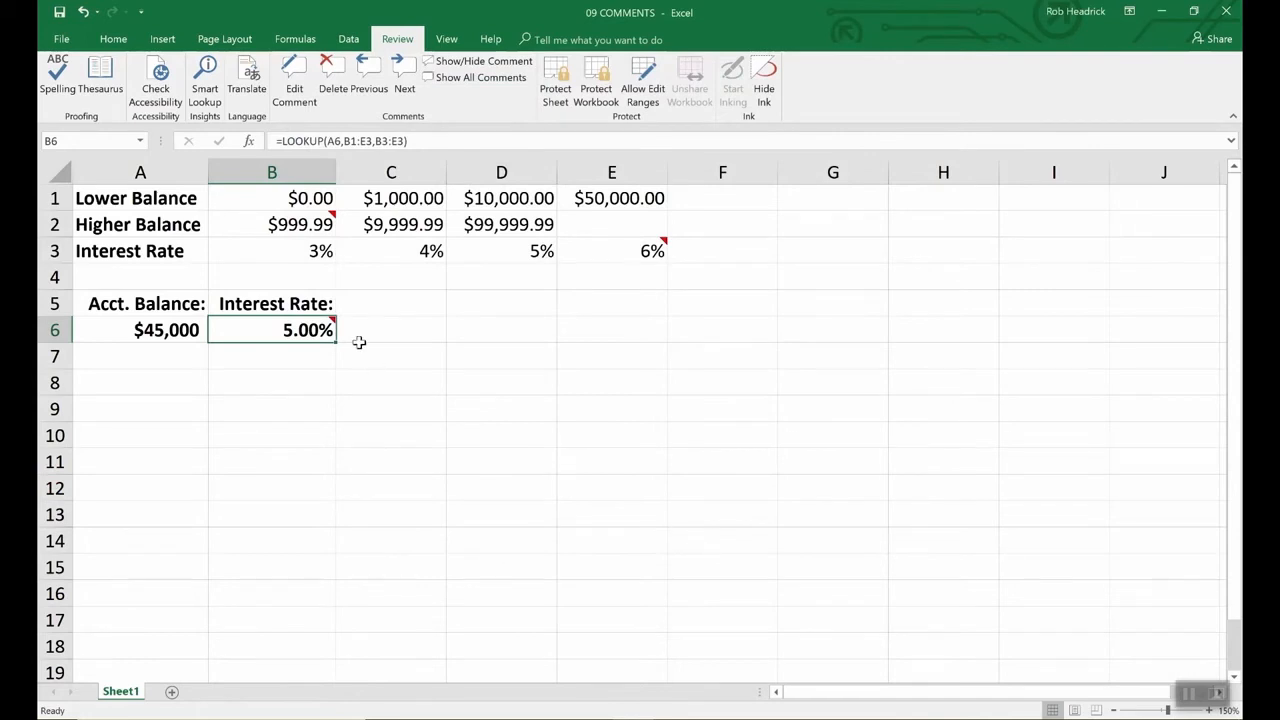
- Keep B6's reminder comment always visible, and view Format Comment without changing anything
click(488, 62)
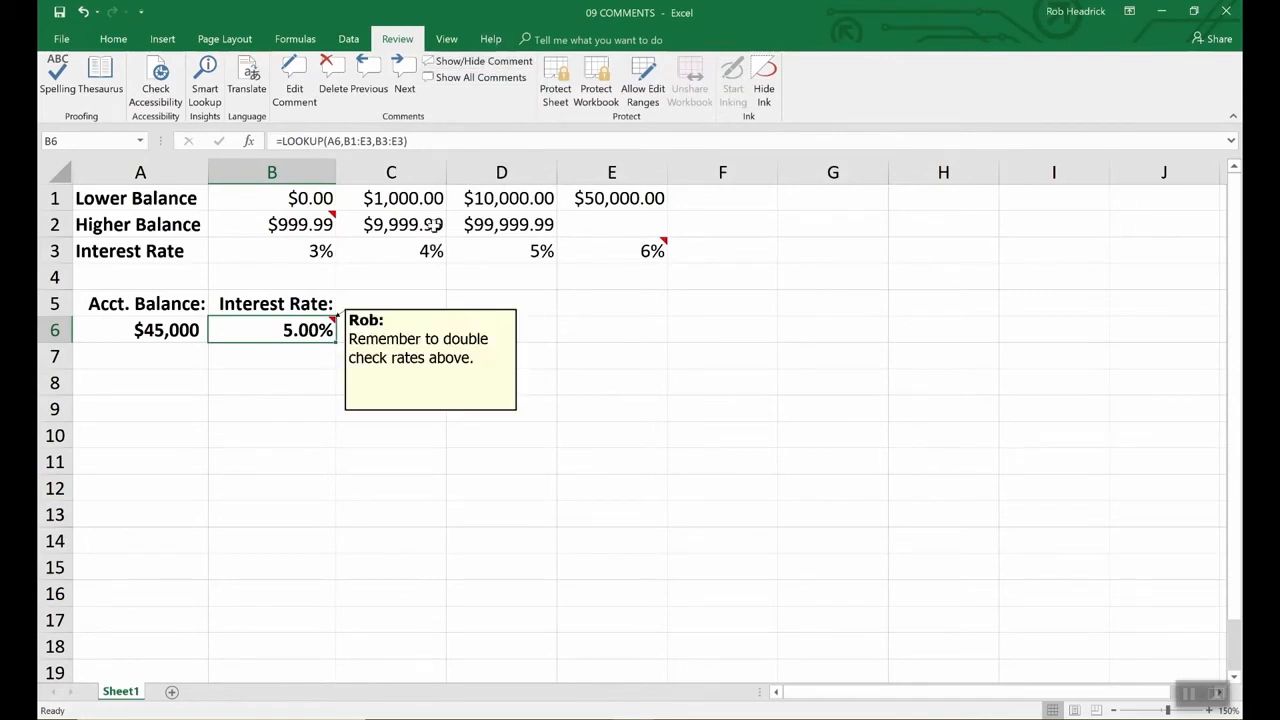
click(432, 358)
right_click(432, 358)
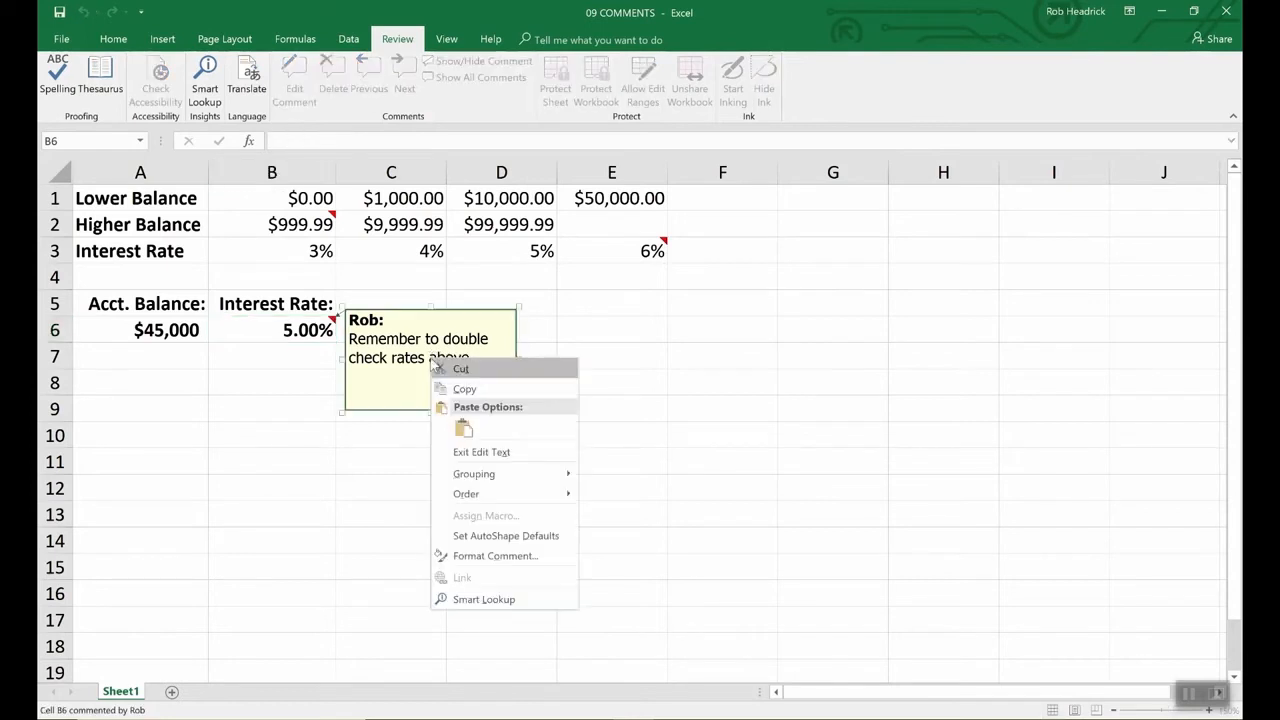
click(474, 558)
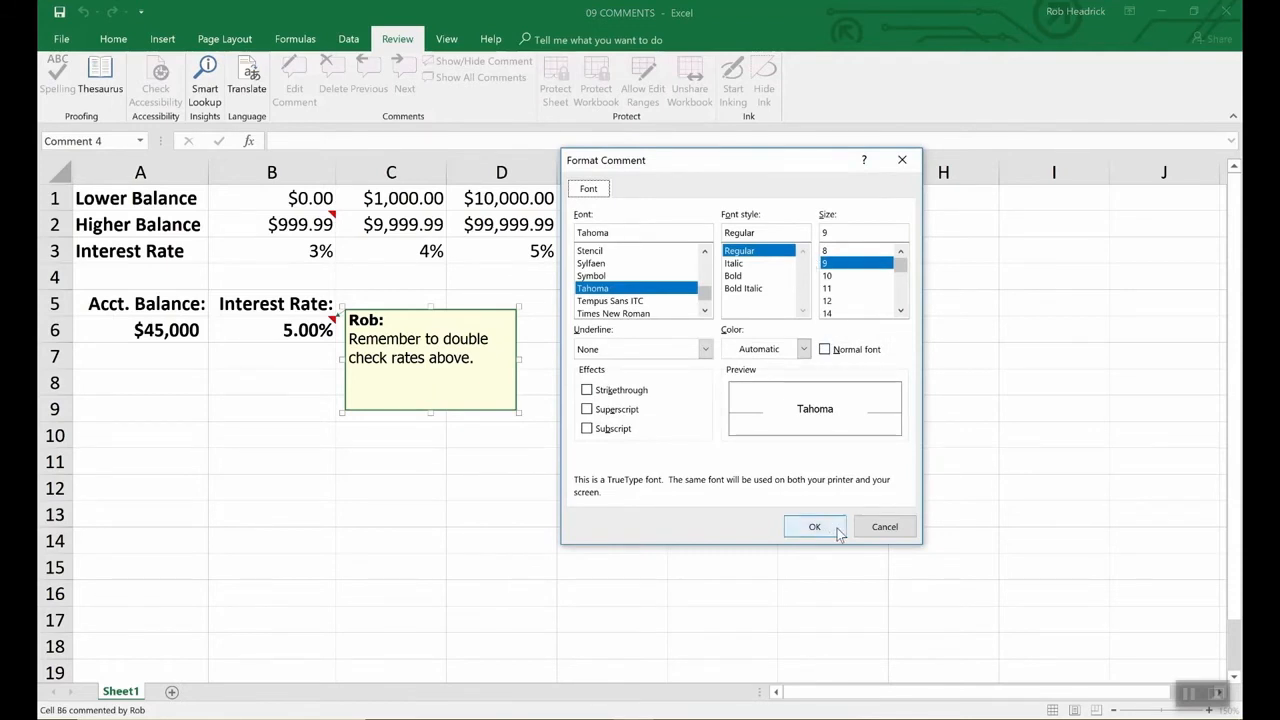
click(884, 528)
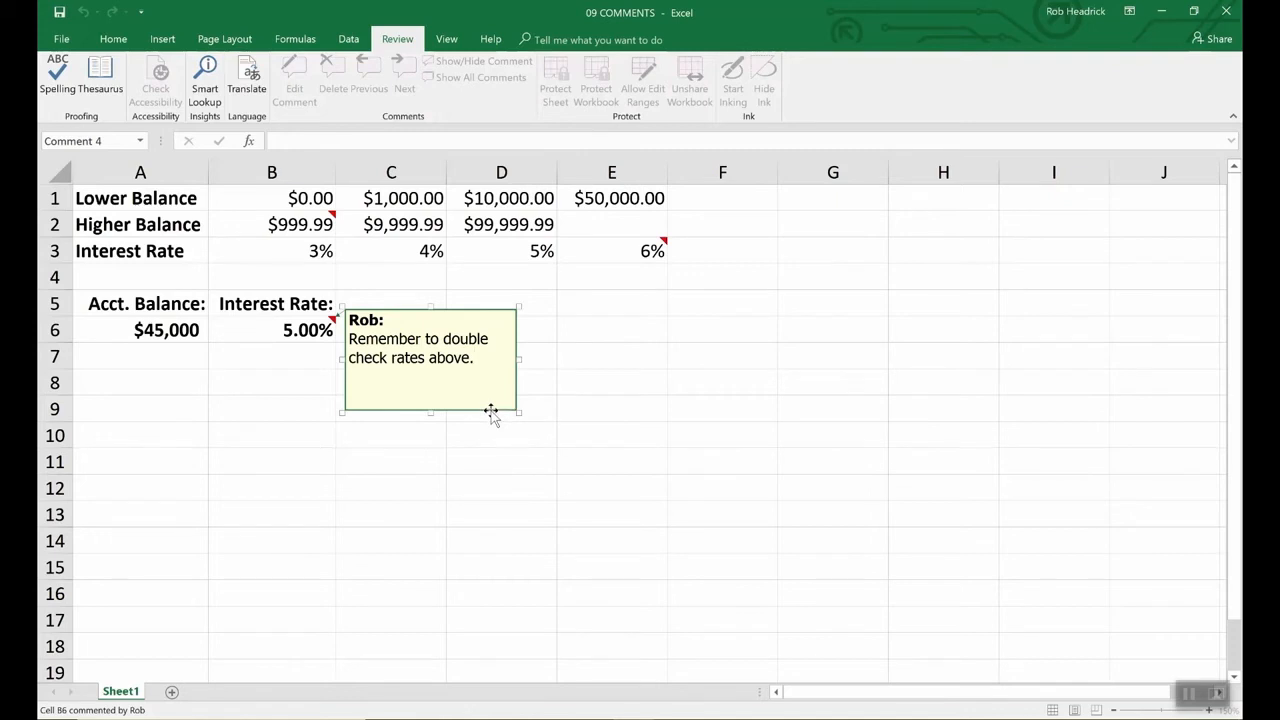
- Set the B6 comment's fill colour to light turquoise under Format Comment's Colors and Lines
click(491, 412)
right_click(491, 410)
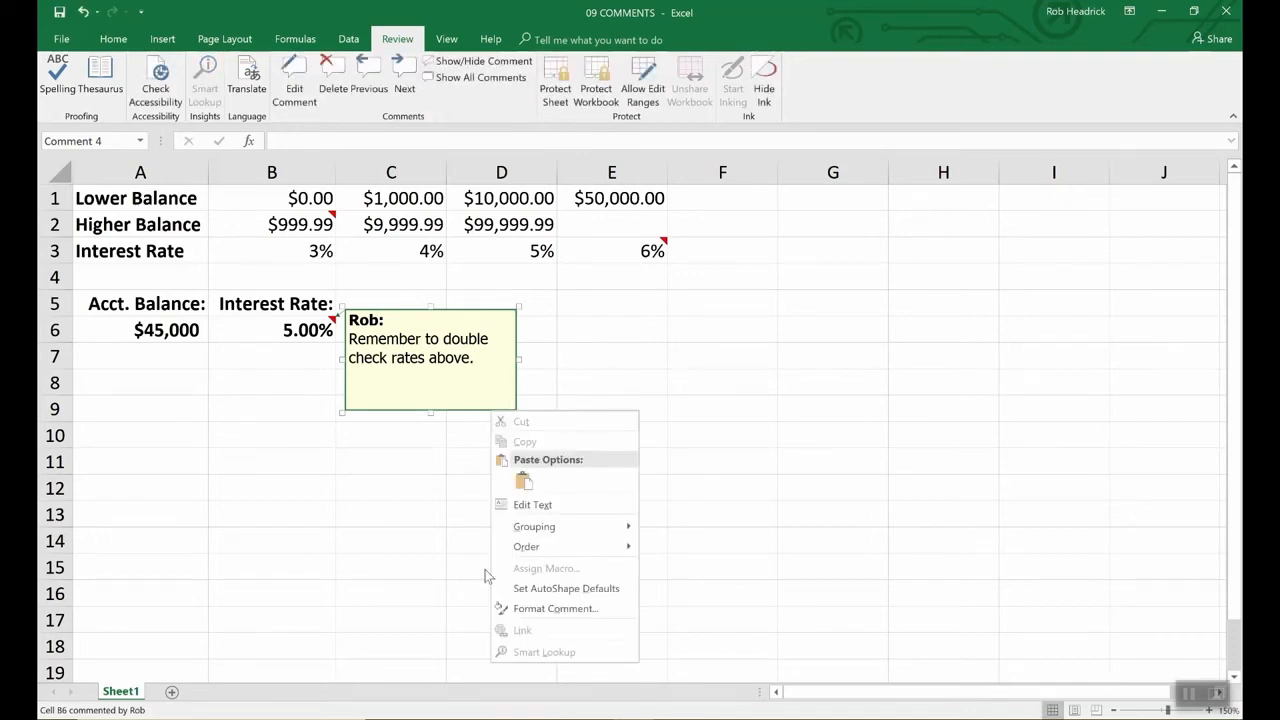
click(525, 607)
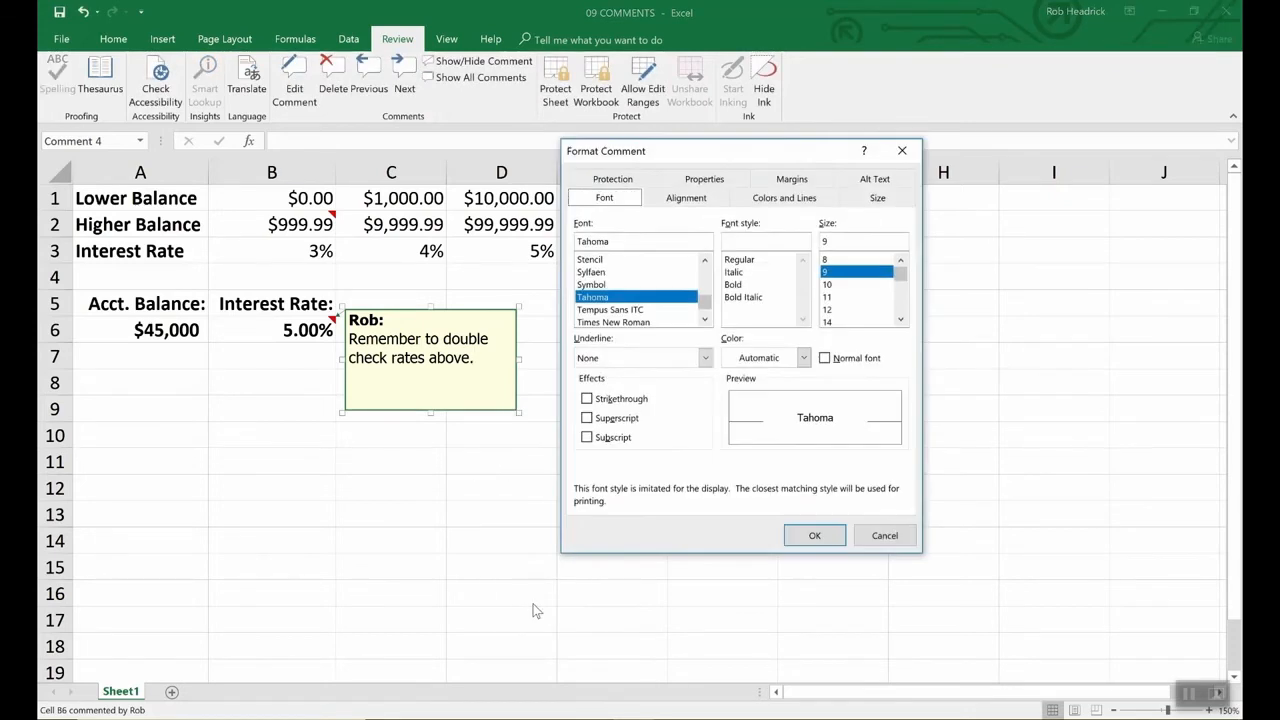
click(786, 198)
click(755, 246)
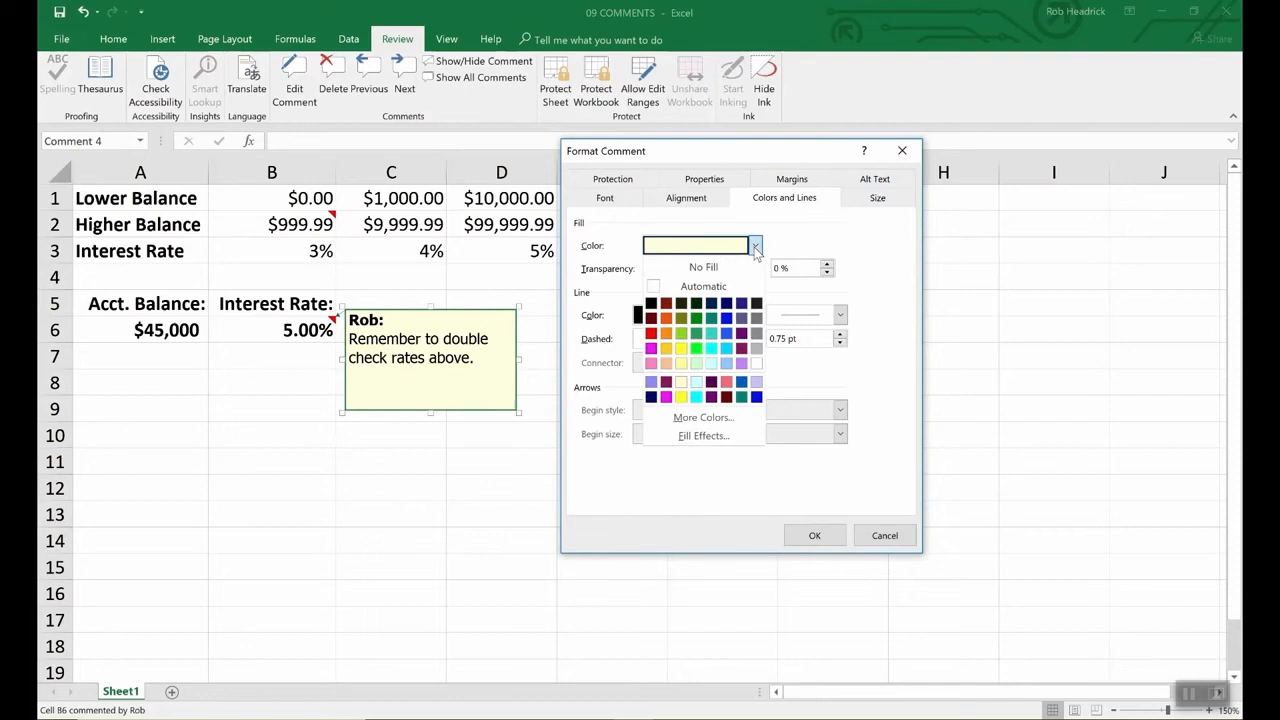
click(711, 362)
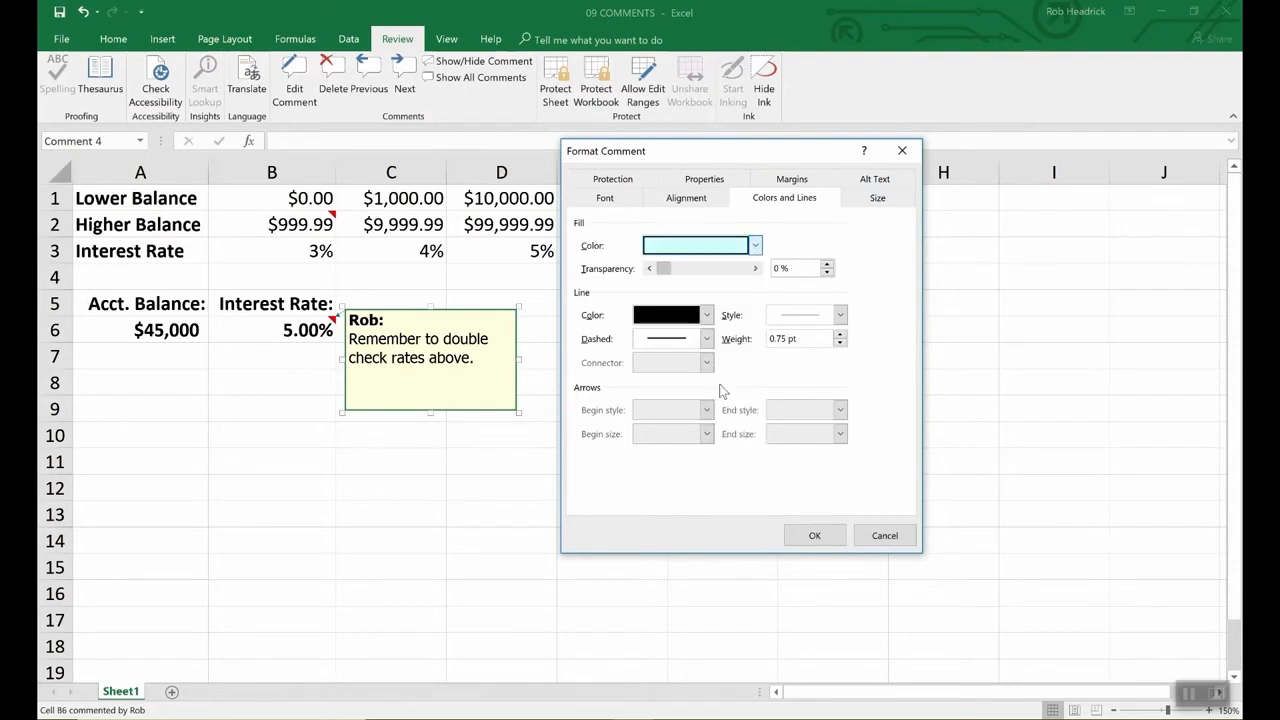
click(834, 535)
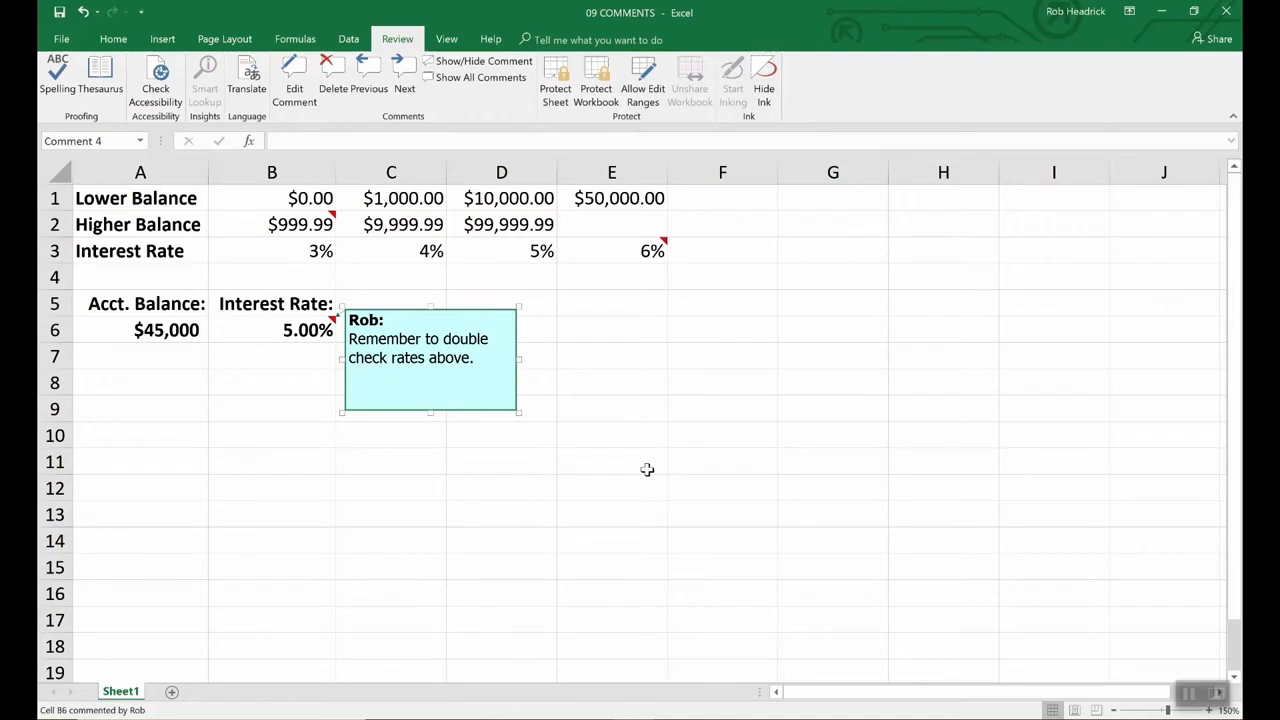
- Check the comments on B2 and E3, then display all comments on the sheet
click(647, 469)
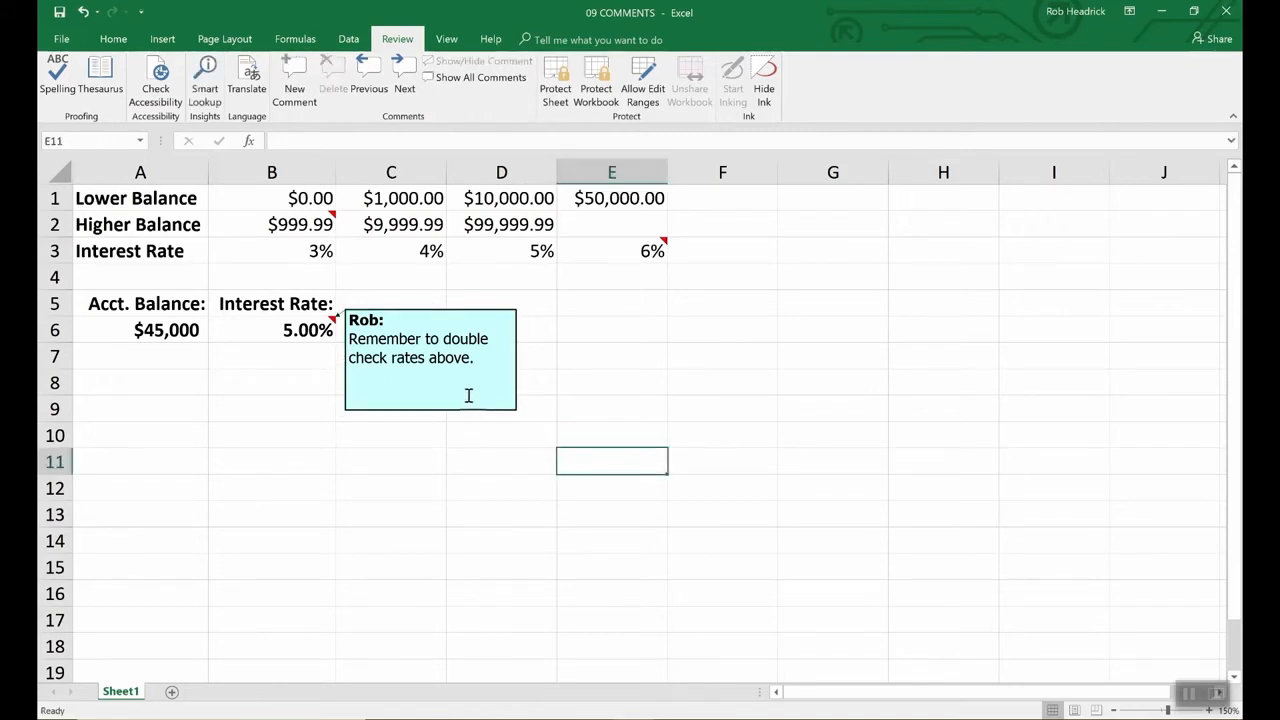
click(322, 218)
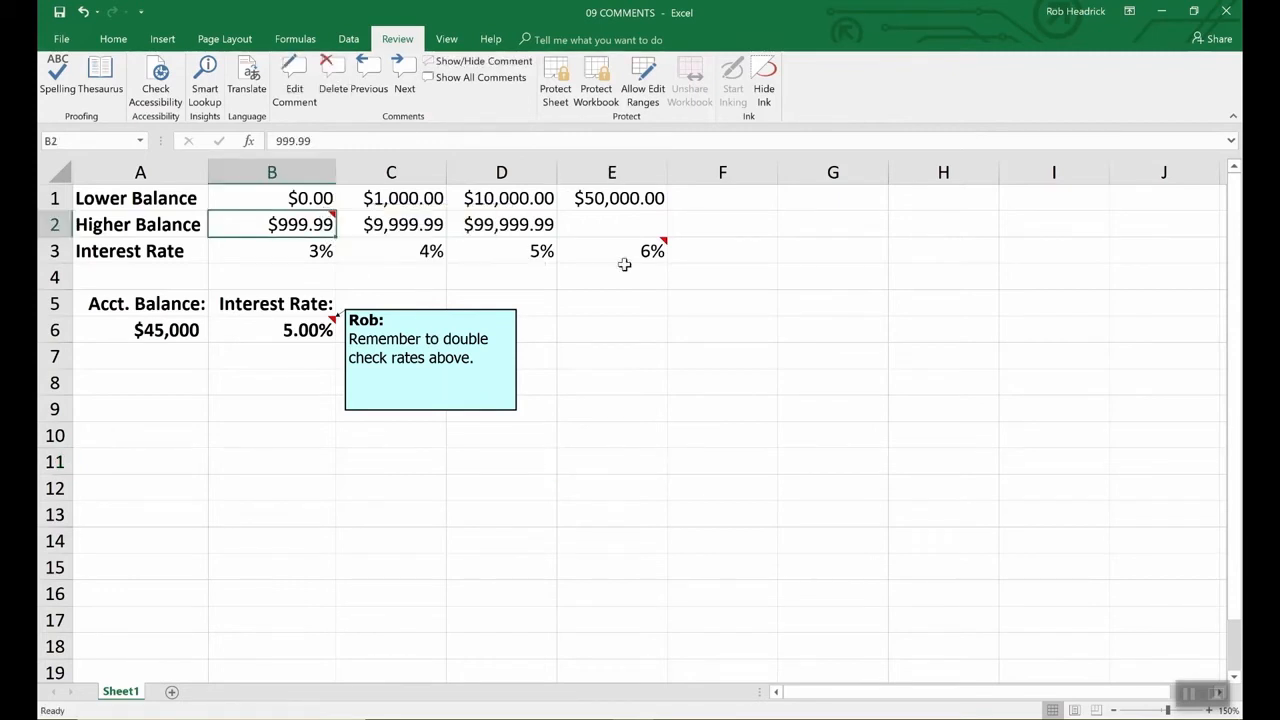
click(656, 254)
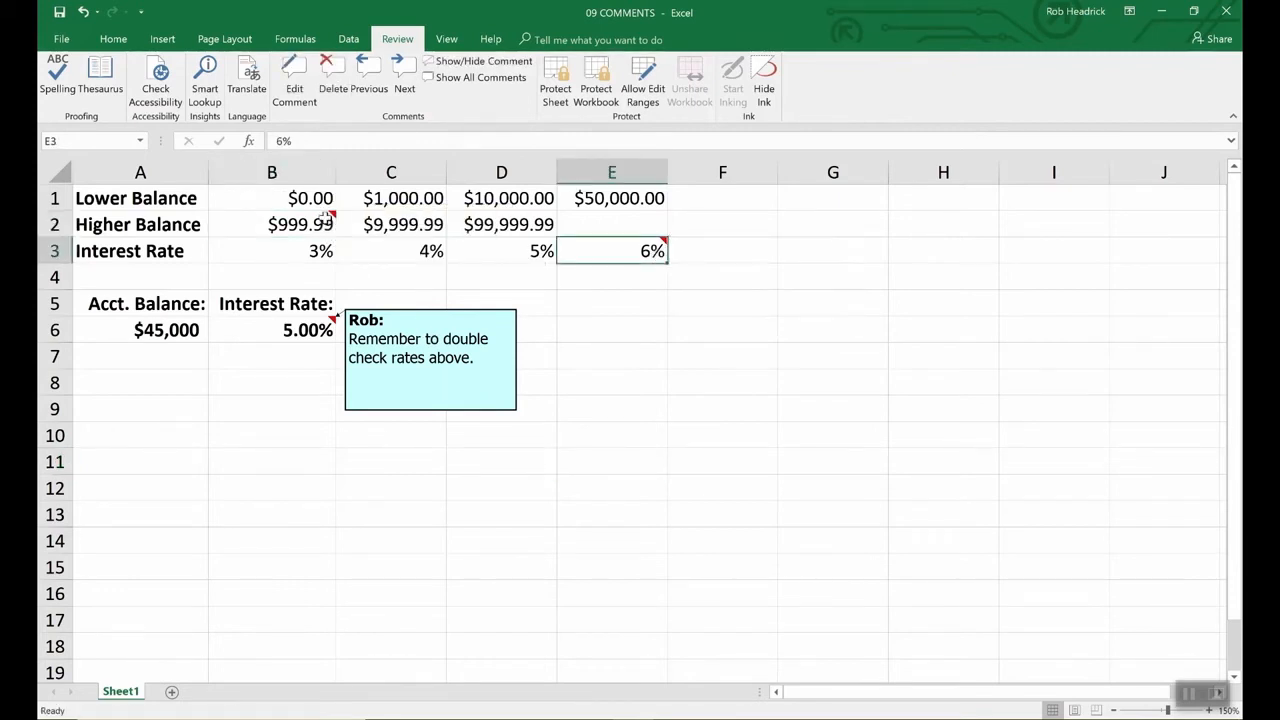
mouse_move(611, 256)
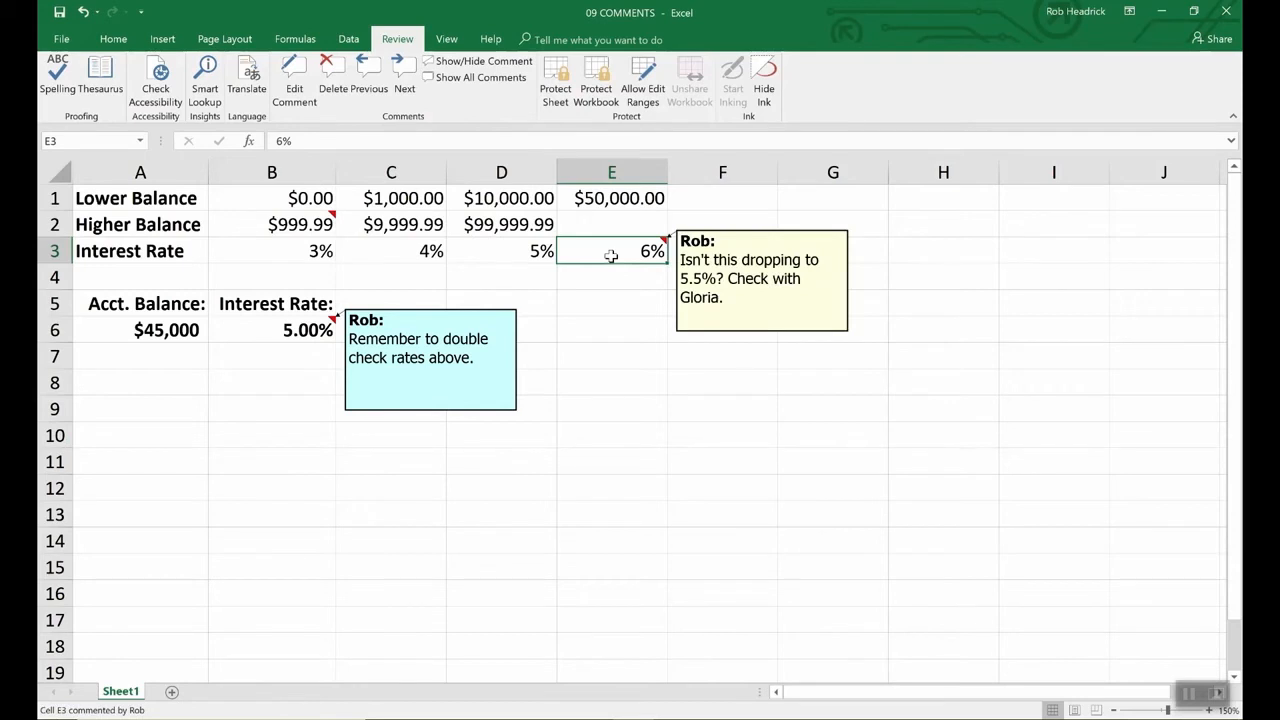
click(305, 222)
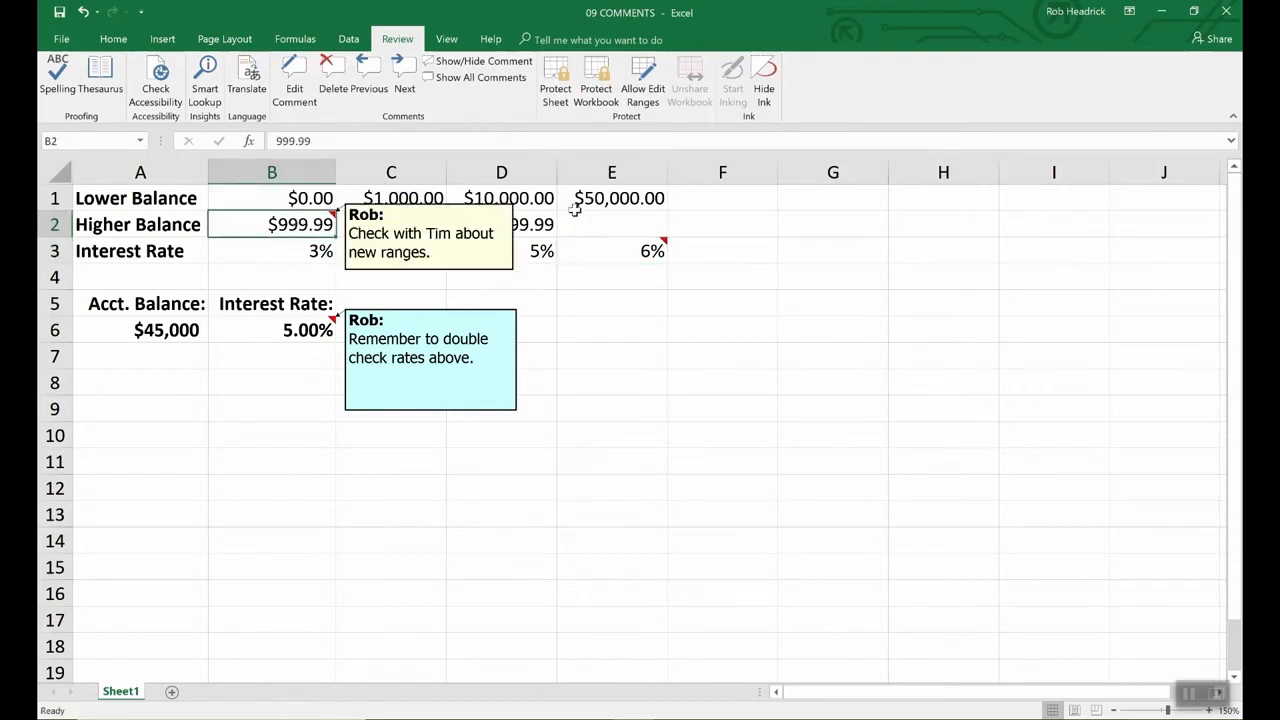
click(492, 78)
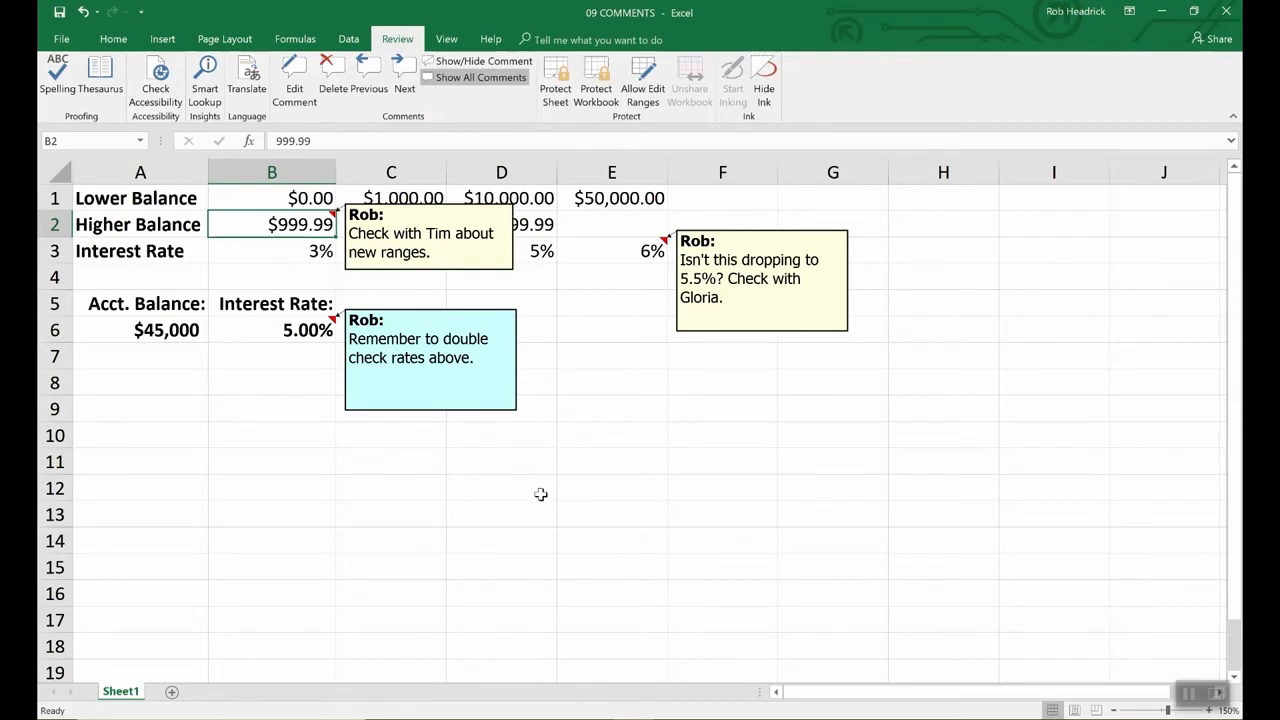
- Delete B6's reminder comment, hide the new-ranges comment, and shrink the E3 comment box
click(297, 333)
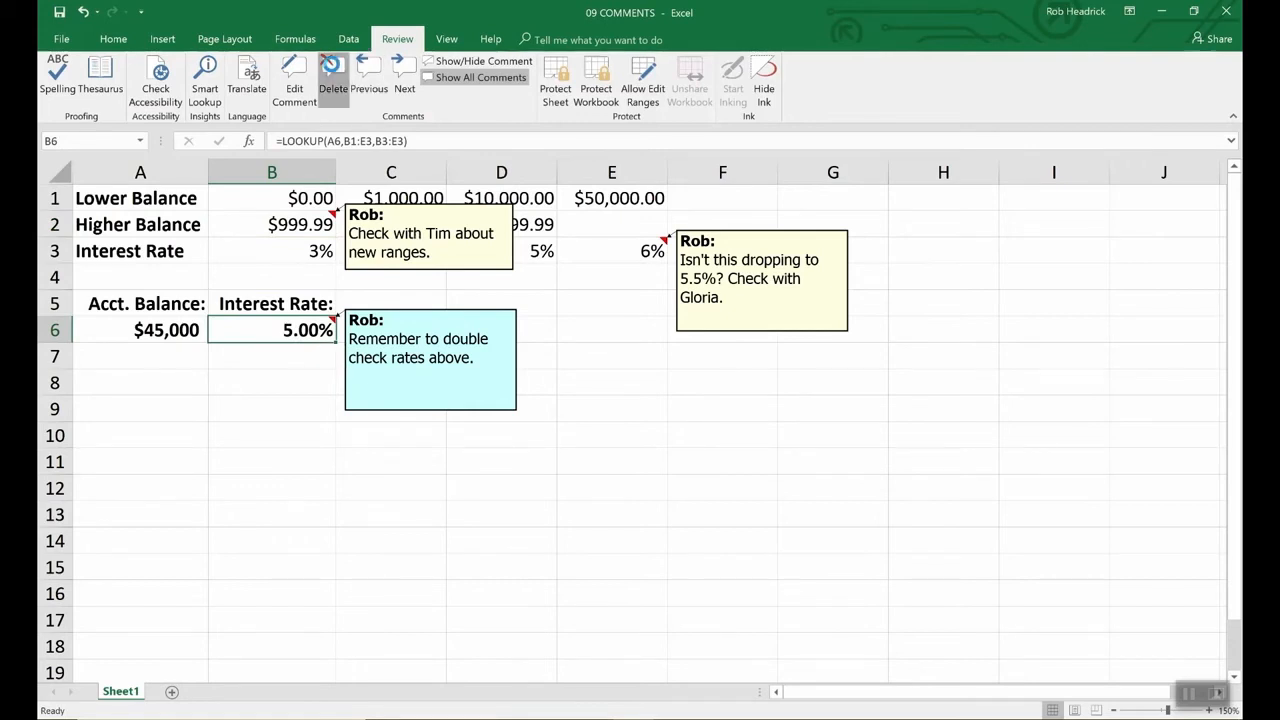
click(332, 72)
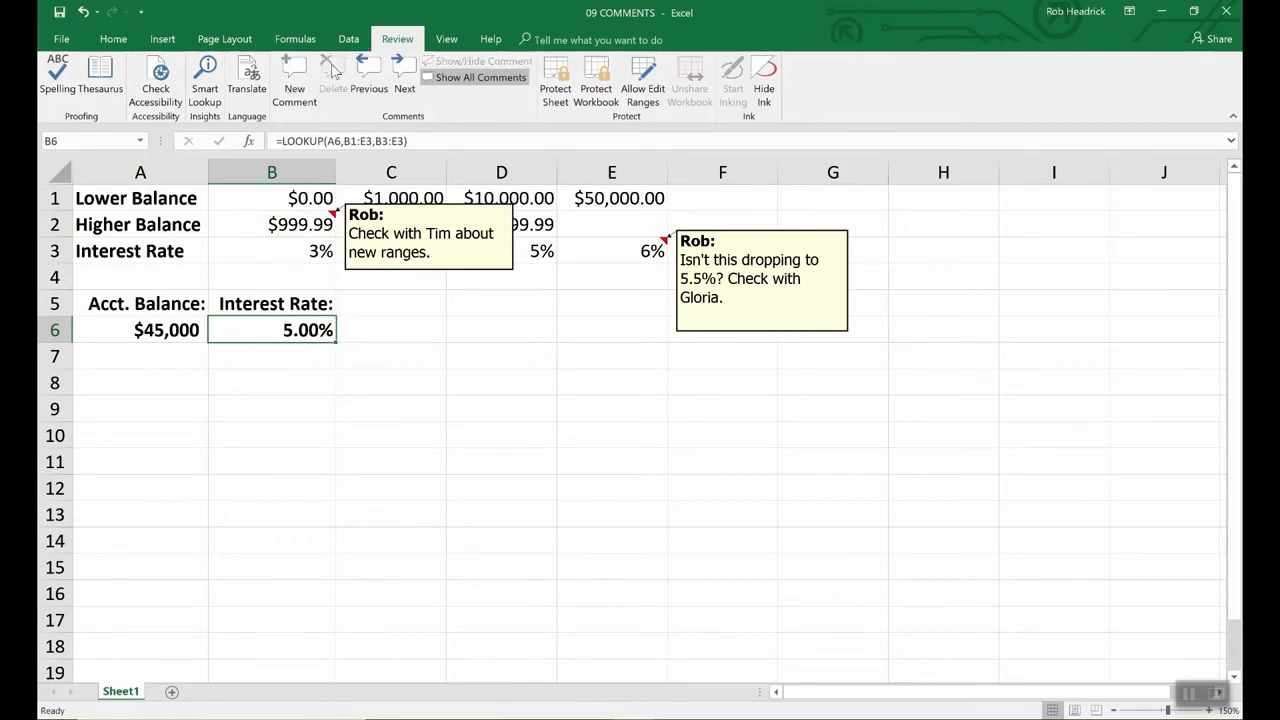
click(467, 274)
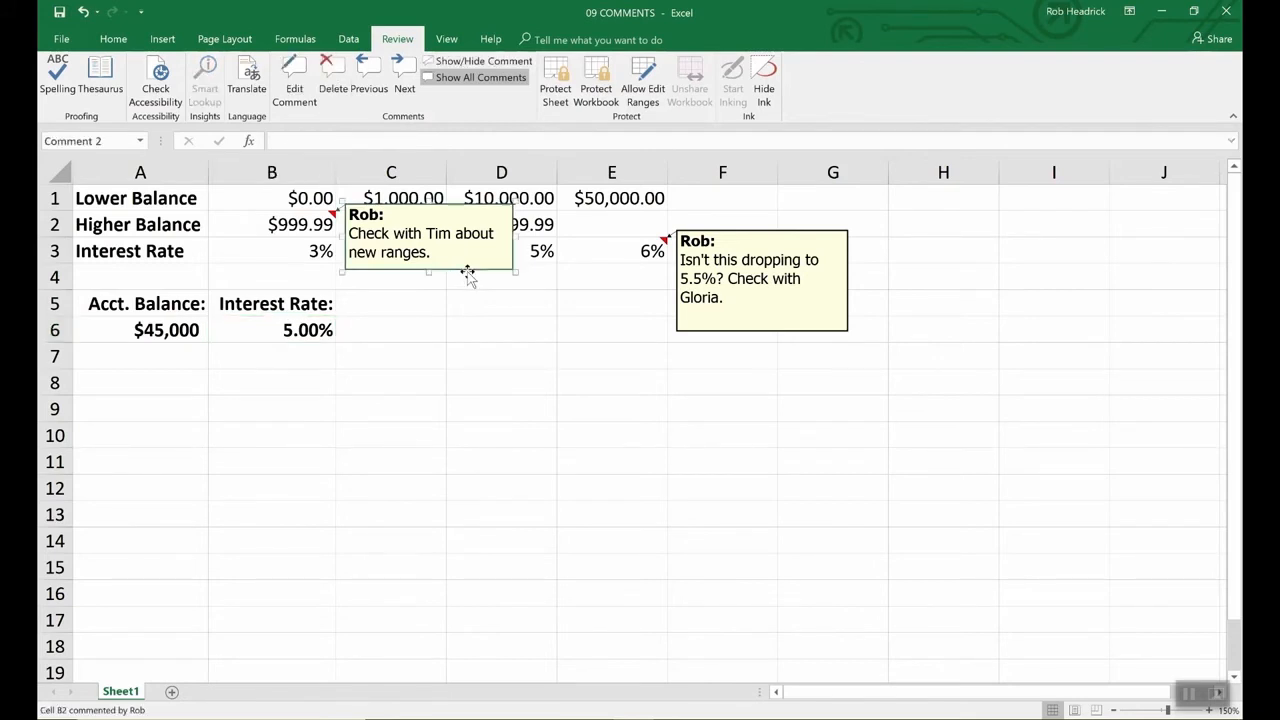
key(Escape)
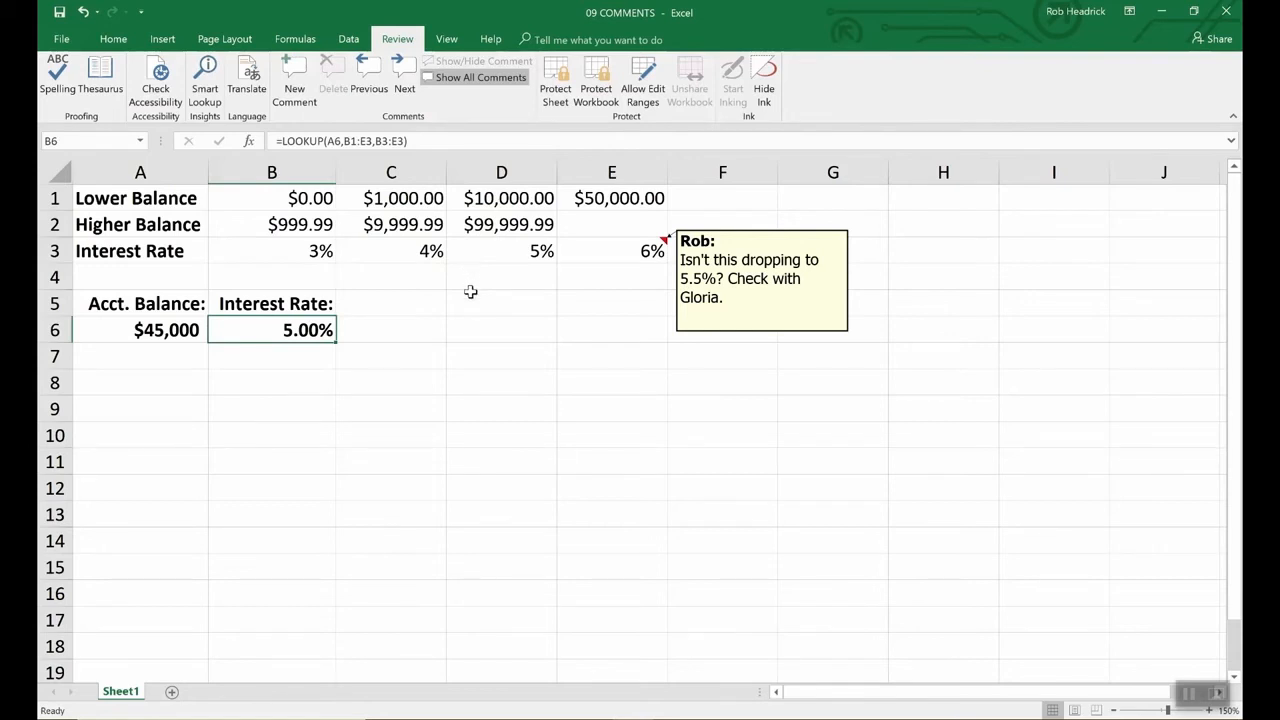
click(748, 333)
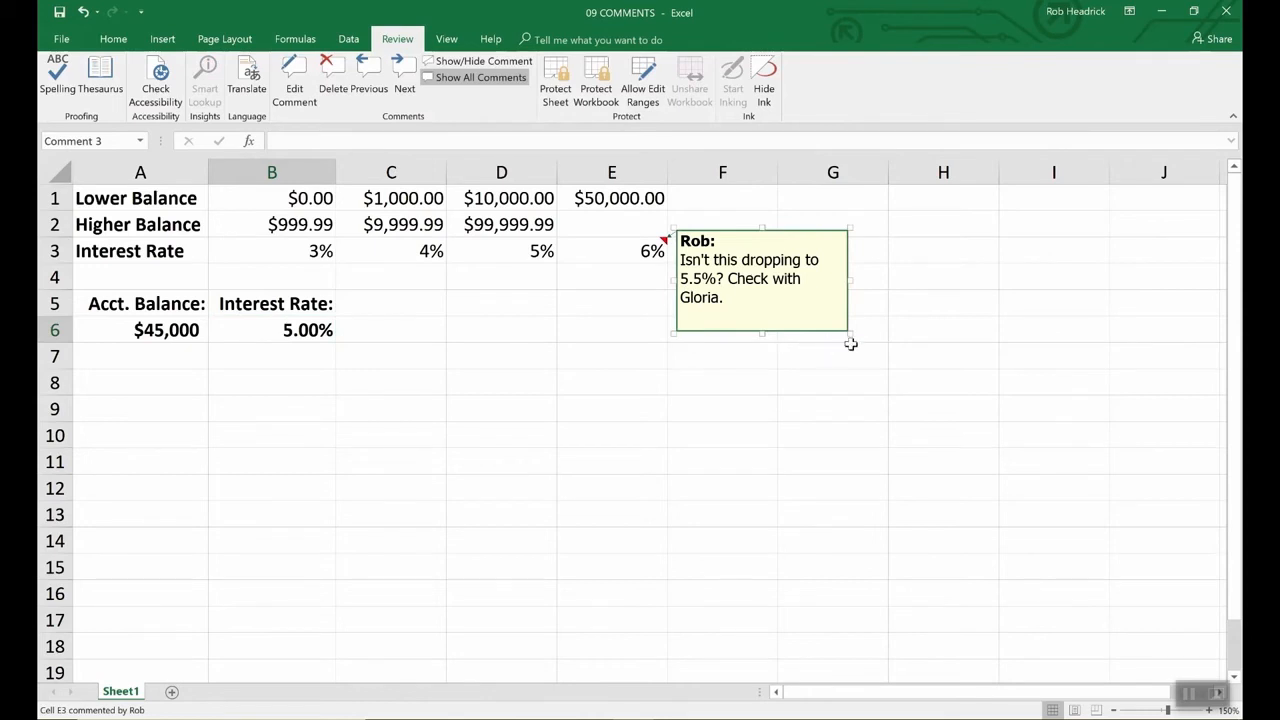
drag(849, 333, 984, 498)
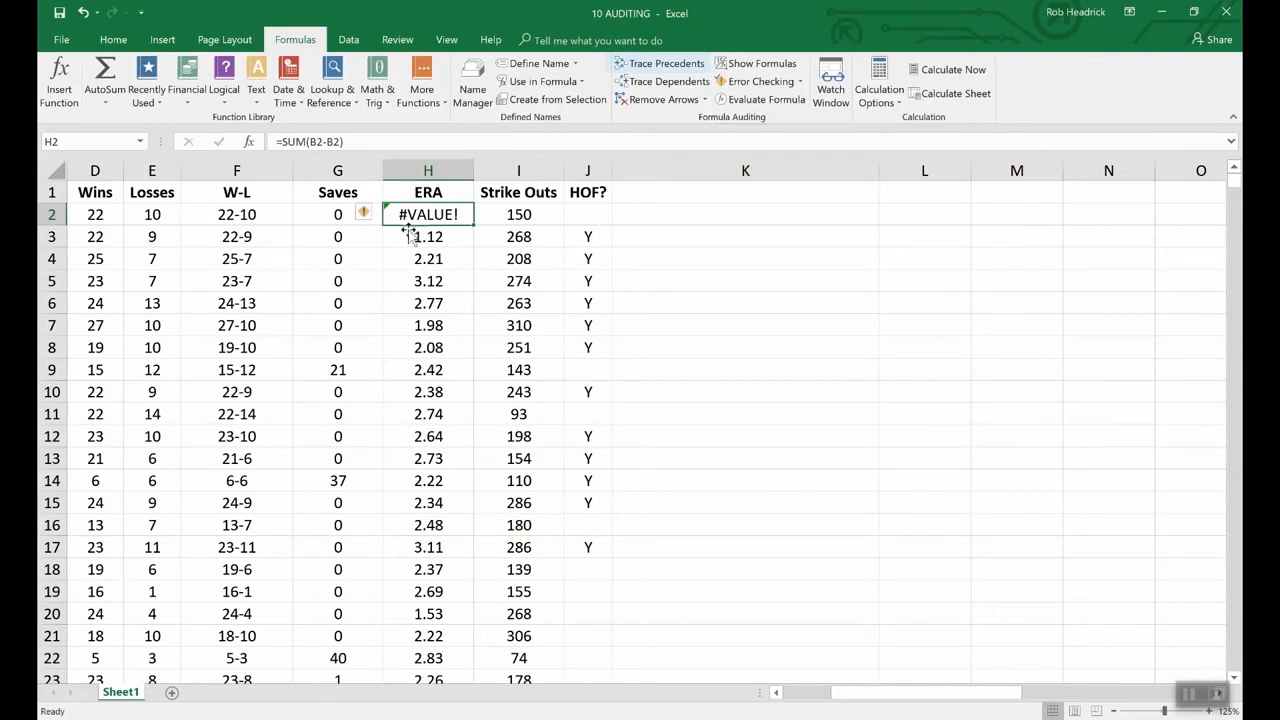
- Trace the precedents of W-L cell F2, drawing arrows from D2 and E2
click(253, 215)
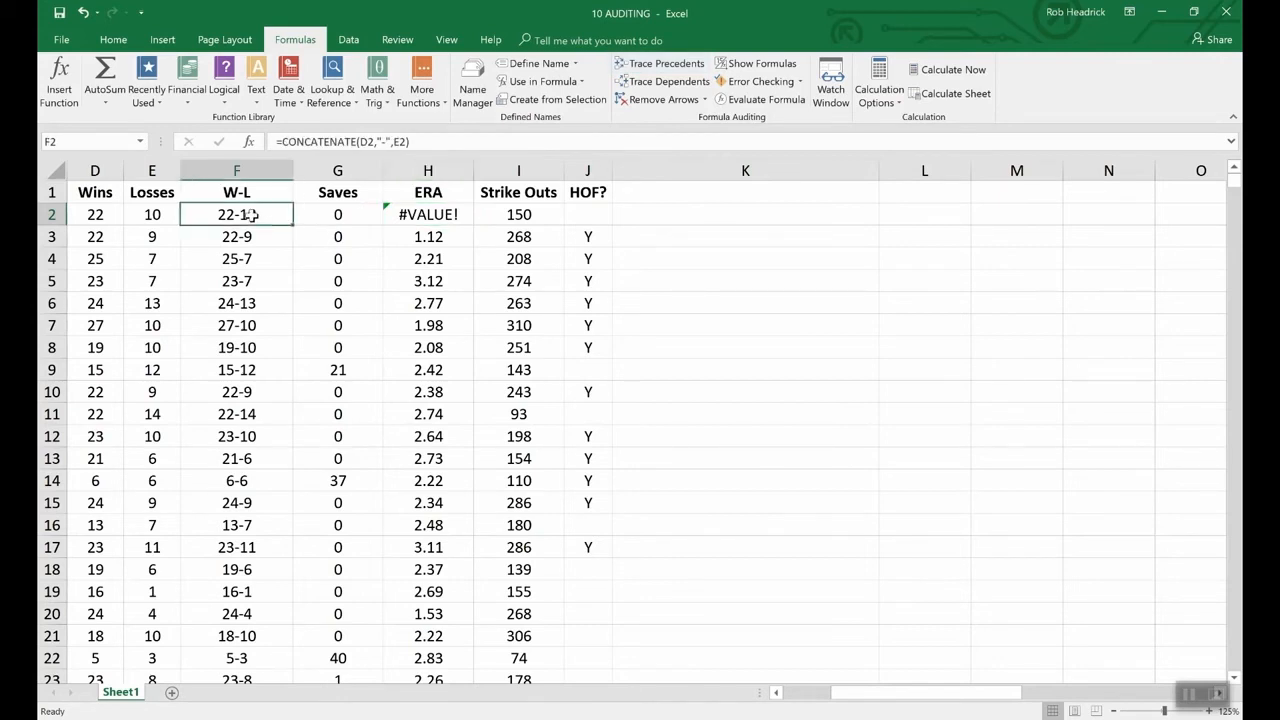
click(651, 64)
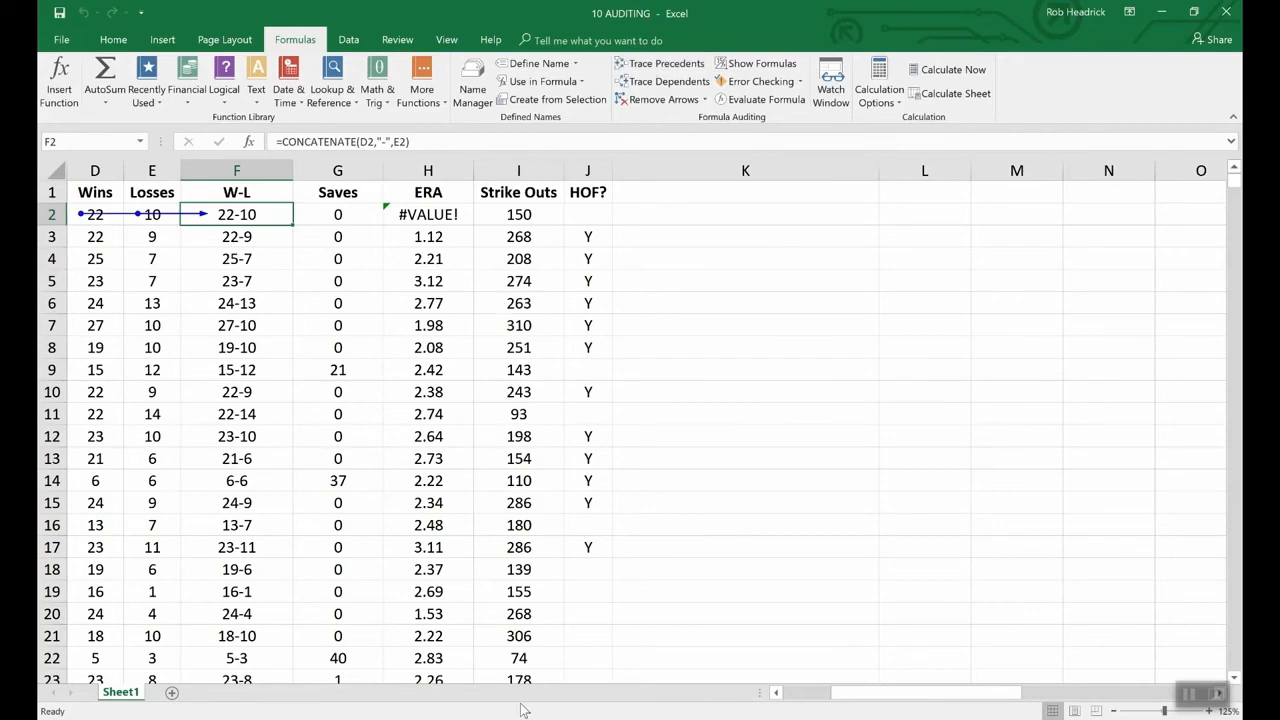
drag(900, 692, 856, 692)
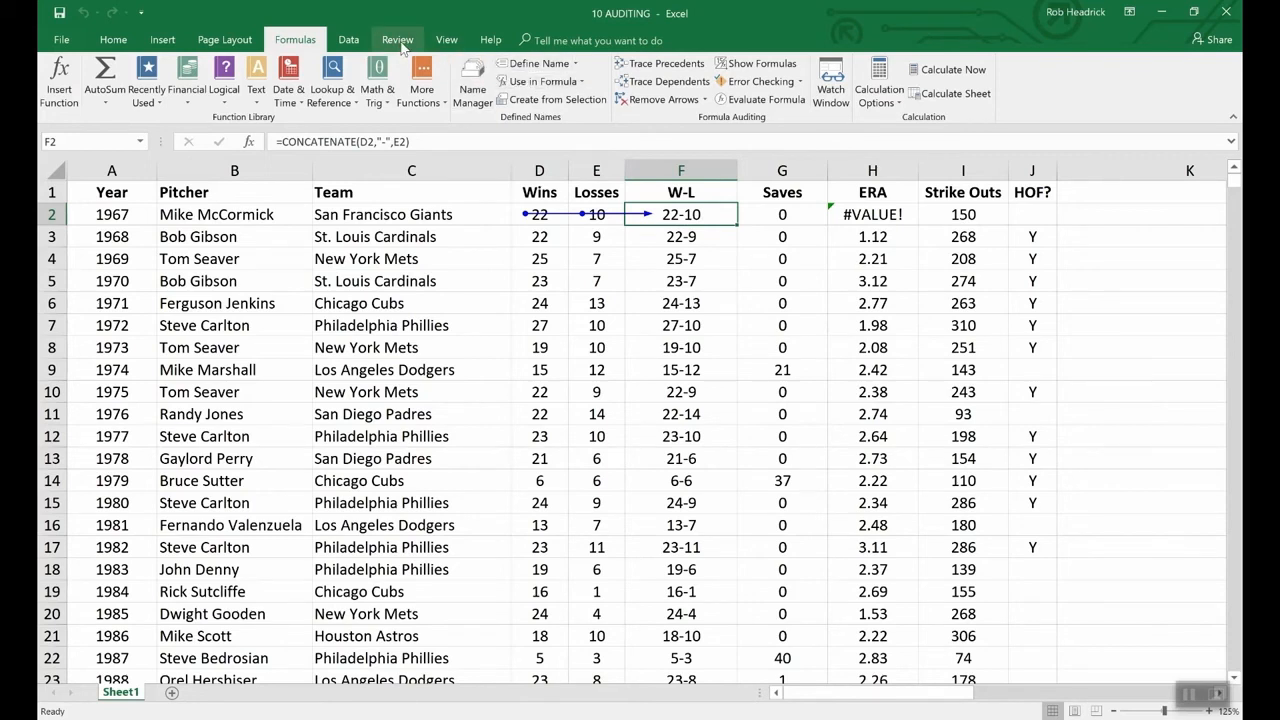
click(446, 40)
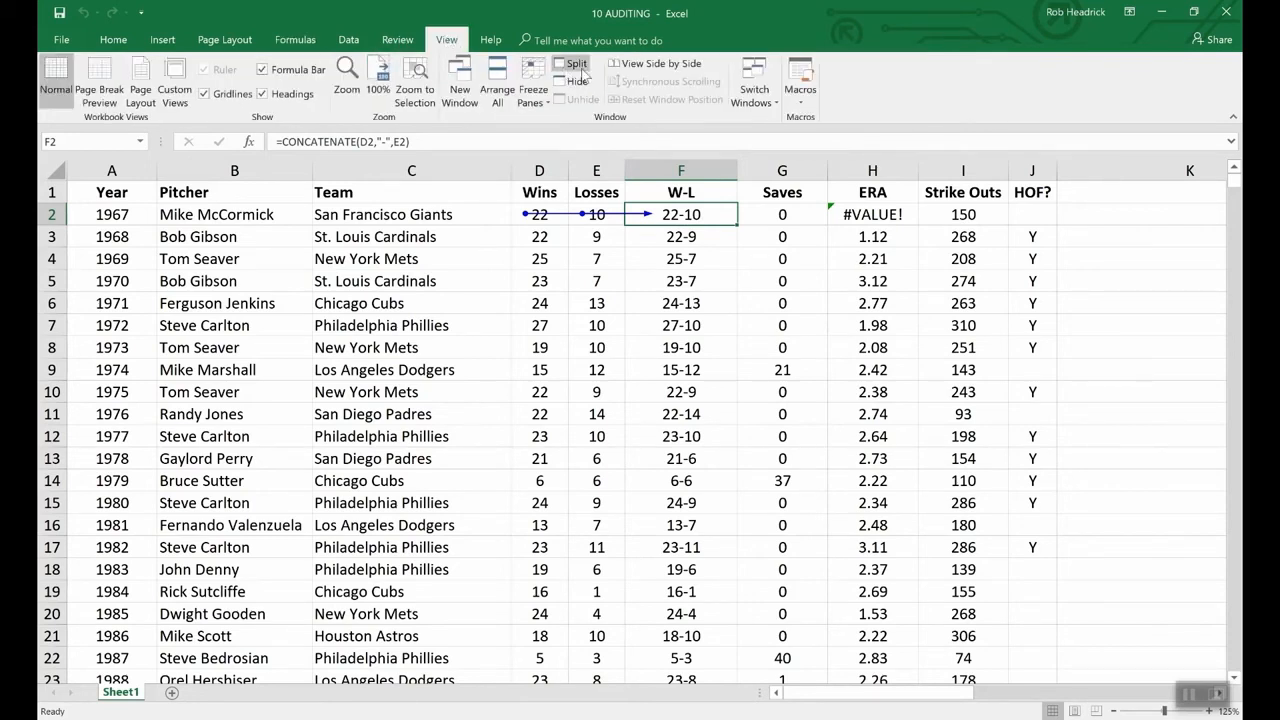
click(766, 95)
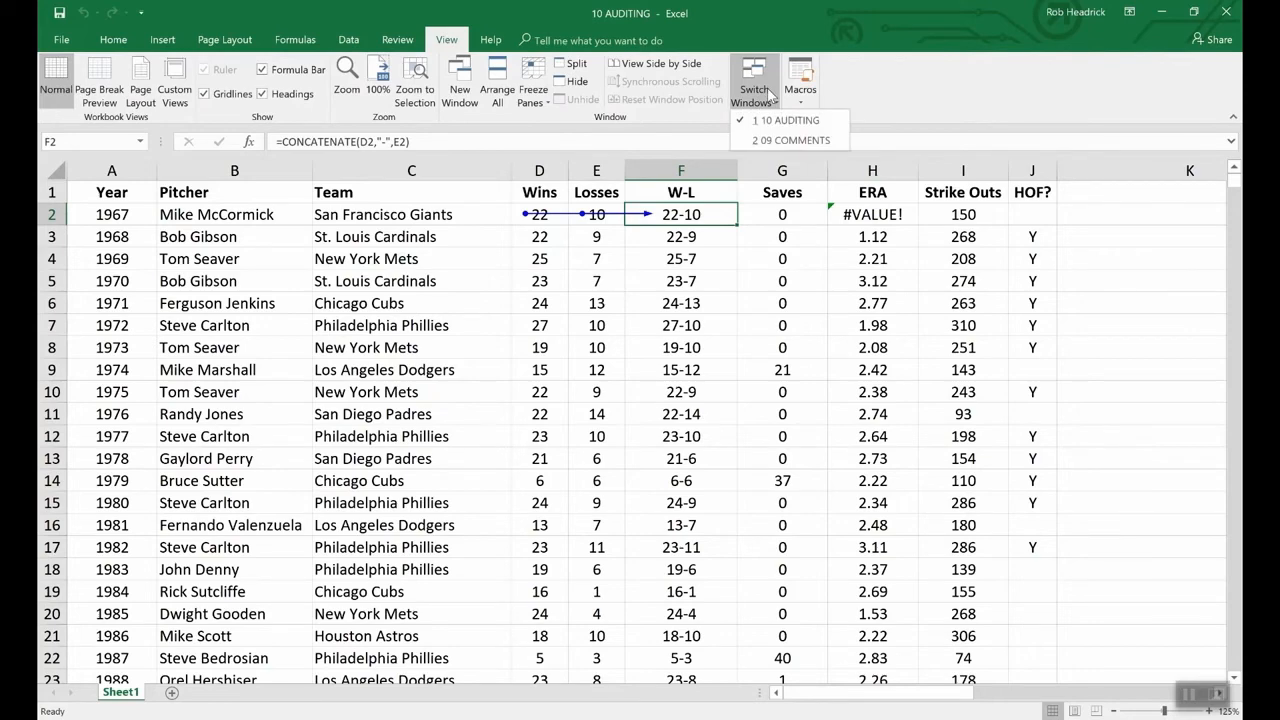
- In 09 COMMENTS, trace the precedents of B6's interest rate, then remove the arrows
click(788, 141)
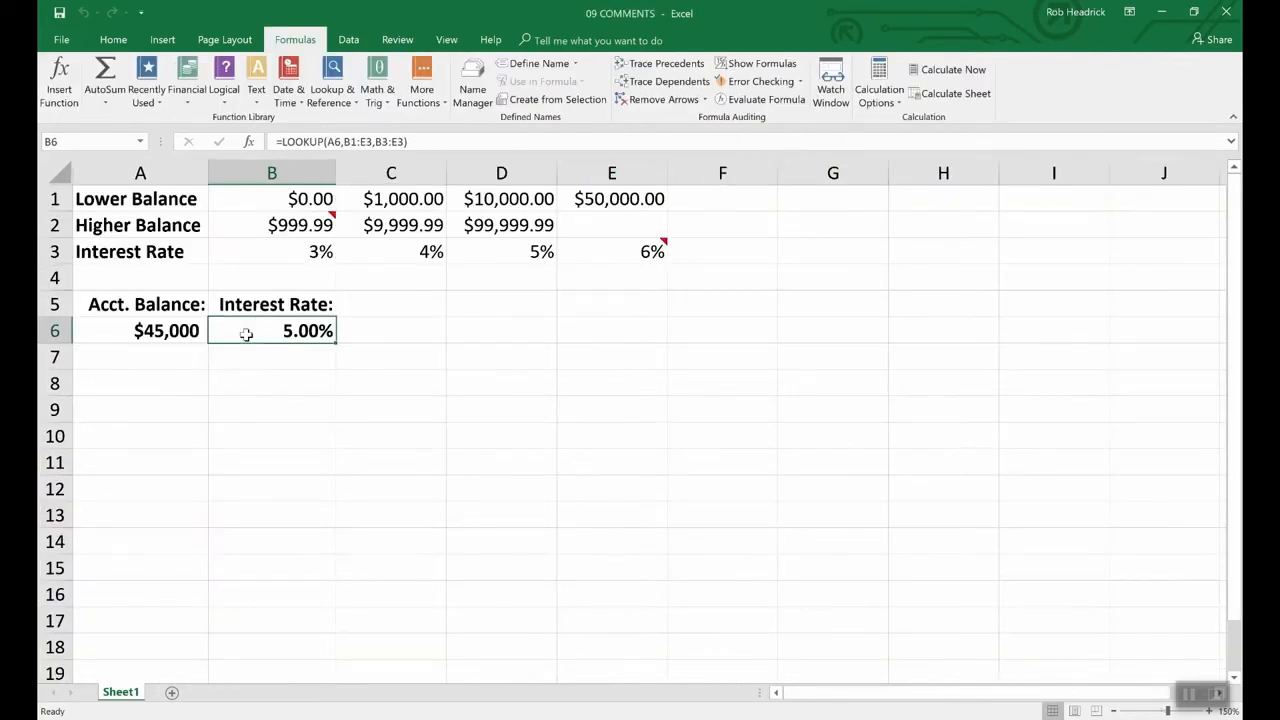
click(685, 66)
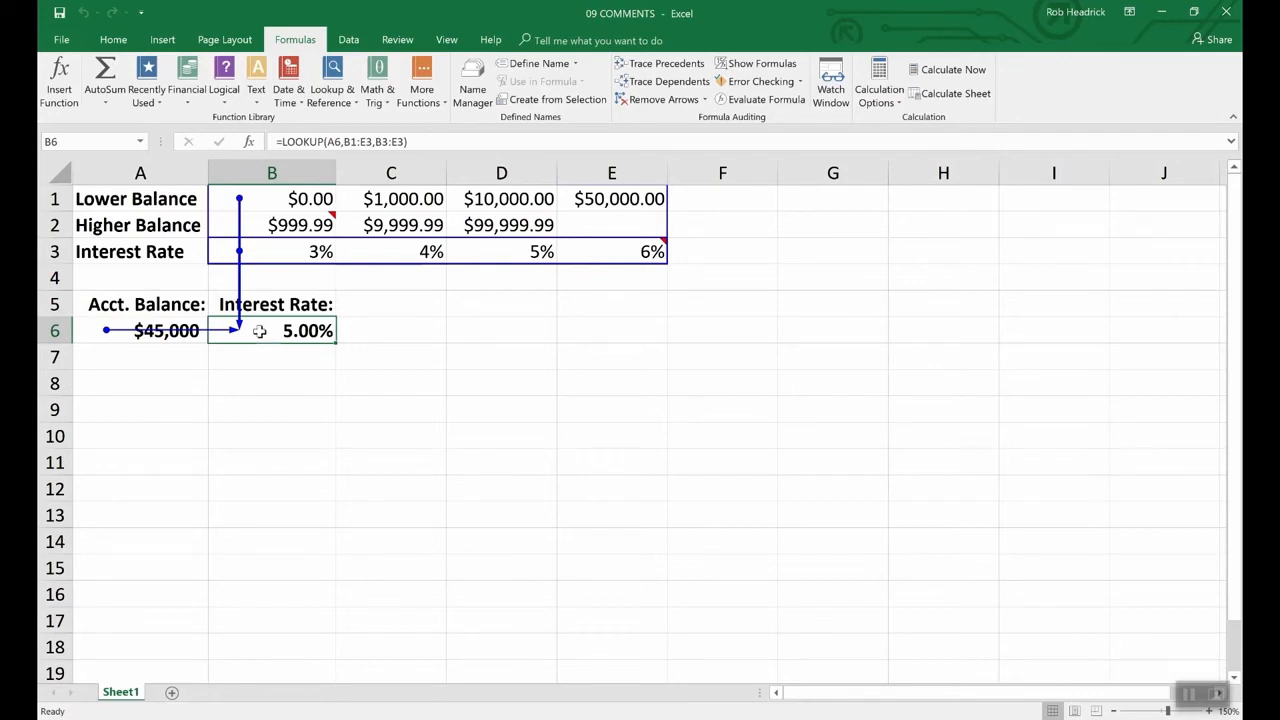
click(663, 104)
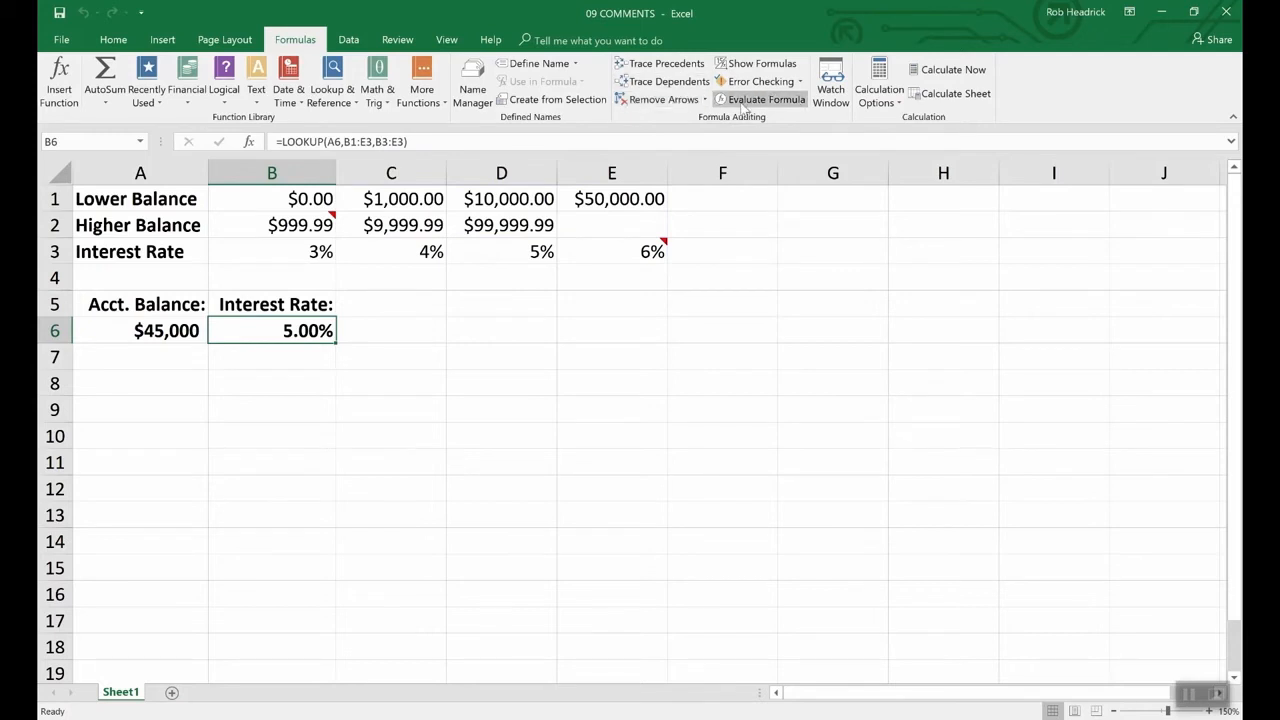
- Switch back to the 10 AUDITING workbook and remove F2's trace arrows
click(446, 40)
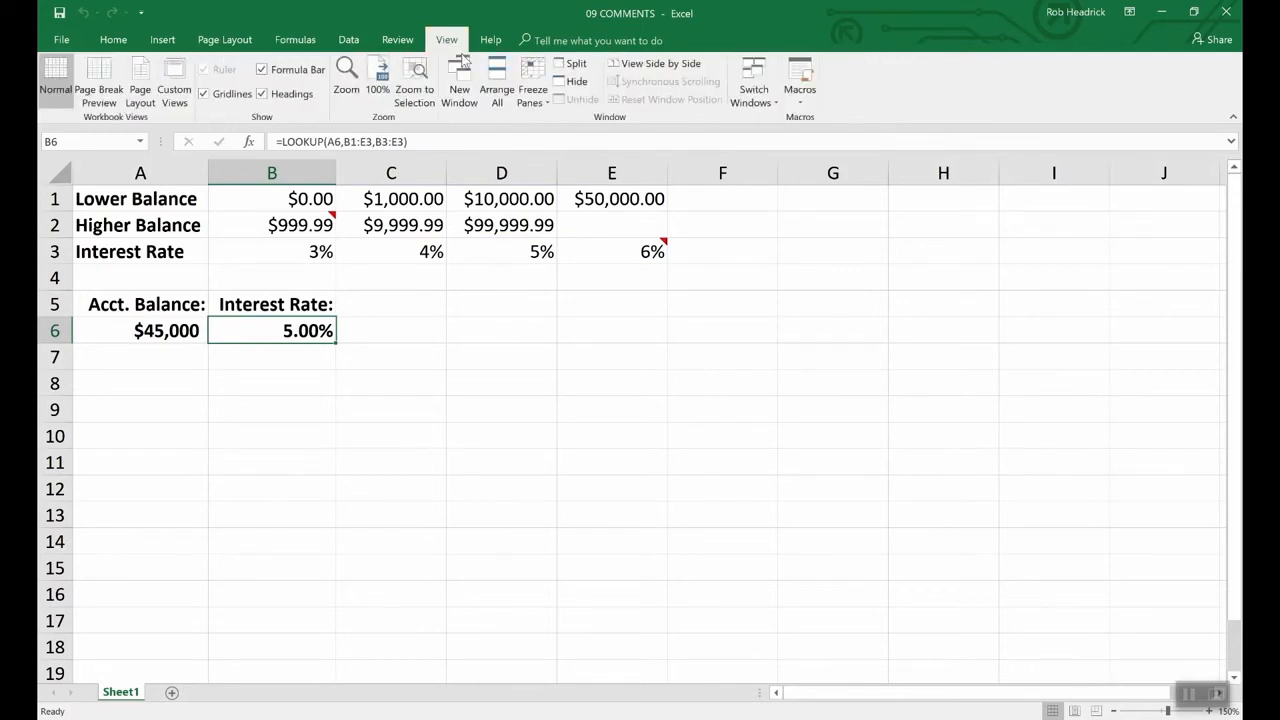
click(755, 92)
click(785, 120)
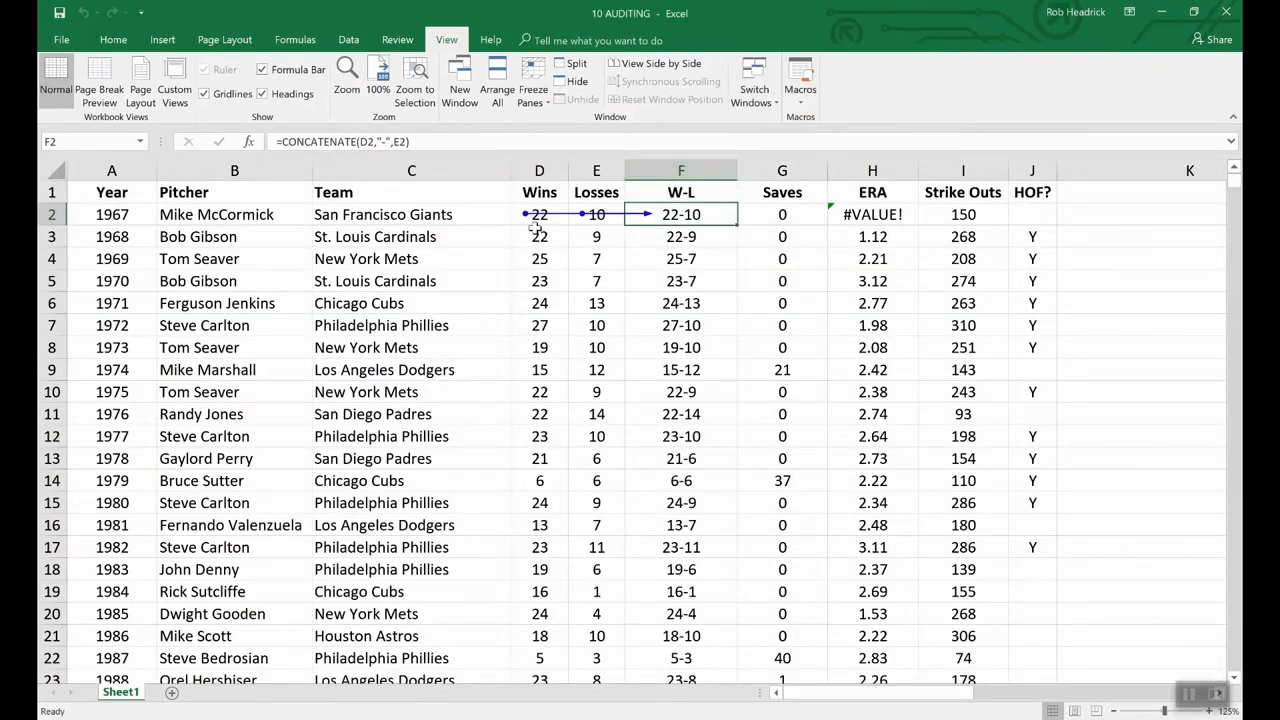
click(295, 40)
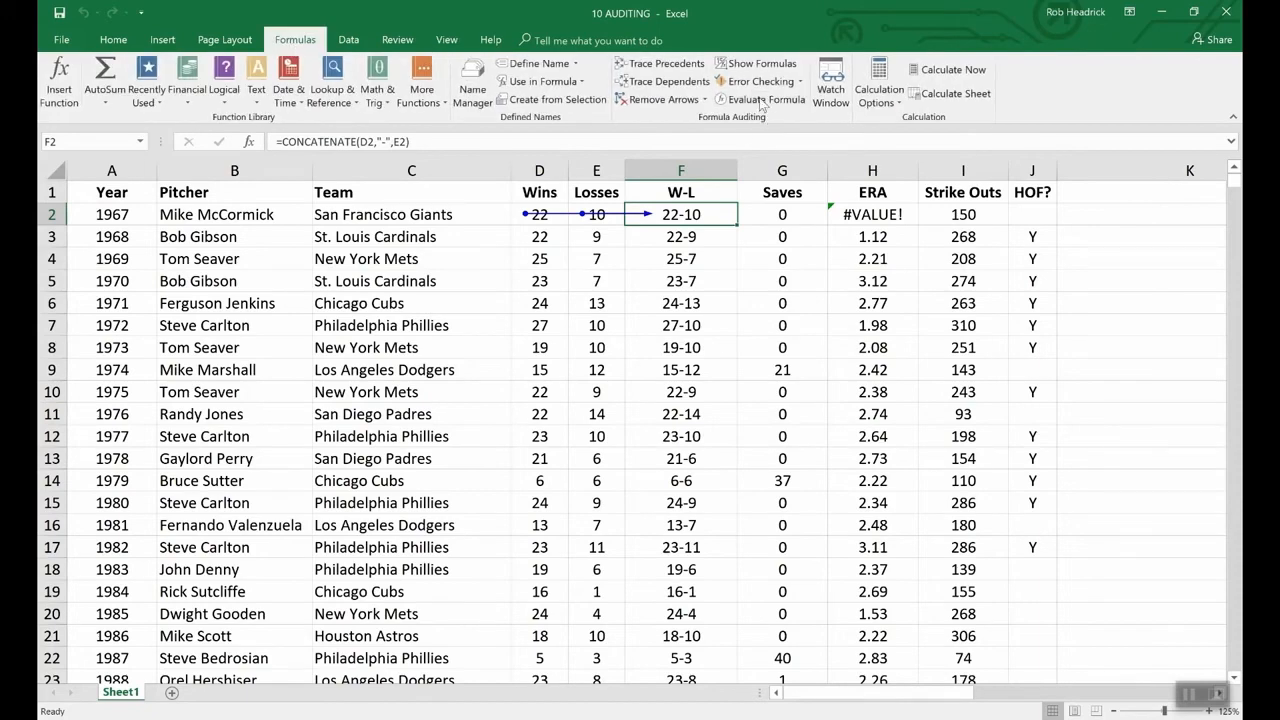
click(666, 100)
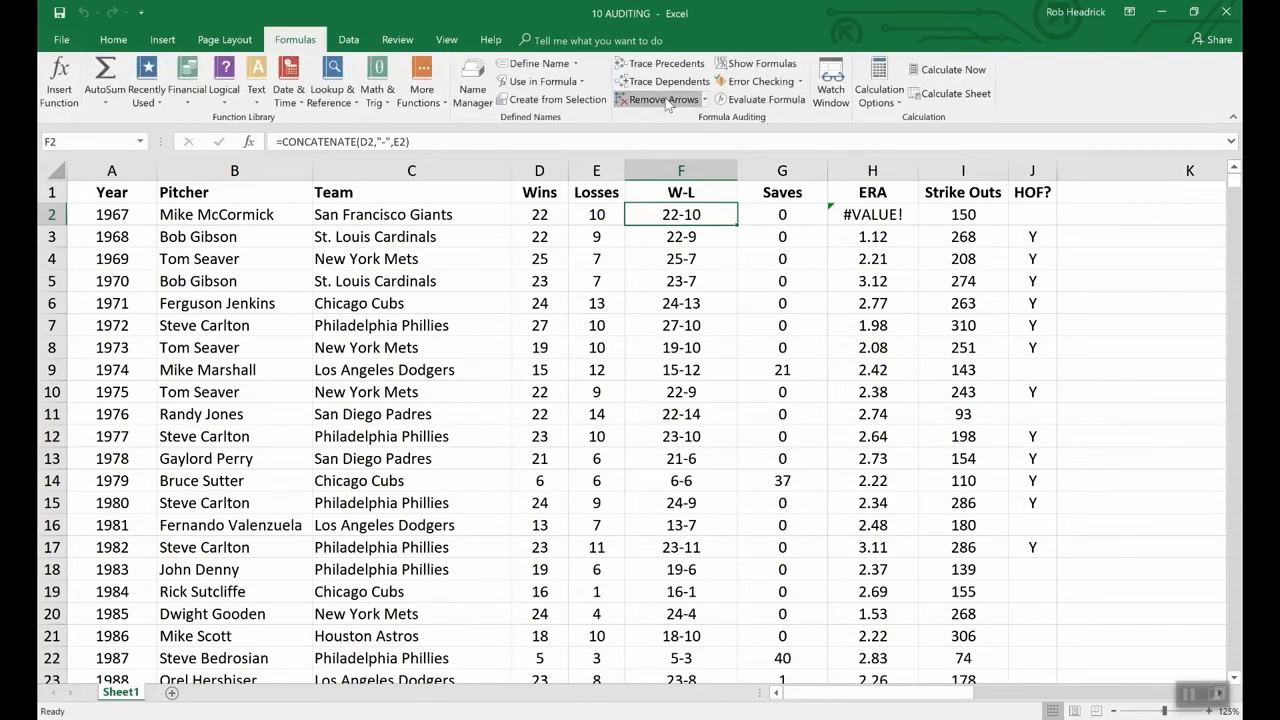
- Turn Show Formulas on to view the sheet's formulas, then back to values
click(745, 66)
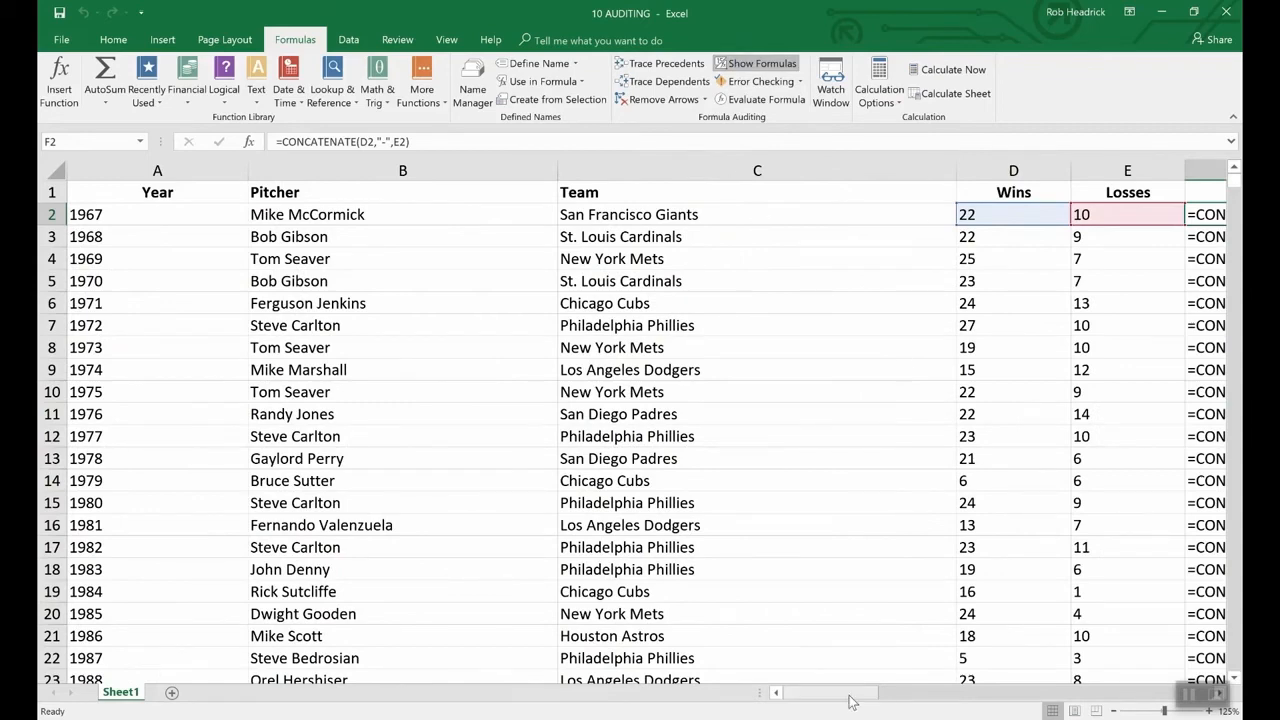
drag(848, 697, 903, 693)
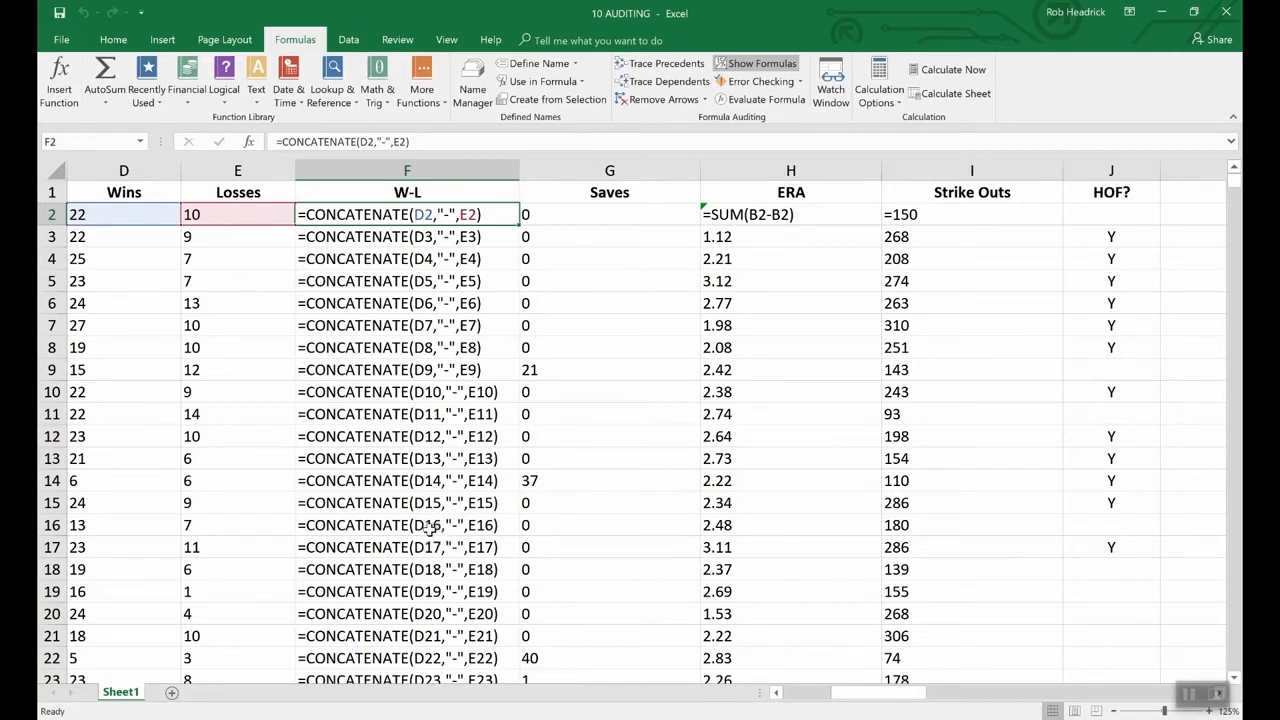
click(762, 64)
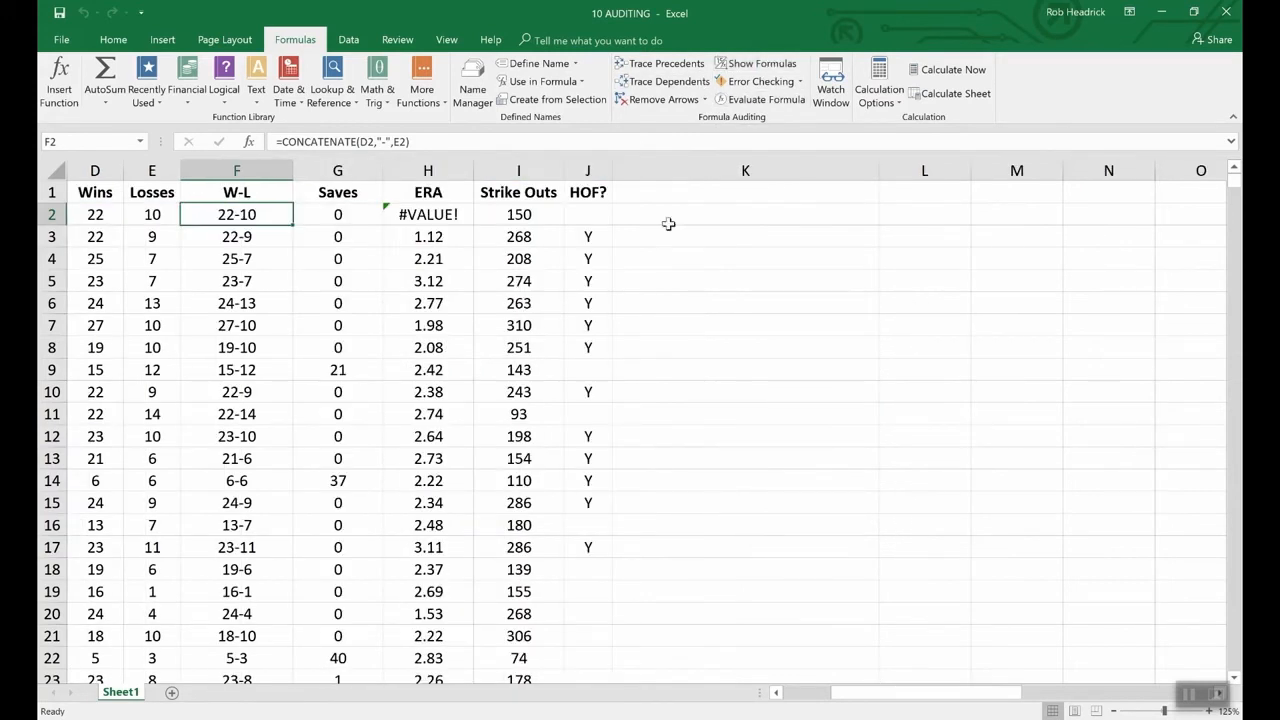
click(777, 696)
click(777, 697)
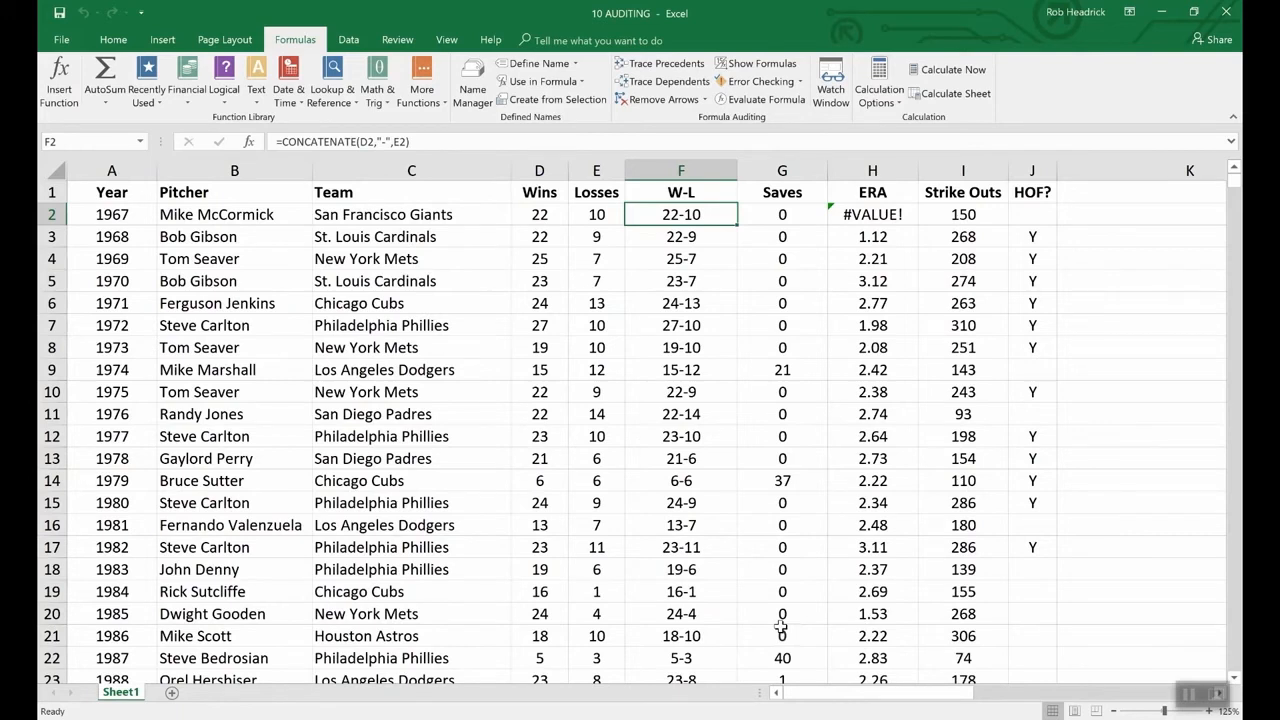
click(779, 88)
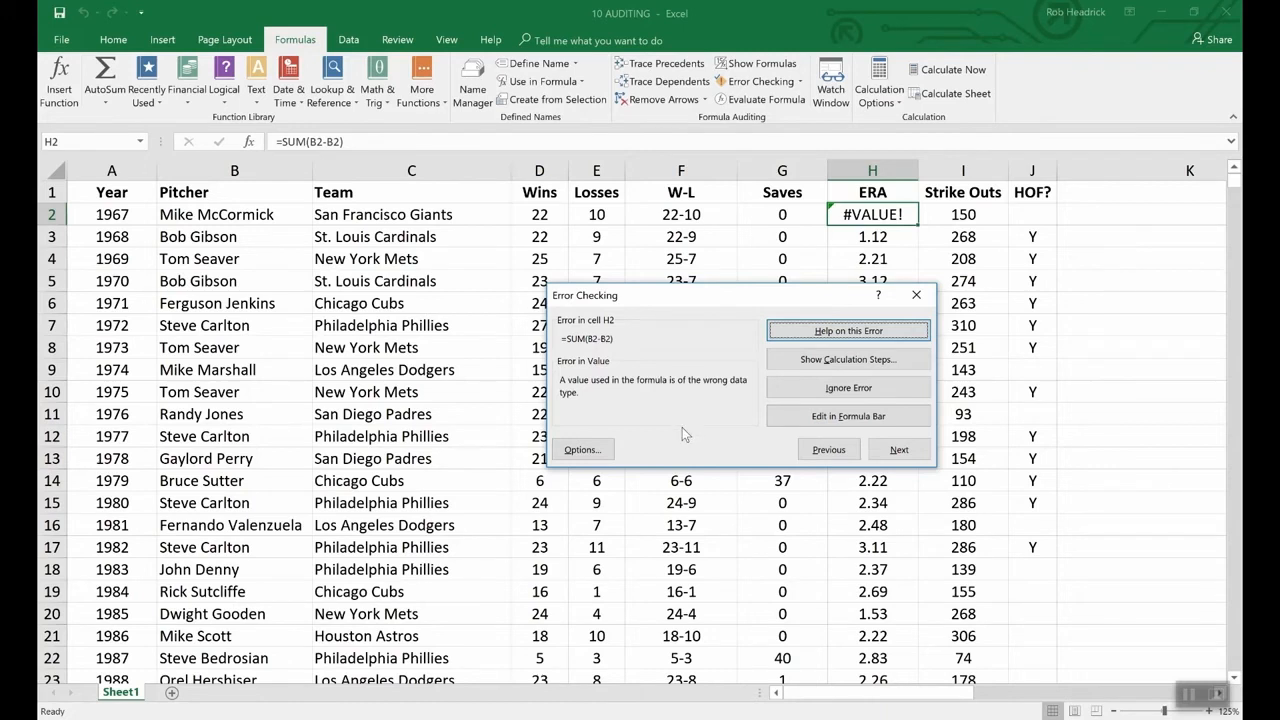
click(1101, 418)
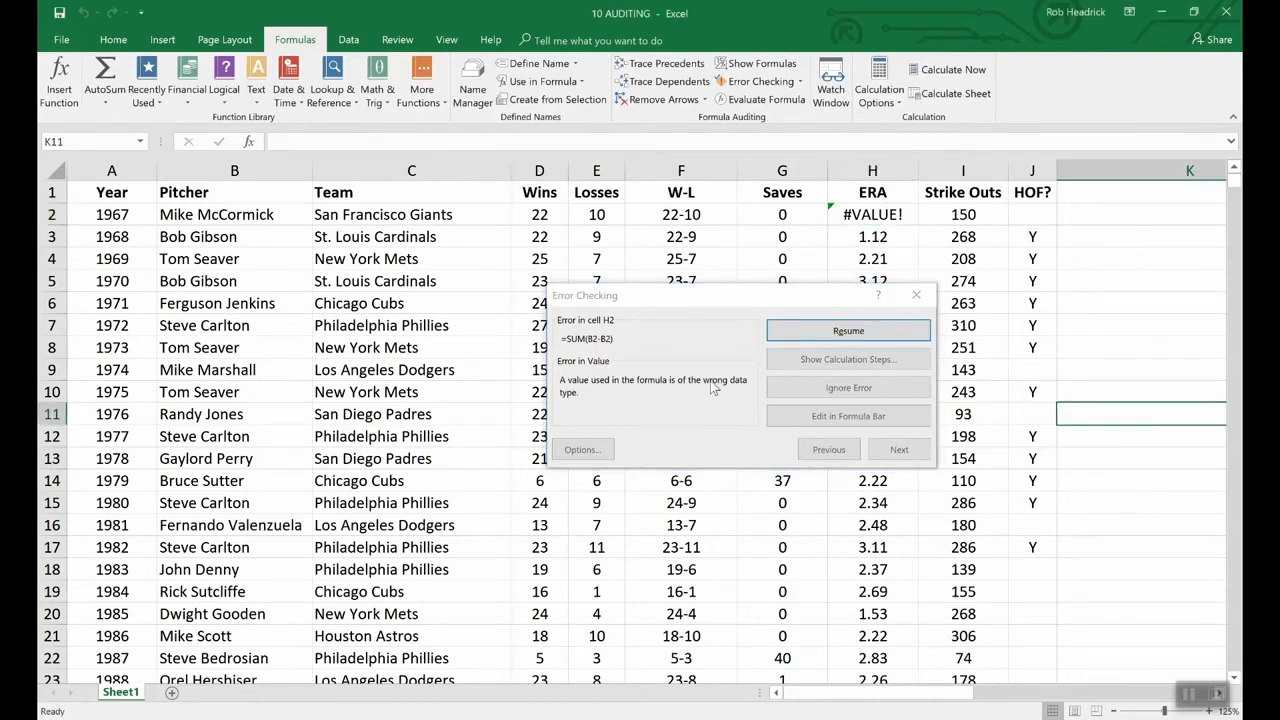
click(914, 292)
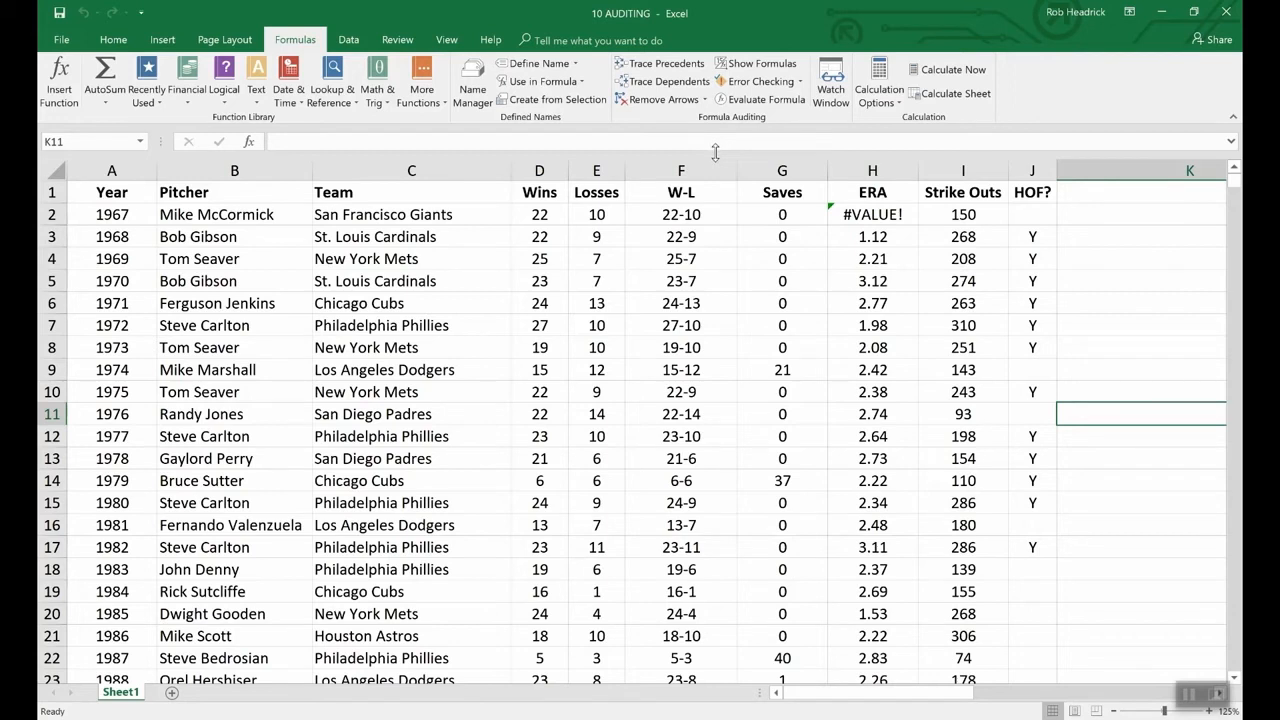
- Evaluate F2's CONCATENATE formula step by step, resolving D2 to 22 and E2 to 10
click(655, 215)
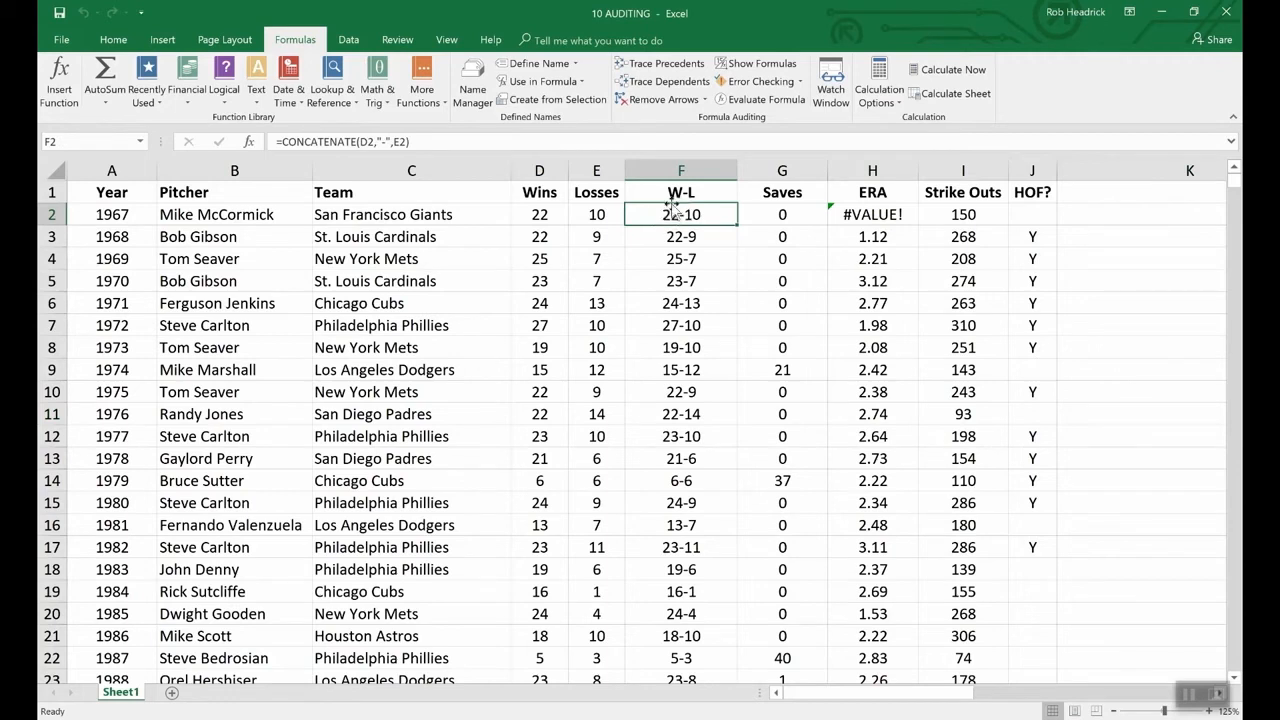
click(763, 100)
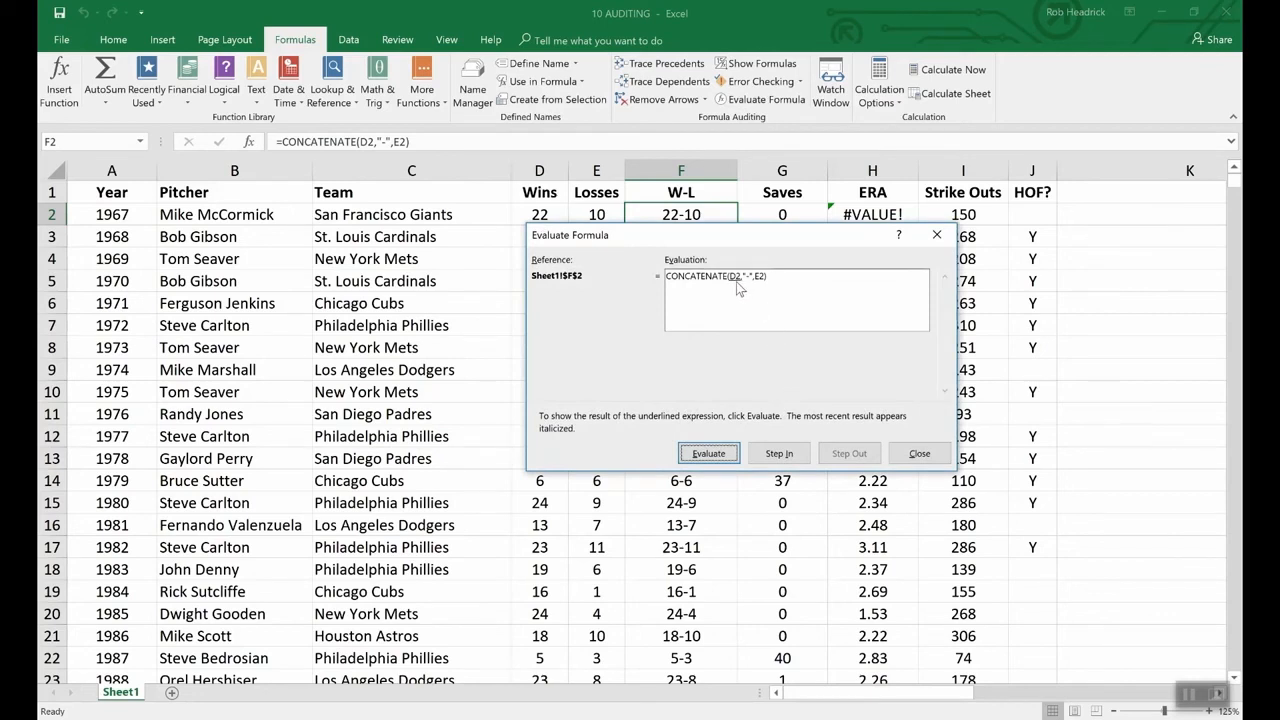
click(720, 452)
drag(598, 234, 598, 247)
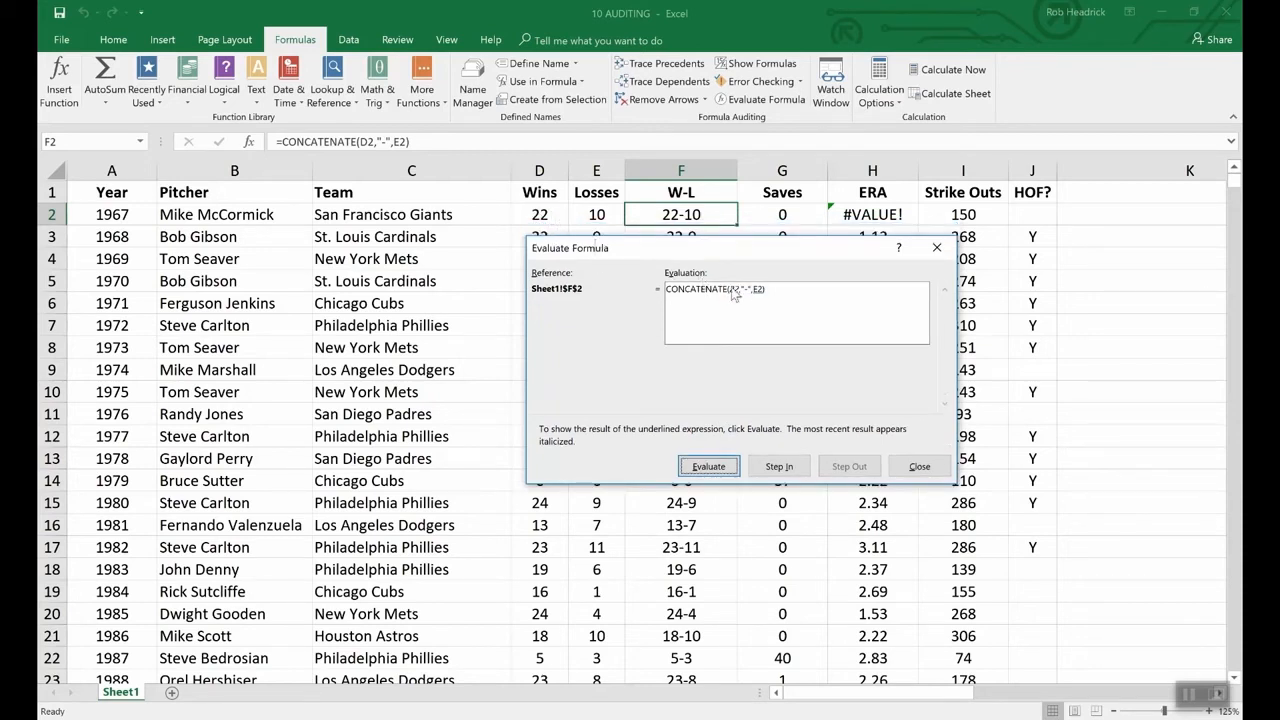
click(710, 467)
click(724, 470)
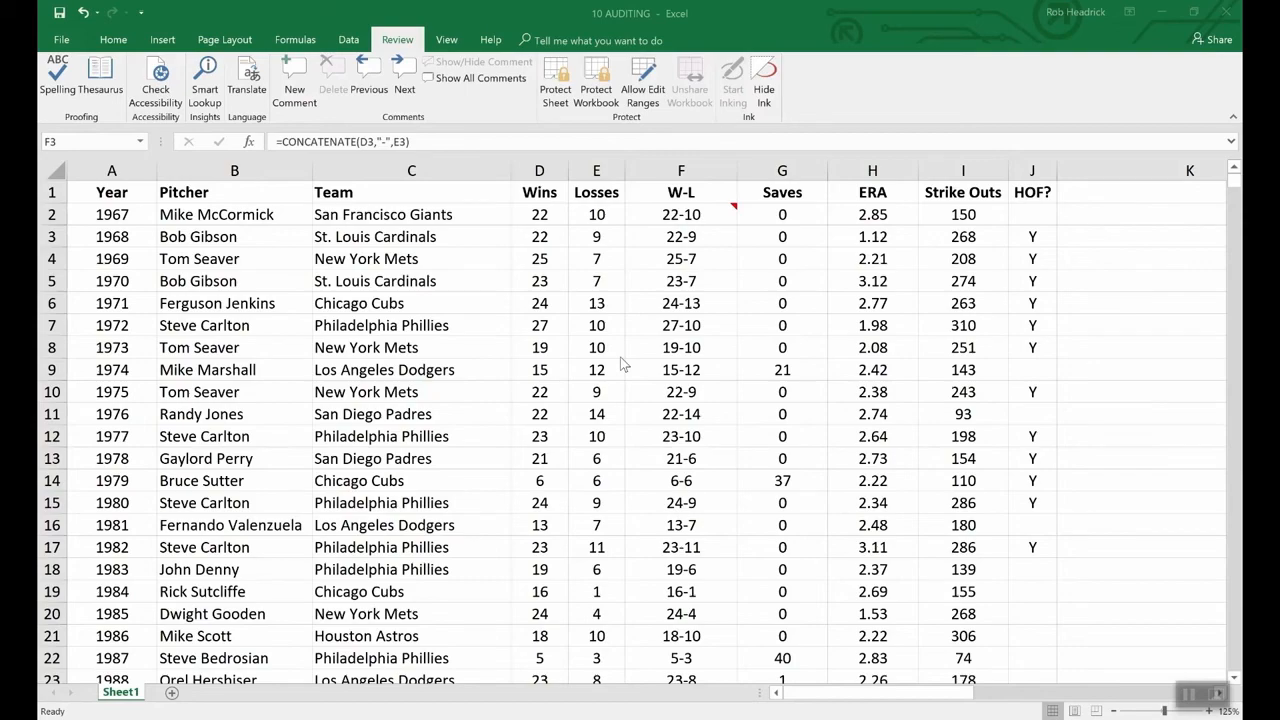
- Open the File Info page for the 10 AUDITING workbook
click(62, 40)
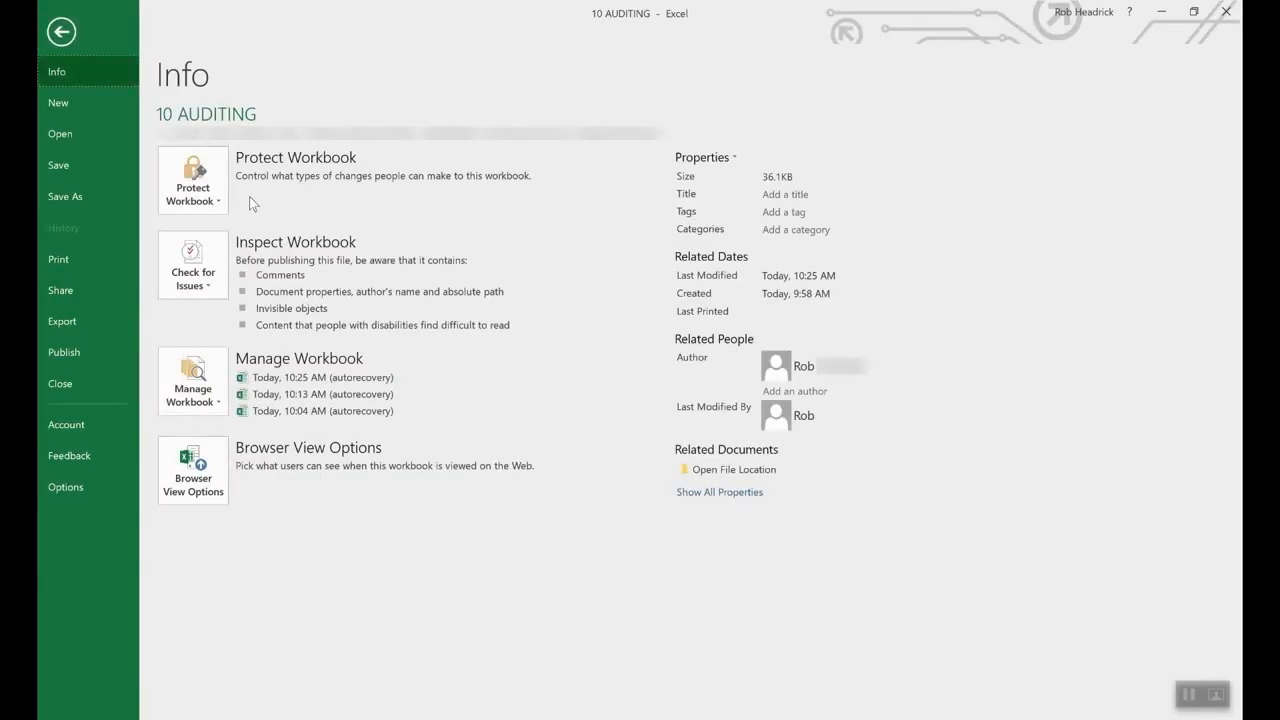
- Encrypt the 10 AUDITING workbook with an opening password, entering it twice to confirm
click(215, 175)
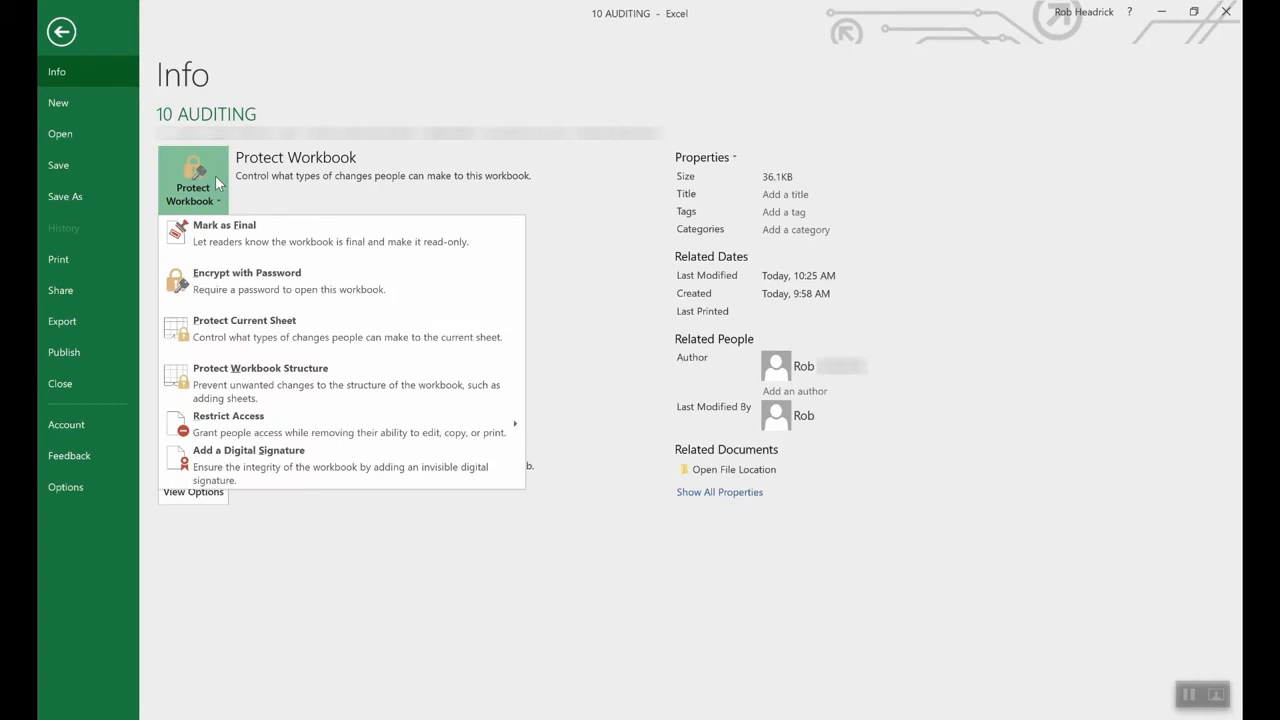
click(277, 289)
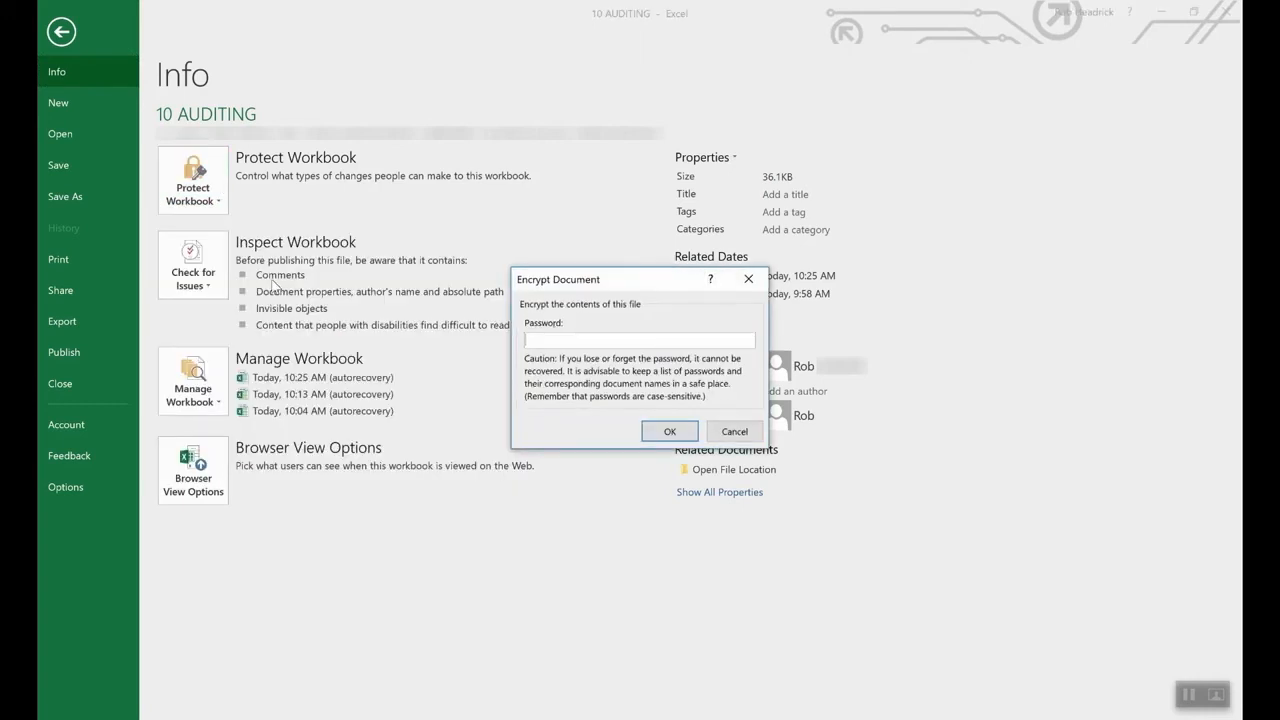
text(1234)
click(665, 431)
text(1234)
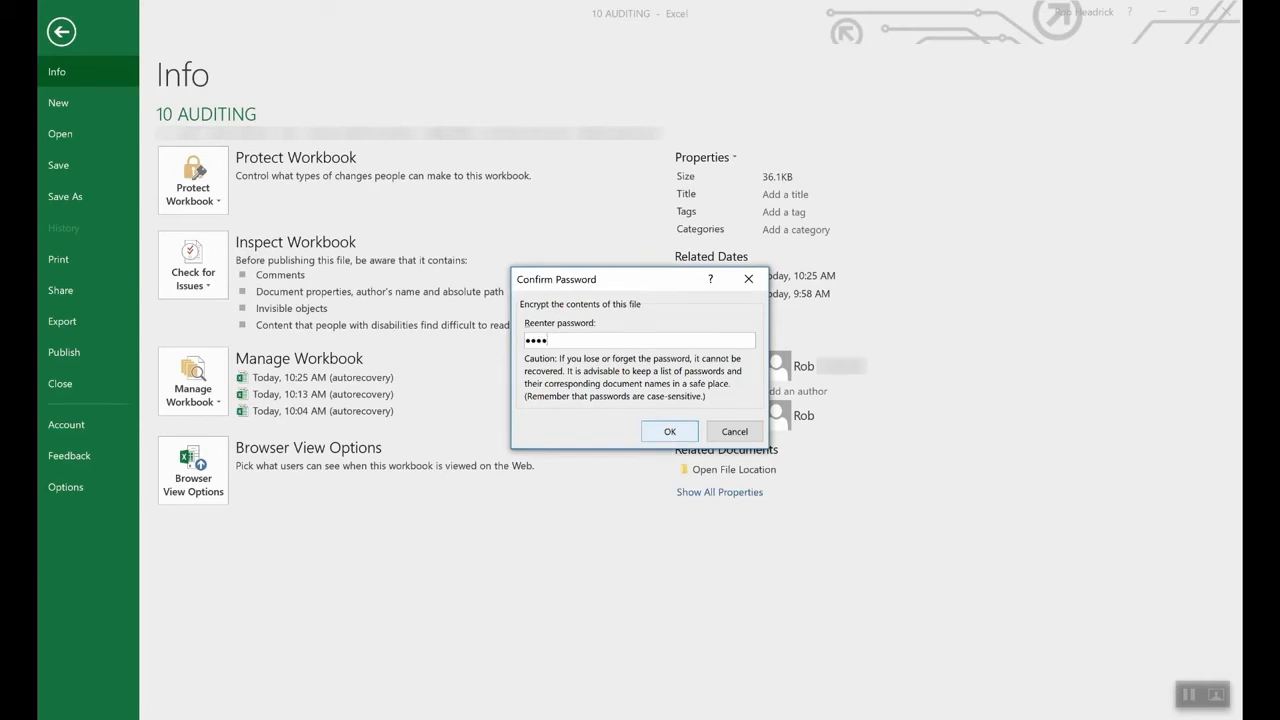
click(668, 432)
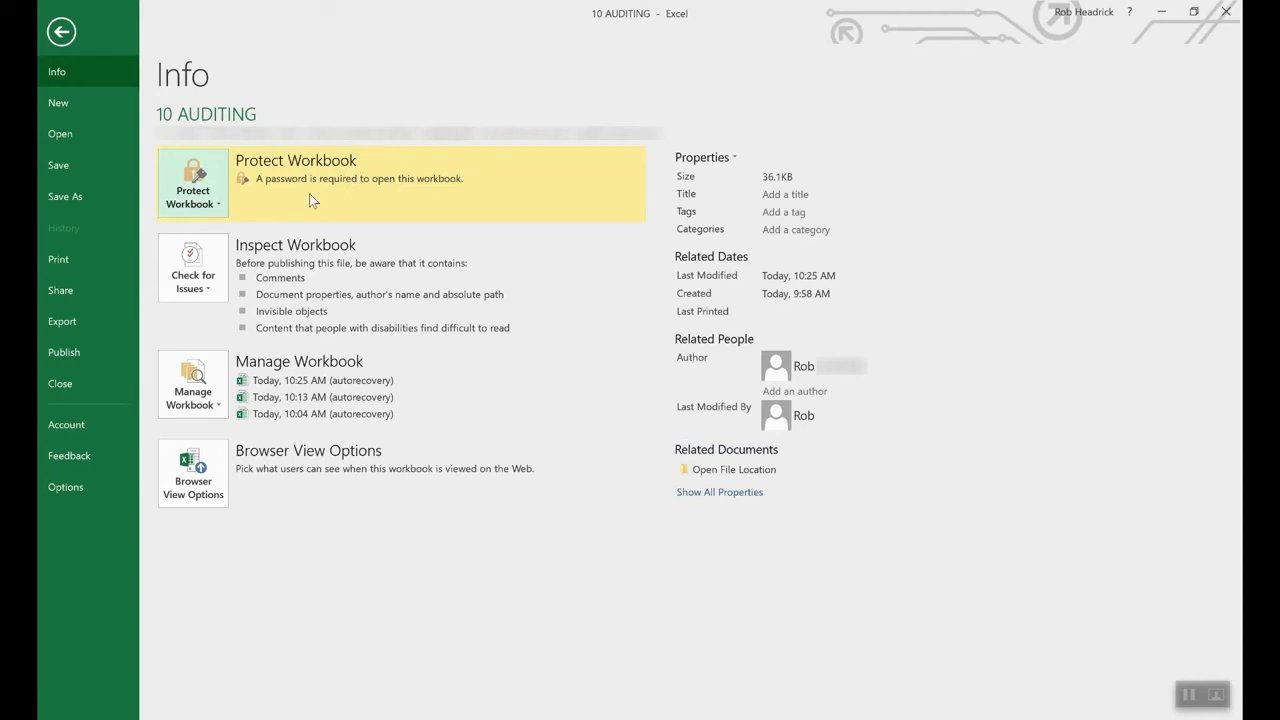
click(208, 205)
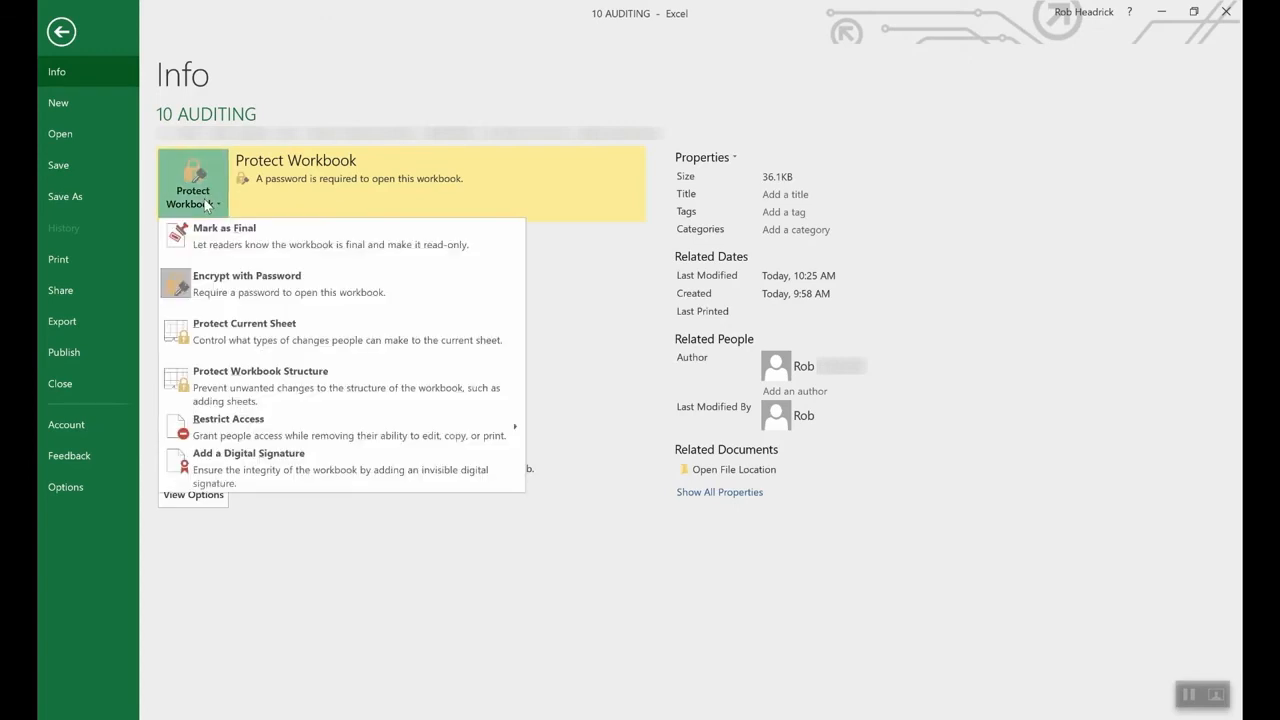
- Clear the password under Encrypt with Password so the workbook opens without one
click(242, 287)
text(••••)
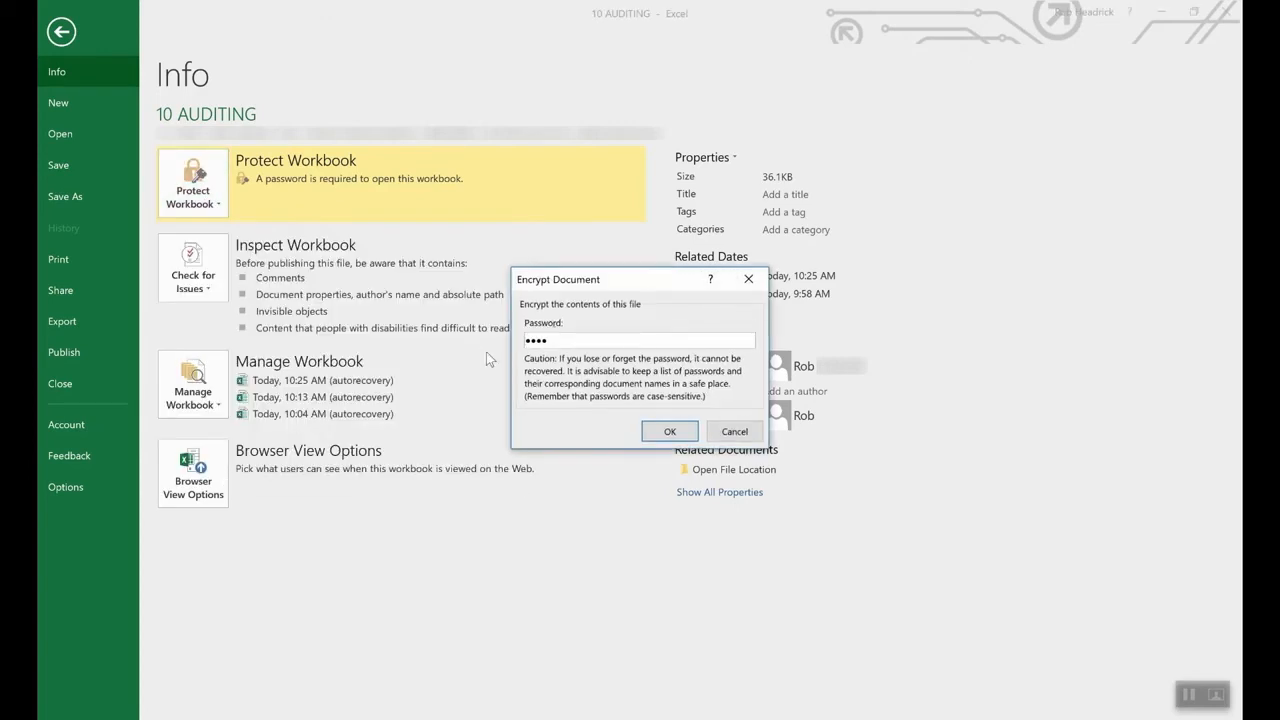
double_click(640, 339)
key(BackSpace)
click(670, 431)
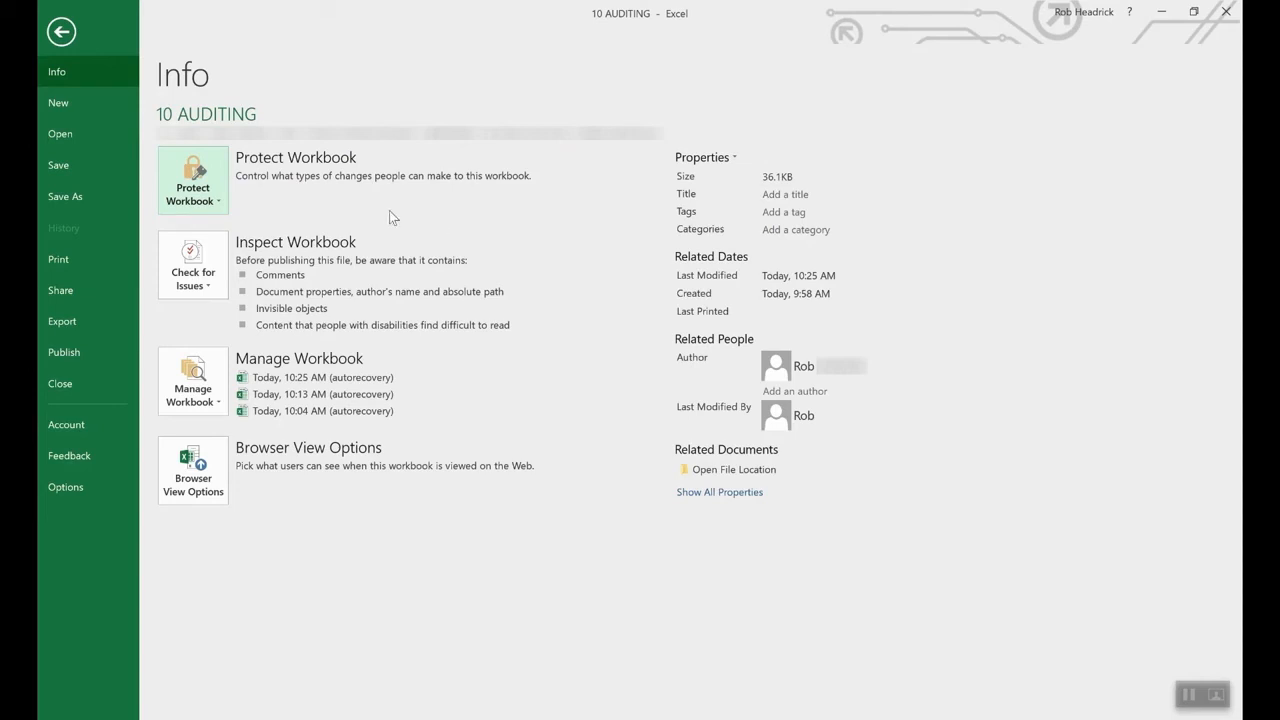
- Open Protect Current Sheet but cancel it, leaving the pitchers sheet unprotected
click(195, 185)
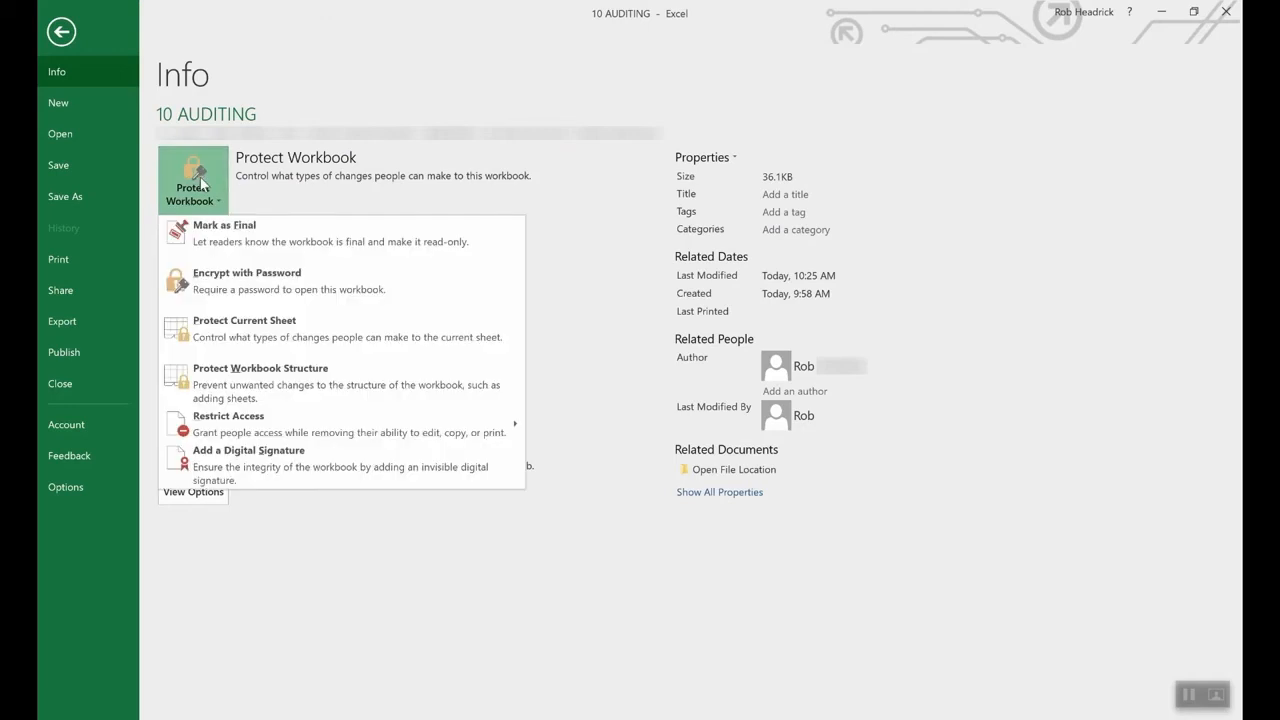
click(267, 334)
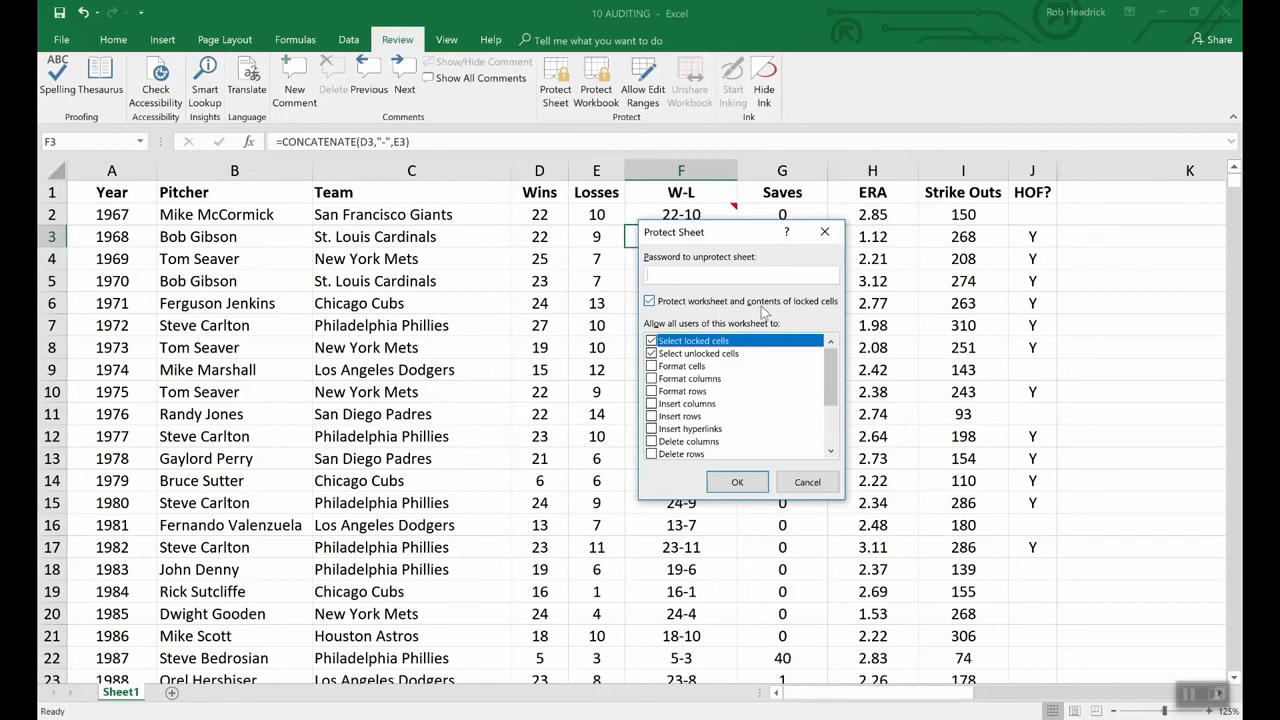
click(815, 481)
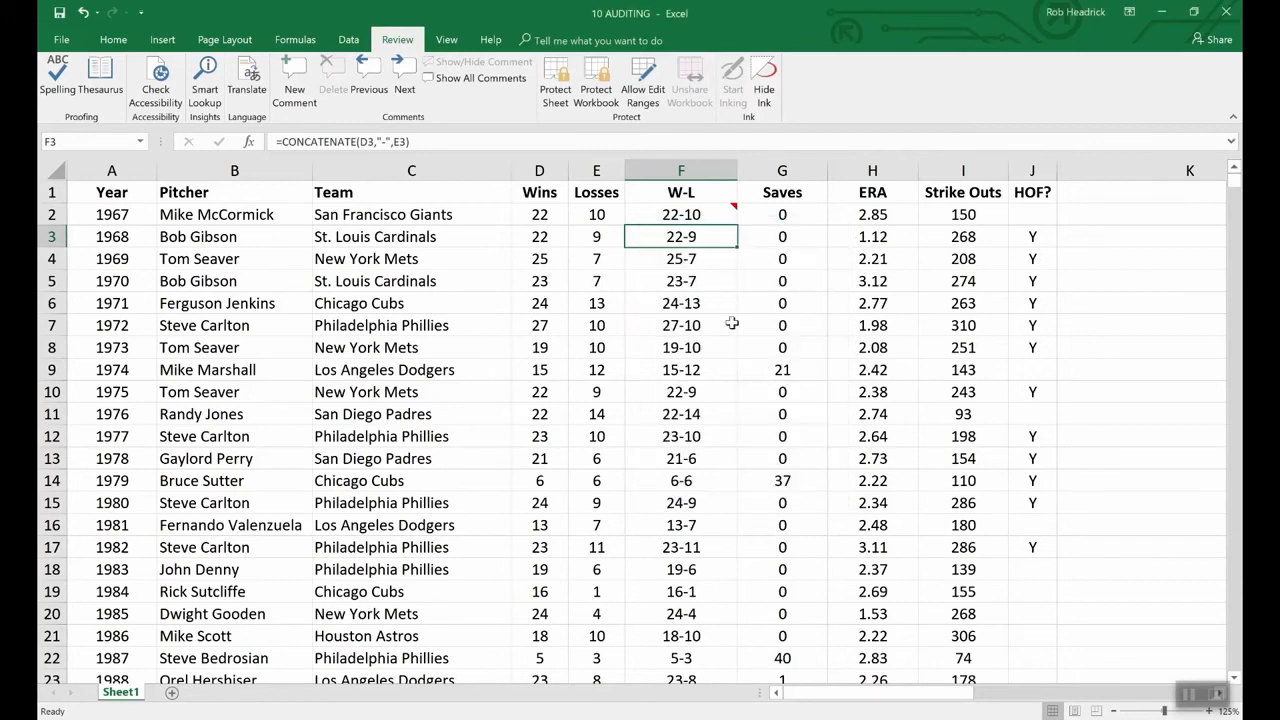
right_click(690, 238)
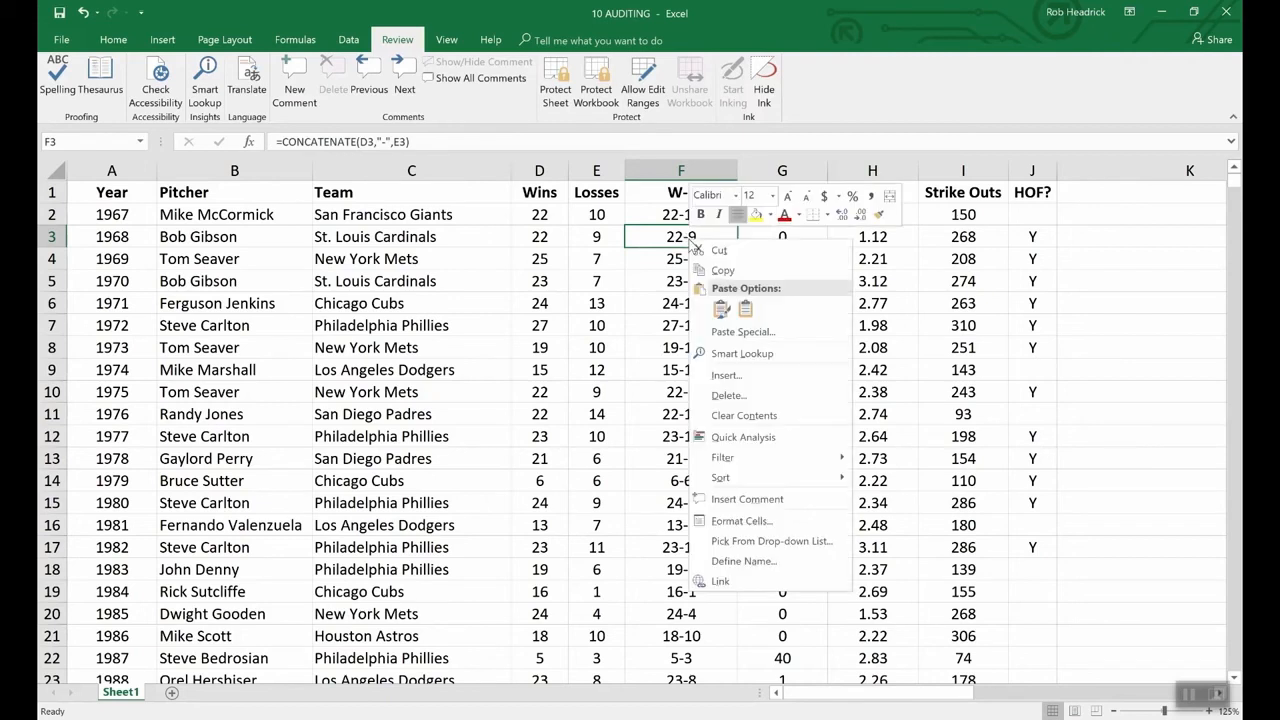
- Tick Hidden on cell F3's Format Cells Protection tab so its formula gets concealed
click(750, 521)
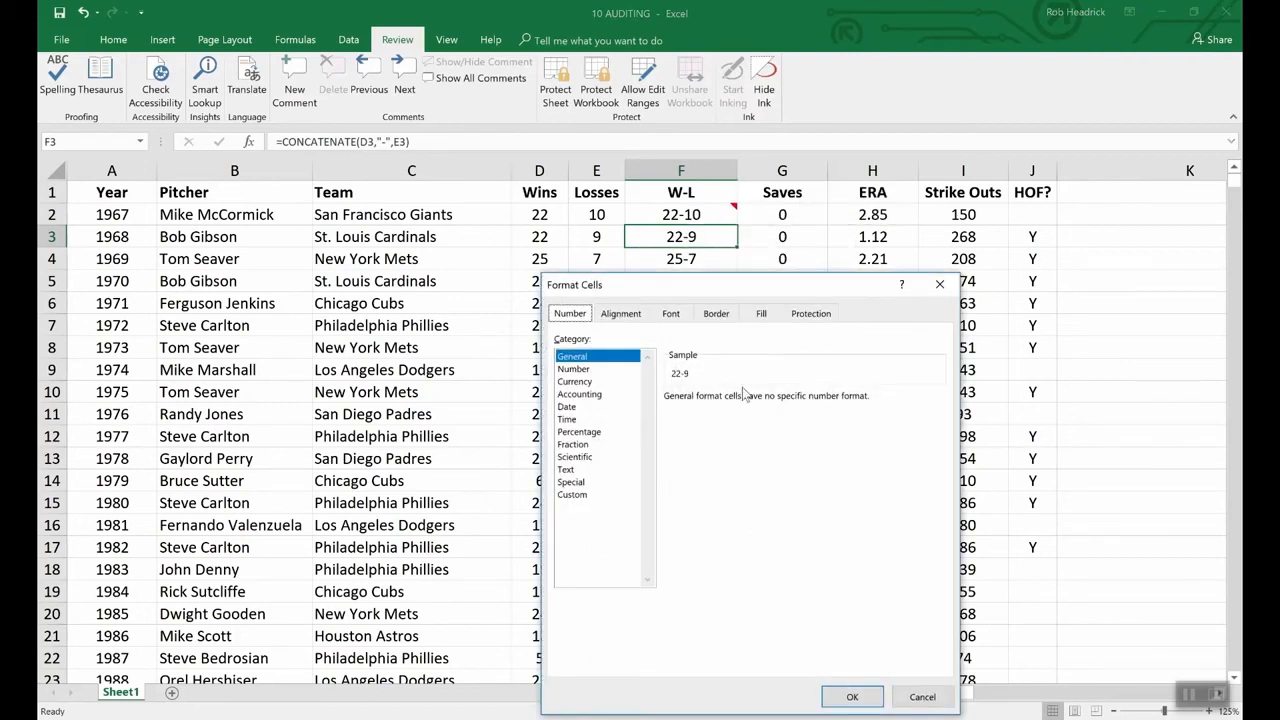
click(811, 315)
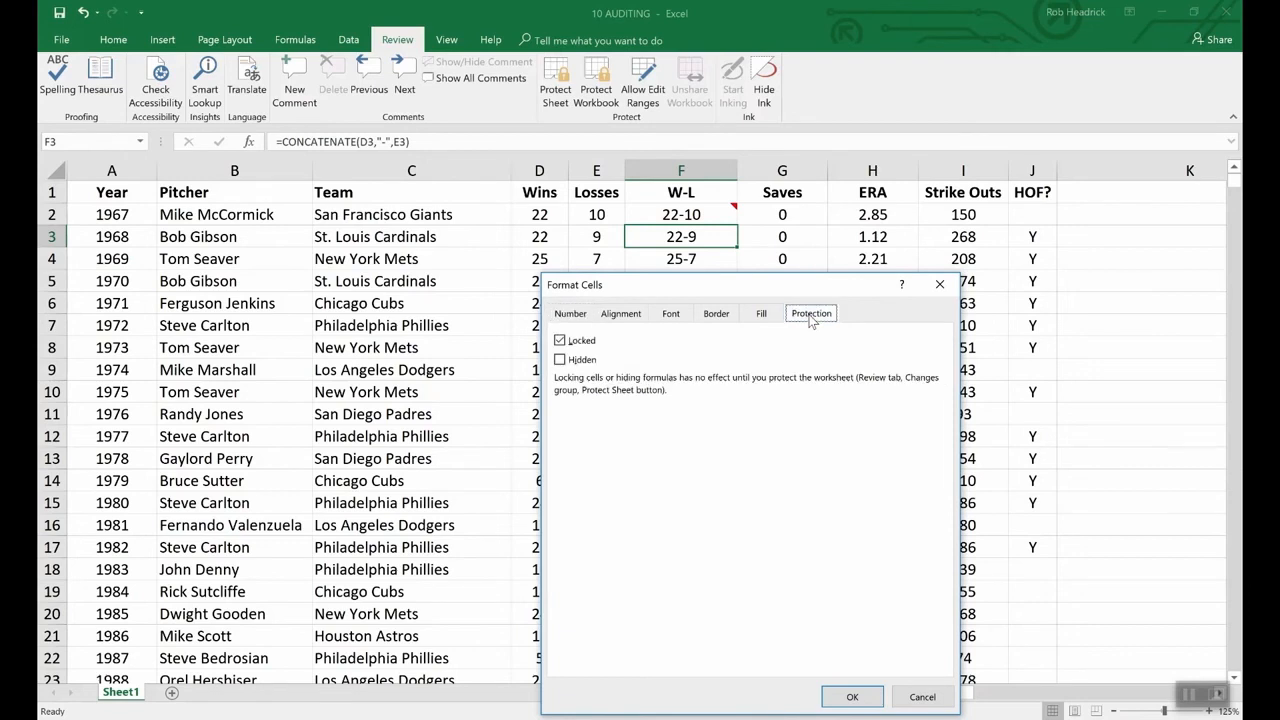
click(561, 360)
click(852, 697)
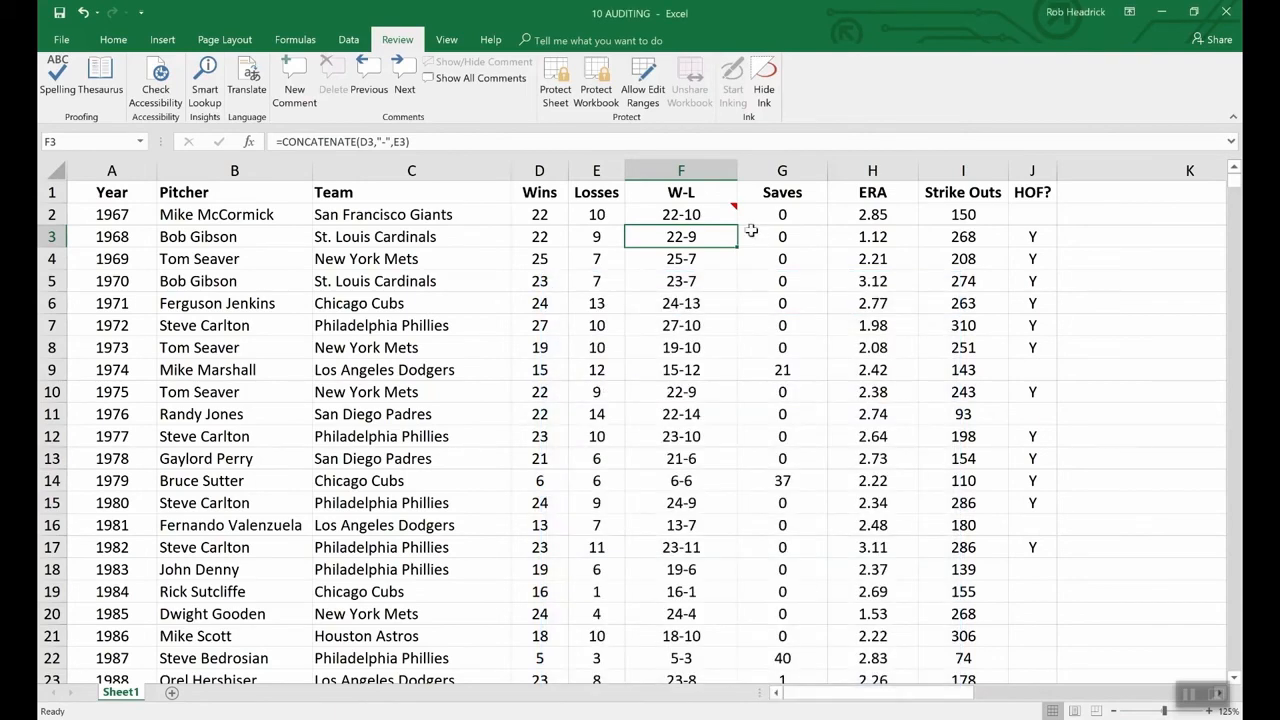
- Protect the pitchers sheet with a password, entering and confirming the sheet password
click(567, 66)
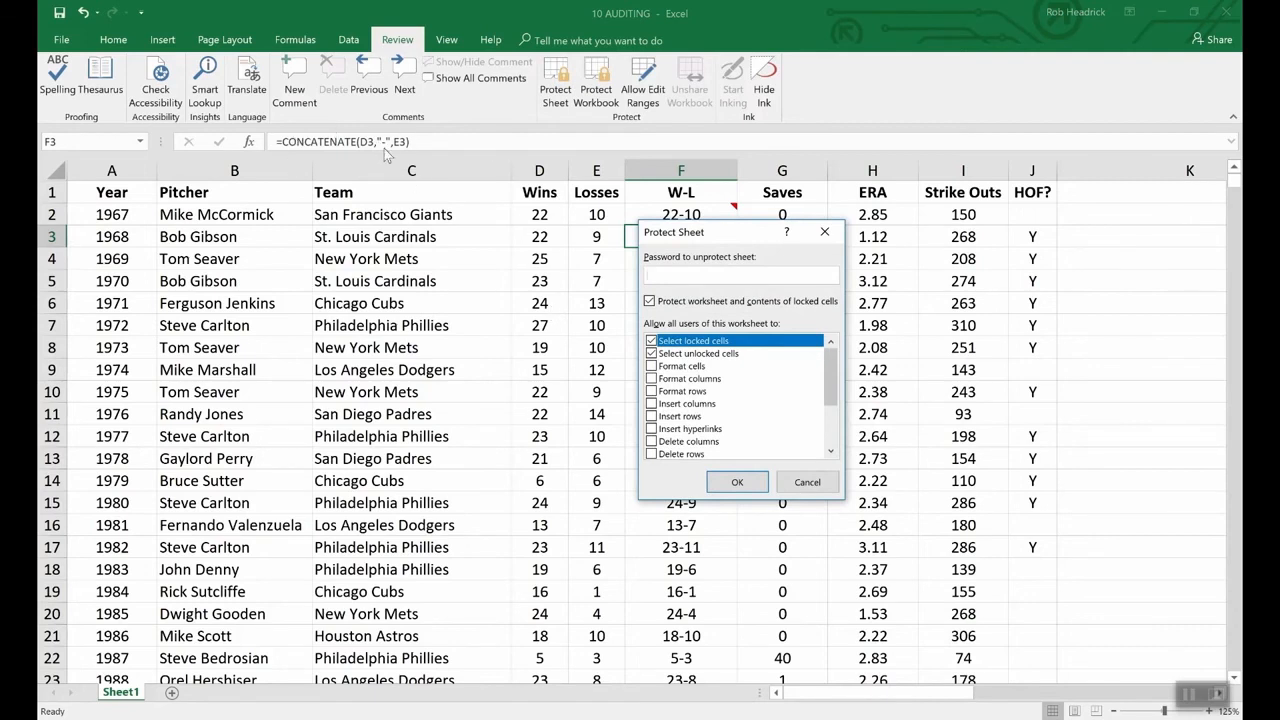
text(1234)
click(737, 484)
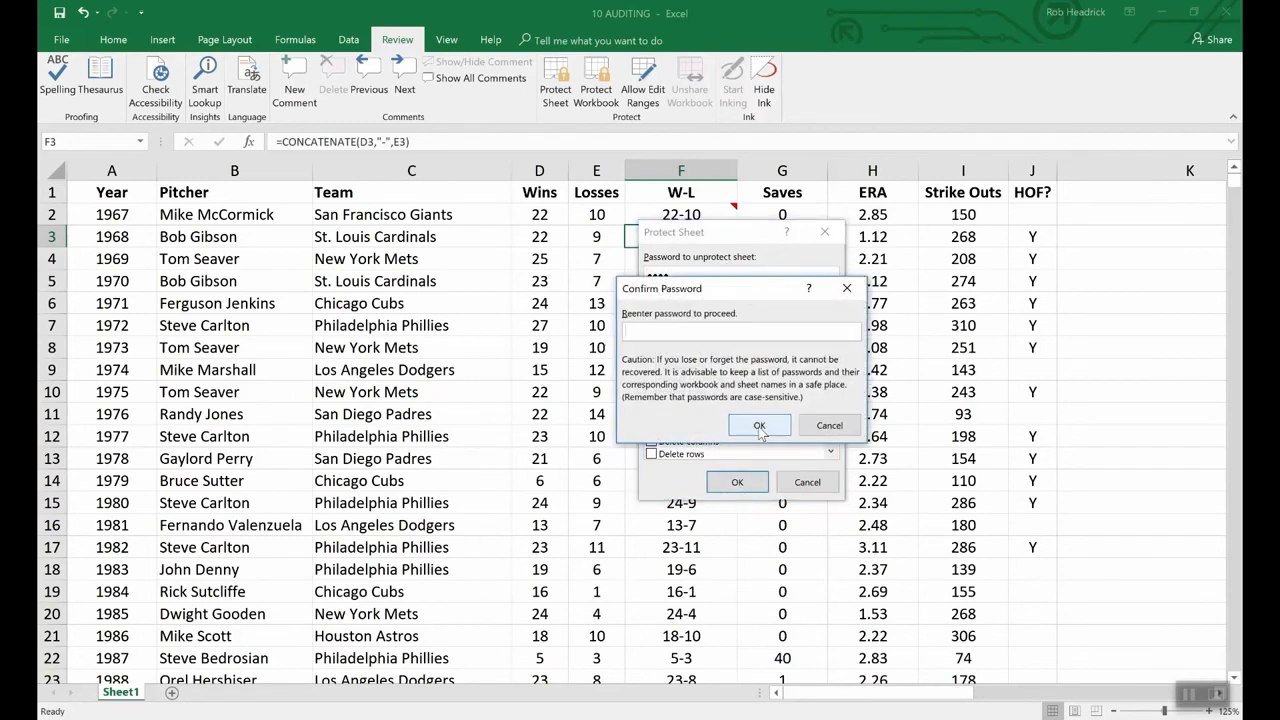
text(1234)
click(759, 426)
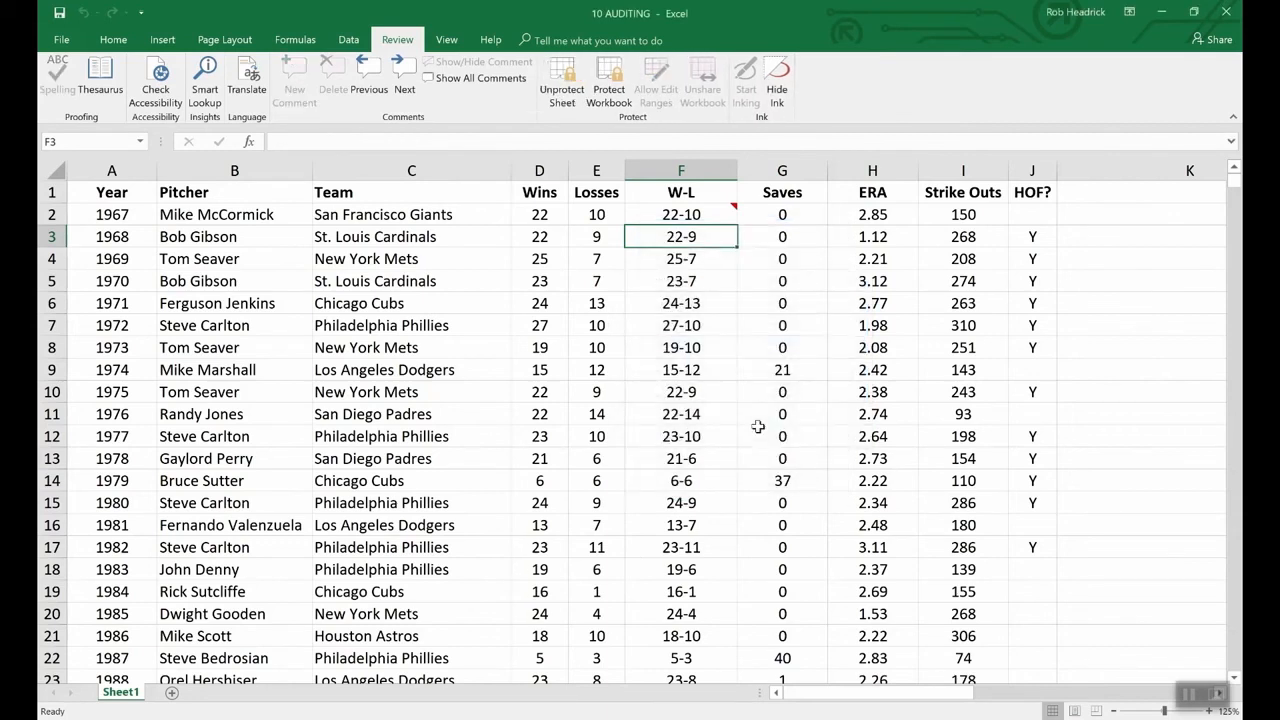
- Confirm F3's formula is hidden, then keep F2's 'What a great season!' comment always shown
key(Down)
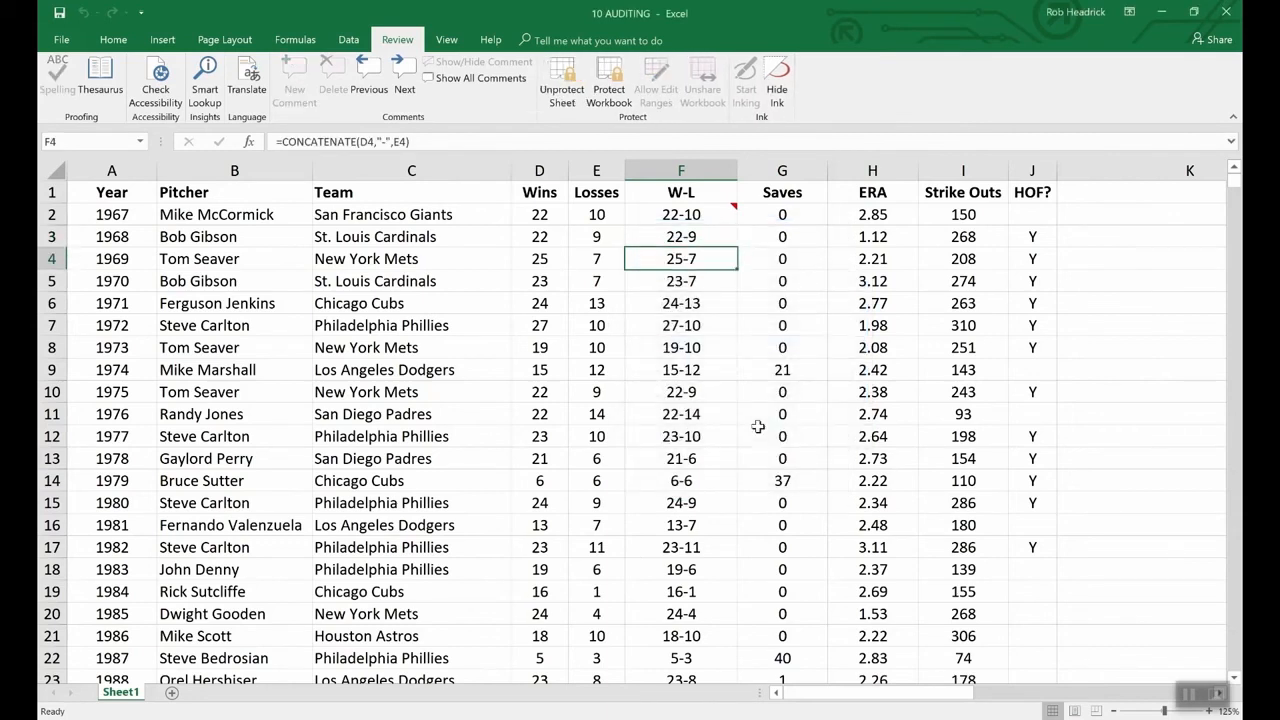
key(Up)
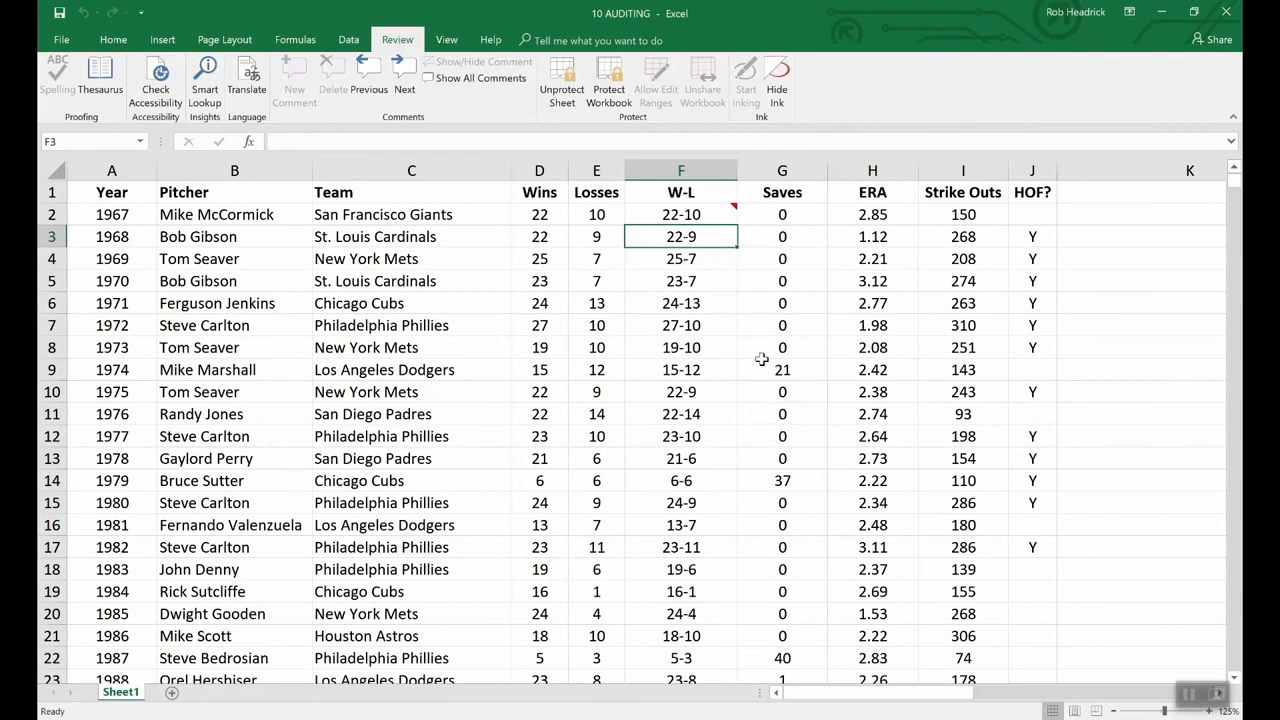
click(713, 215)
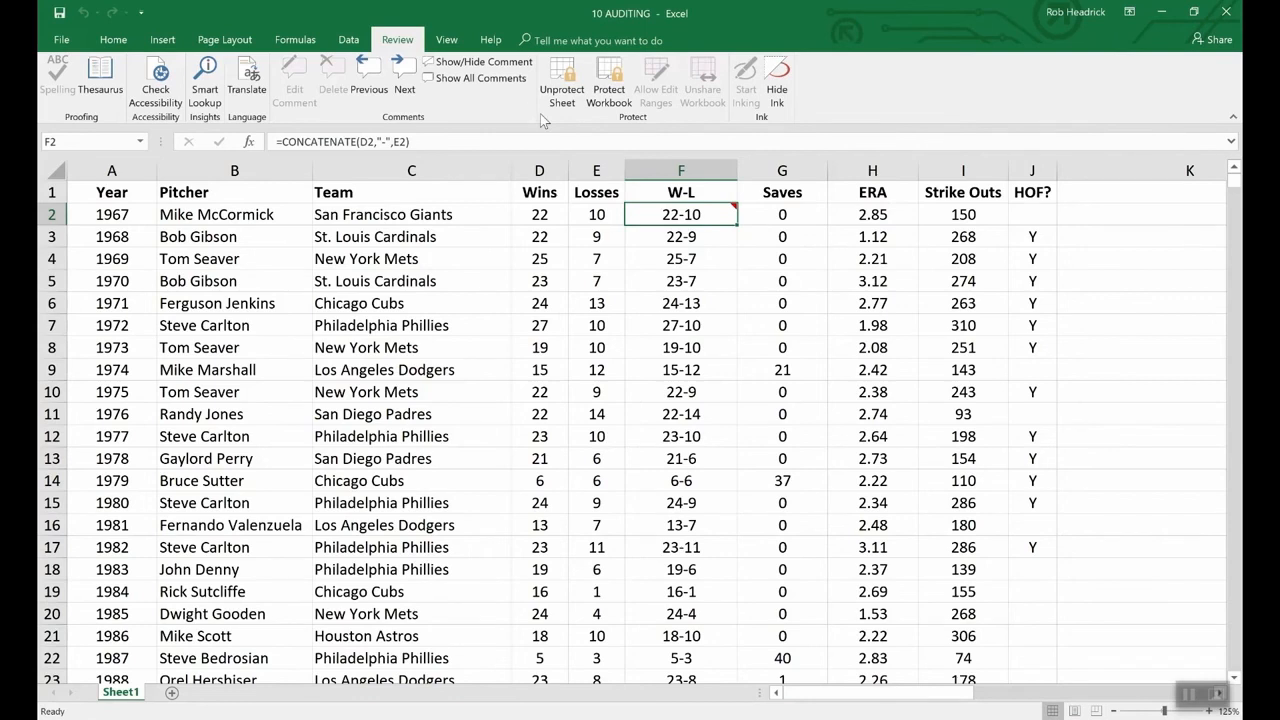
click(472, 62)
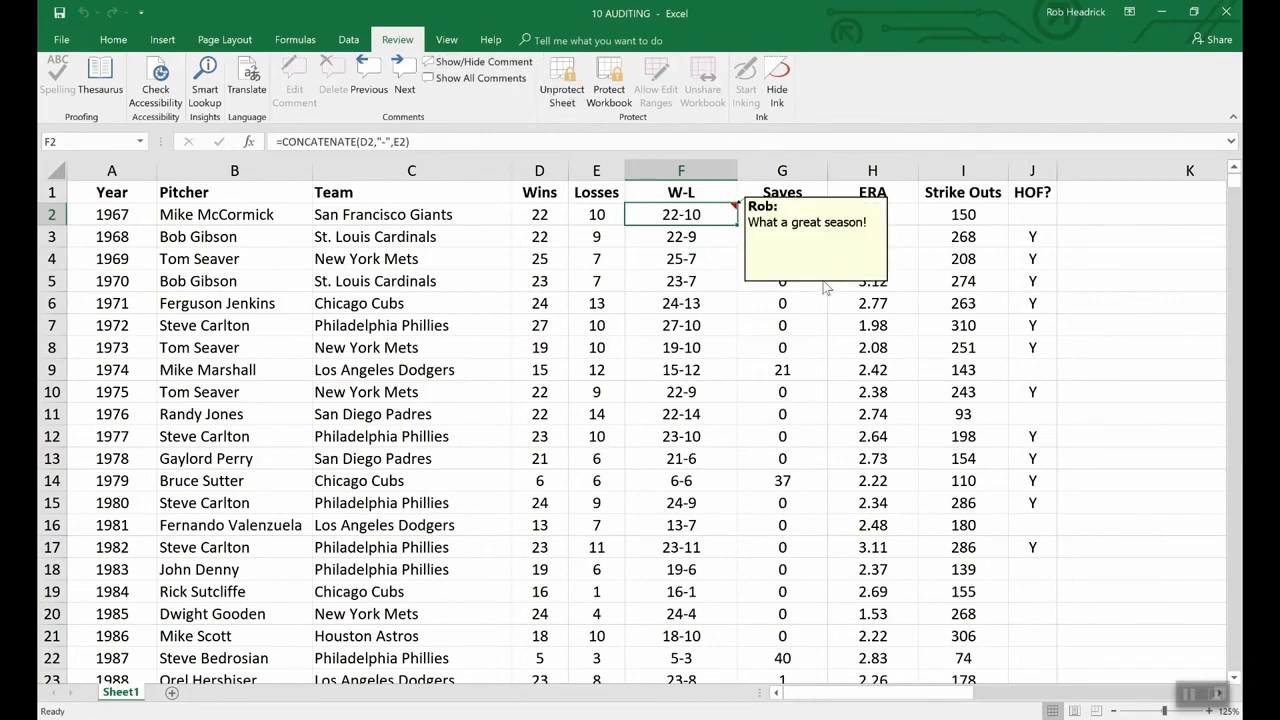
click(563, 80)
- Unprotect the sheet with its password and open Format Comment for F2's comment
text(•••)
key(Return)
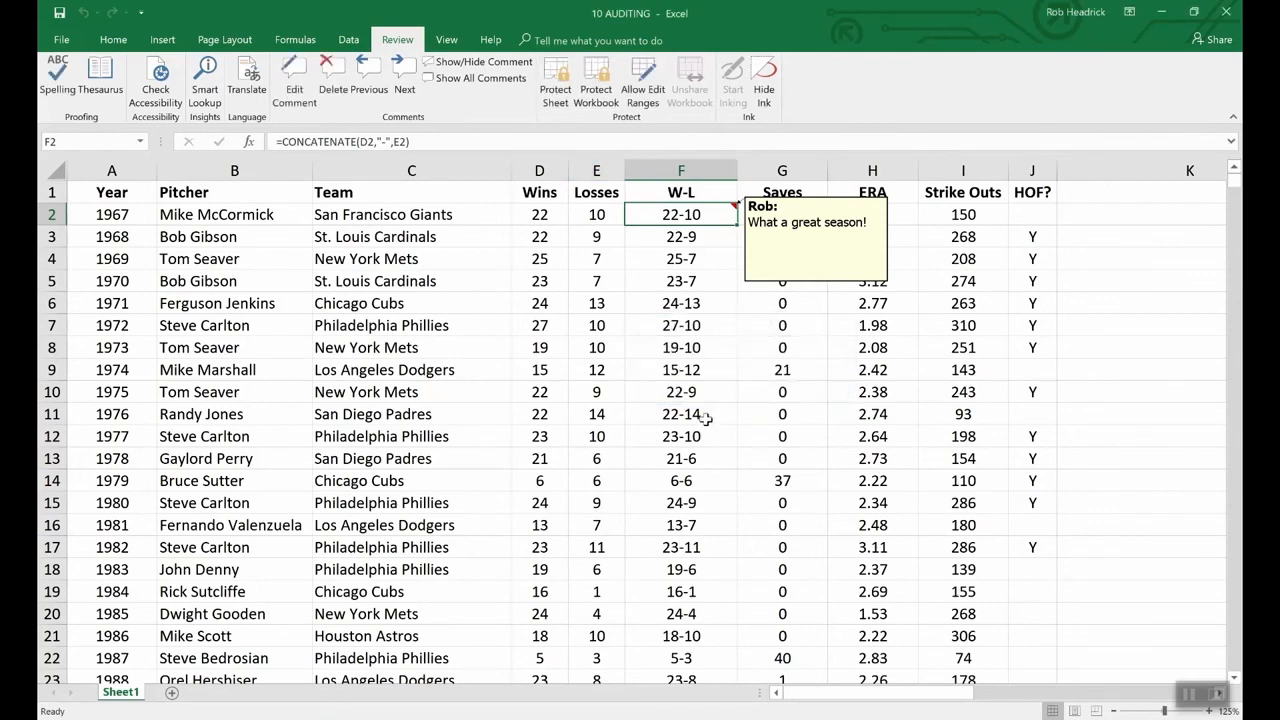
right_click(791, 285)
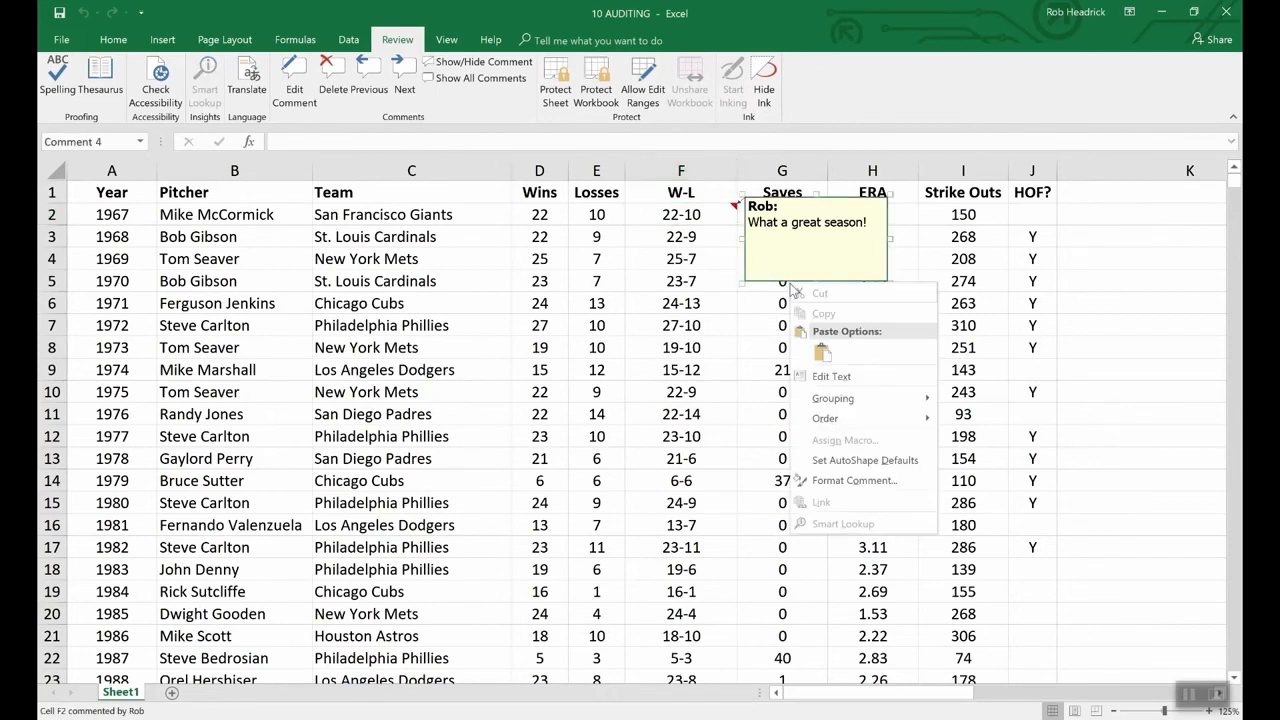
click(866, 481)
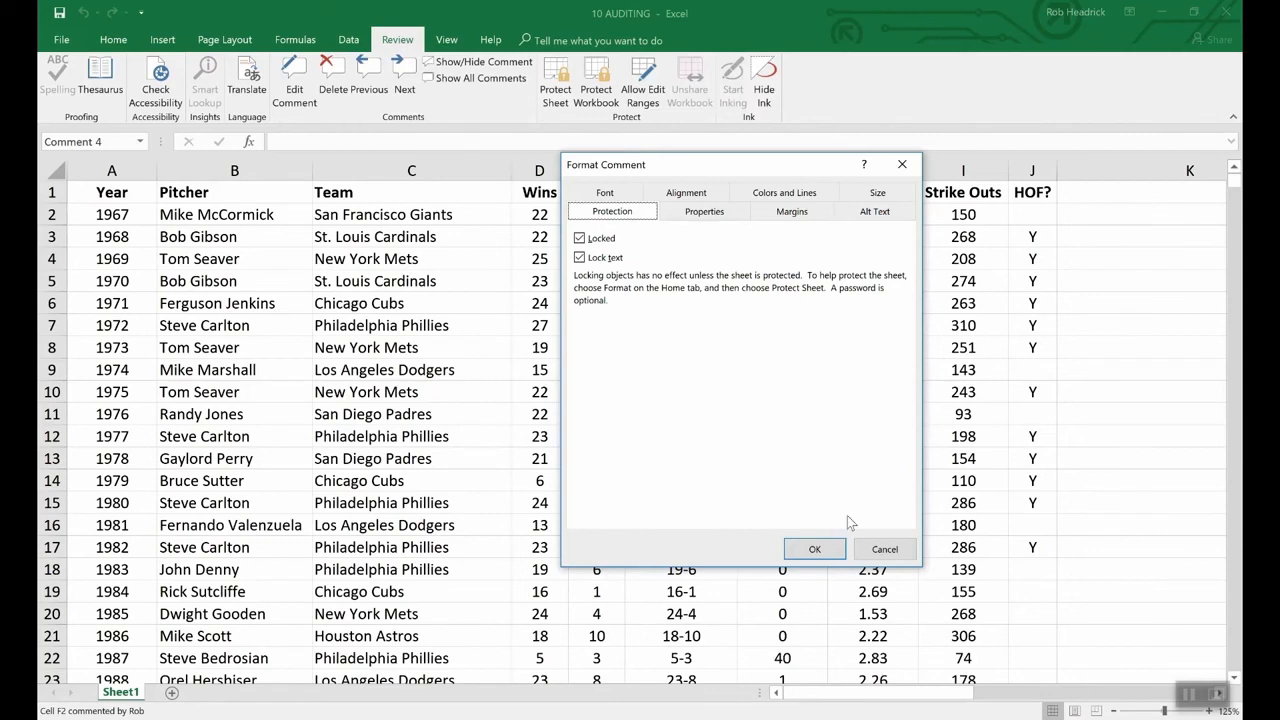
- Close the Format Comment dialog without making any changes
click(868, 547)
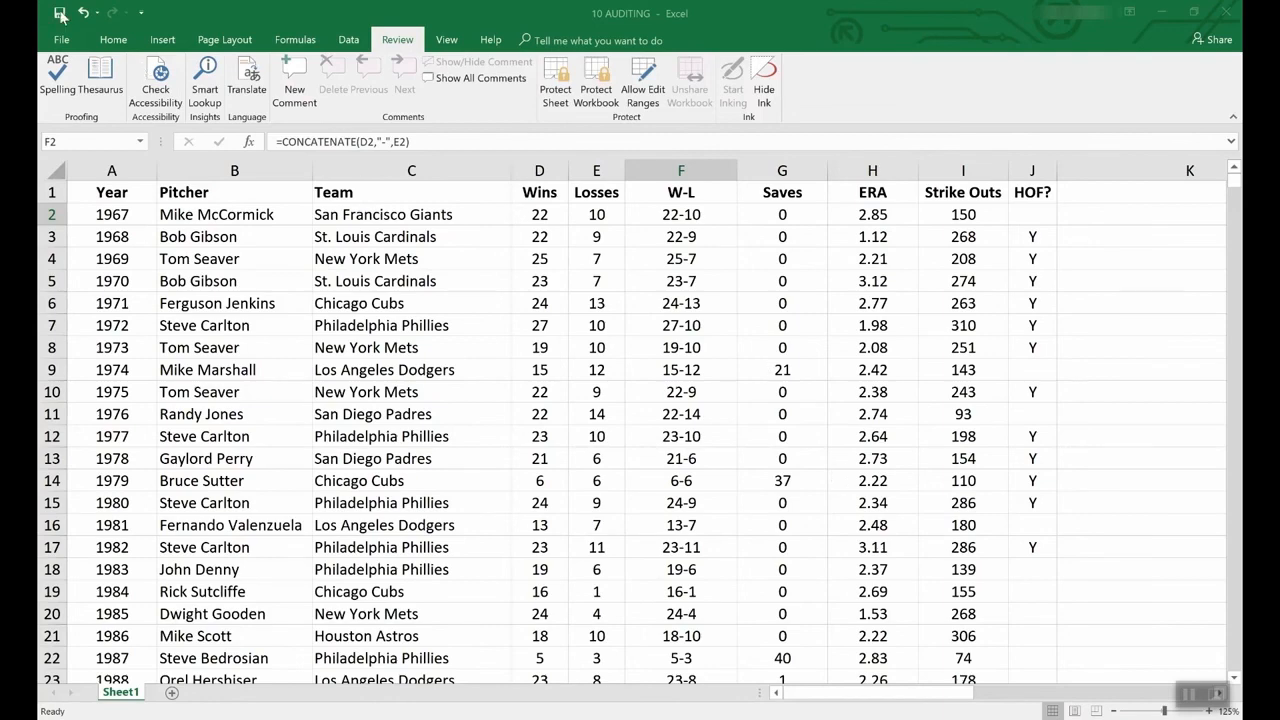
- Go to File > New and browse templates like Loan amortization schedule and Sales invoice tracker
click(60, 42)
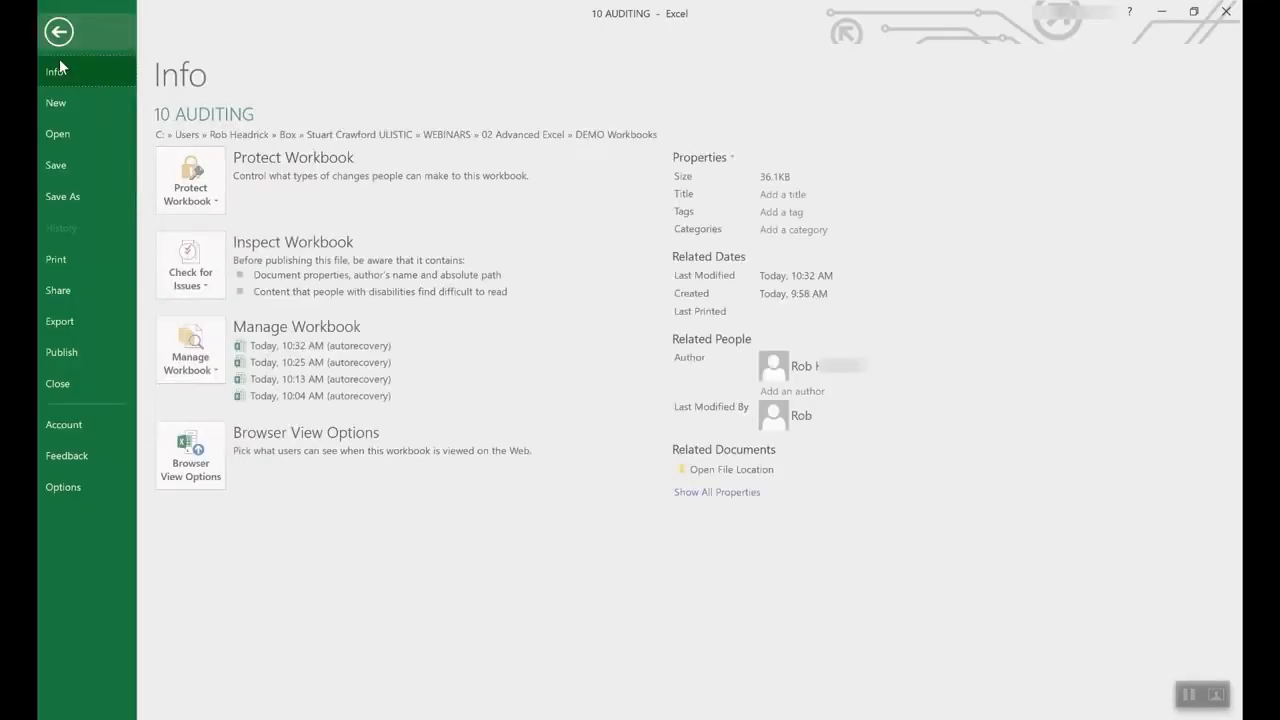
click(60, 103)
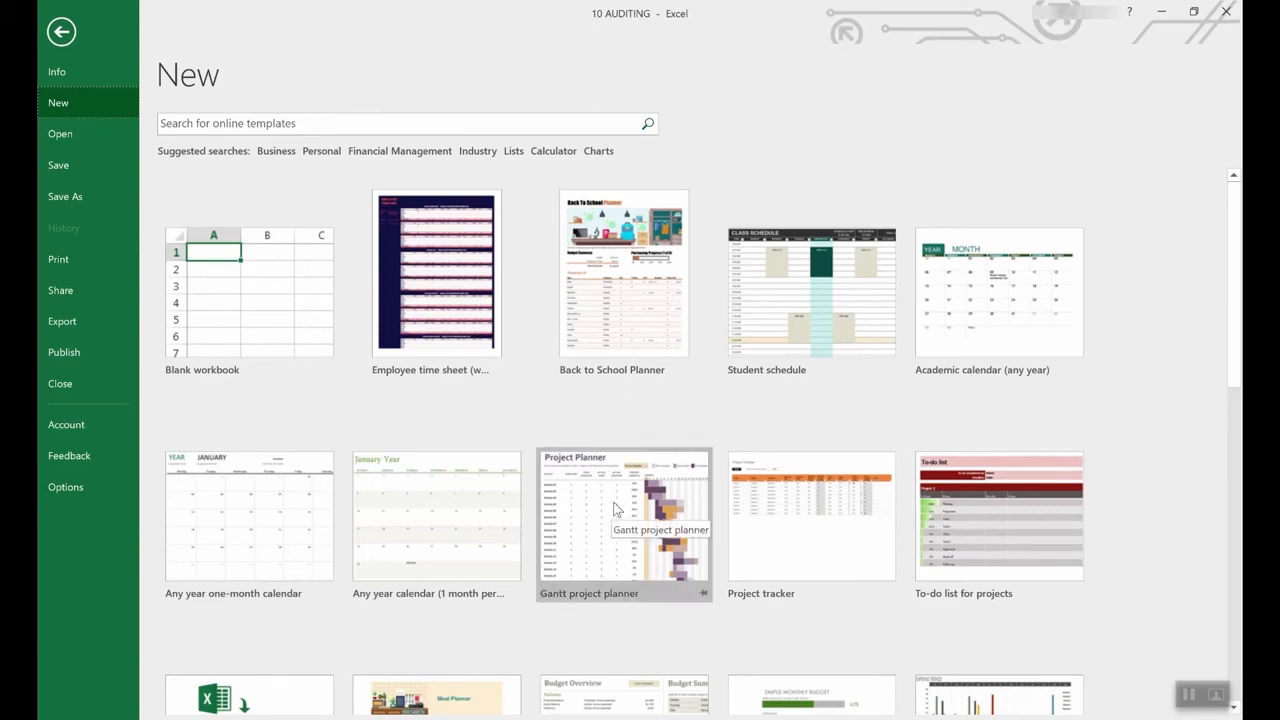
scroll(560, 595, down, 3)
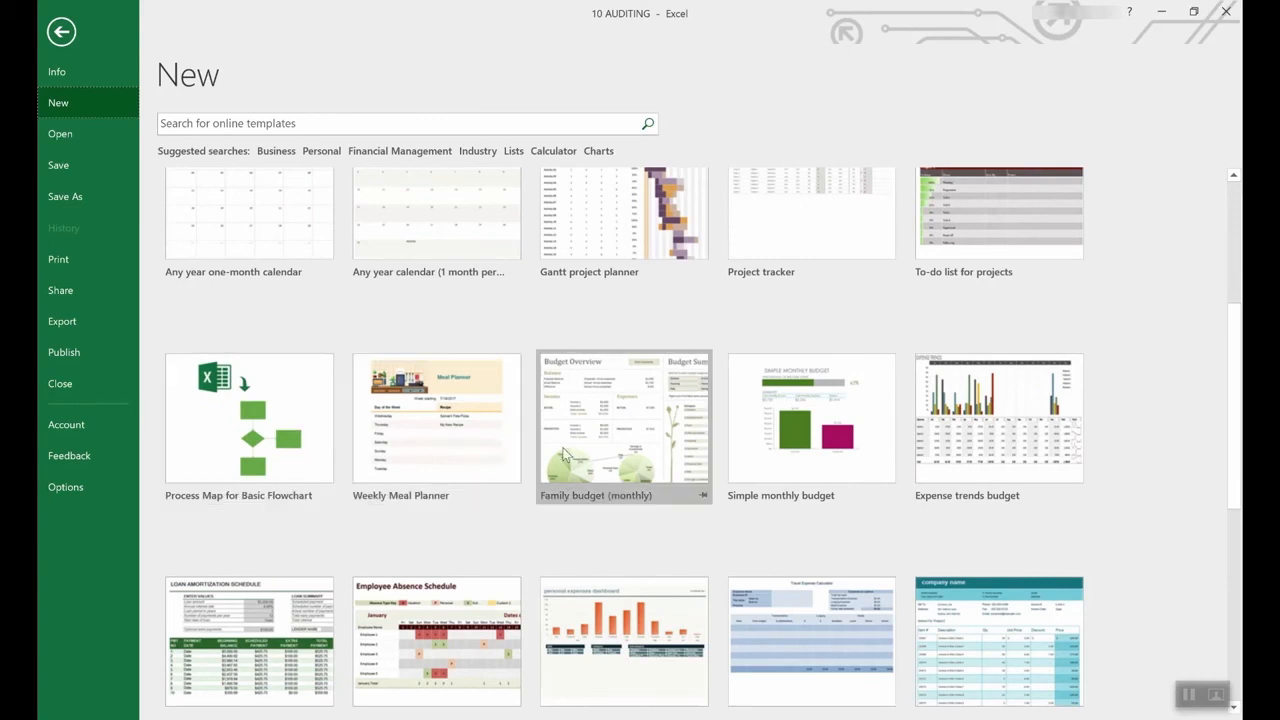
scroll(563, 455, down, 2)
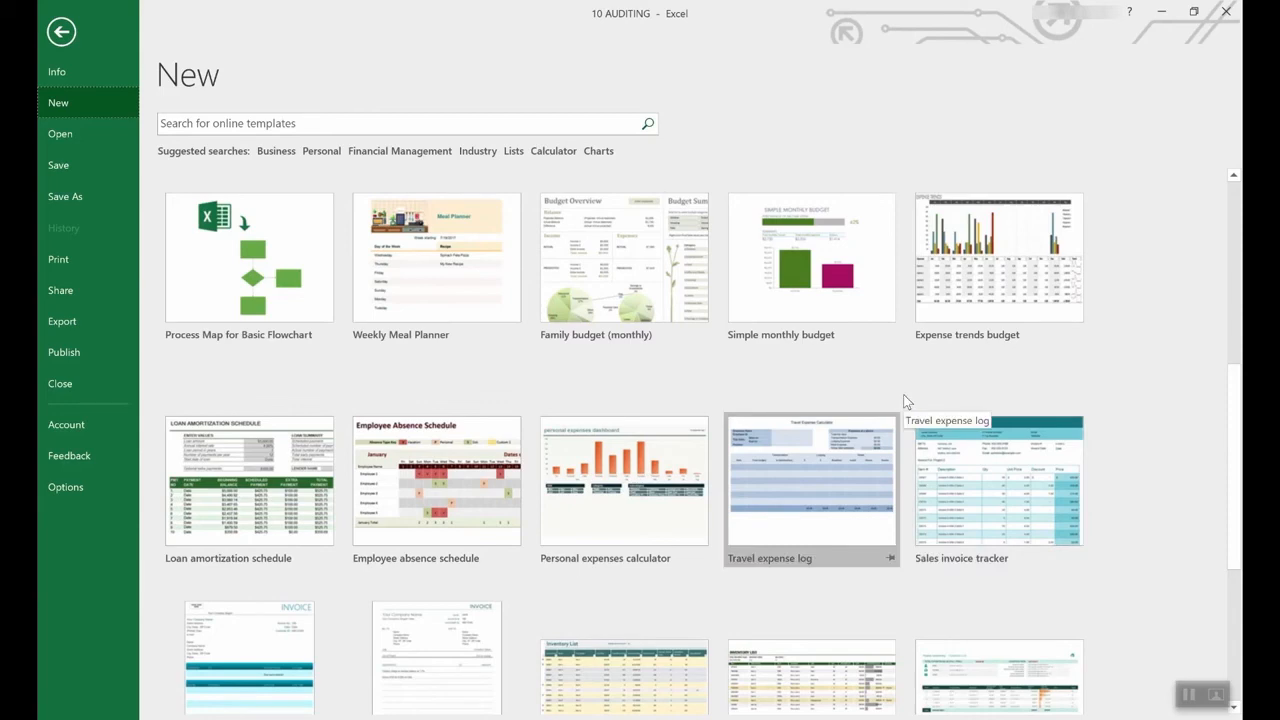
scroll(814, 409, up, 5)
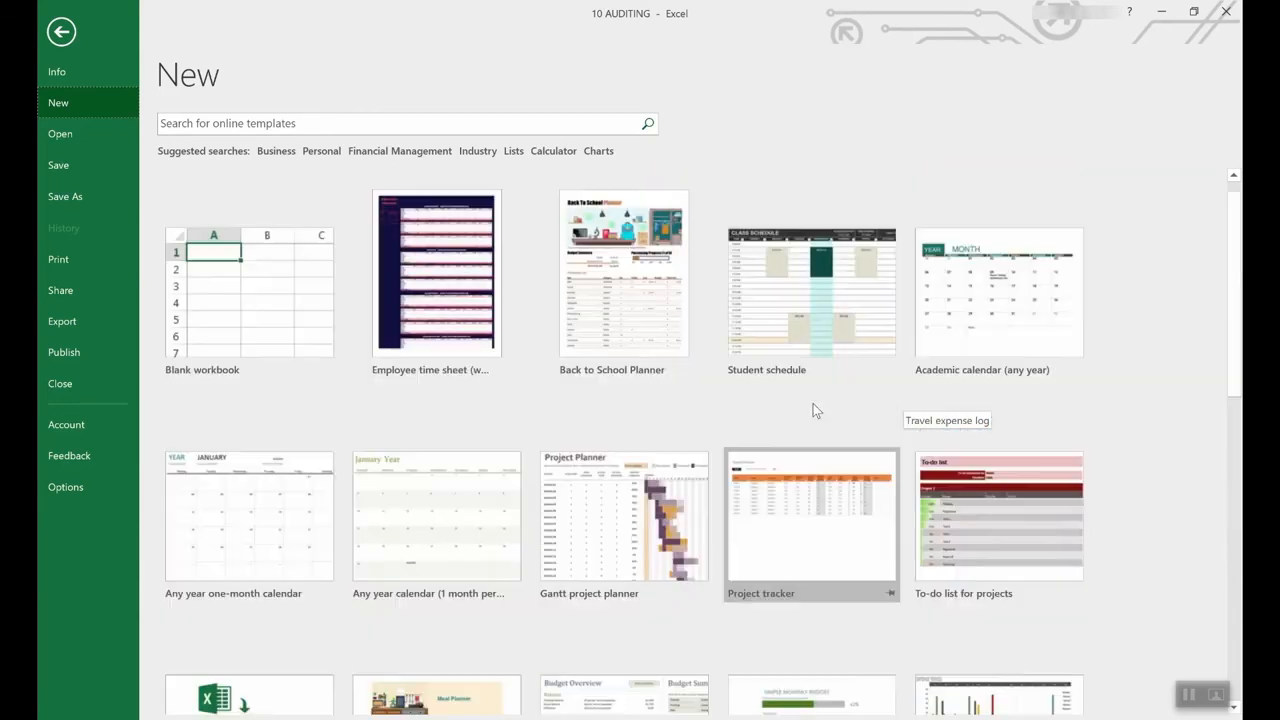
scroll(808, 447, down, 2)
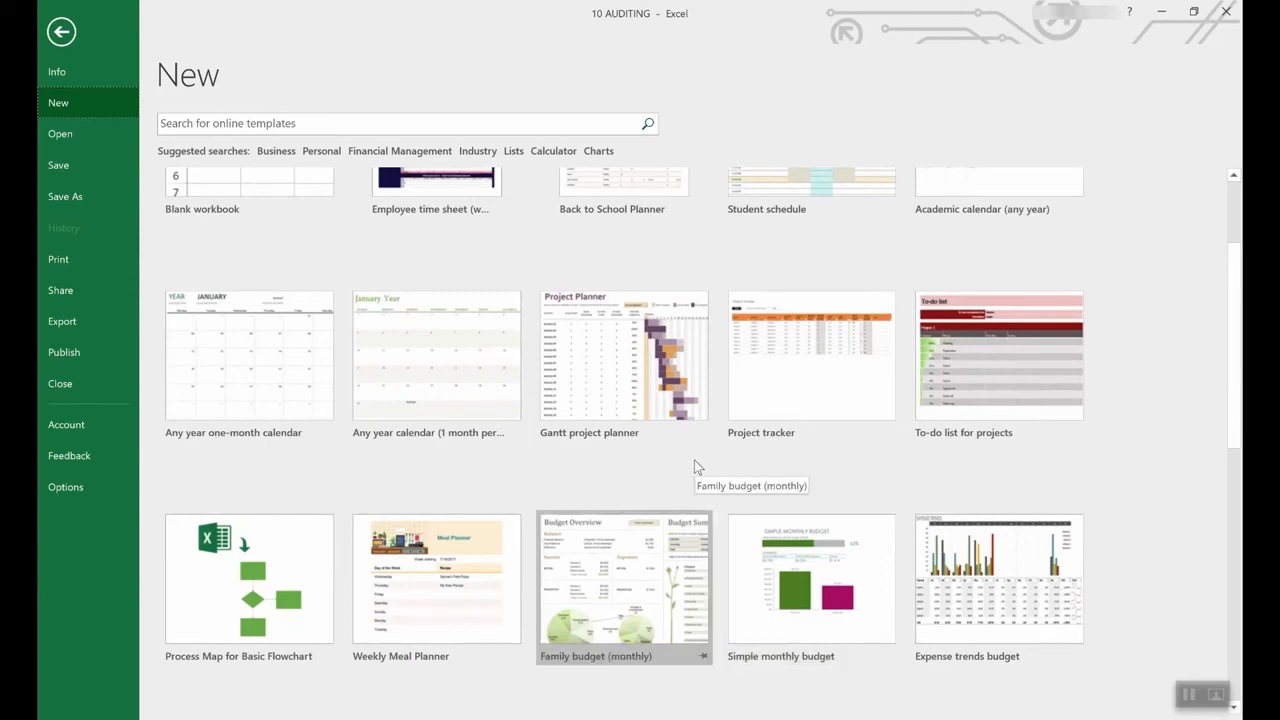
scroll(694, 460, down, 6)
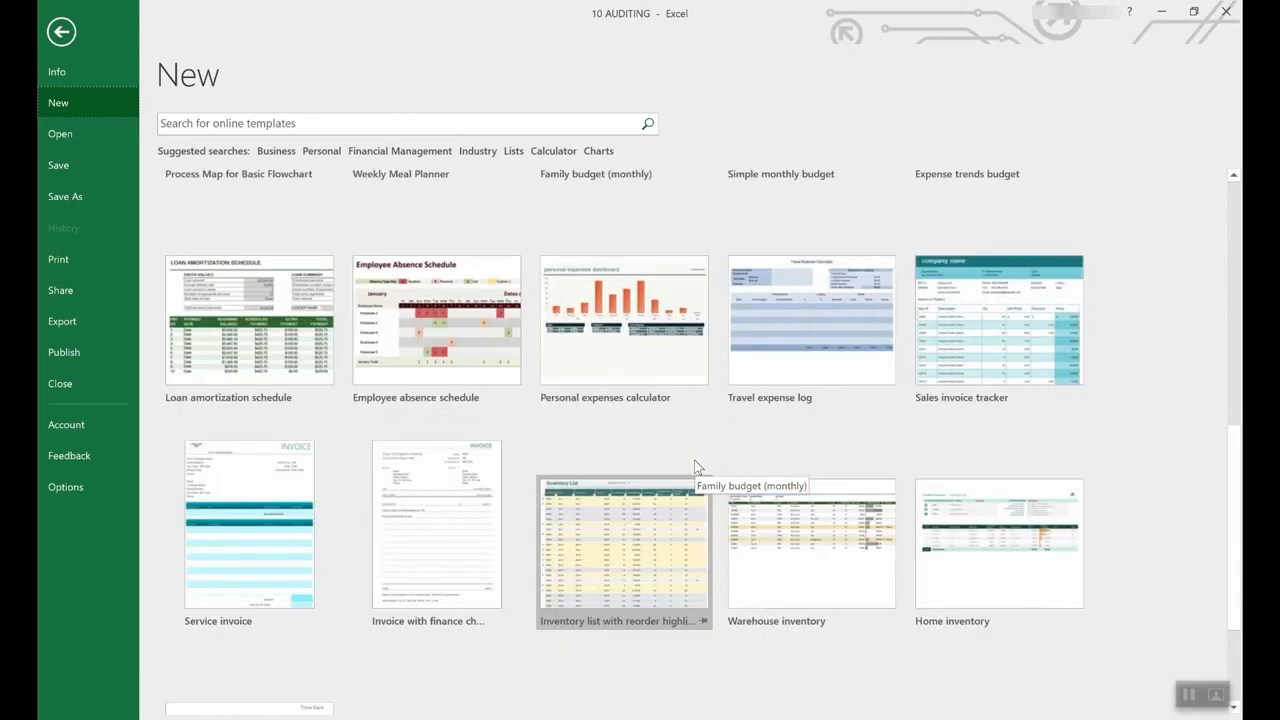
scroll(694, 460, up, 2)
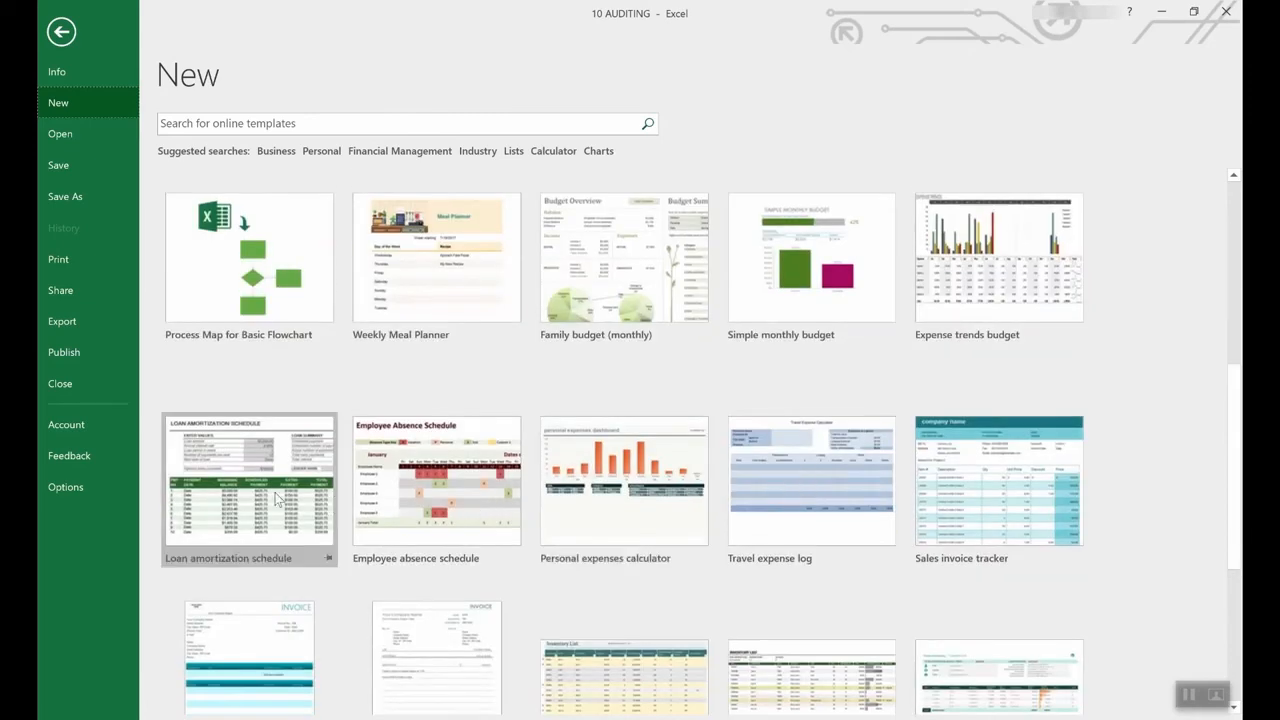
- Create a workbook from the Loan amortization schedule template and view the interest rate prompt
click(252, 460)
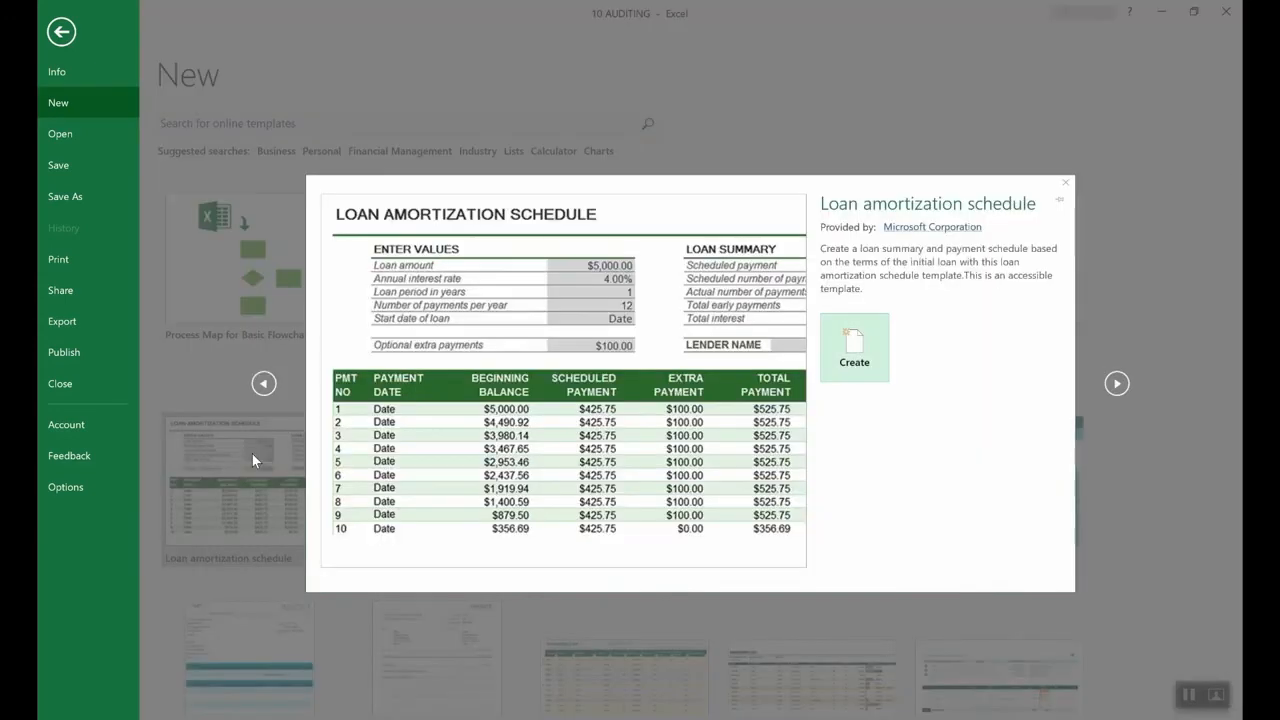
click(855, 350)
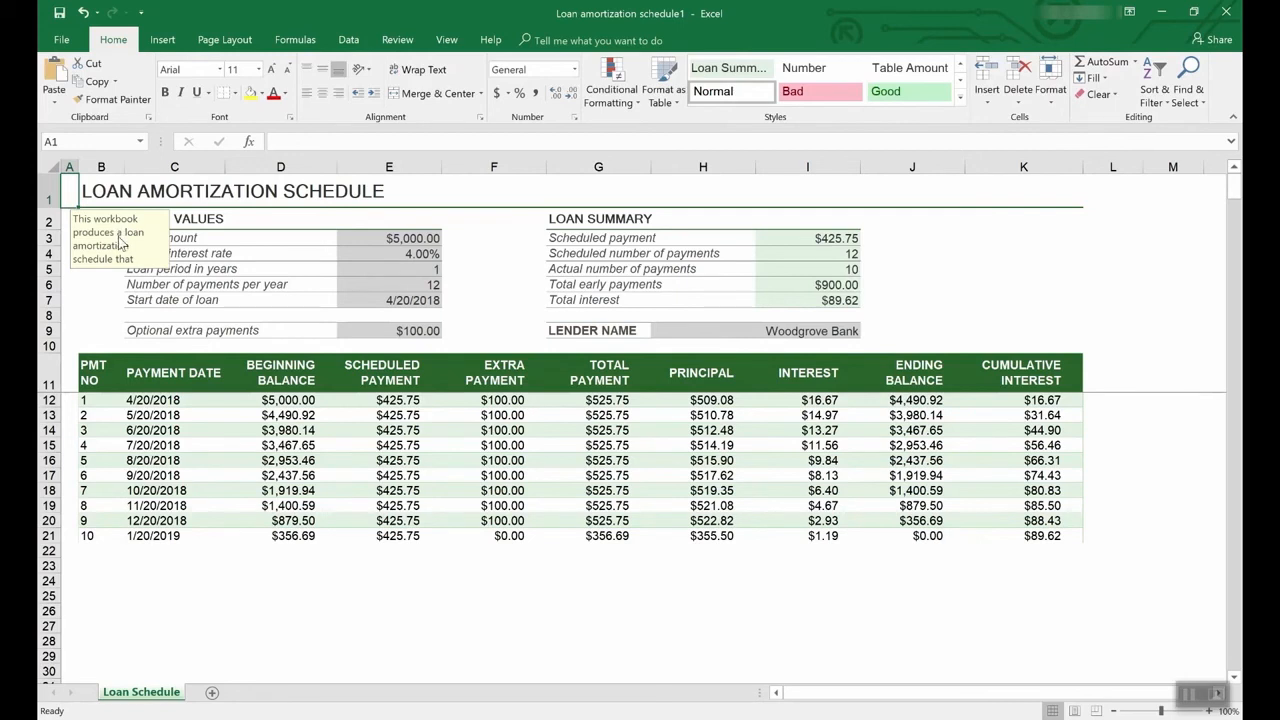
click(418, 254)
- View the loan amount cell's input prompt, then return to the File > New gallery
click(418, 238)
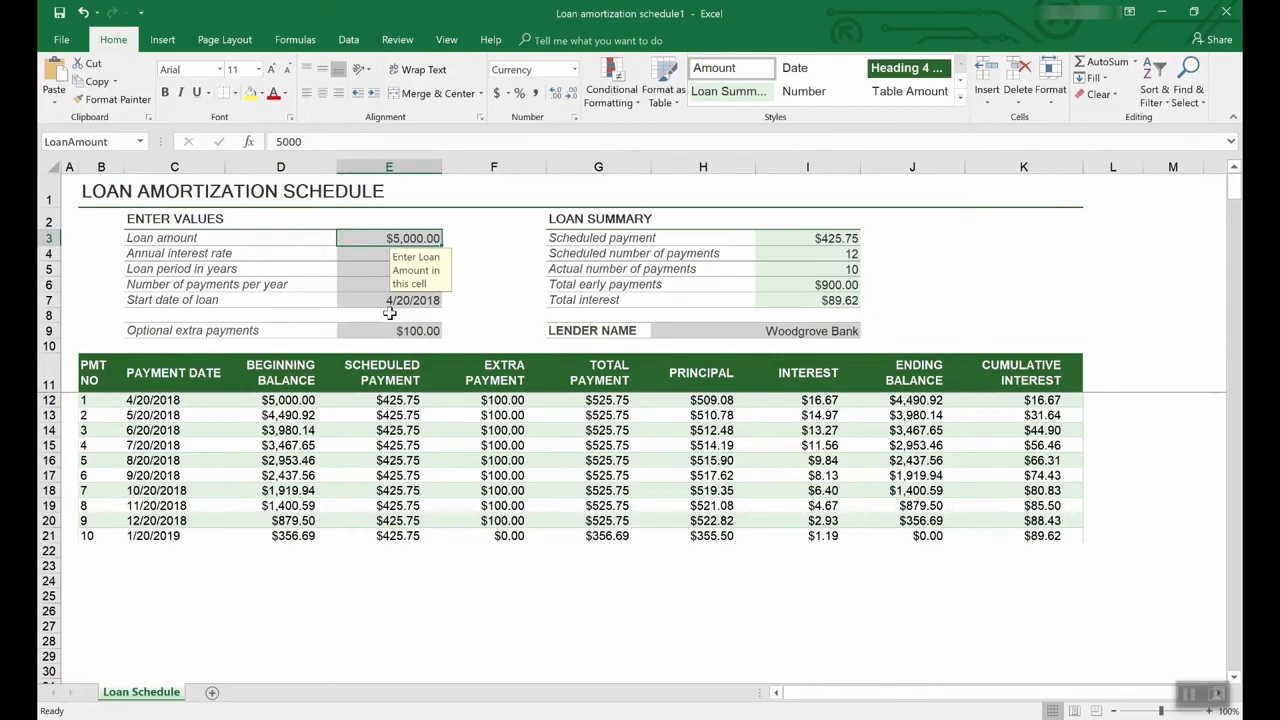
click(64, 39)
click(68, 98)
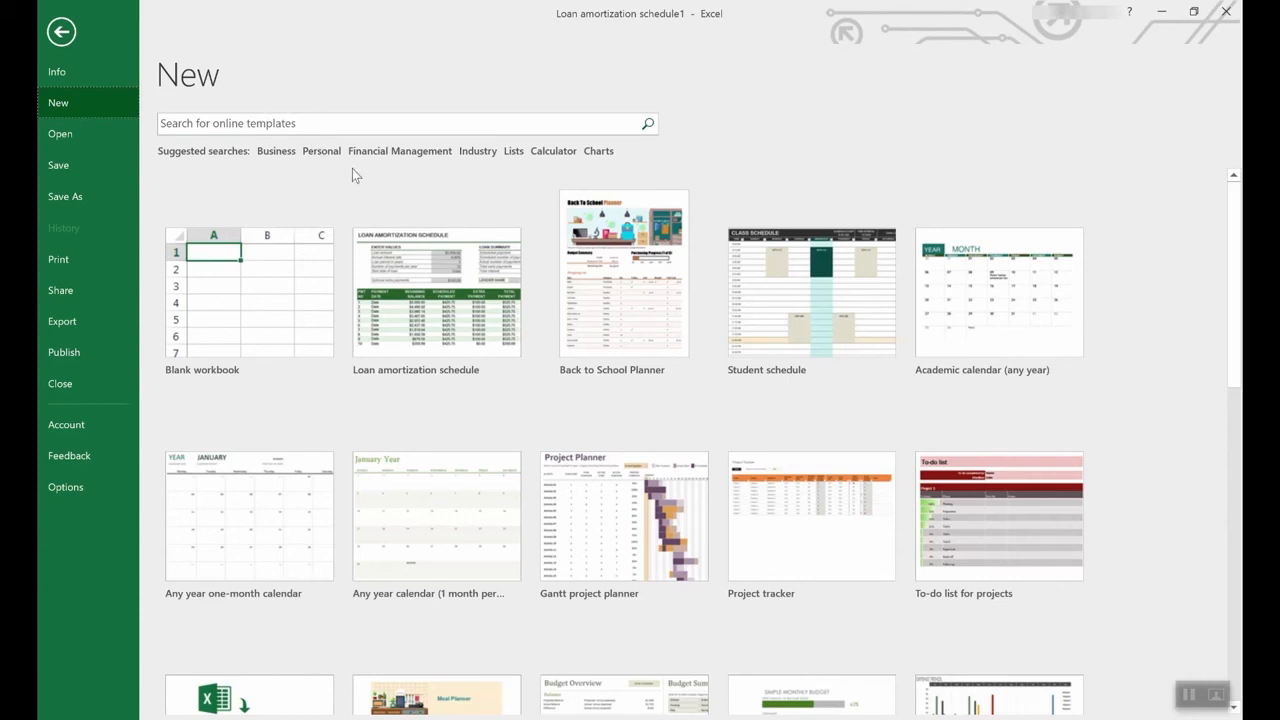
click(514, 152)
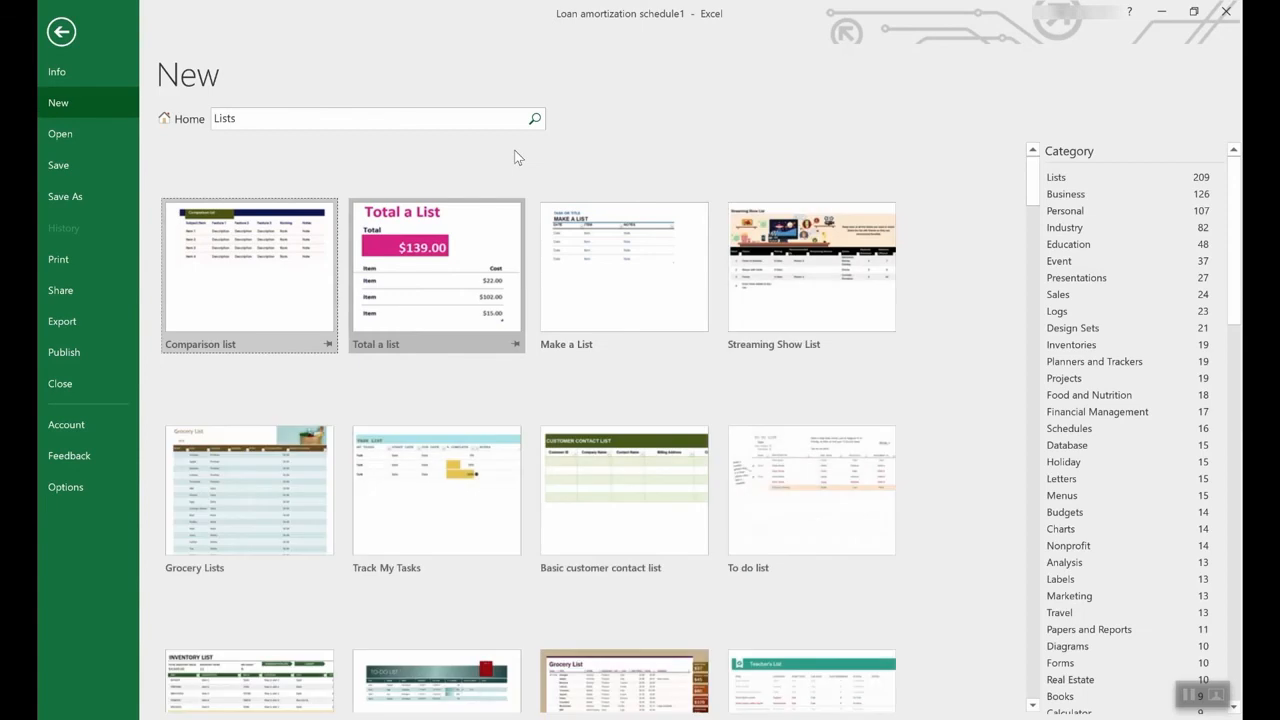
scroll(587, 432, down, 3)
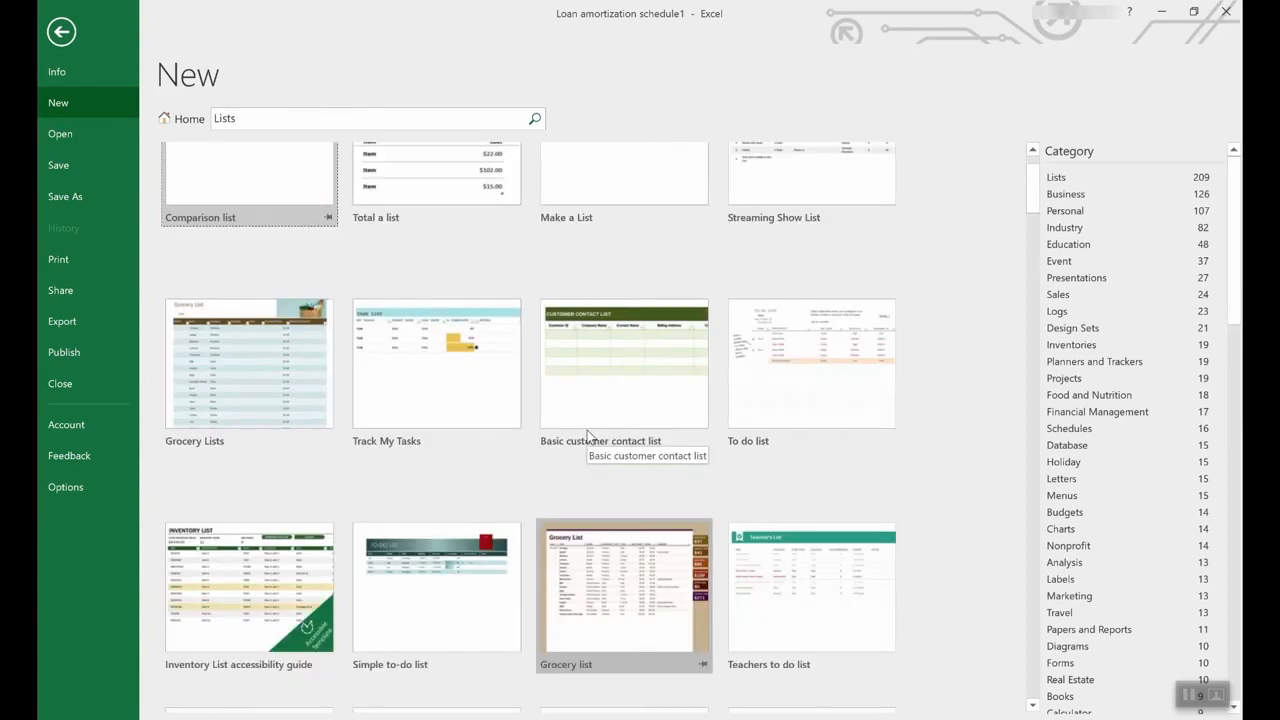
scroll(587, 430, down, 3)
scroll(587, 430, down, 3)
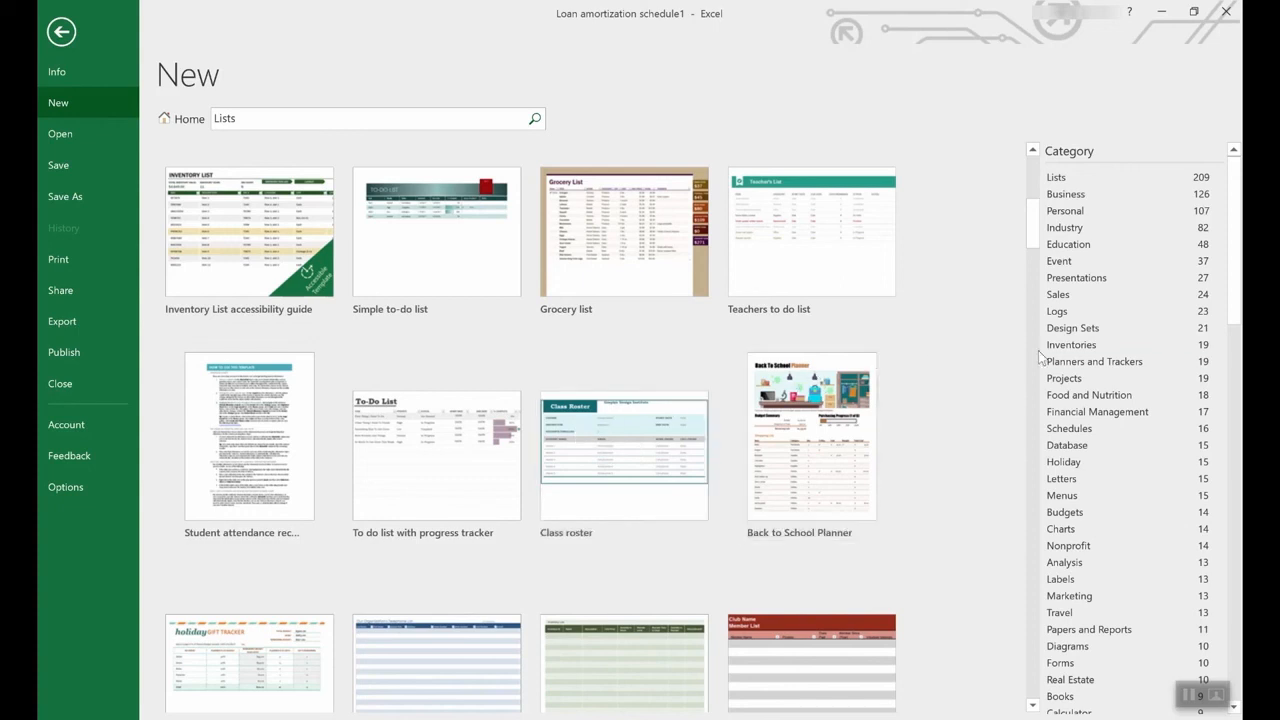
scroll(1147, 362, down, 2)
drag(1236, 279, 1239, 543)
scroll(1181, 296, up, 20)
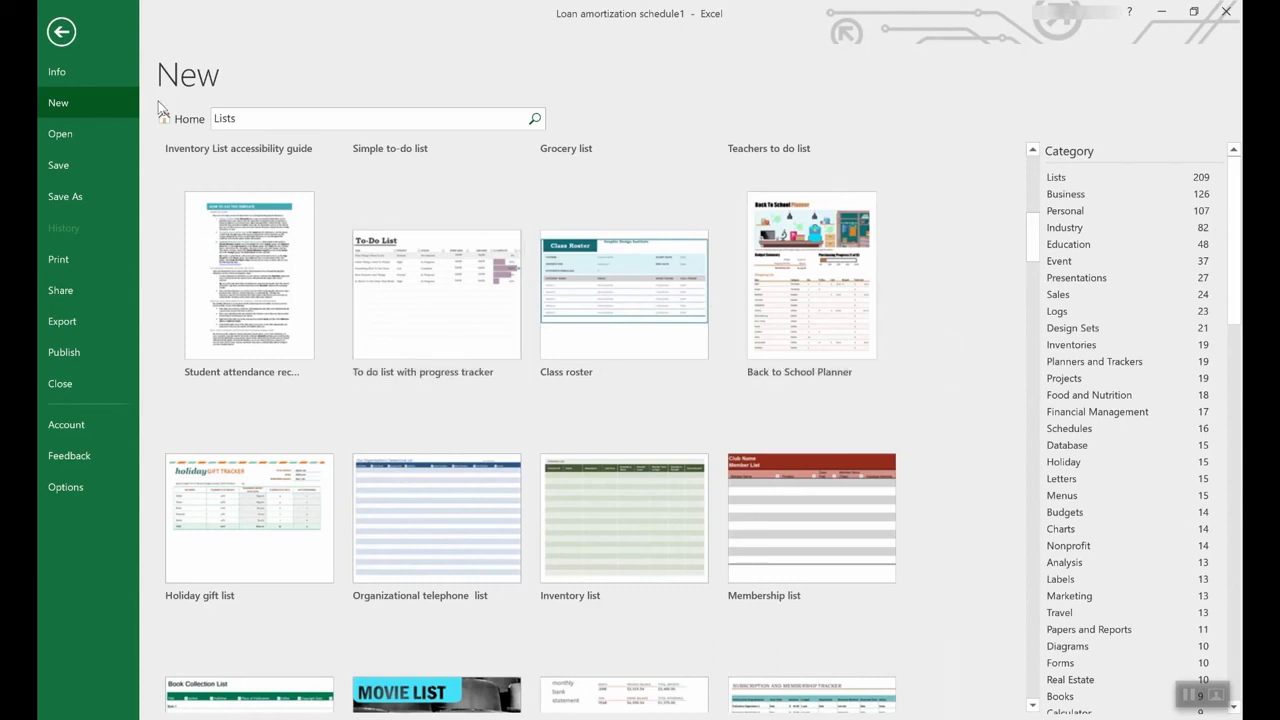
click(175, 120)
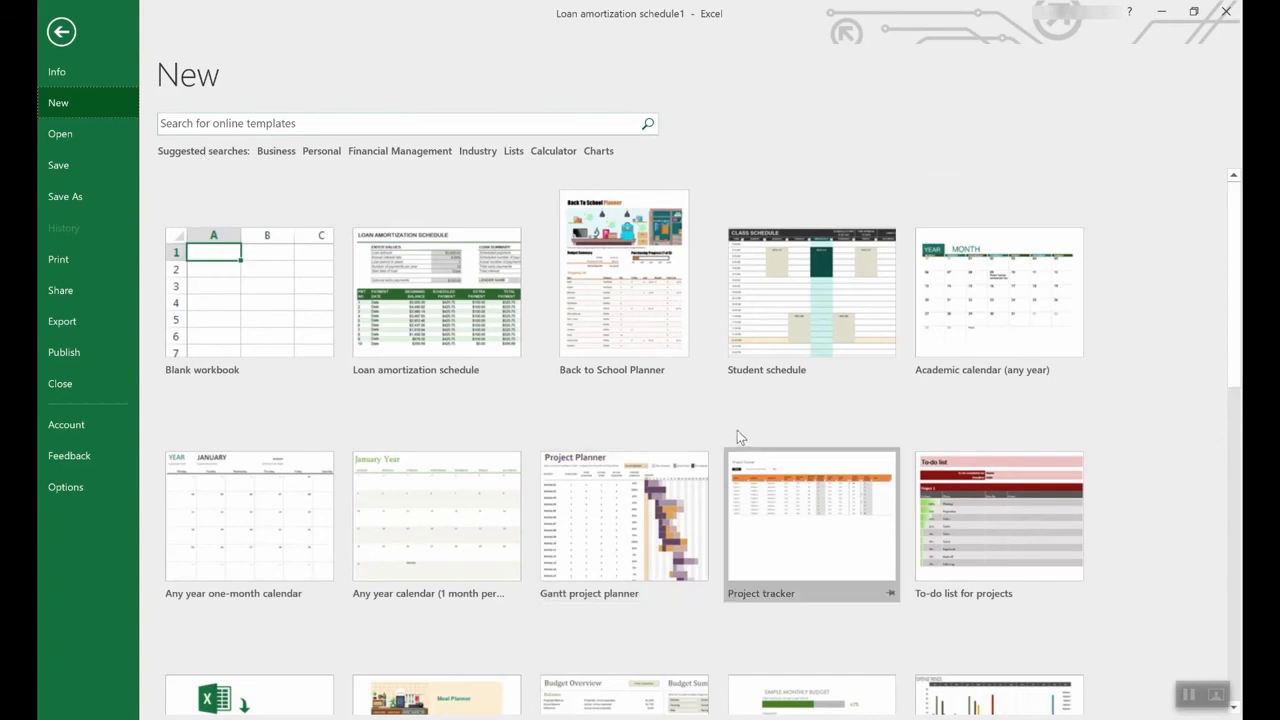
- Find the Employee time sheet (weekly, monthly, yearly) template and create a workbook from it
scroll(740, 435, down, 3)
scroll(744, 437, down, 3)
scroll(744, 437, down, 2)
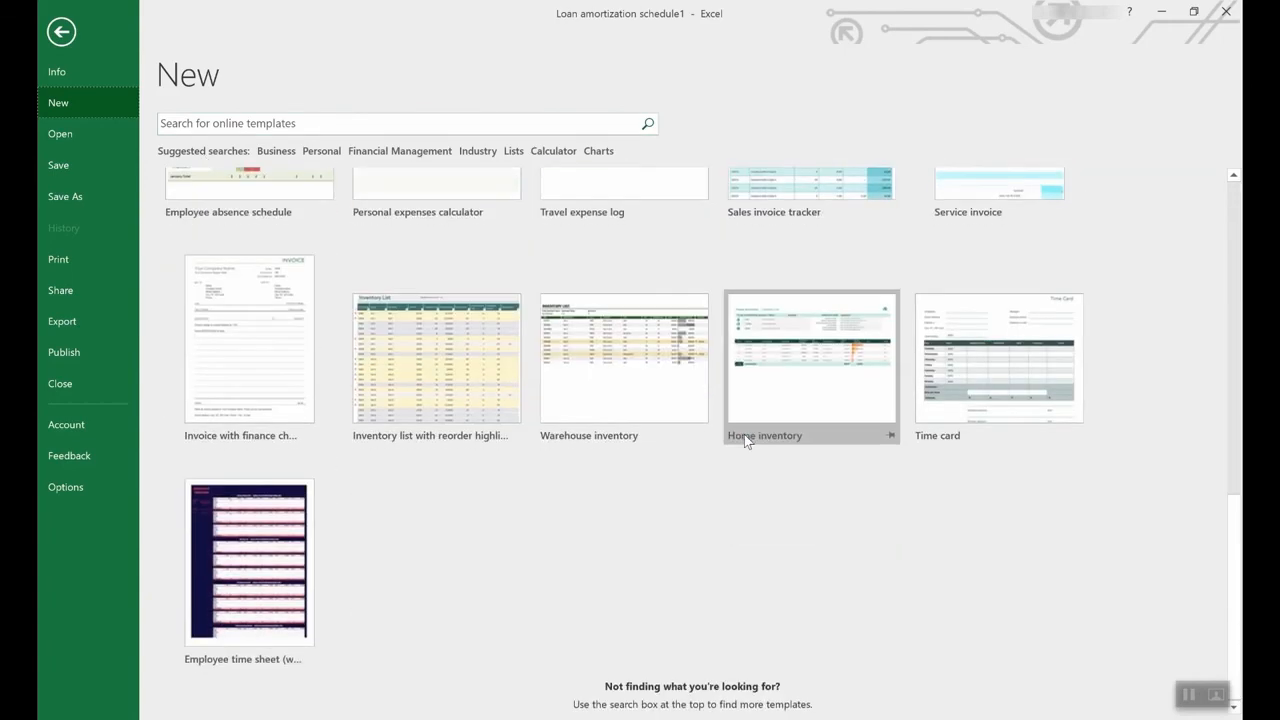
click(241, 531)
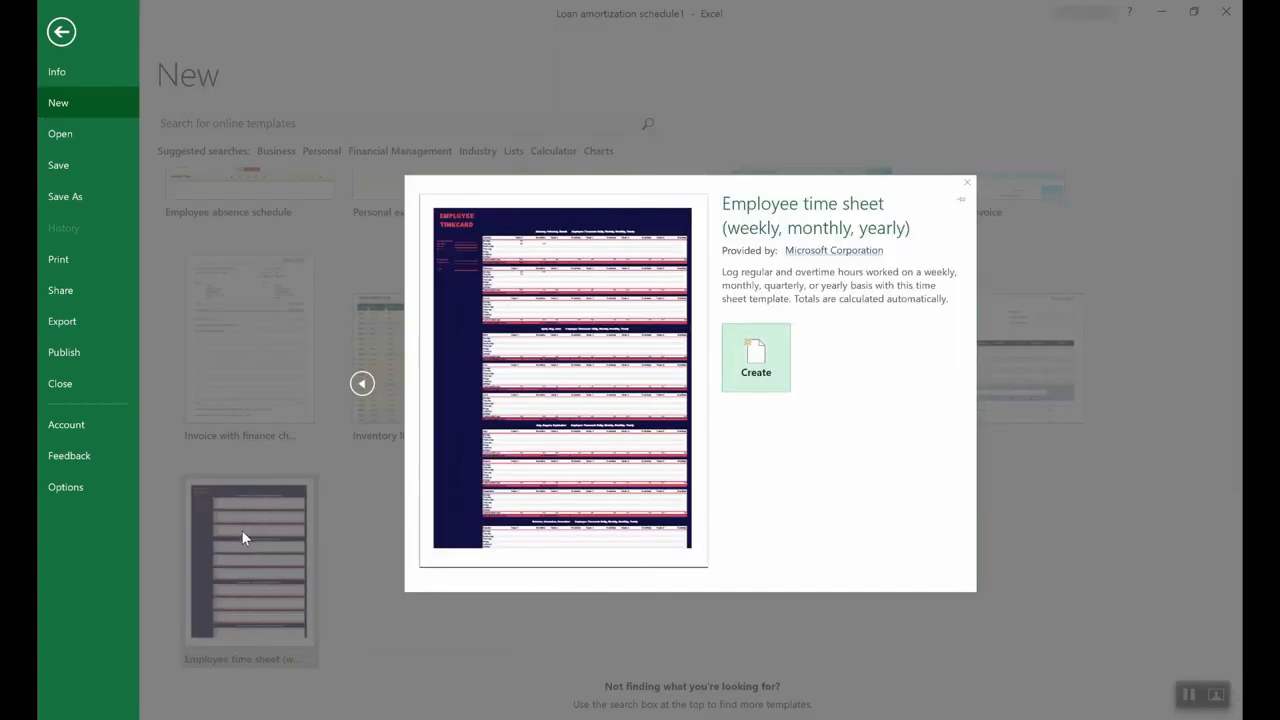
click(783, 358)
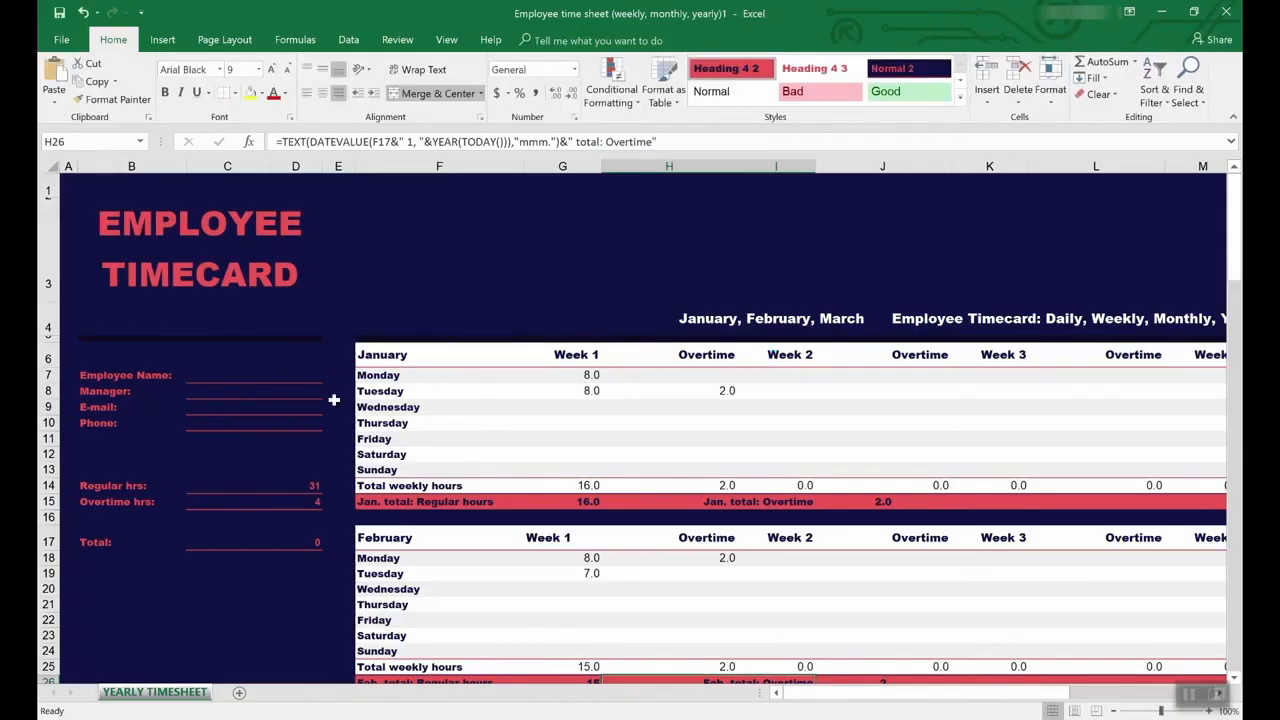
- Inspect the SUMIF formulas for Regular hrs (C14) and Overtime hrs (C15), then bring up the Formulas auditing tools
click(234, 487)
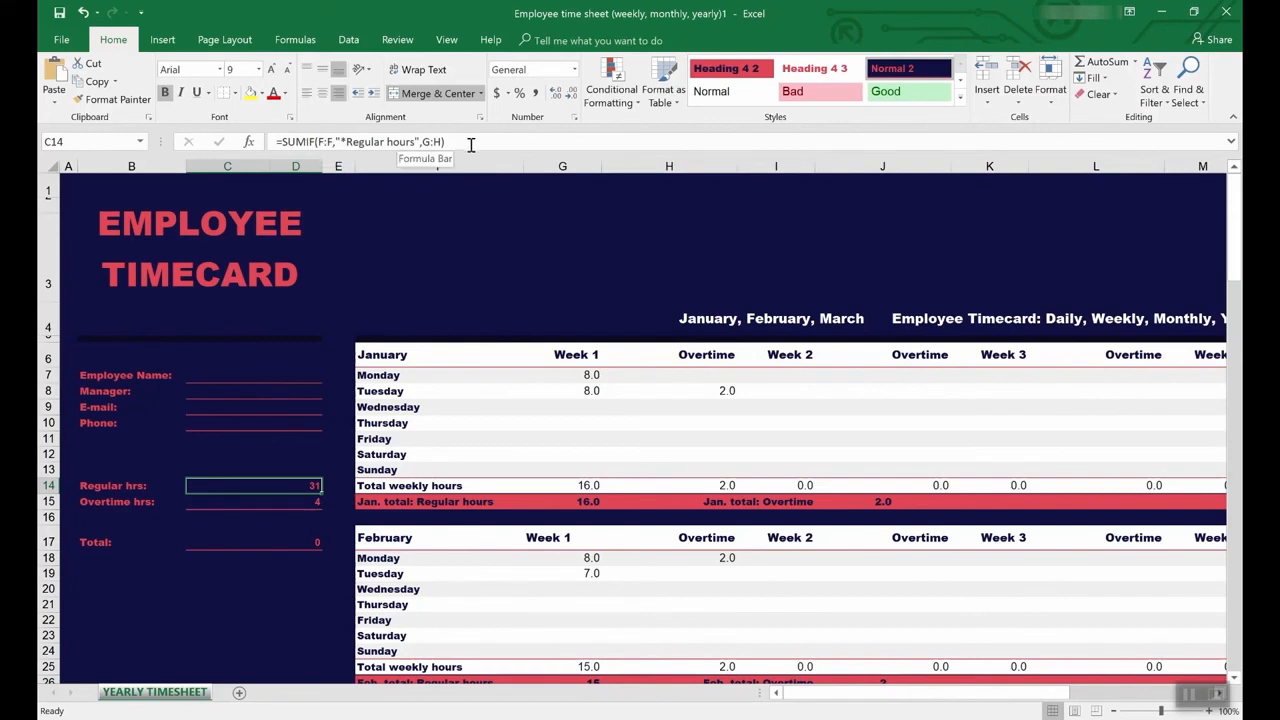
click(296, 503)
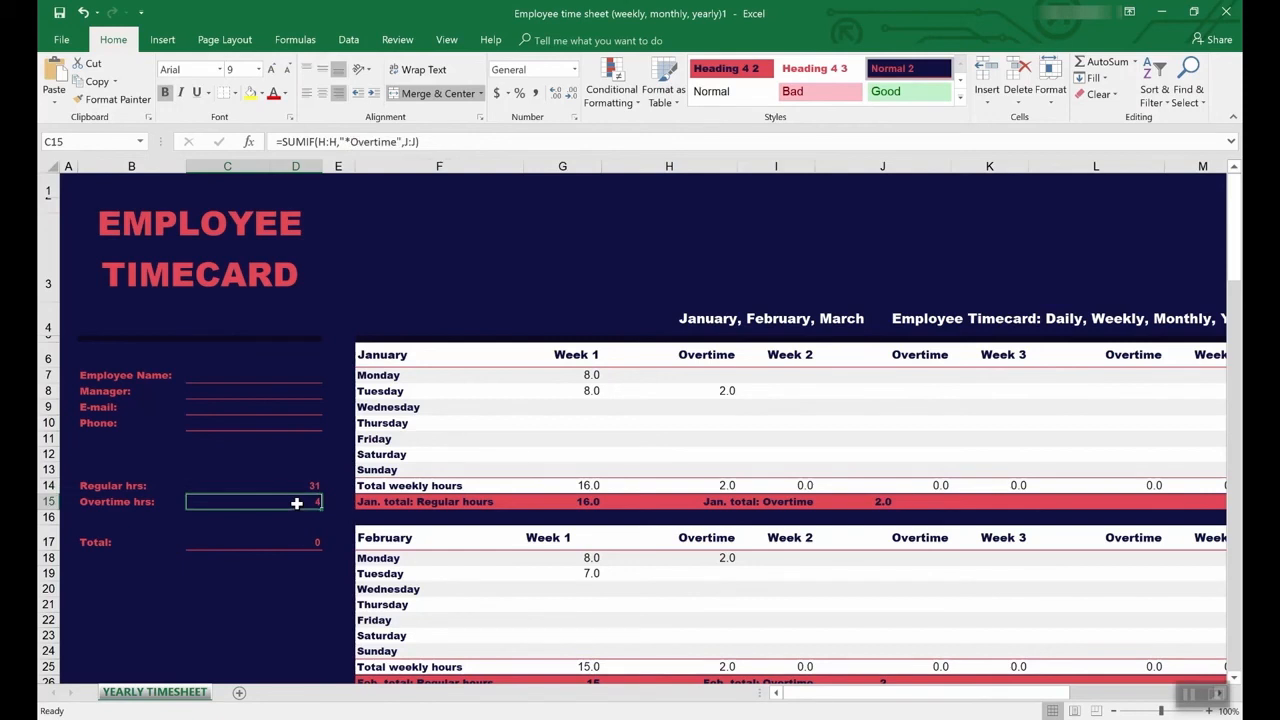
click(395, 40)
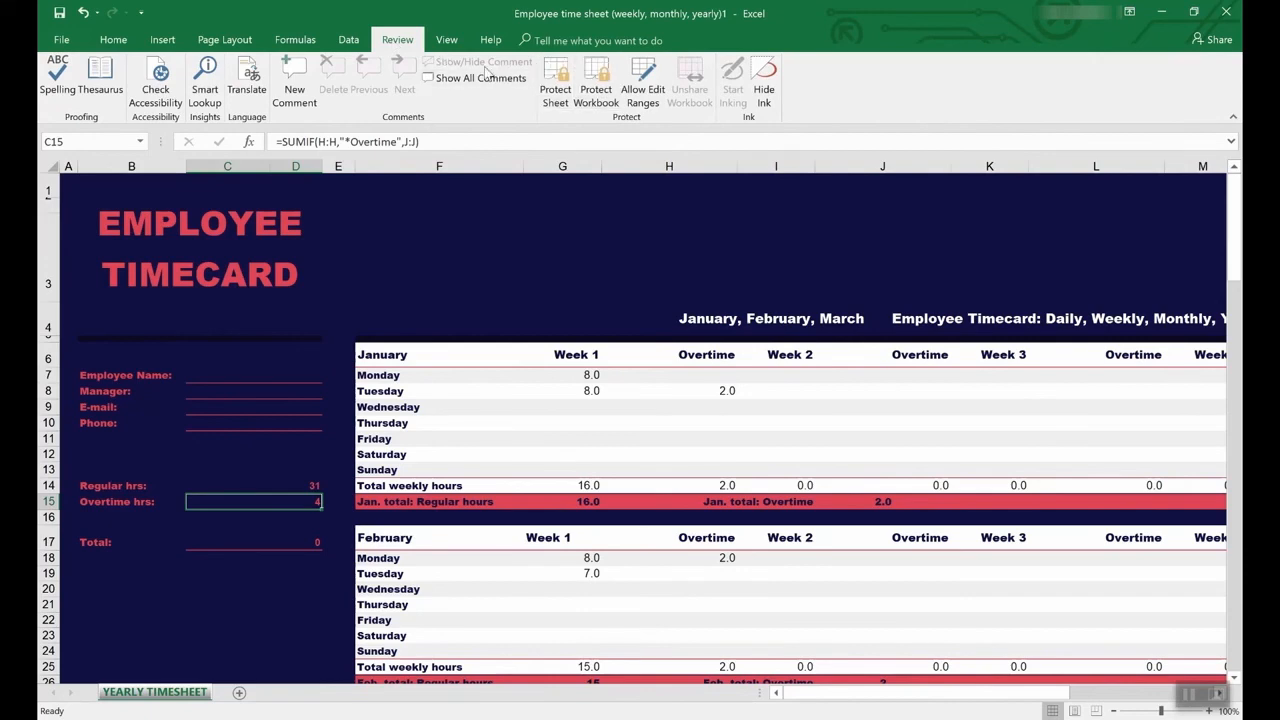
click(298, 40)
- Trace precedents of the Overtime hrs total in C15, then recheck the Regular hrs formula
click(660, 64)
scroll(655, 484, down, 6)
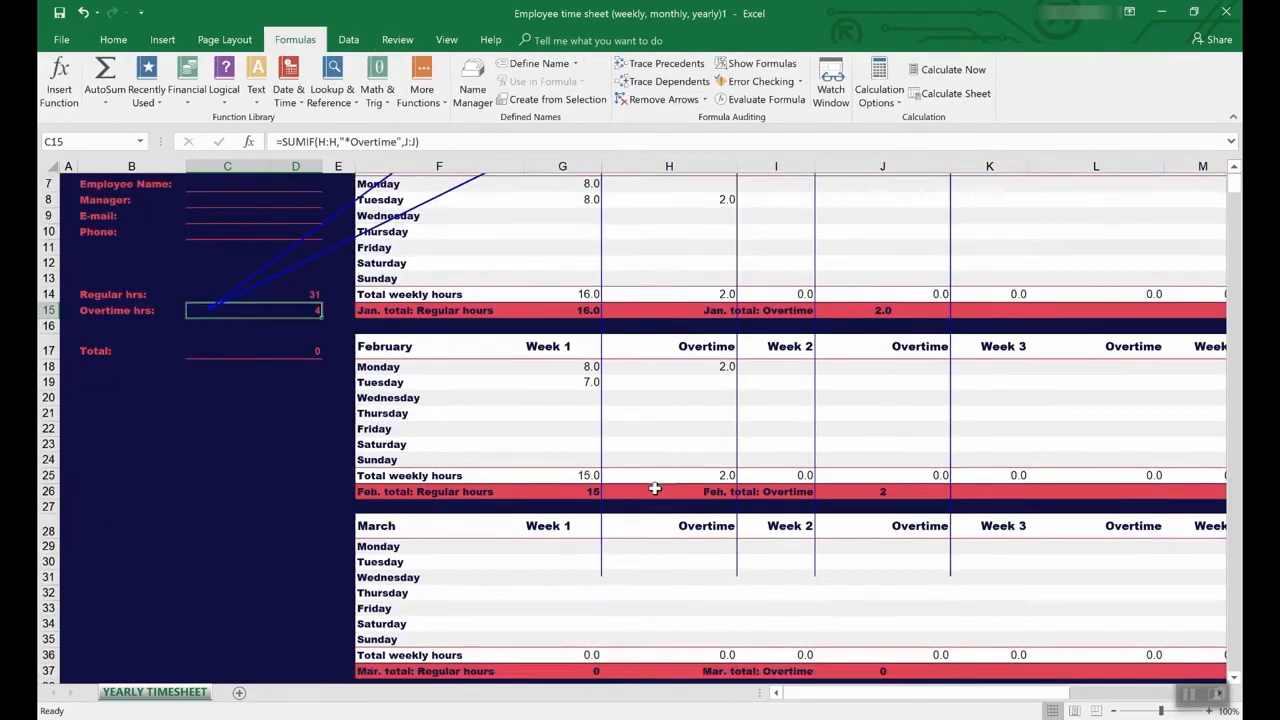
scroll(655, 484, up, 6)
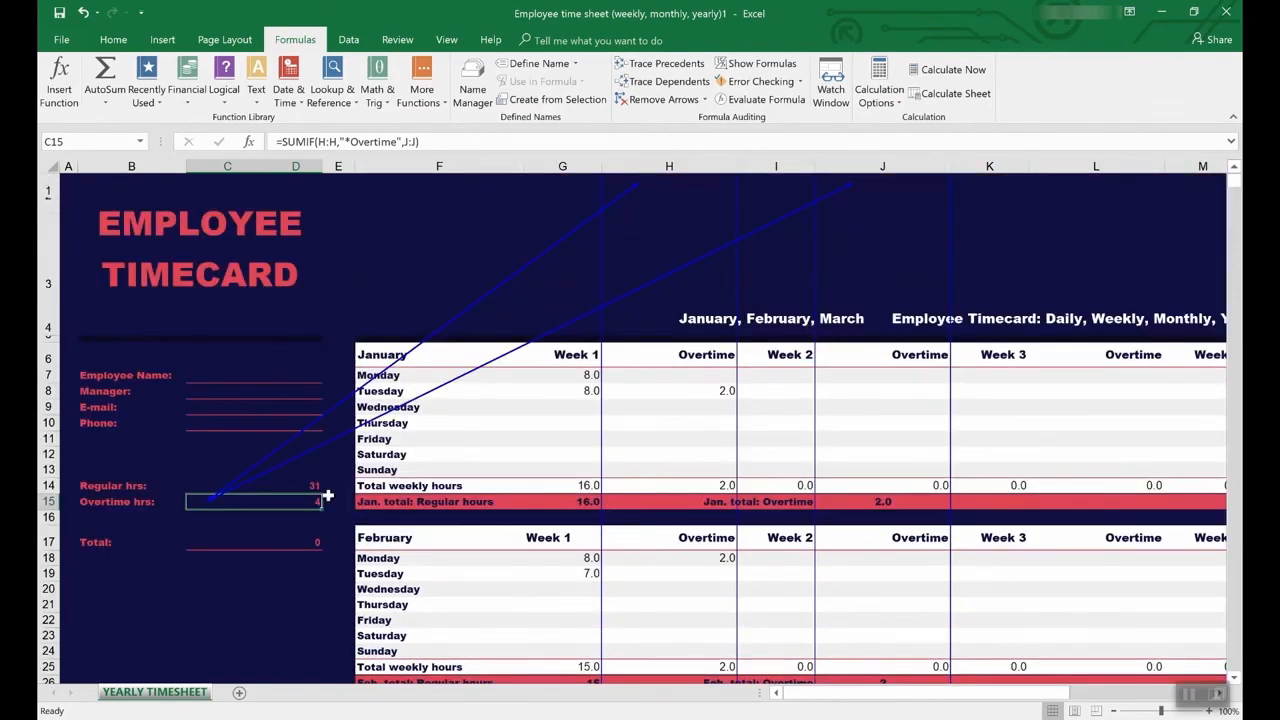
click(260, 485)
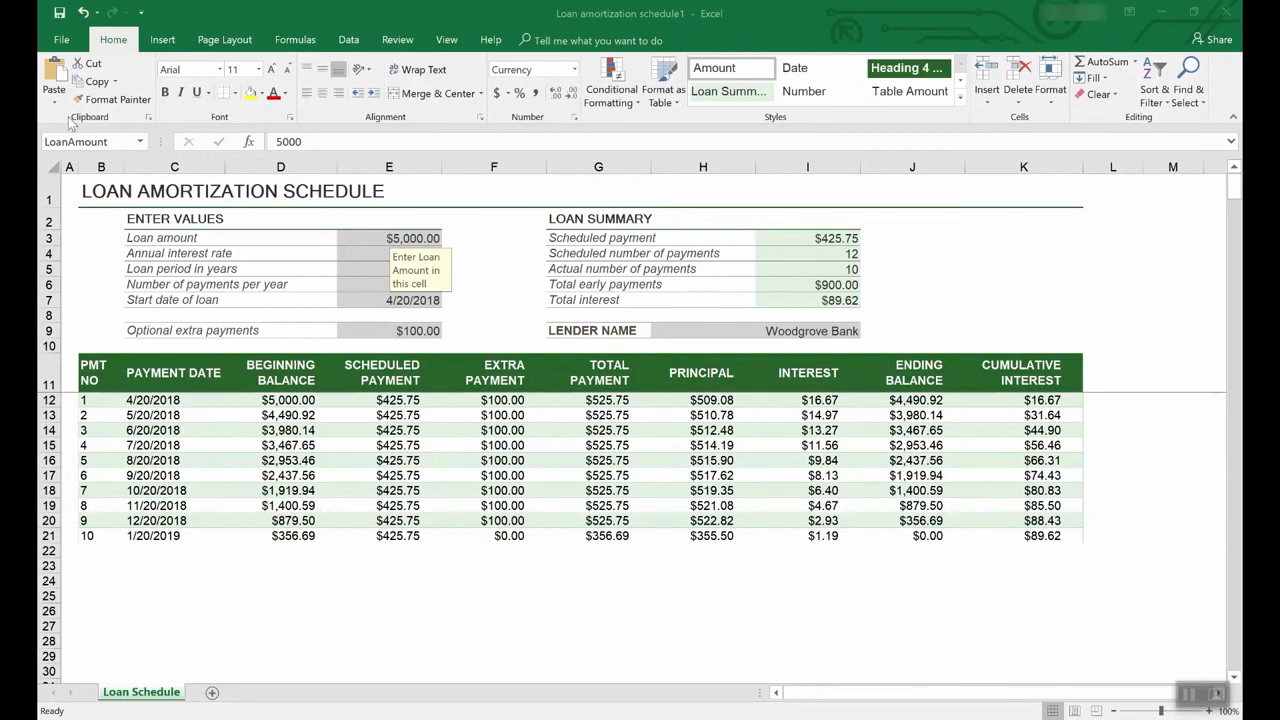
click(64, 38)
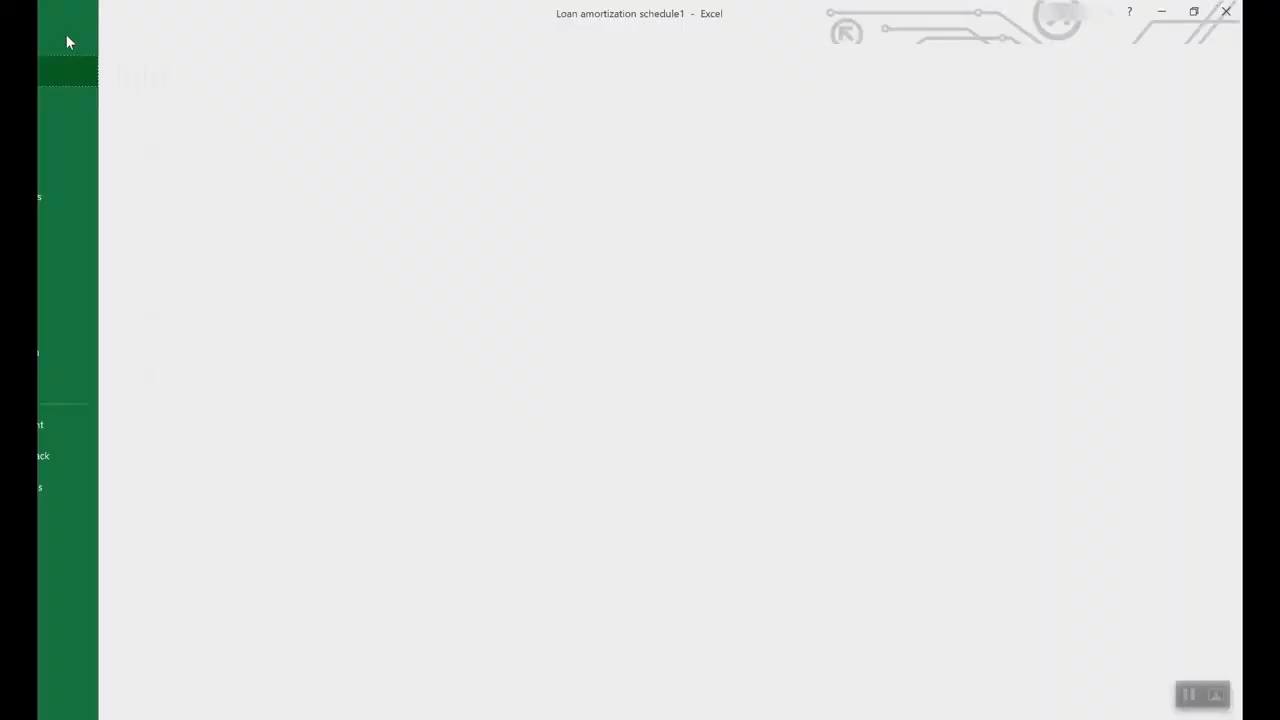
click(82, 197)
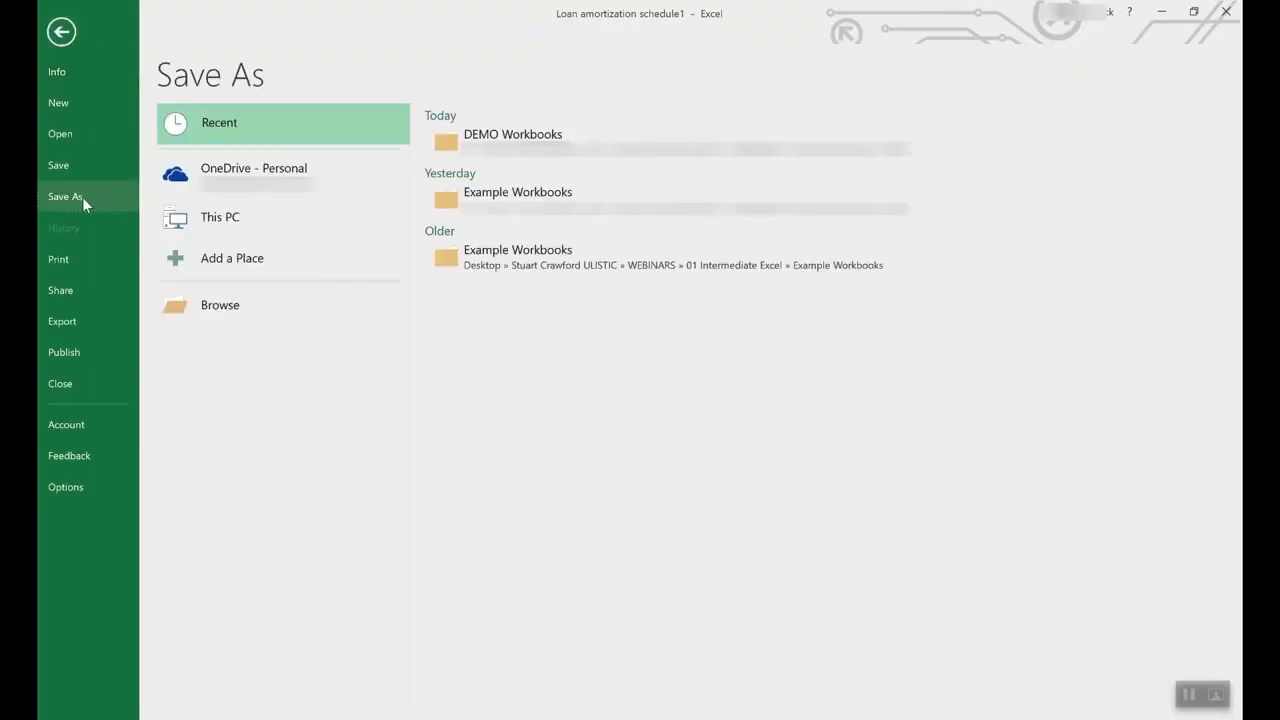
click(273, 172)
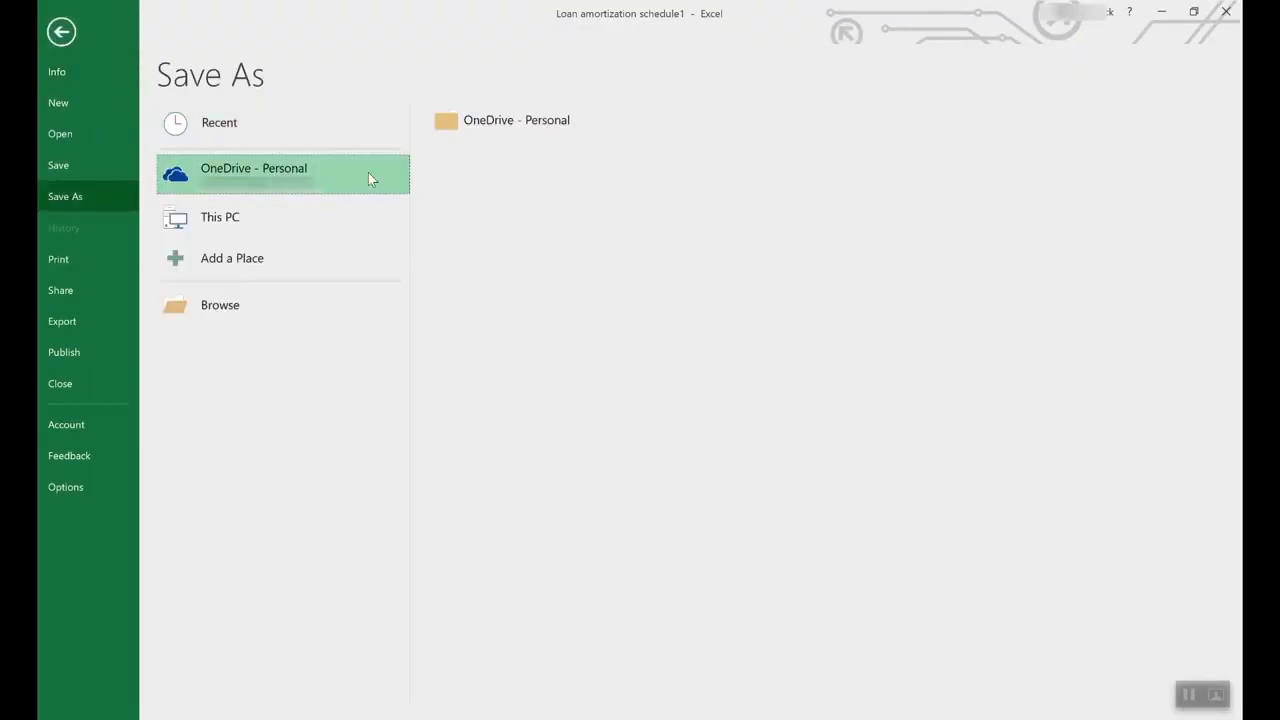
click(242, 212)
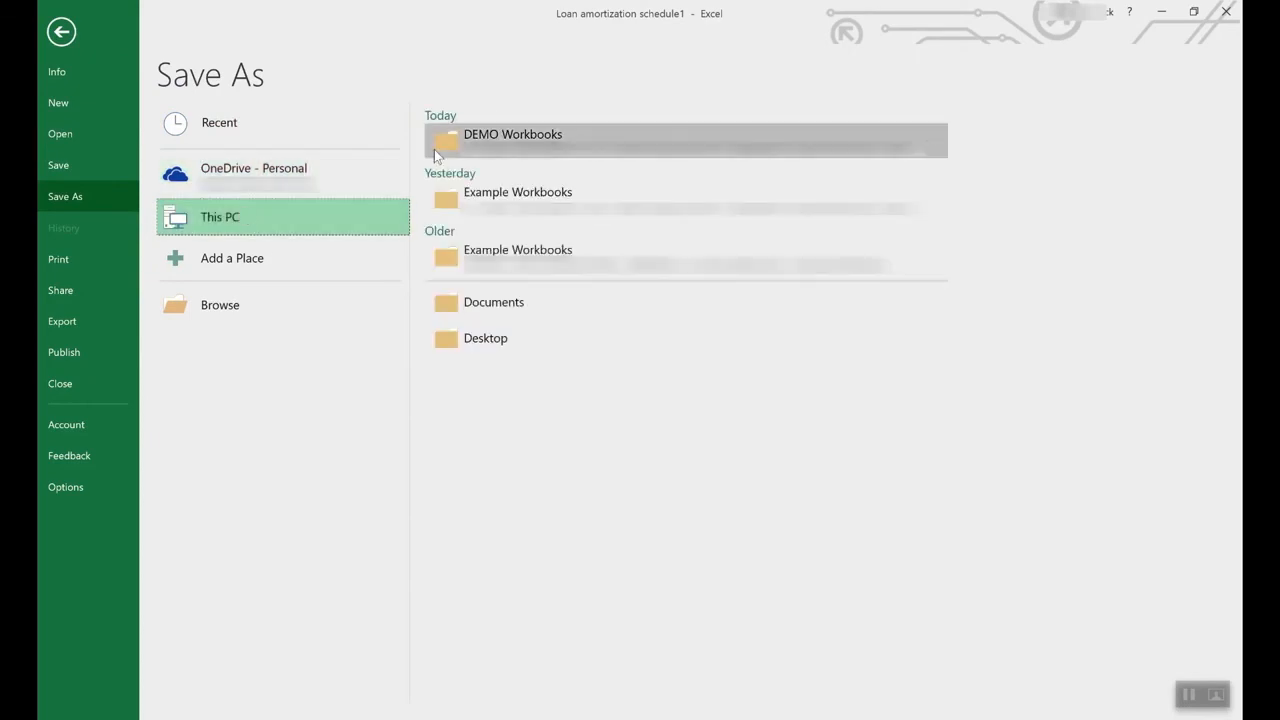
double_click(300, 212)
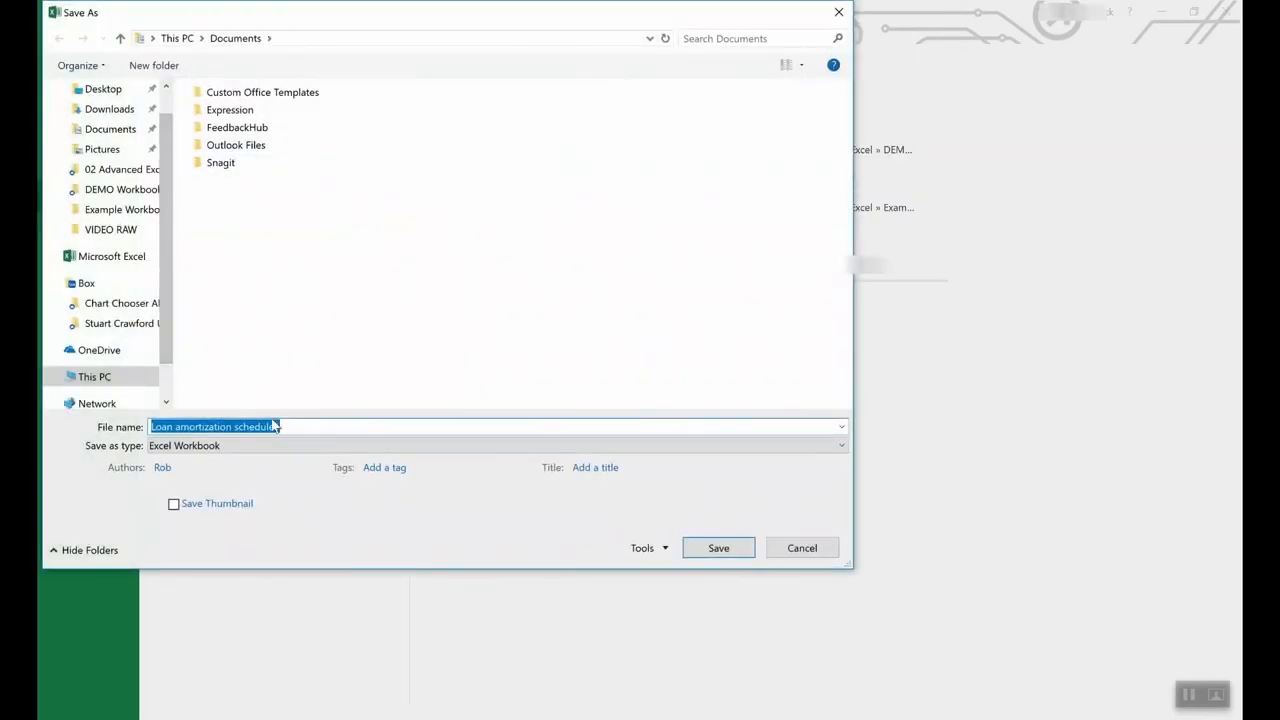
click(241, 445)
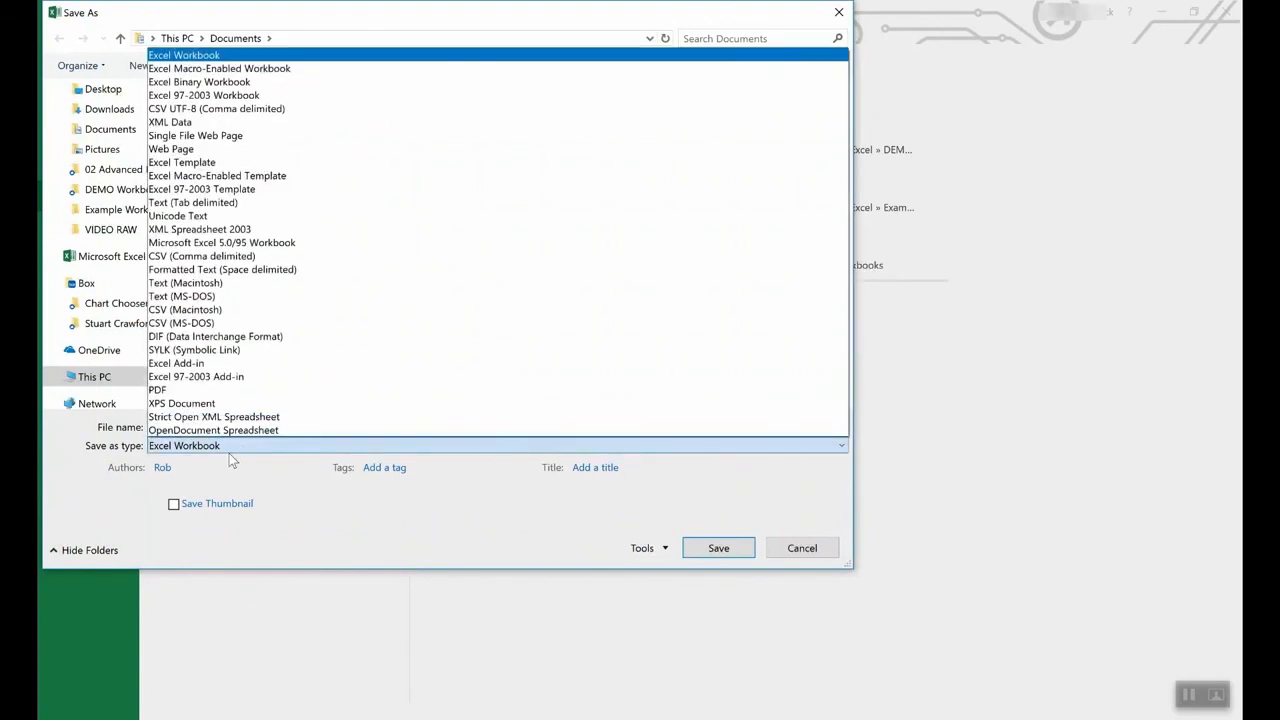
click(211, 163)
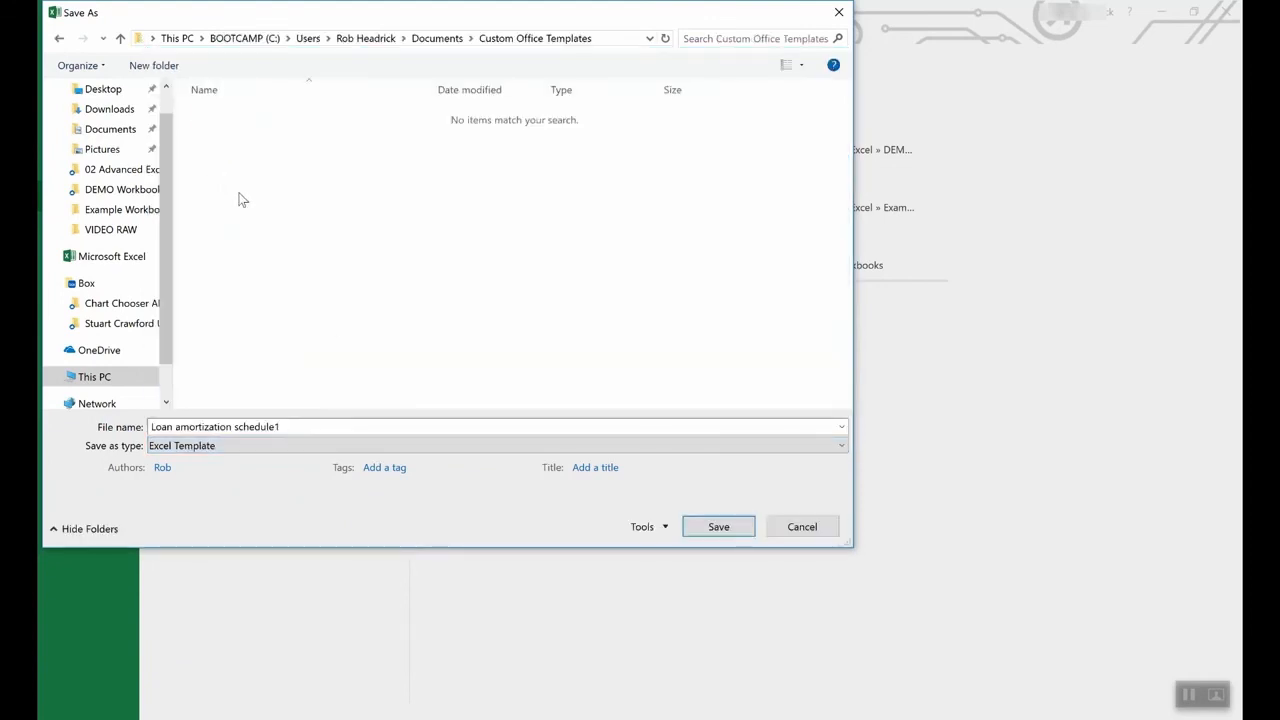
click(802, 527)
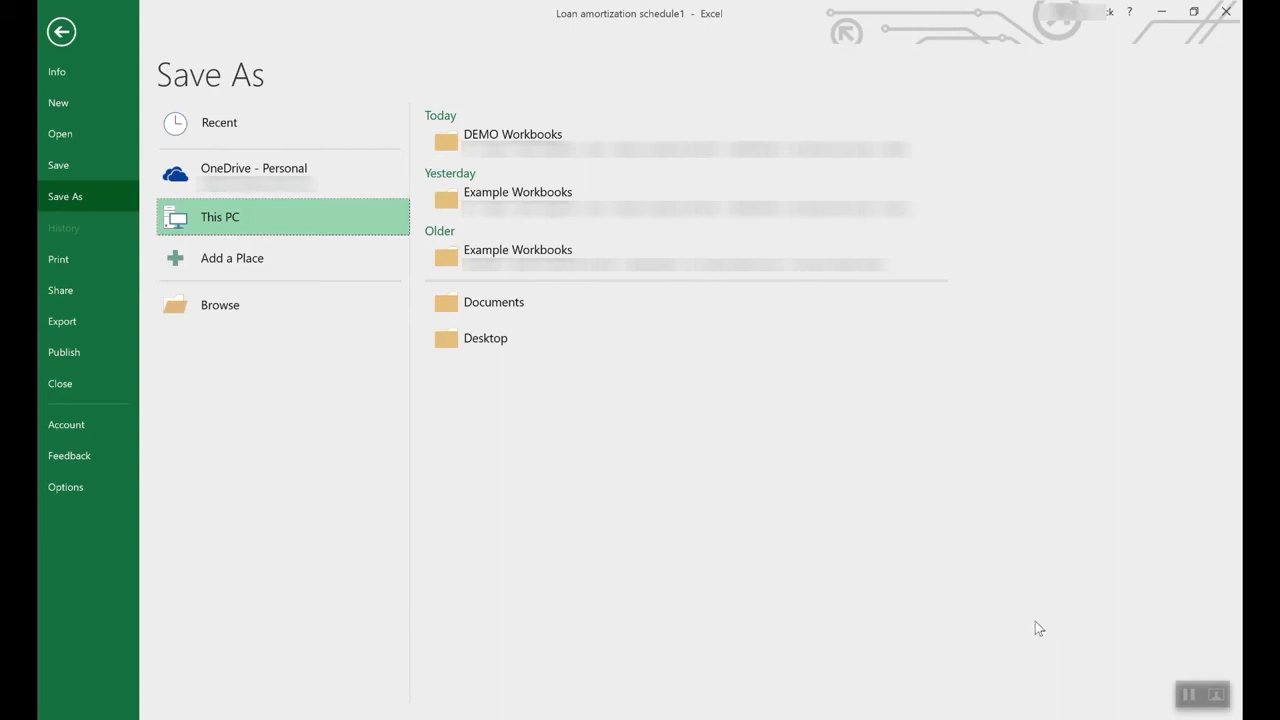
click(55, 33)
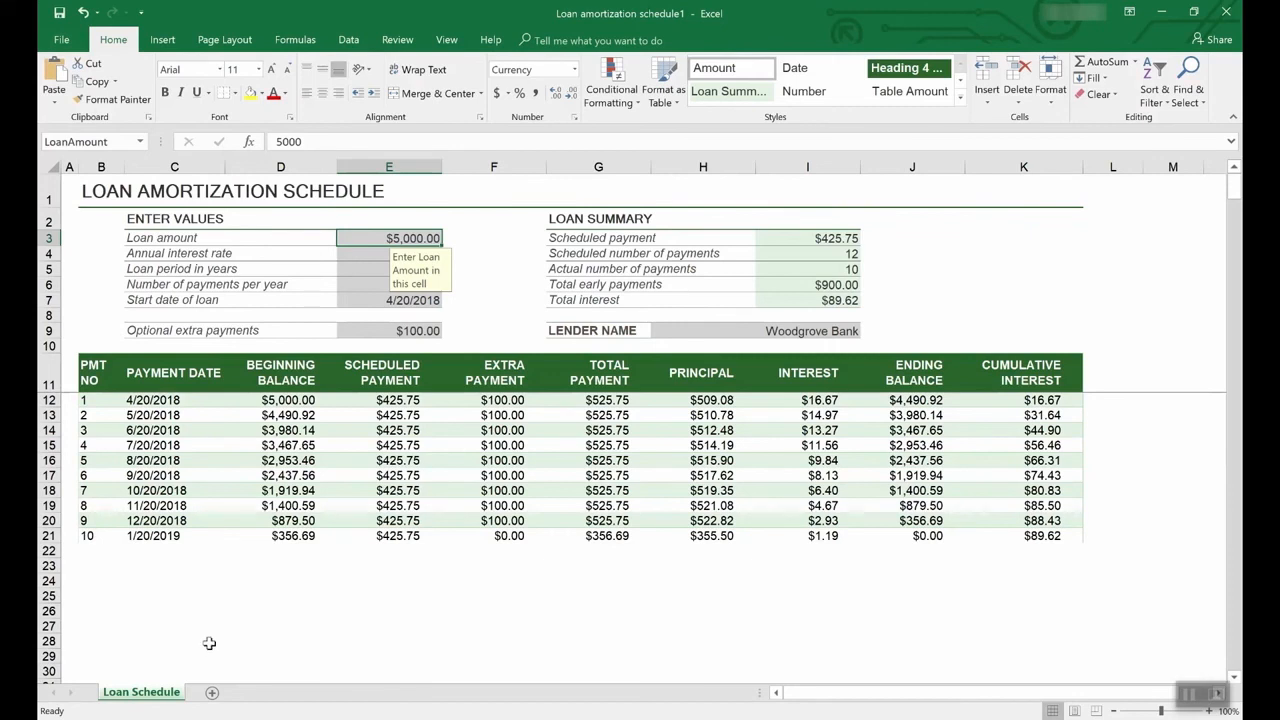